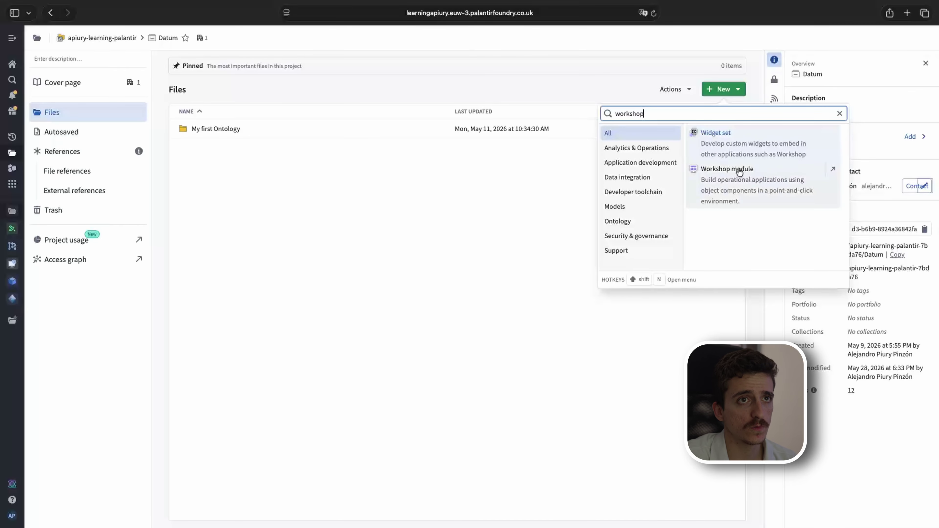
Step: Create a new Workshop module in the Datum project and review its section and header settings
click(745, 181)
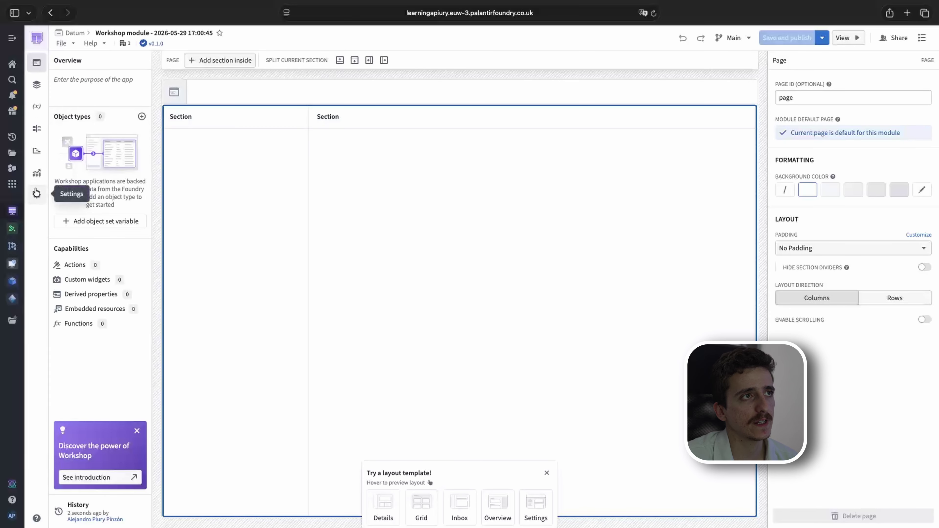
mouse_move(360, 191)
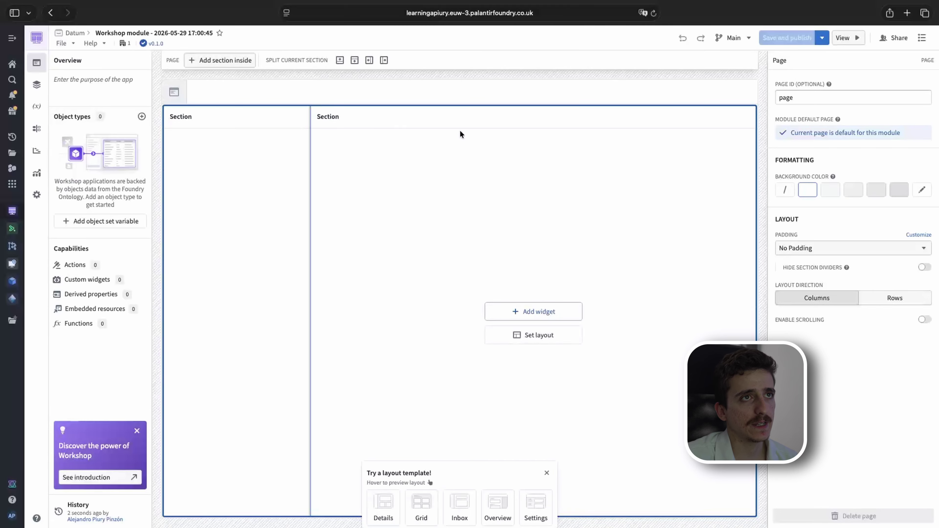
click(425, 216)
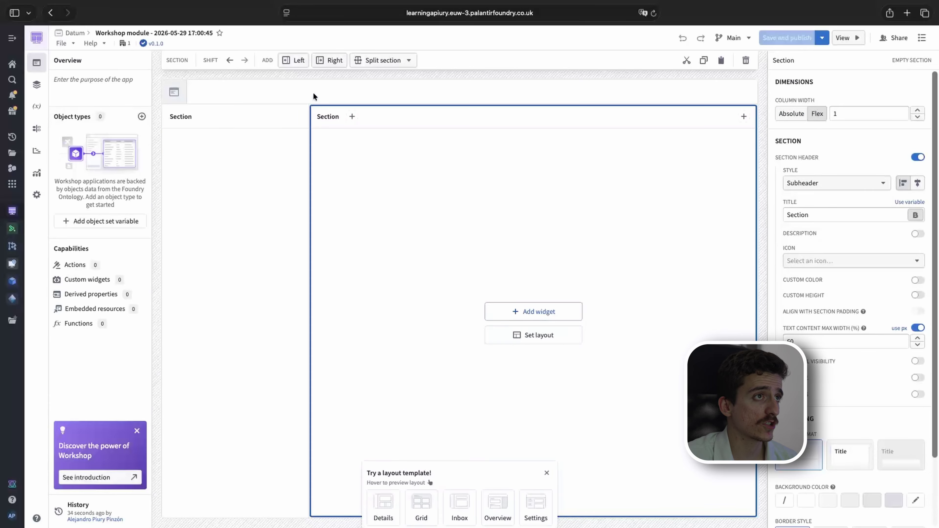
click(313, 93)
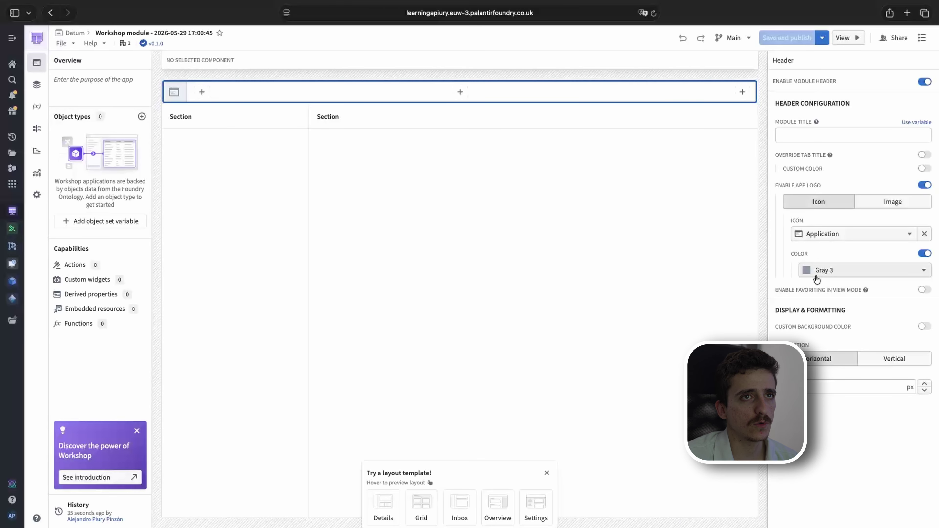
click(411, 153)
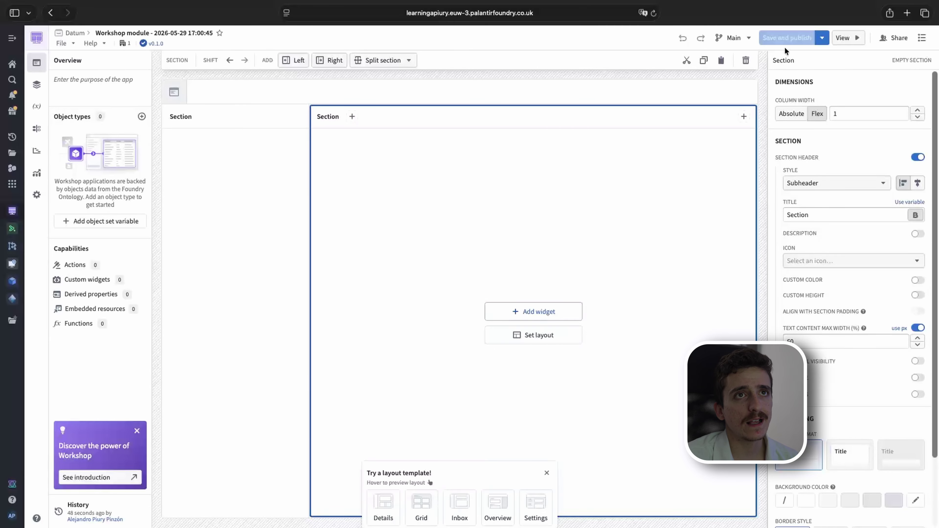
Step: Preview the empty module in view mode and return to the editor
click(846, 37)
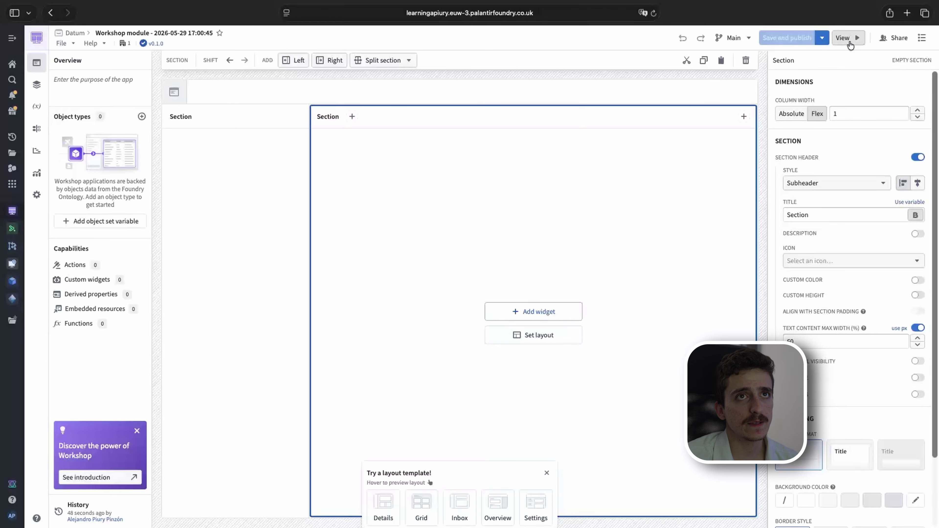
click(556, 31)
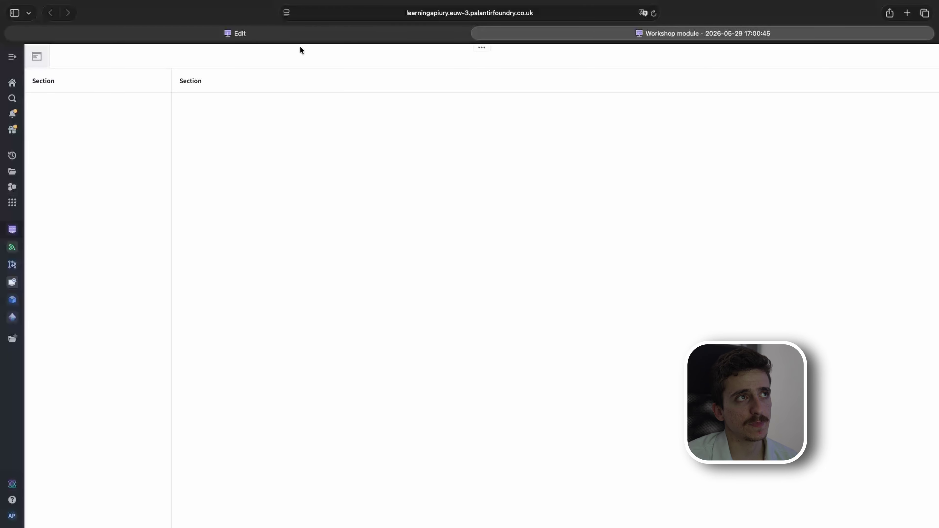
click(299, 34)
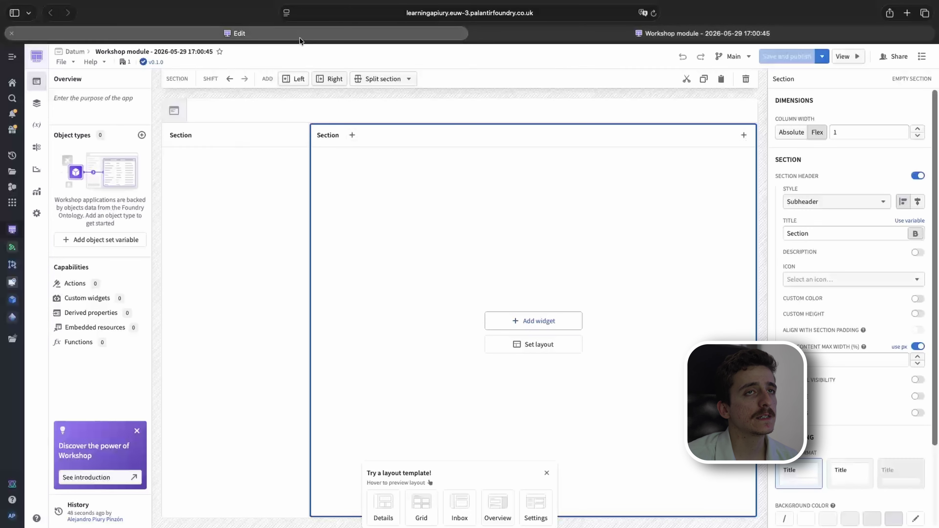
Step: Turn off automatic publishing when saving in the module's version settings
click(154, 62)
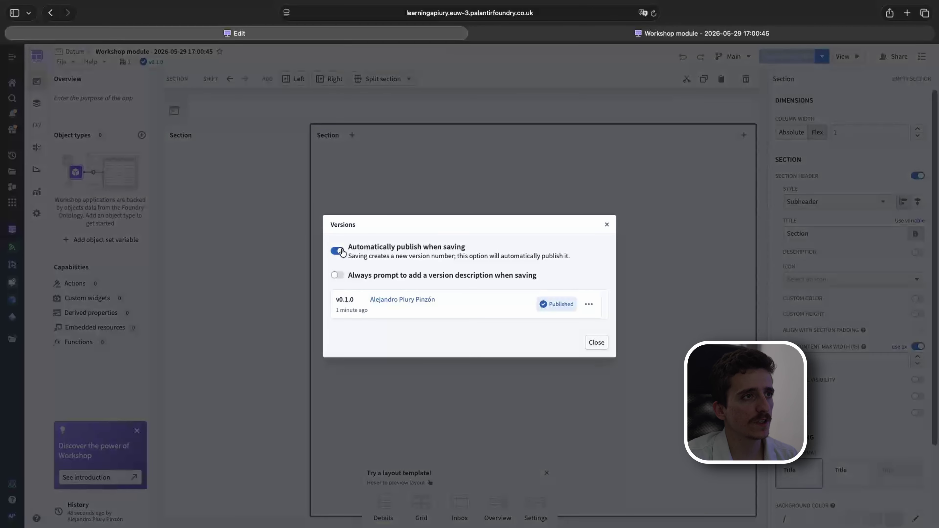
click(338, 251)
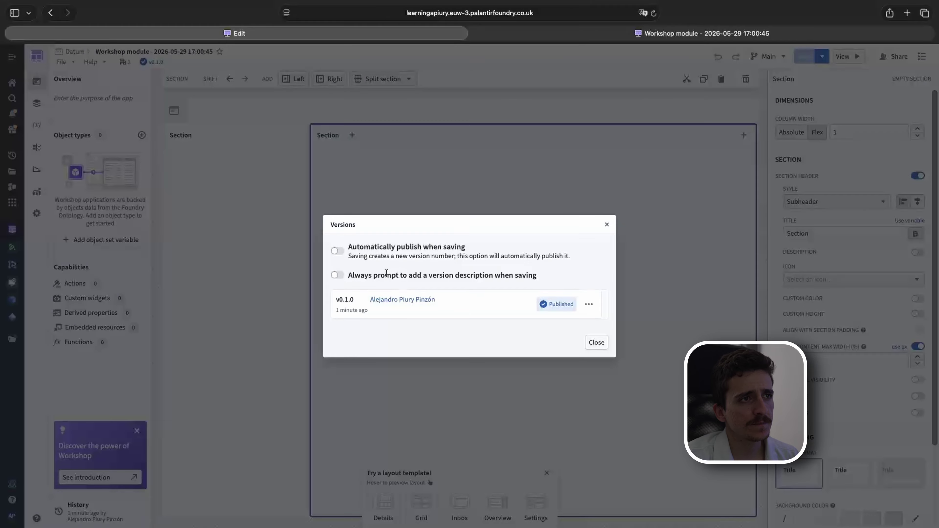
drag(350, 274, 546, 276)
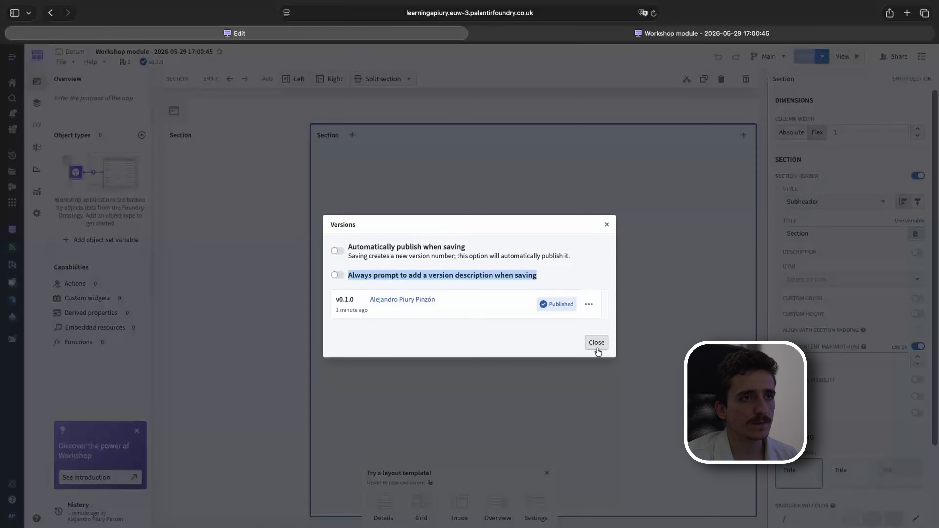
click(597, 344)
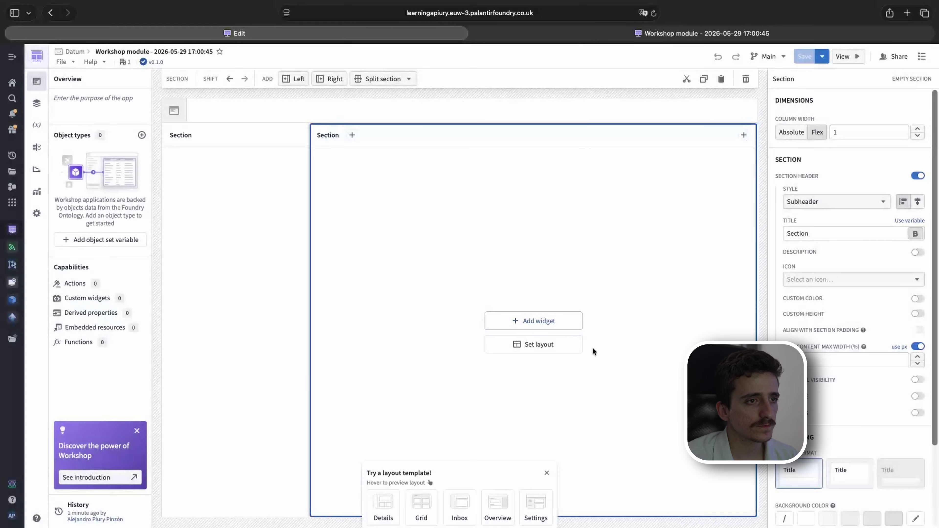
Step: Examine the module's layout tree, including the header, the default page and the wider section
click(36, 105)
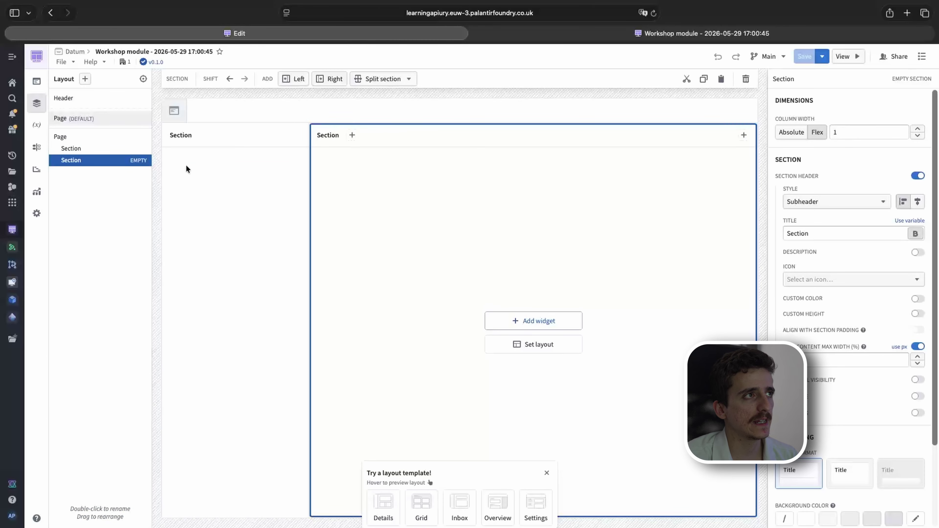
click(76, 101)
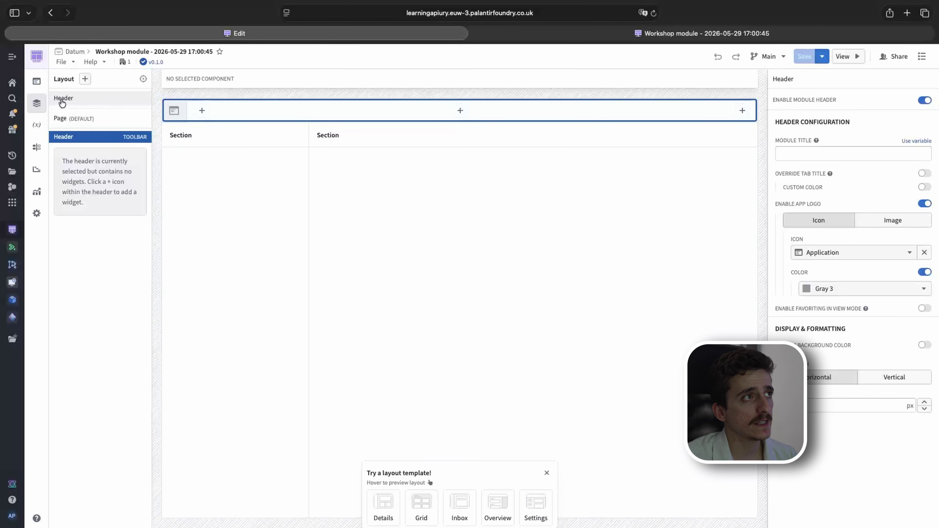
click(72, 119)
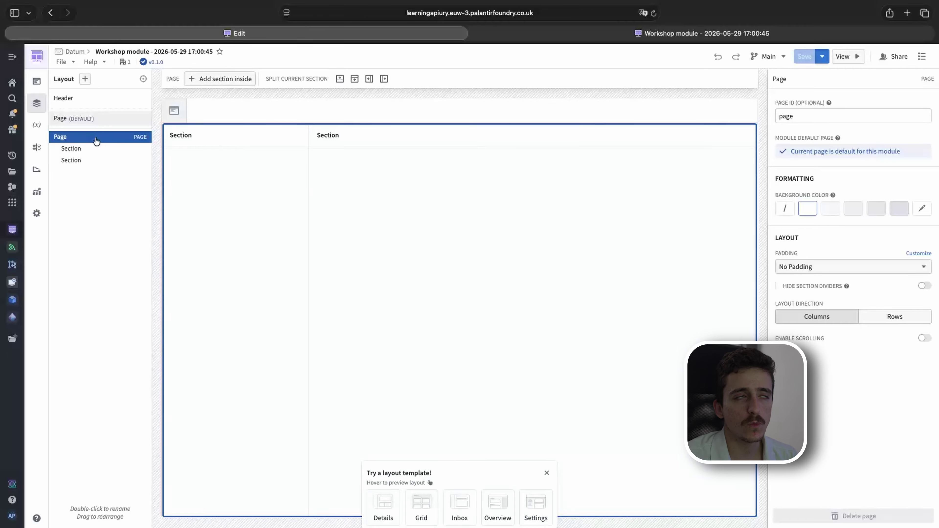
click(403, 170)
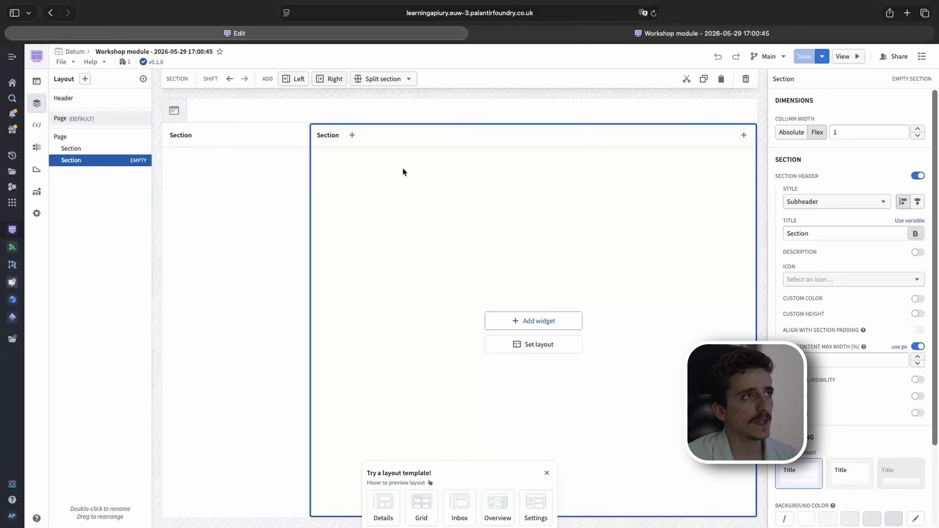
Step: Try splitting the wider section with a new section below it, and undo the split
click(383, 79)
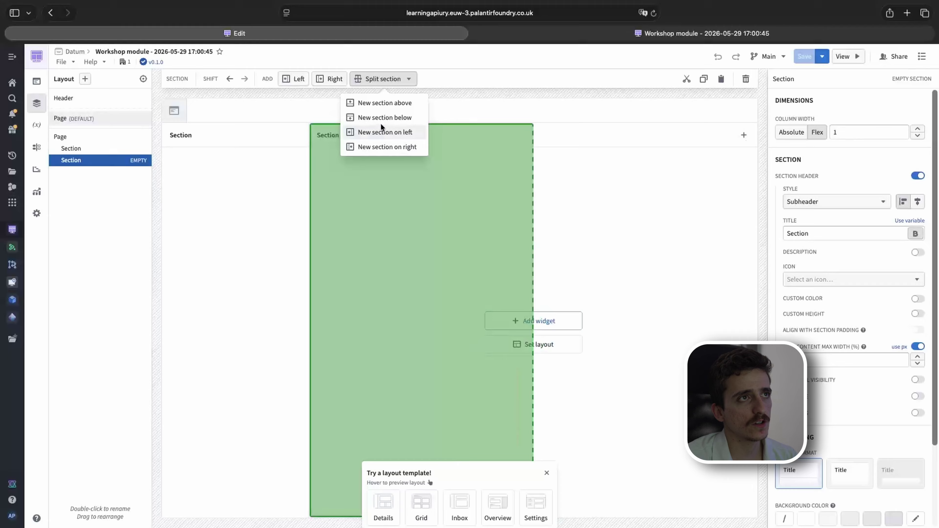
click(380, 123)
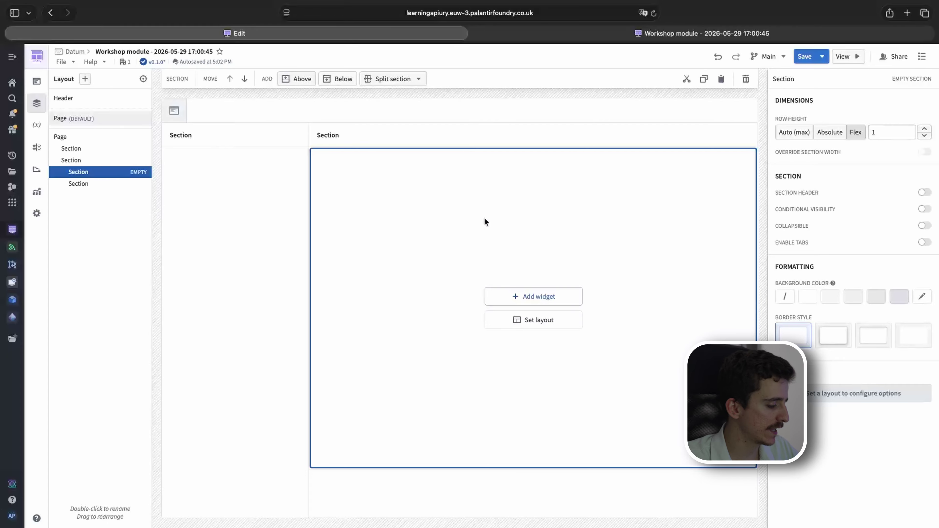
key(super+z)
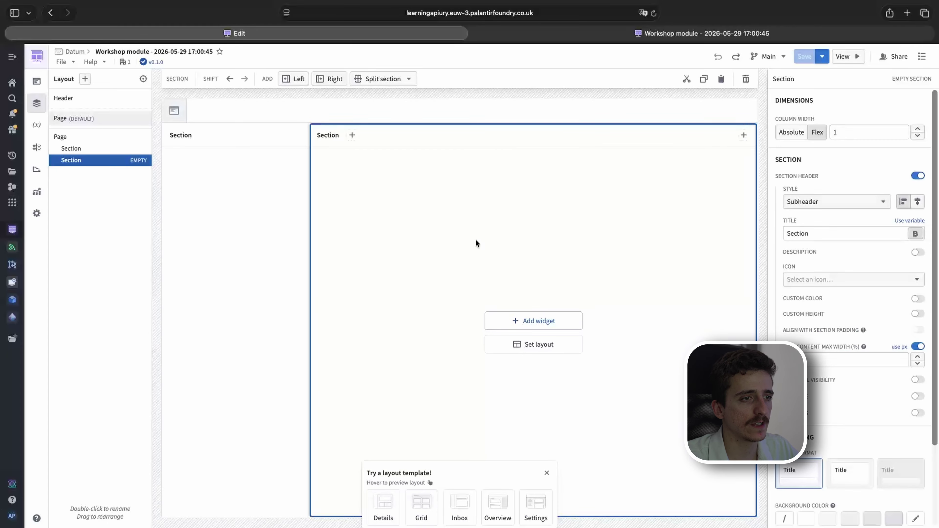
Step: Browse the module's variables and appearance settings, trying the Dark theme and restoring Light
click(38, 127)
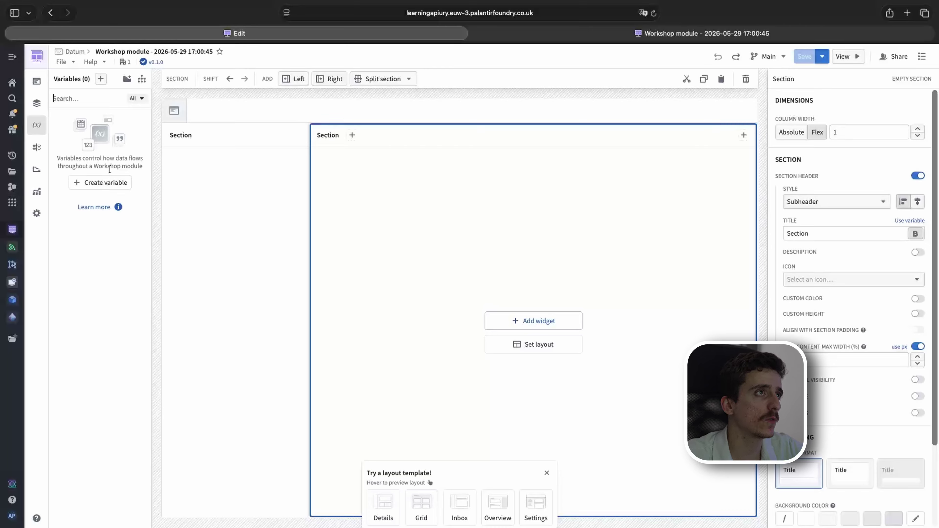
click(42, 220)
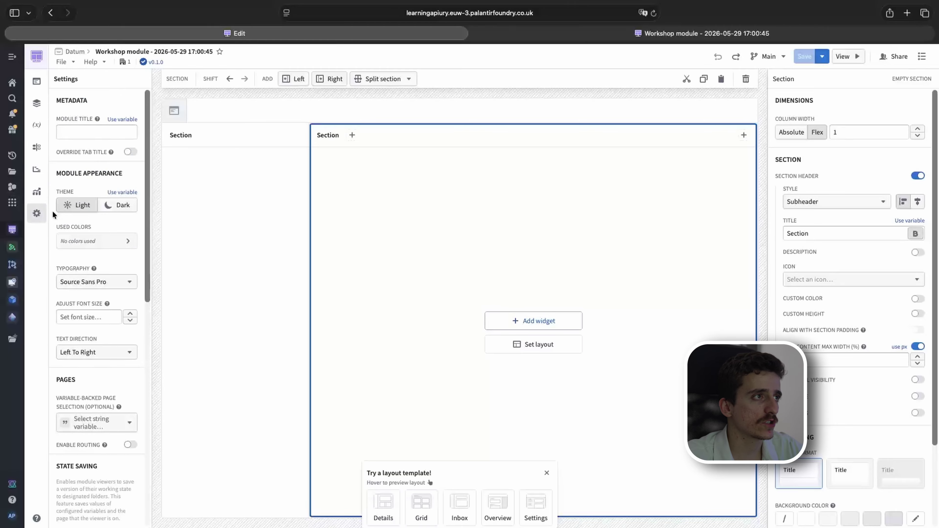
click(112, 209)
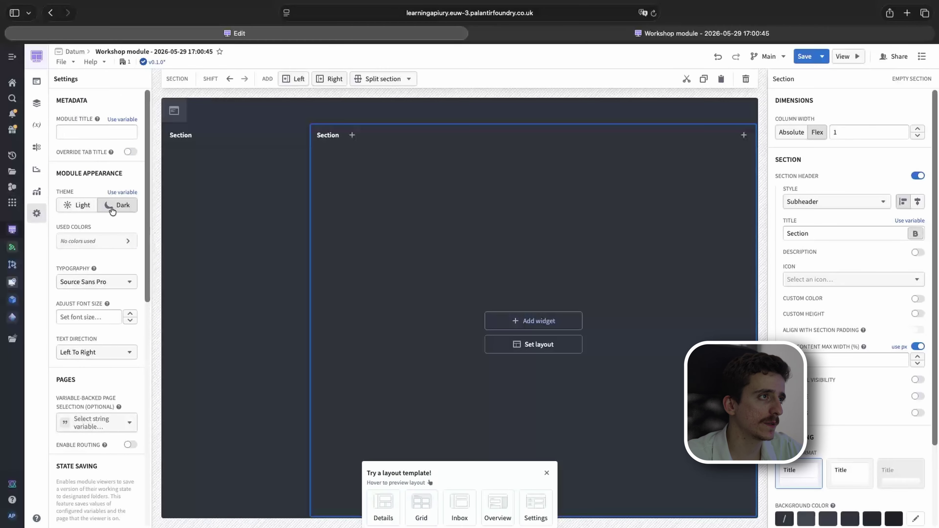
click(83, 208)
click(85, 284)
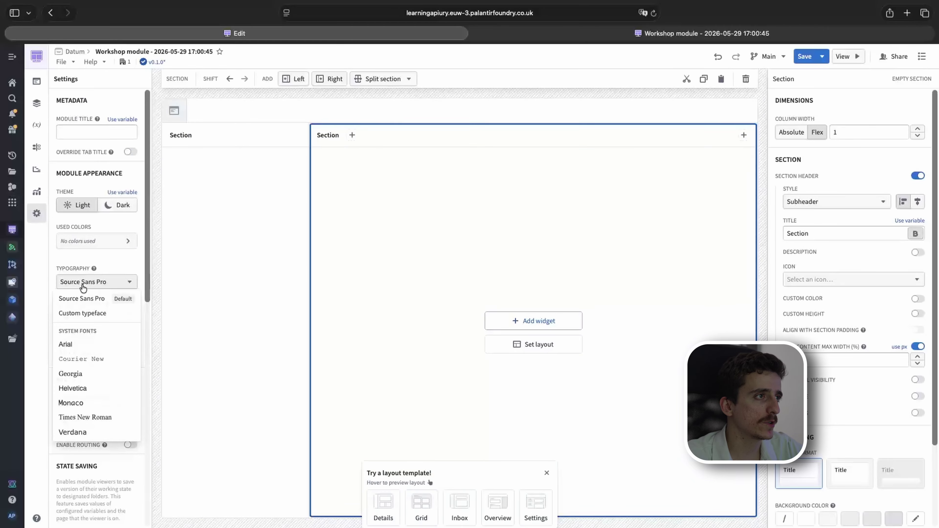
click(84, 286)
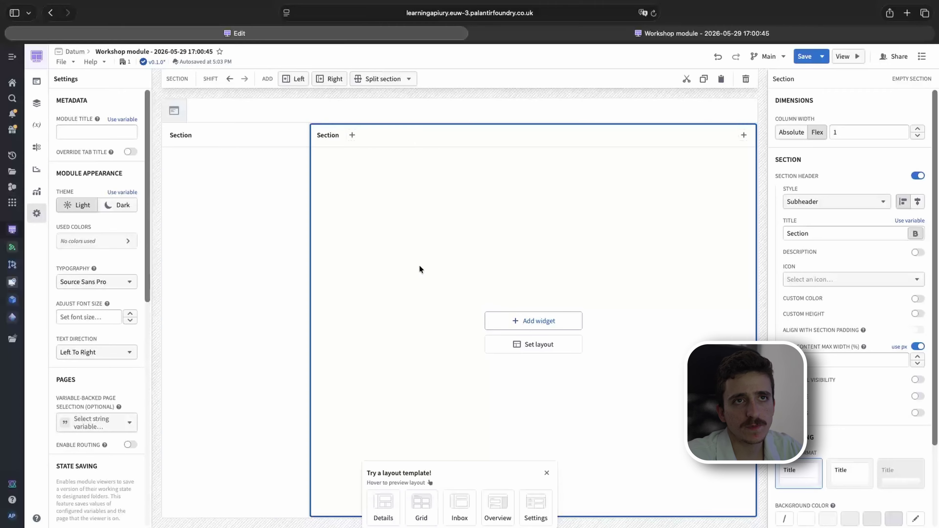
Step: Rename the Workshop module as "Flight Control Plane"
click(37, 103)
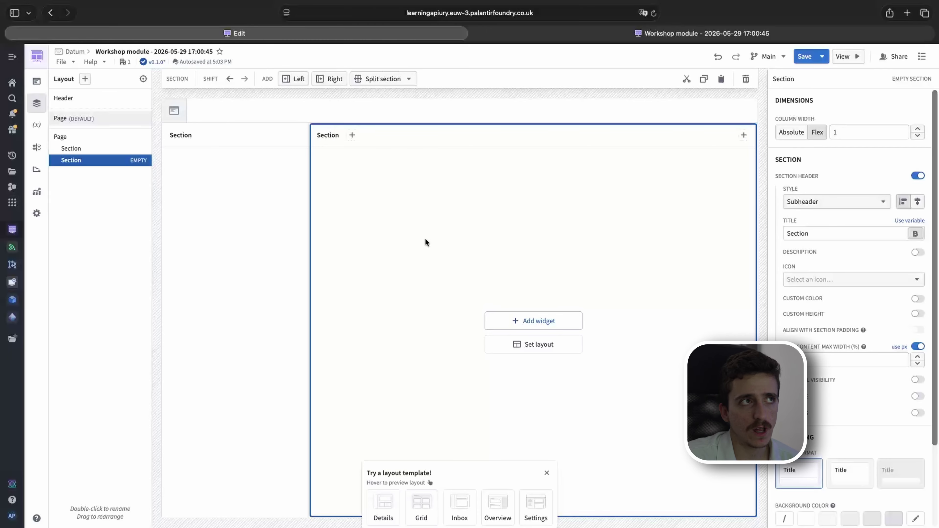
click(281, 111)
click(189, 51)
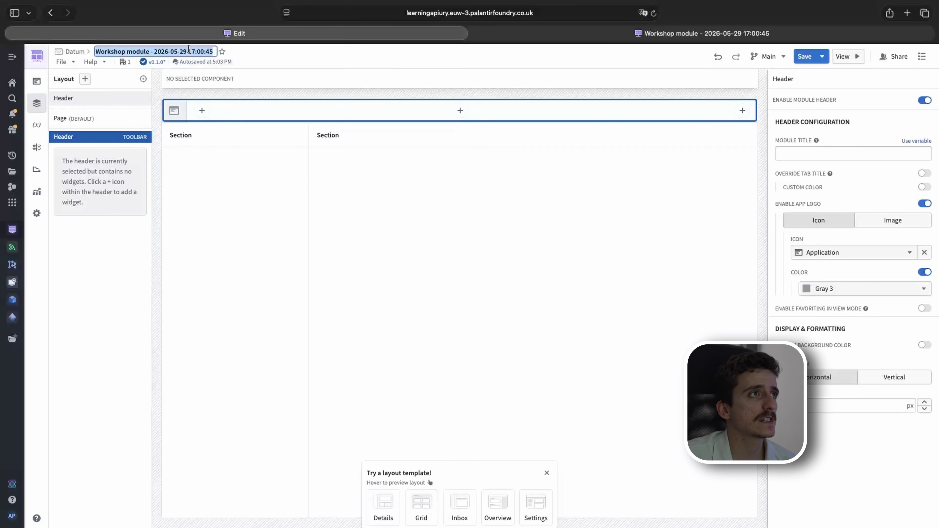
text(Fl)
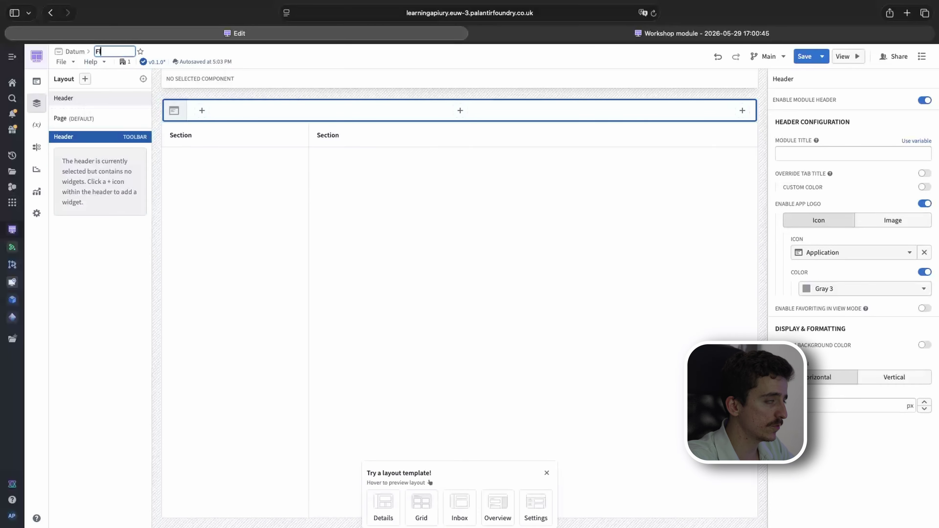
text(ight)
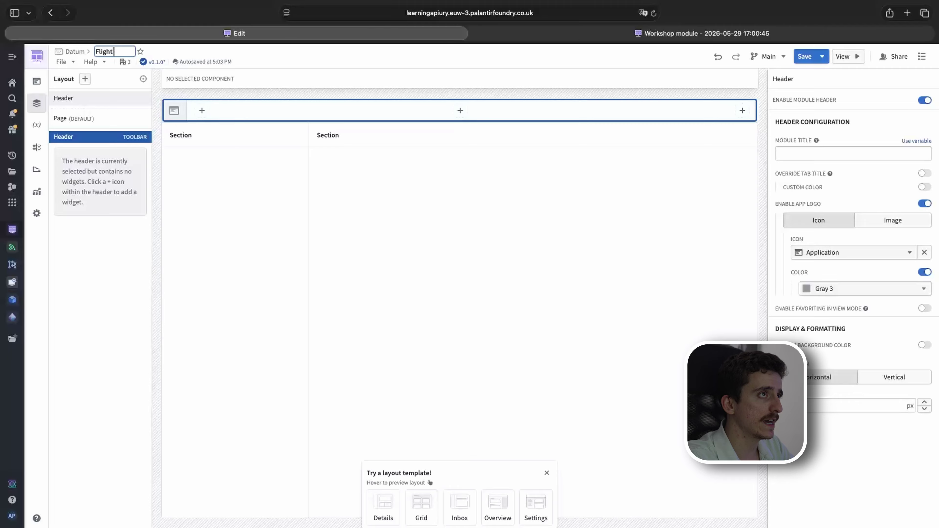
text( Control Plane)
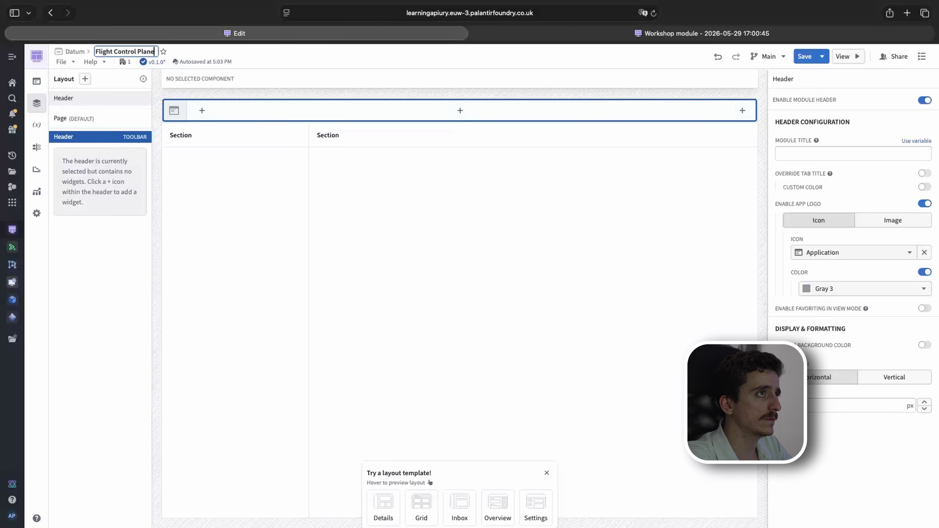
key(Return)
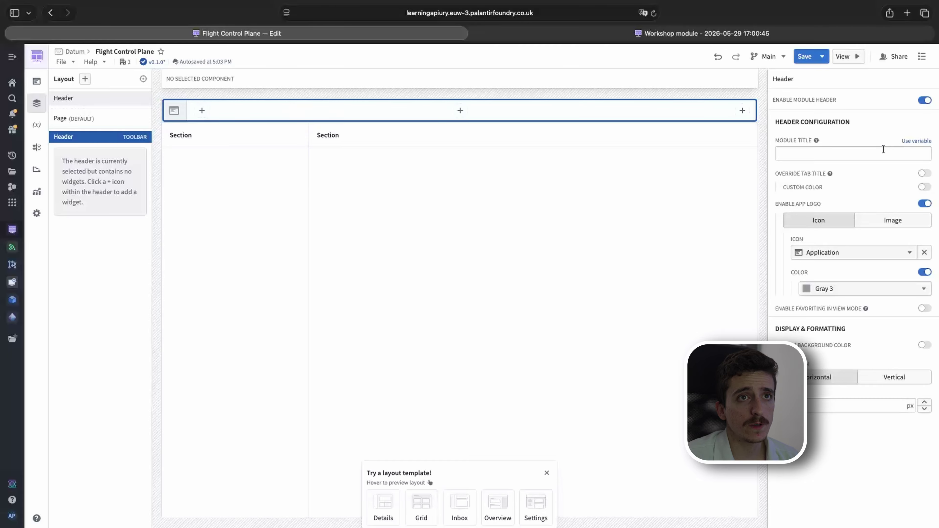
Step: Set the module title in the header to "Testing"
click(784, 154)
text(tes)
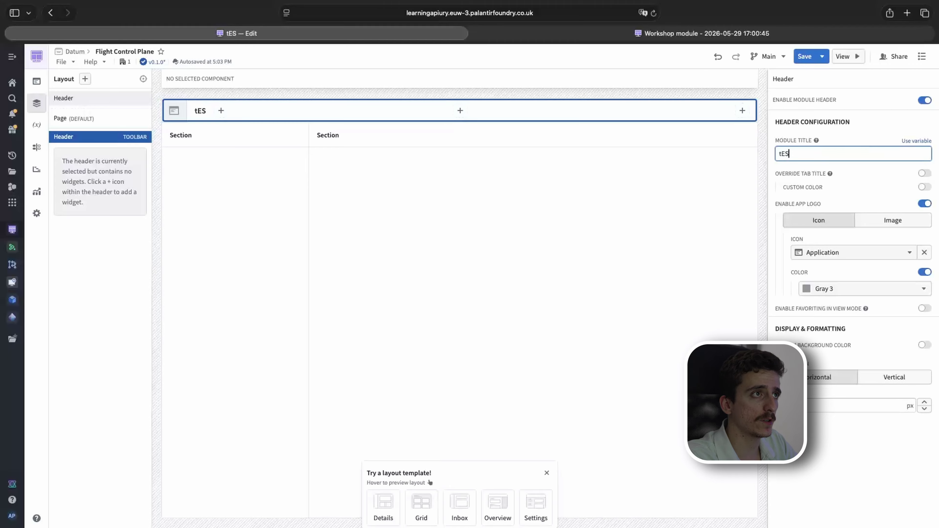
key(BackSpace)
key(BackSpace)
key(BackSpace)
text(Testing)
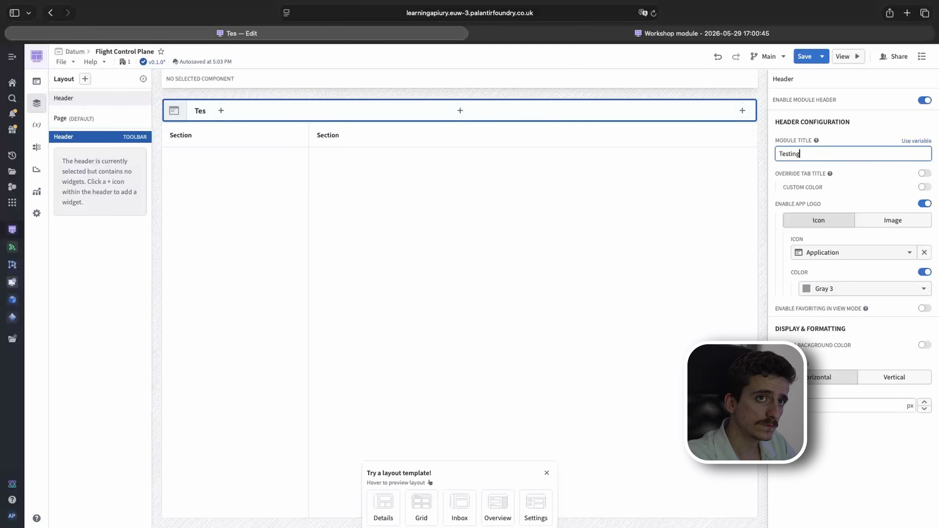
Step: Set the header's app logo icon to Clipboard
click(854, 251)
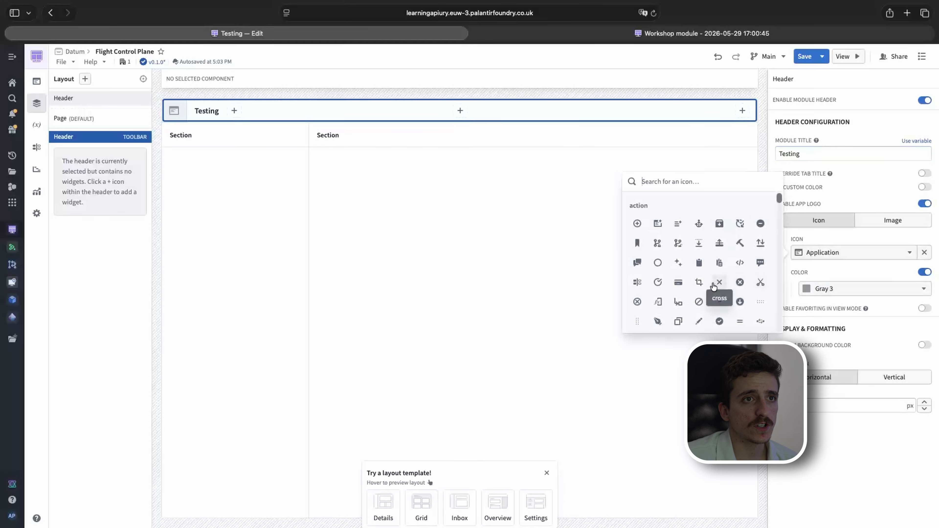
click(698, 263)
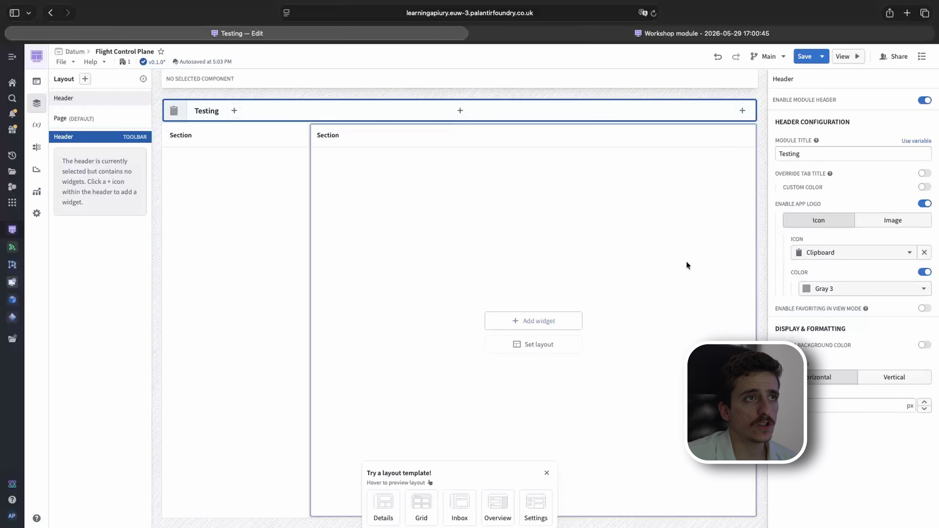
click(897, 292)
click(828, 446)
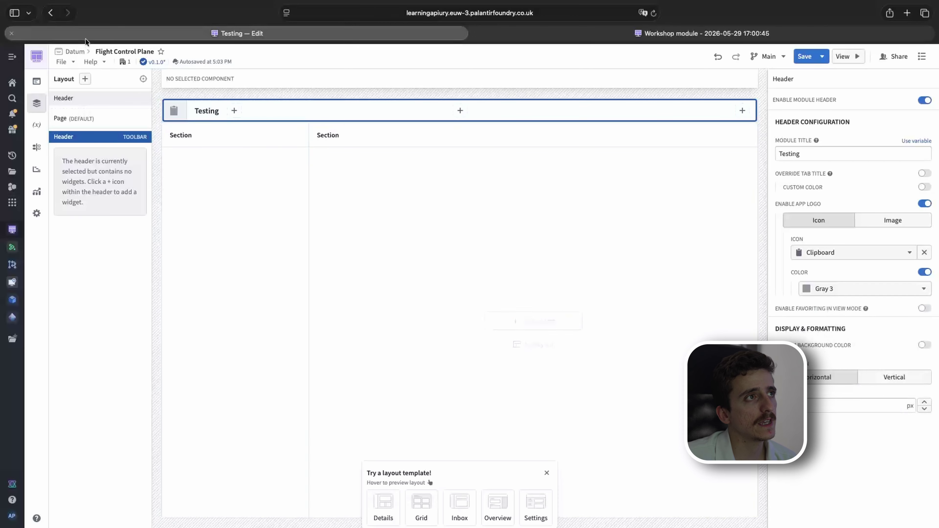
Step: Set the color of the header's app logo icon to Orange 4
click(846, 289)
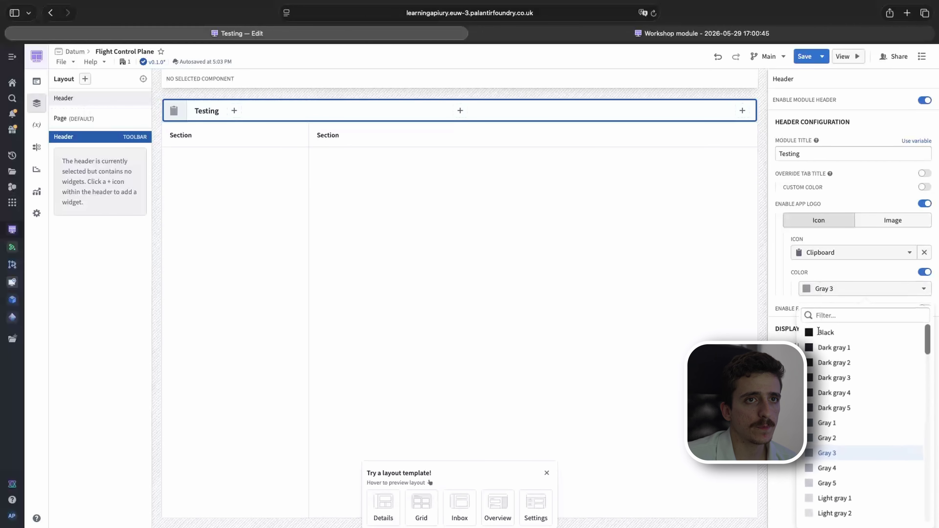
scroll(836, 407, down, 10)
click(828, 415)
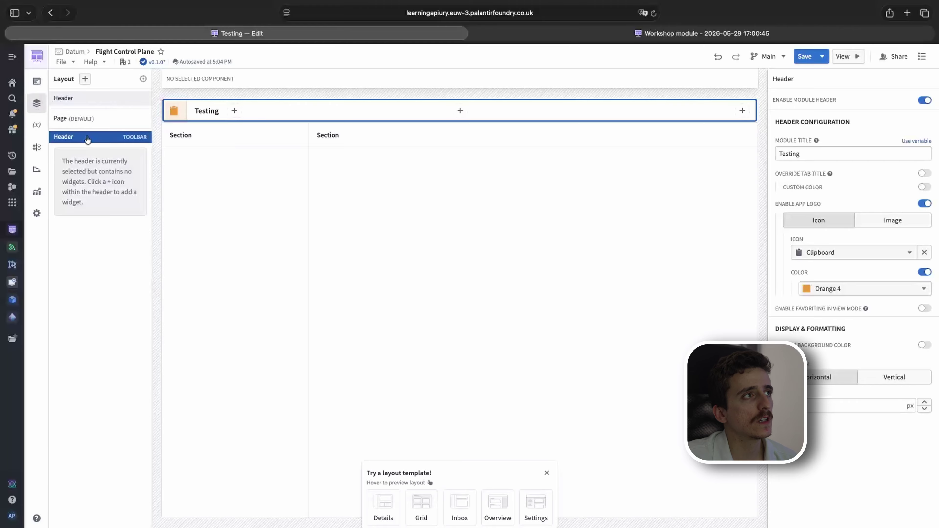
Step: Split the page with a new section below the existing two, and delete that new empty section
click(74, 124)
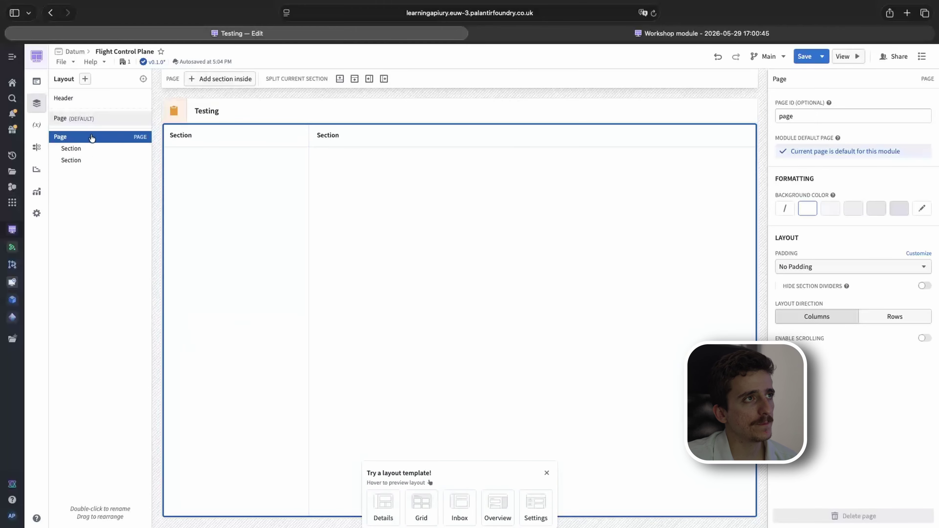
click(354, 78)
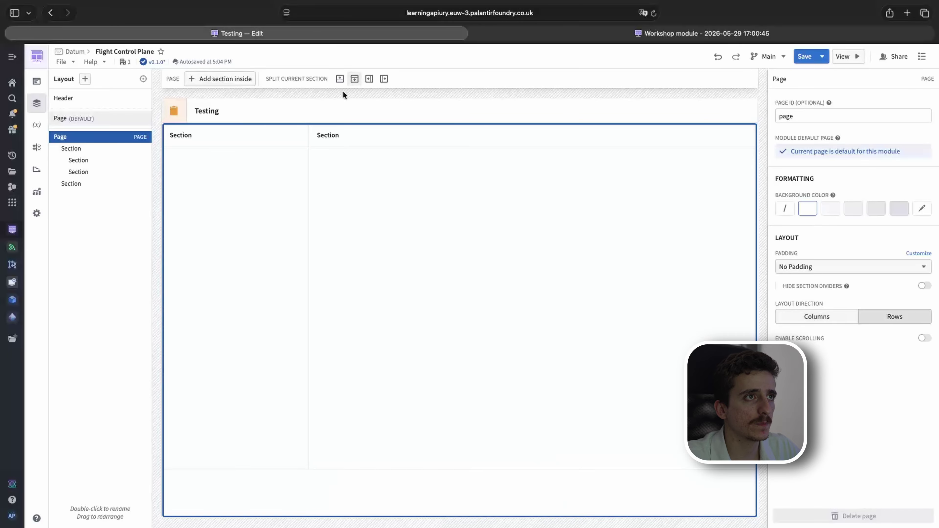
click(84, 187)
key(BackSpace)
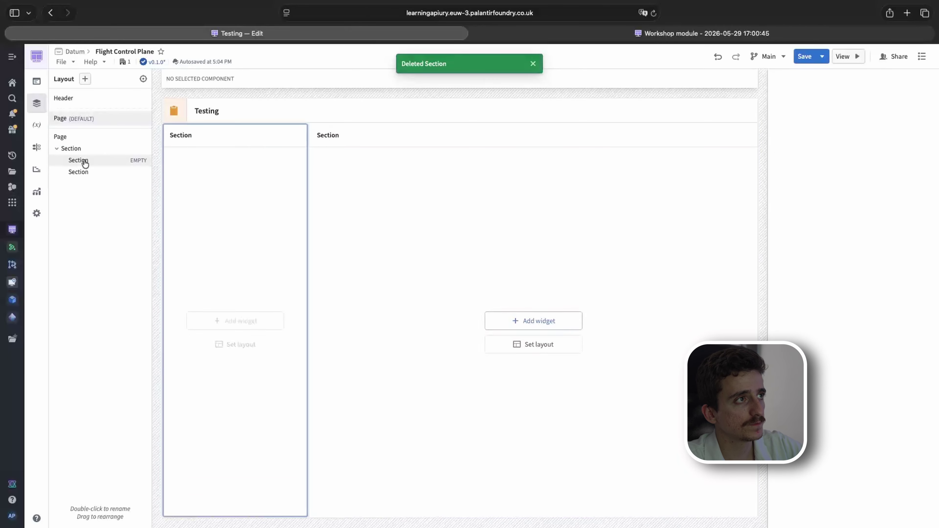
Step: Disable the module header and enable the section header on the page's outer section
click(77, 101)
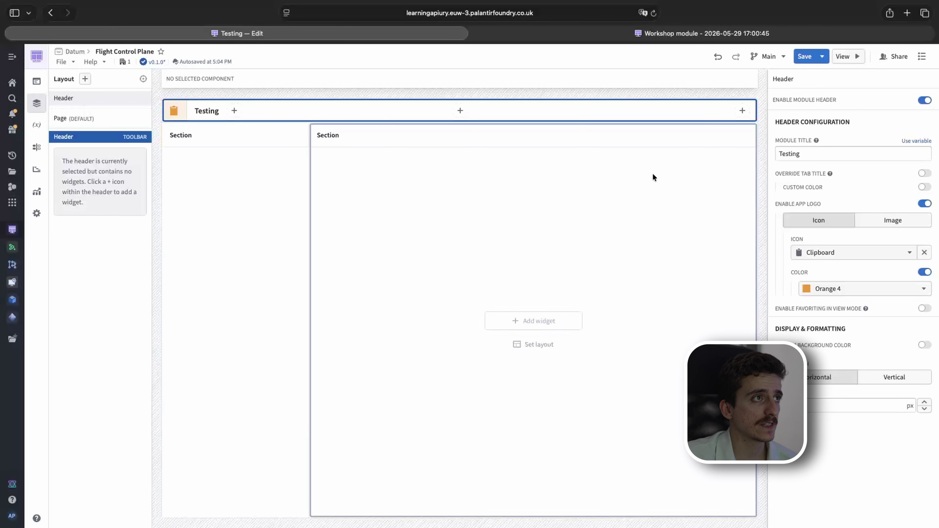
click(923, 100)
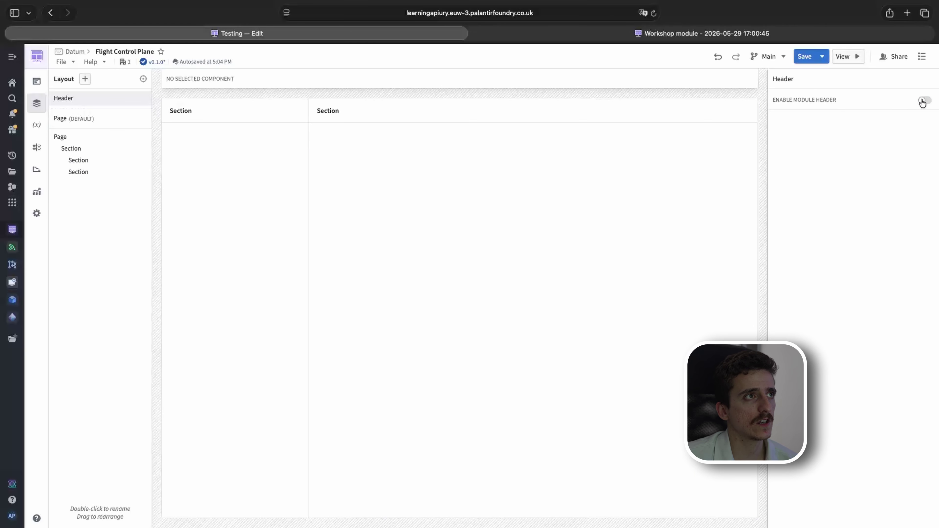
click(109, 148)
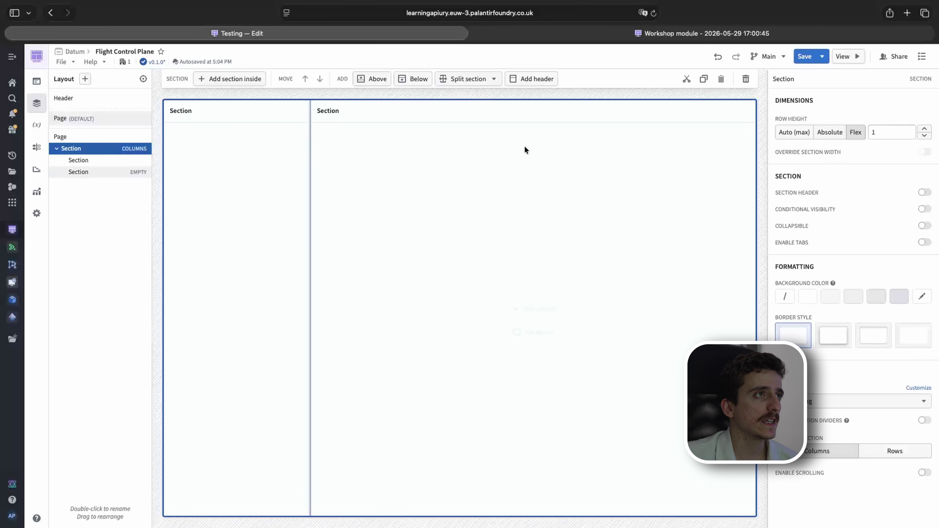
click(923, 193)
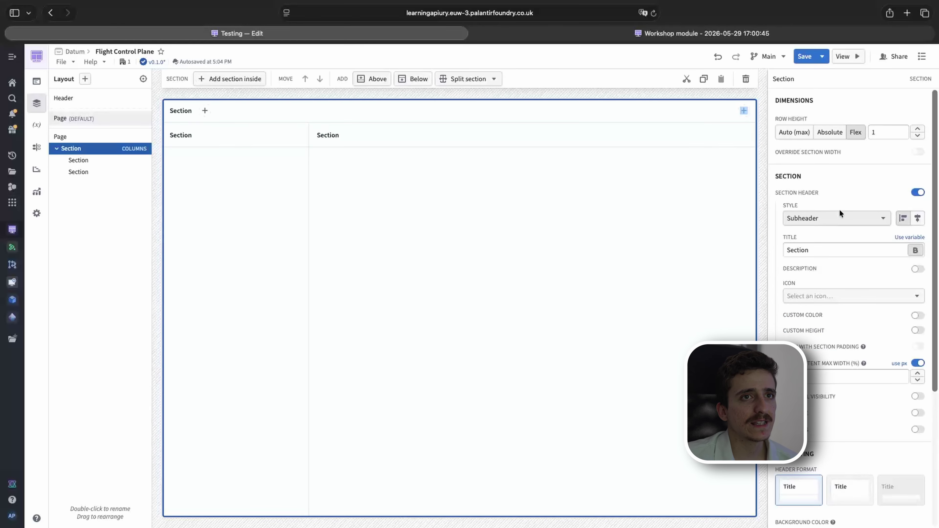
scroll(849, 307, down, 3)
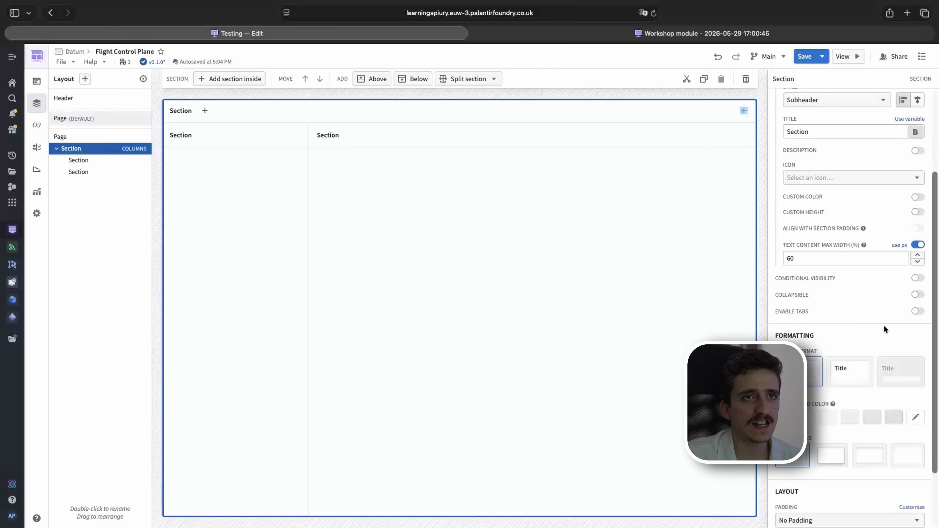
scroll(884, 326, up, 3)
Step: Set the outer section's header title to "Flight Control Plane"
click(836, 193)
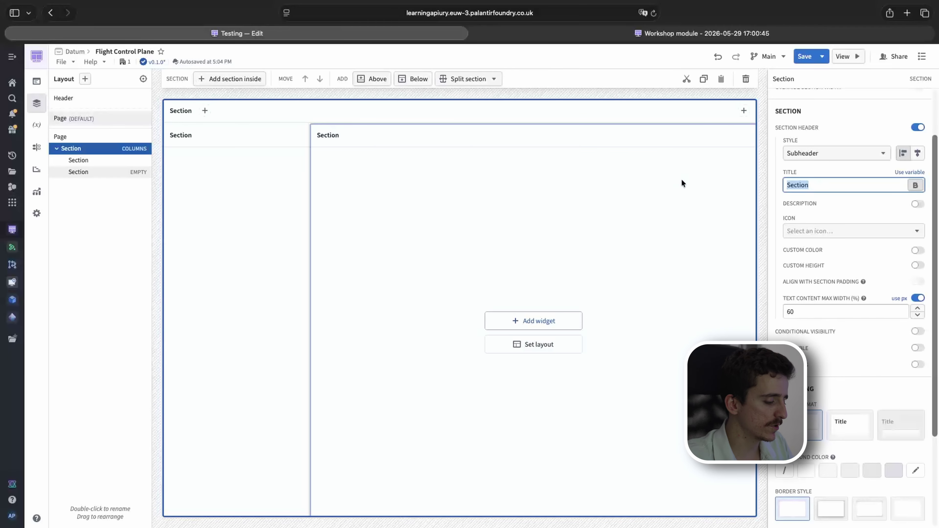
key(Tab)
click(847, 187)
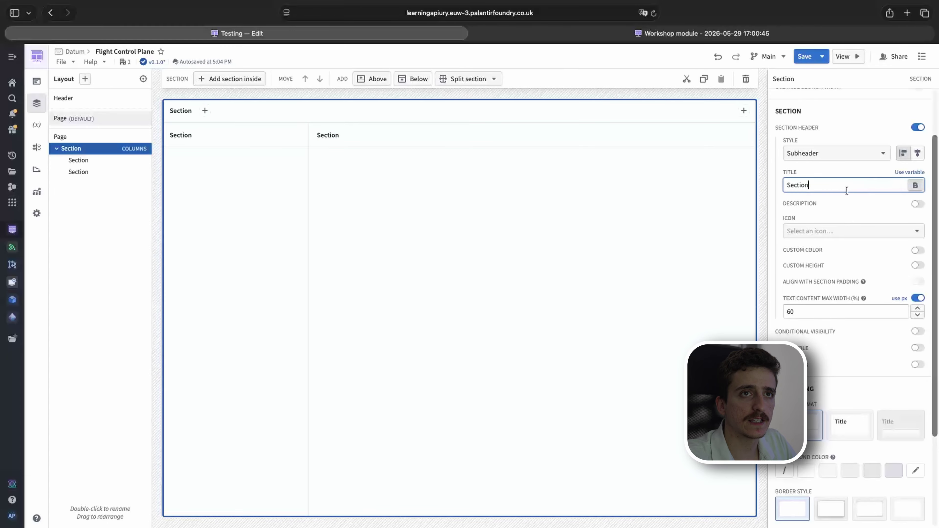
key(super+a)
text(Flight Con)
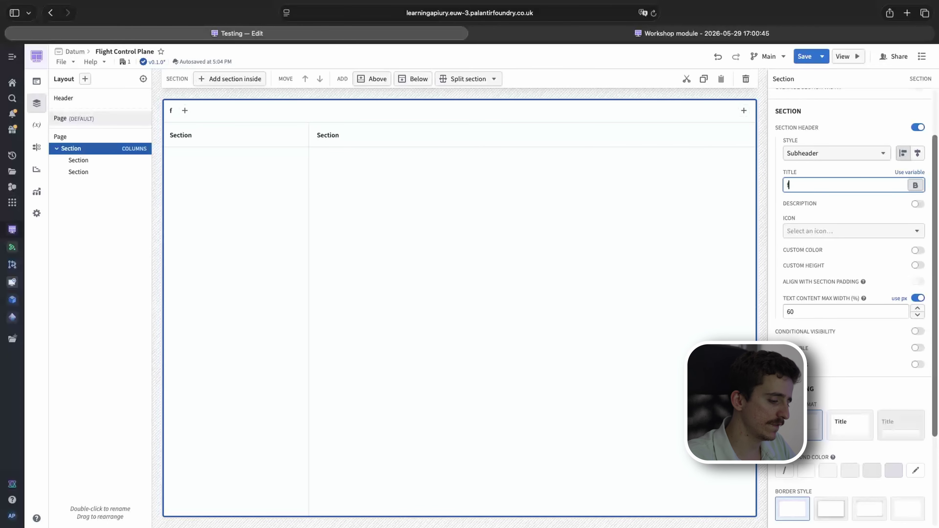
text(trol Plane)
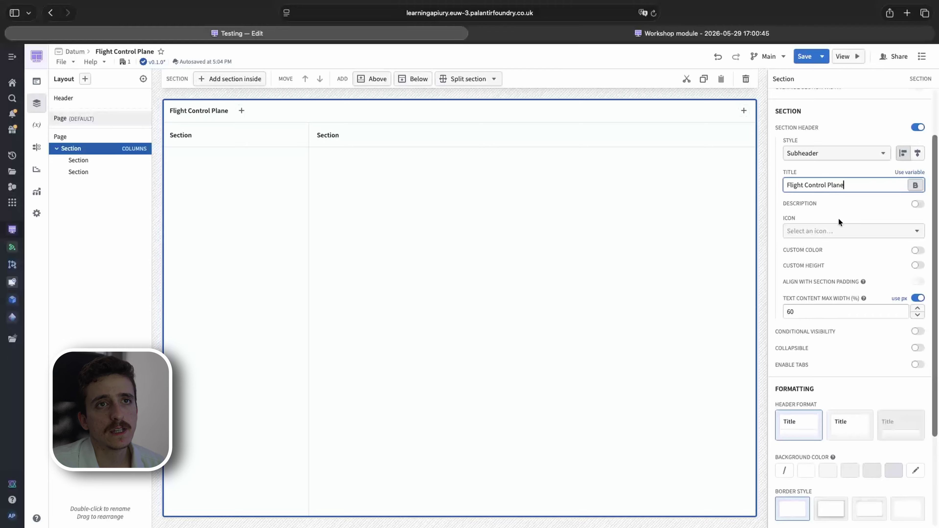
Step: Search the section header's icons for "fligh" and choose the Airplane icon
click(824, 231)
text(glifh)
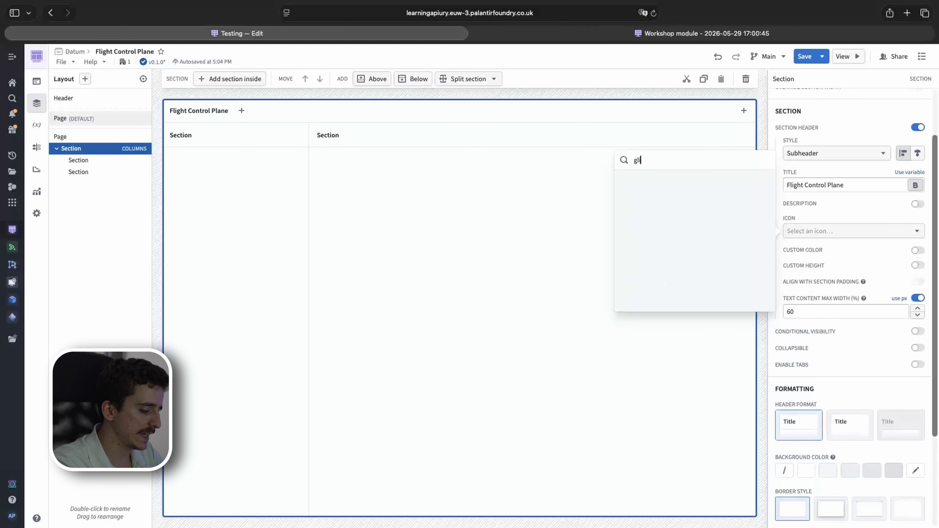
key(BackSpace)
key(BackSpace)
key(BackSpace)
key(BackSpace)
key(BackSpace)
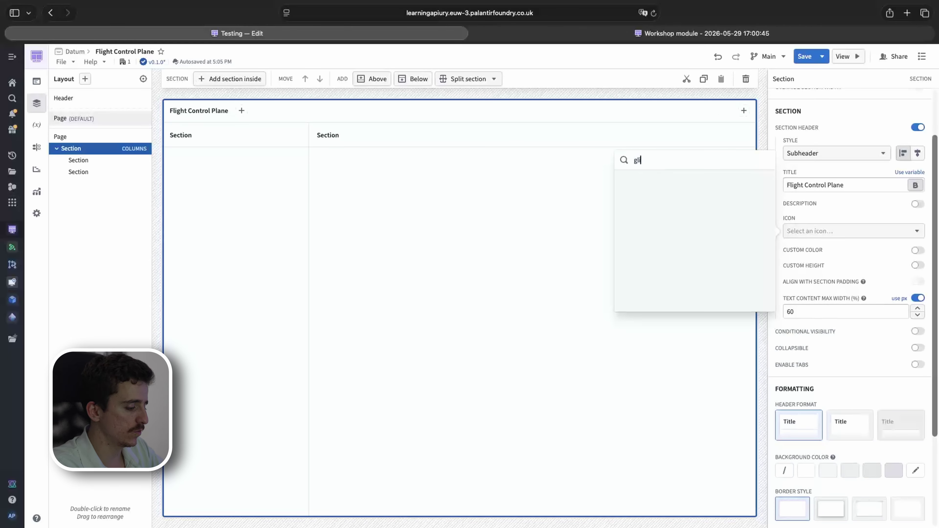
text(fligh)
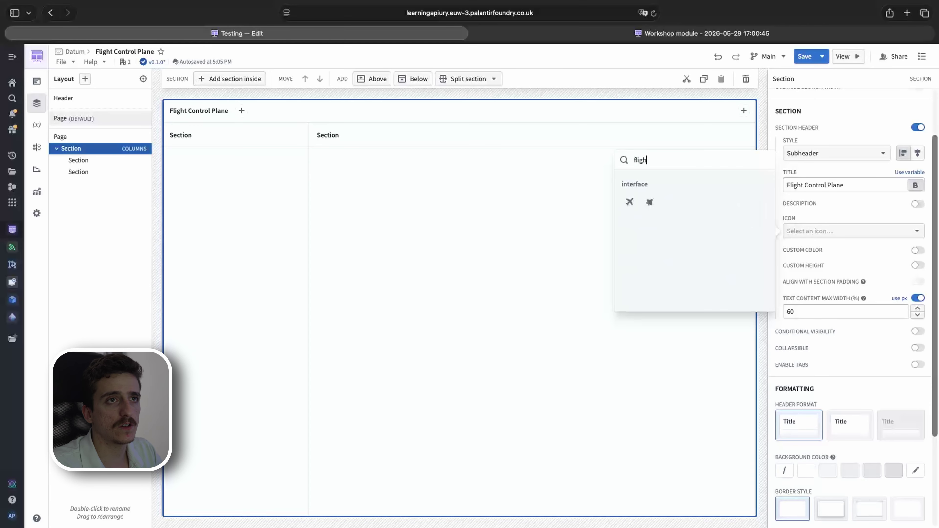
click(629, 202)
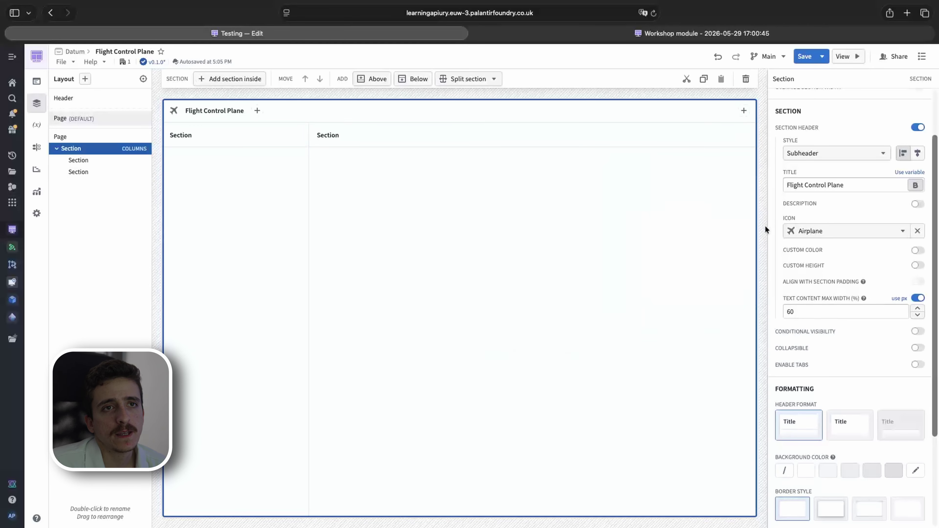
Step: Give the section header the custom color Blue 4, trying it on the title and turning that option off again
click(918, 250)
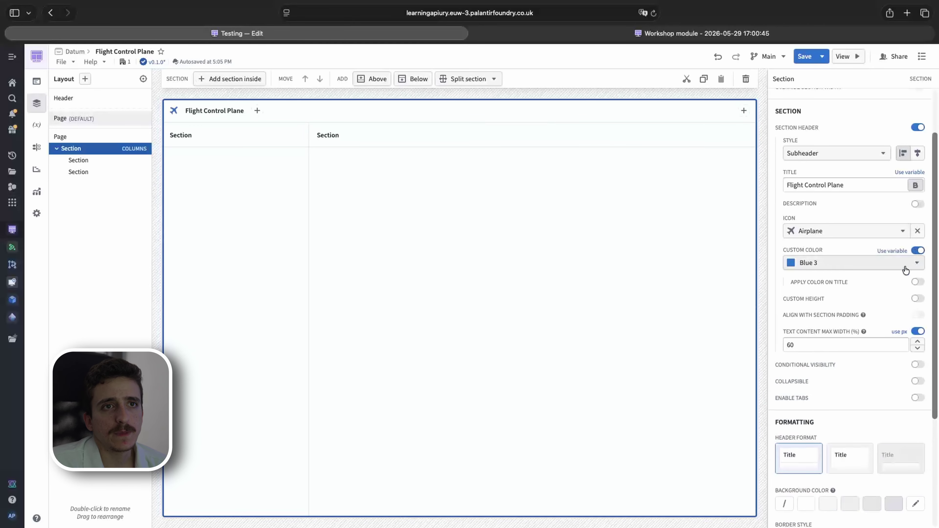
click(848, 262)
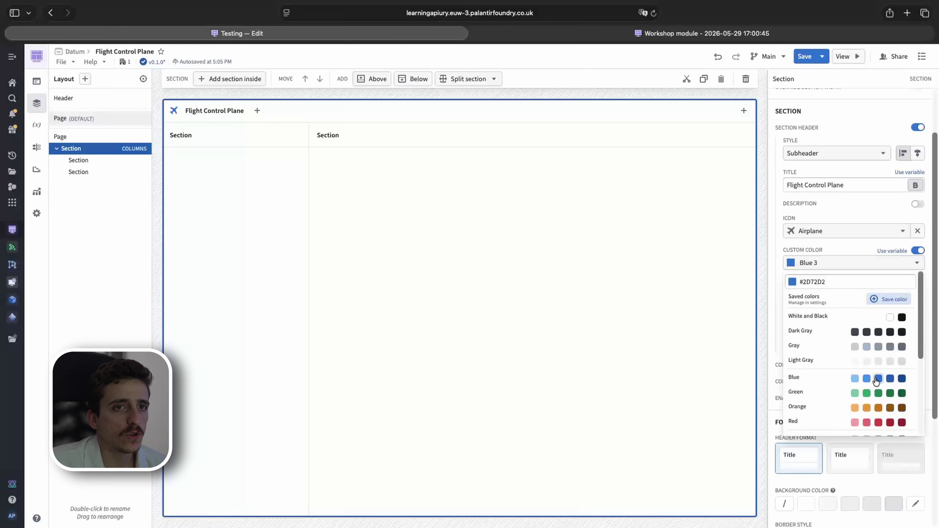
click(867, 378)
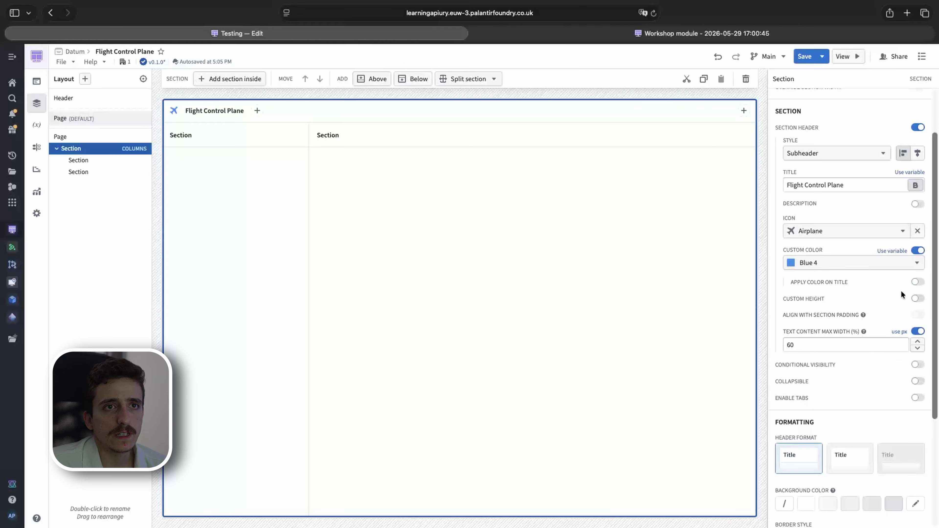
click(918, 283)
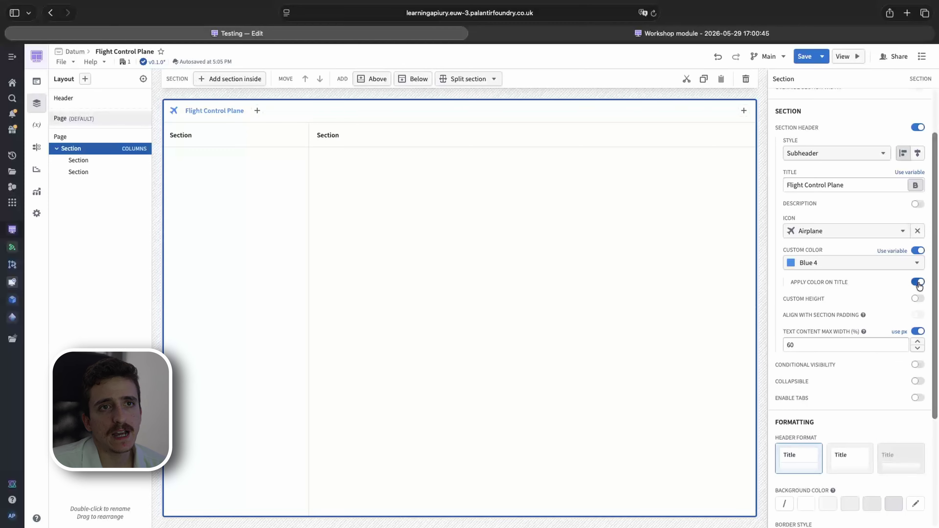
click(918, 283)
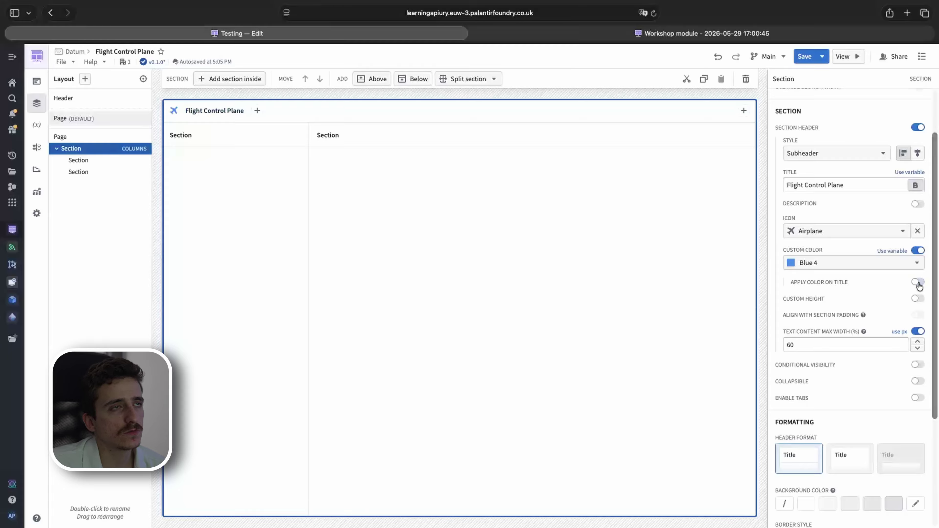
Step: Change the section header's style to Page header and set the section's padding to Compact, keeping the Bordered border style
click(826, 154)
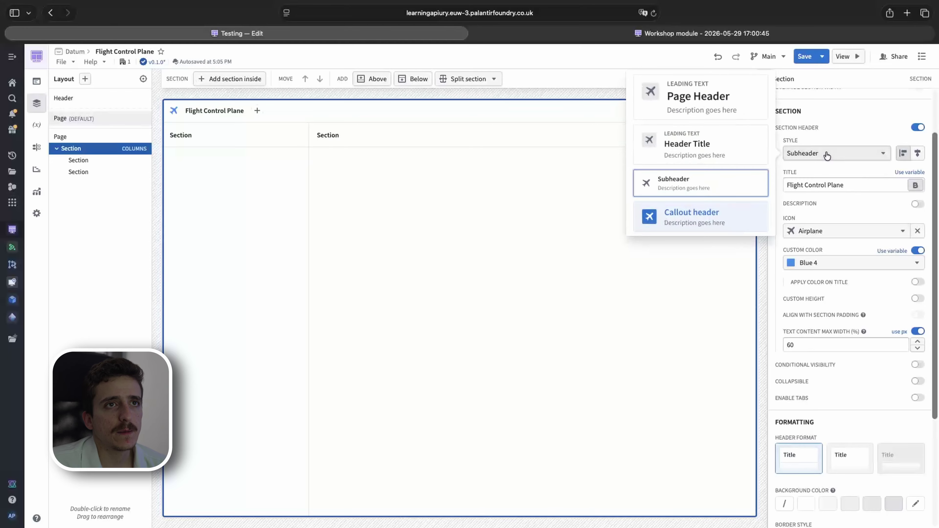
click(704, 98)
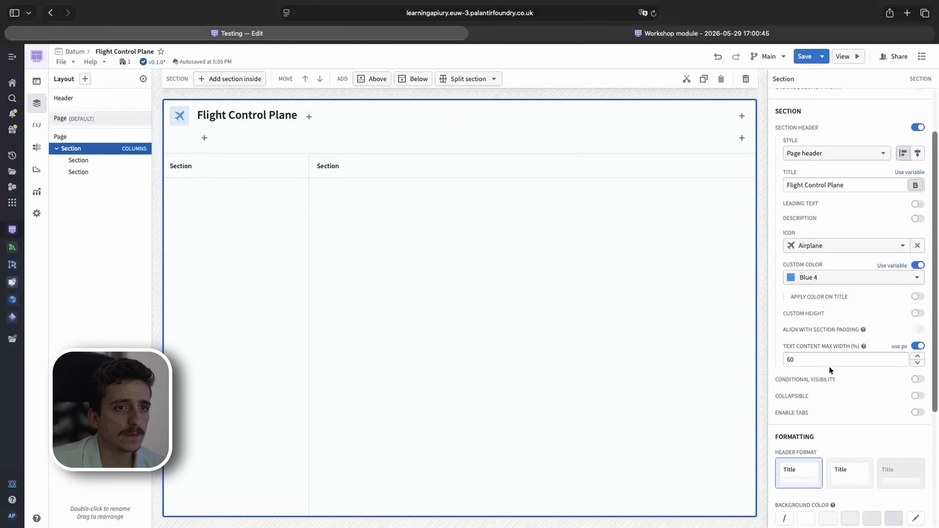
scroll(828, 366, down, 4)
scroll(843, 346, down, 2)
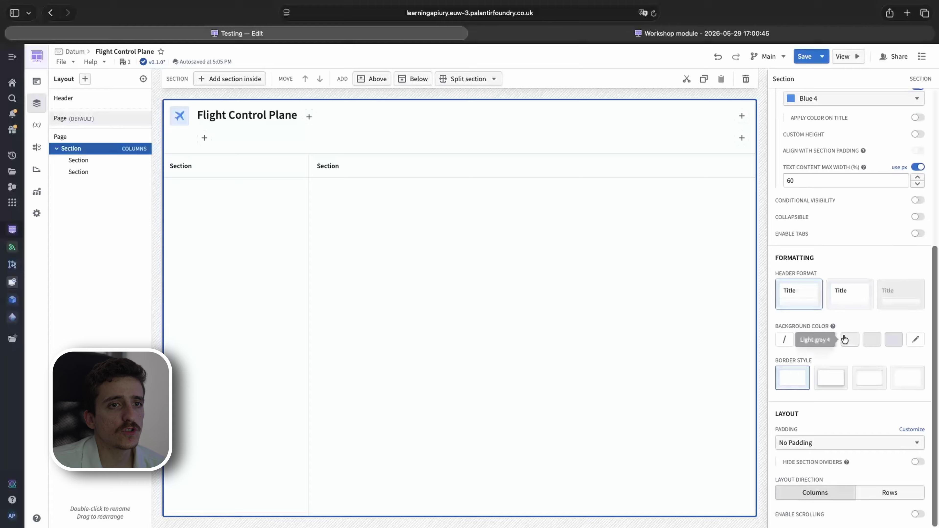
click(837, 379)
click(802, 380)
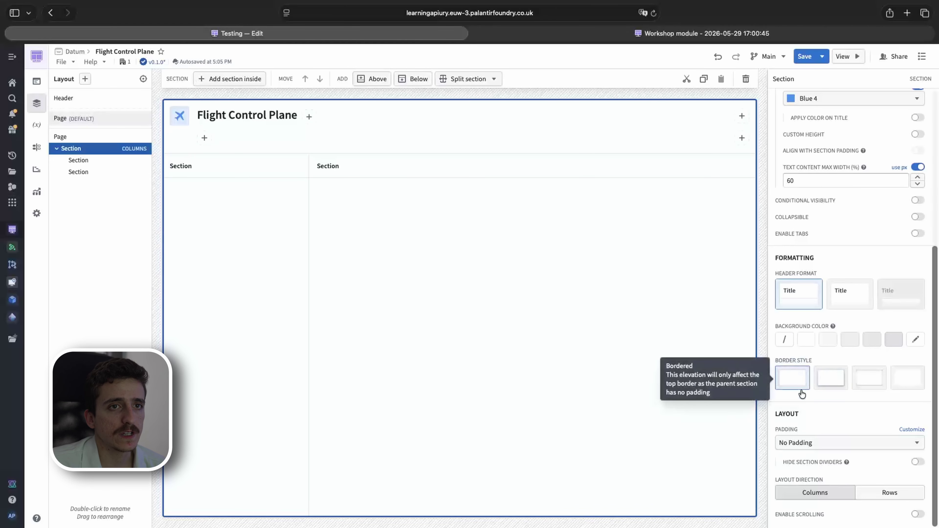
click(805, 443)
click(799, 375)
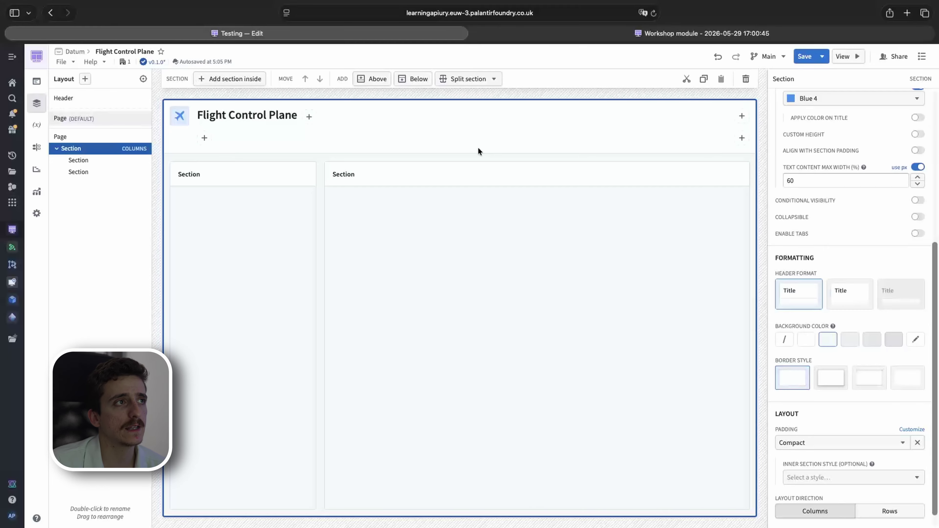
Step: Try Large padding on the outer section and set it back to Compact
click(813, 443)
click(805, 406)
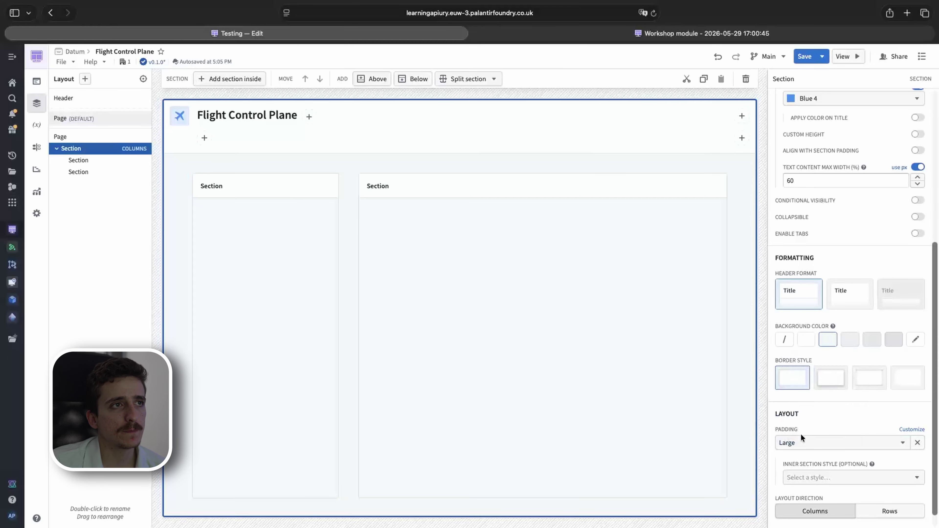
click(800, 440)
click(804, 377)
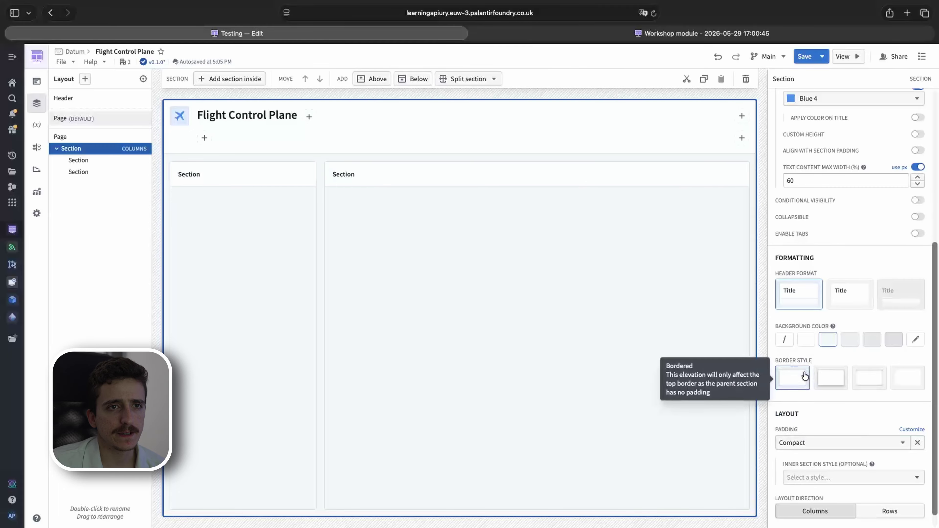
Step: Set the outer section's header format to Contained, and try a white background before reselecting the lightest gray
click(847, 291)
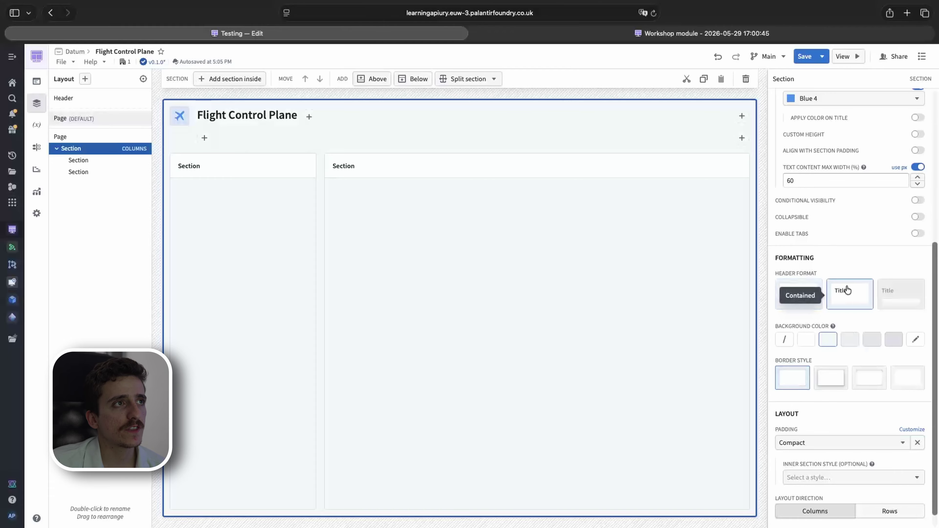
click(798, 292)
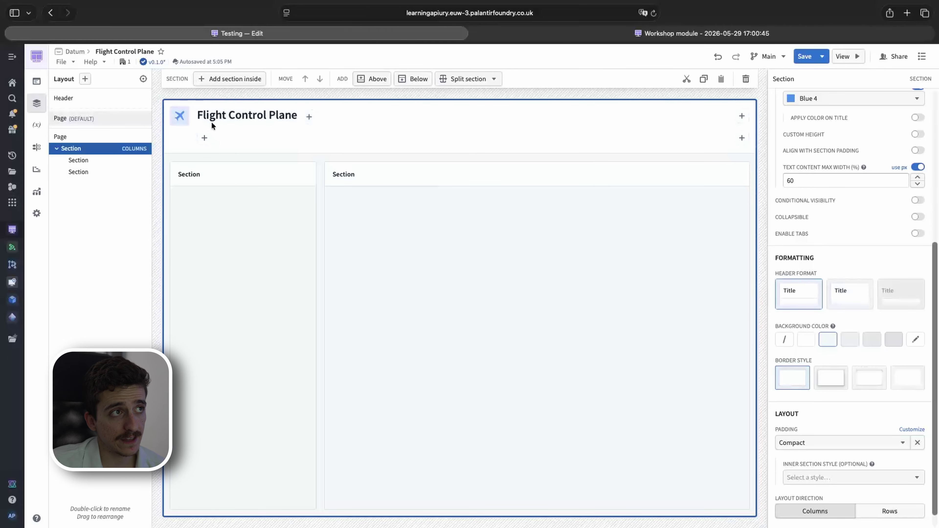
click(855, 296)
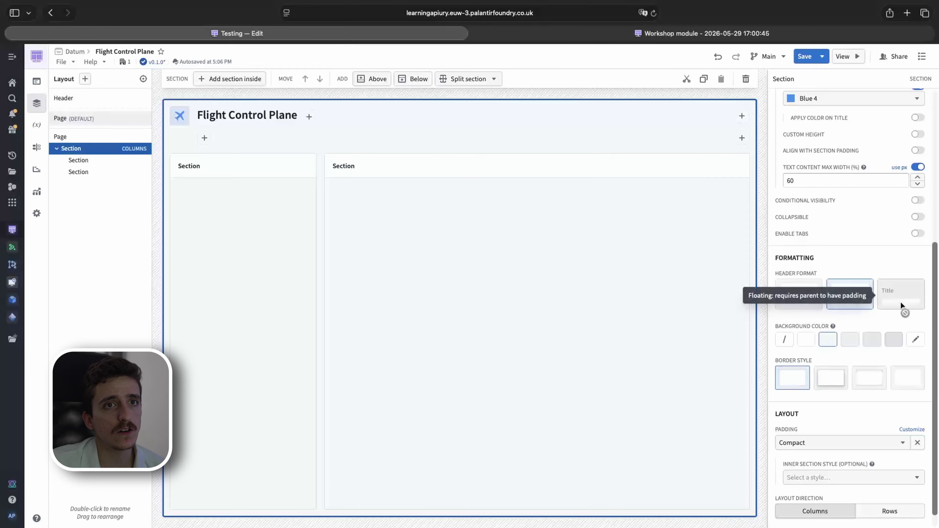
click(806, 340)
click(822, 340)
mouse_move(826, 325)
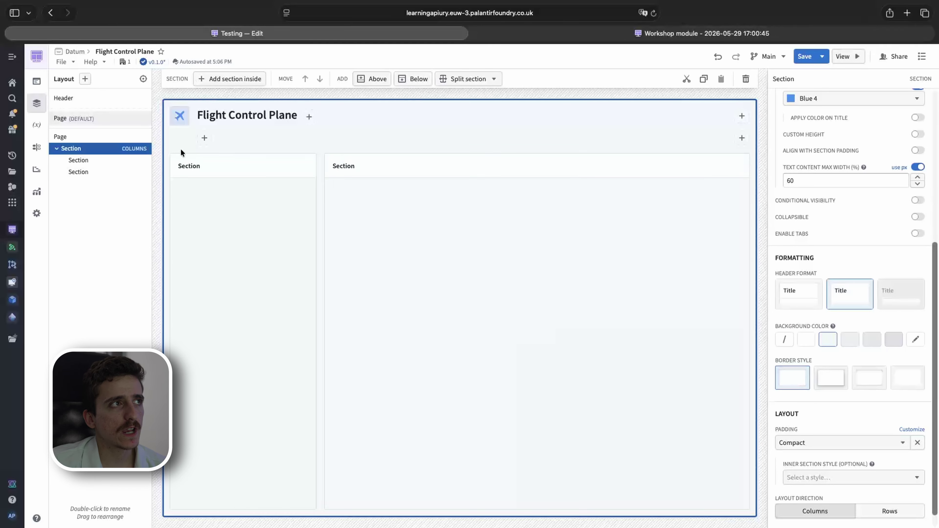
Step: Create an object set definition variable that uses the [OFT] Flight object type as its starting object set
click(37, 126)
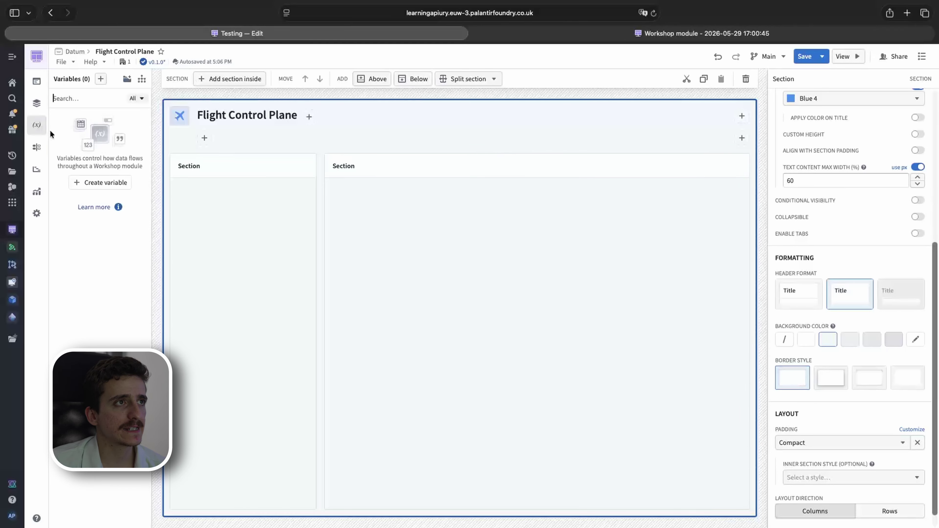
click(132, 181)
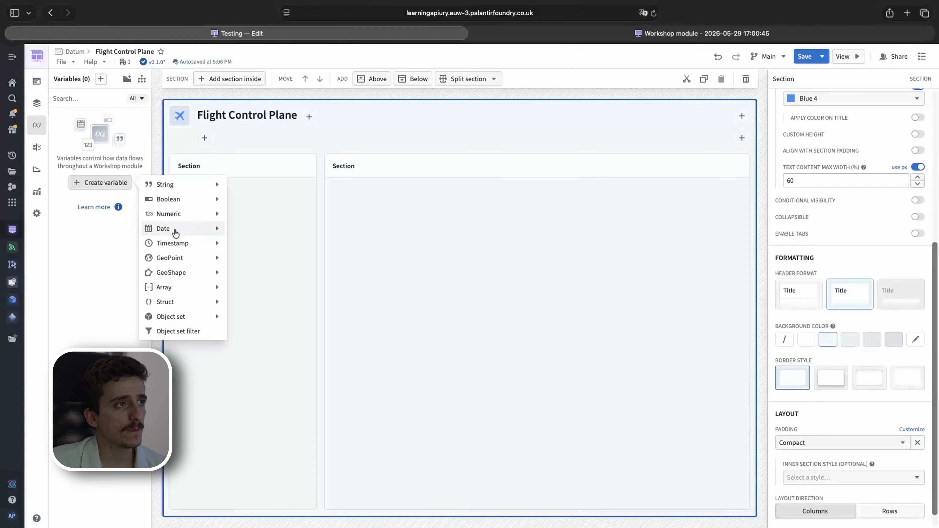
mouse_move(184, 188)
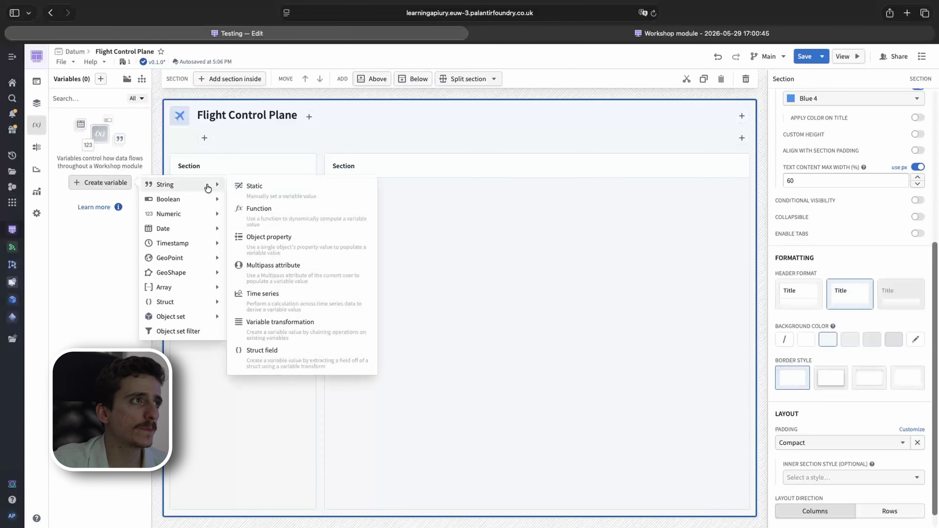
mouse_move(209, 208)
mouse_move(196, 319)
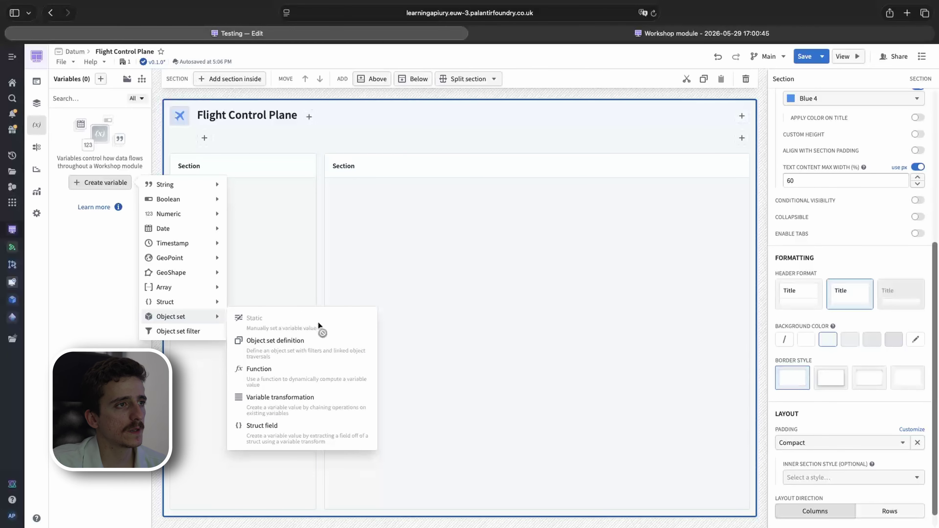
click(300, 352)
click(233, 143)
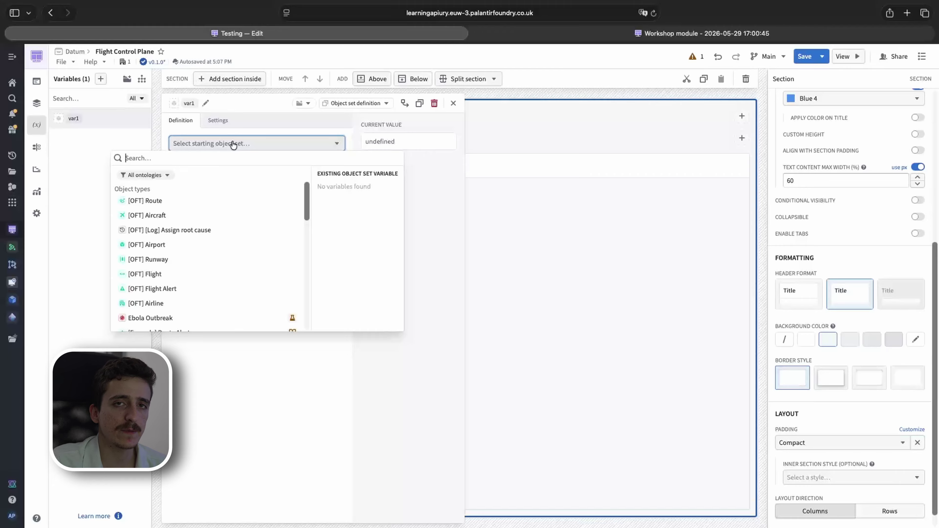
click(170, 274)
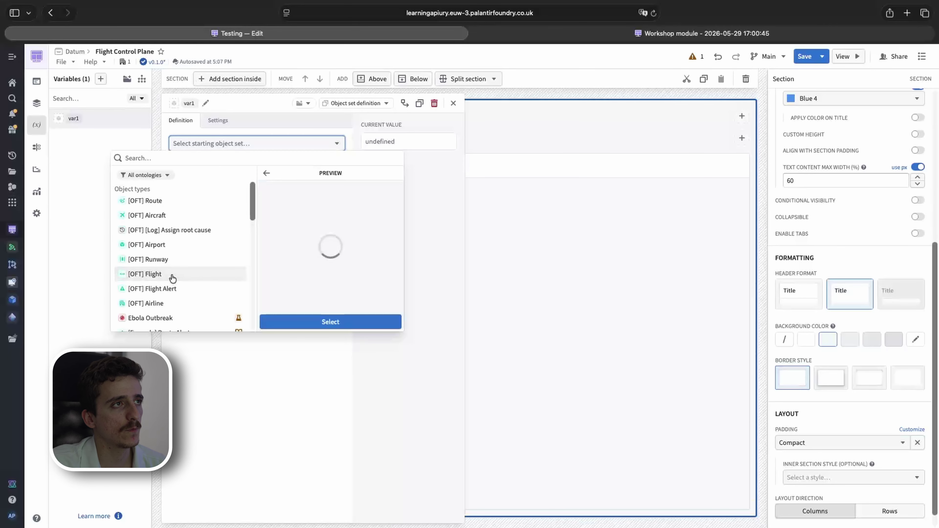
click(330, 321)
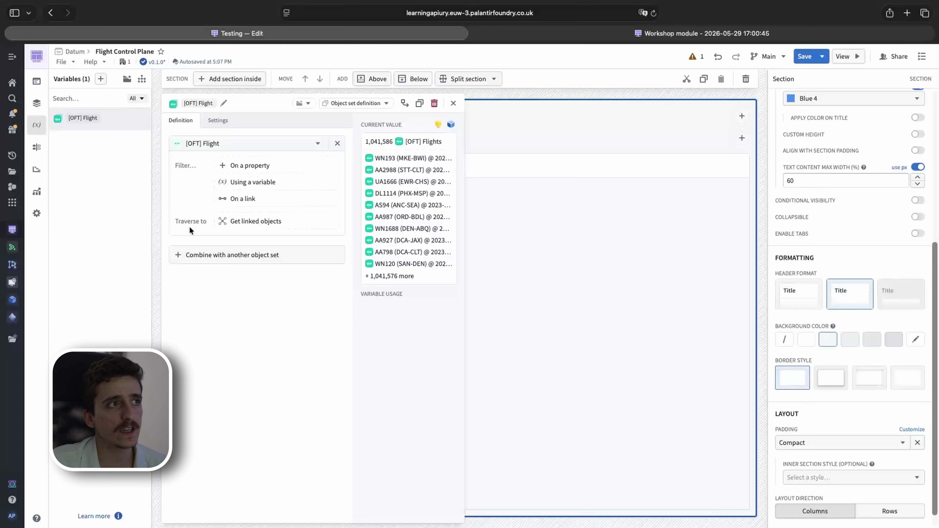
click(453, 103)
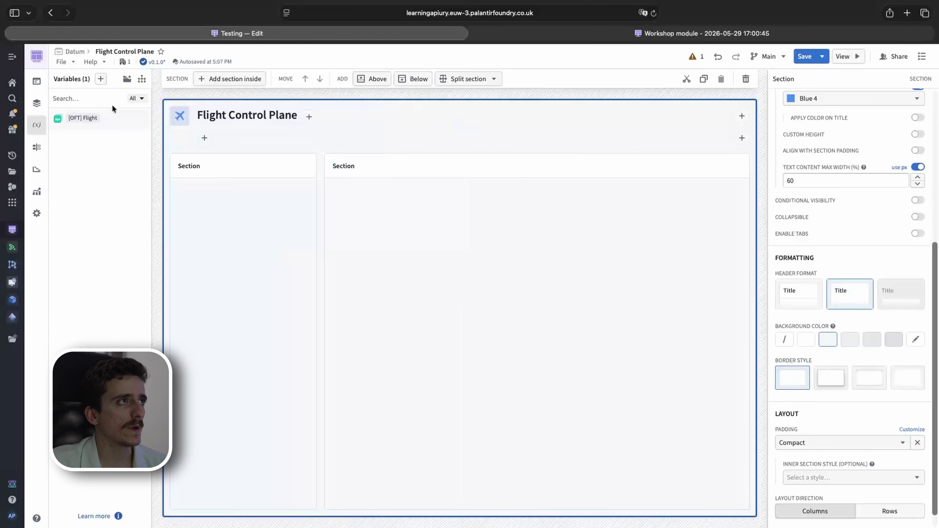
Step: Create another object set definition variable with [OFT] Airline as its starting object set
click(102, 82)
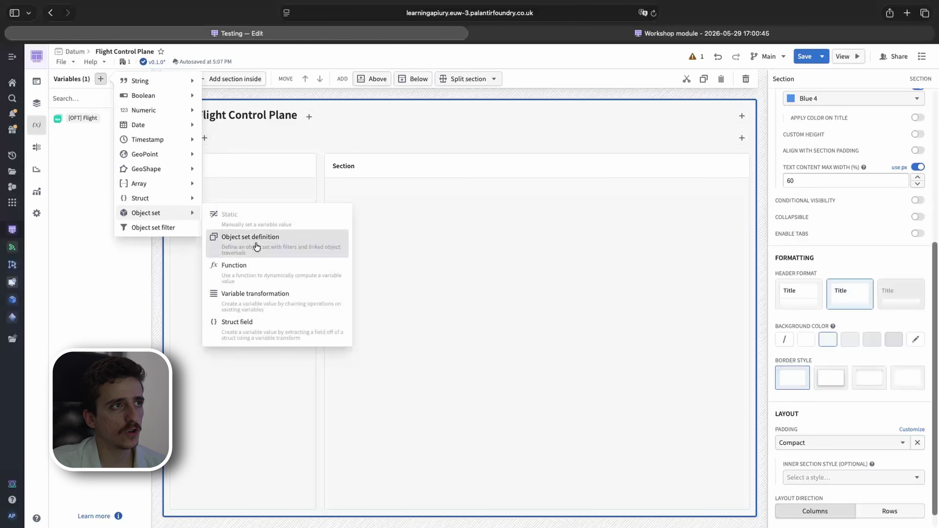
click(259, 242)
click(234, 145)
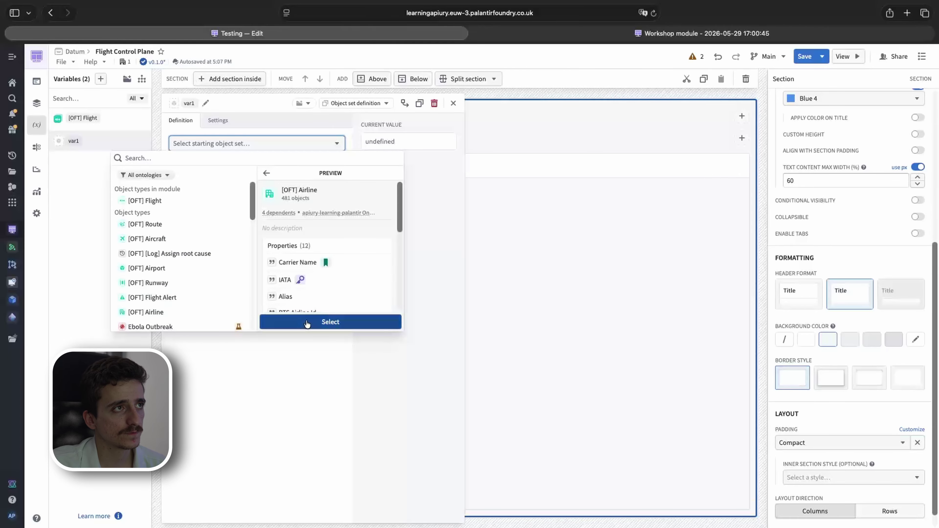
click(305, 322)
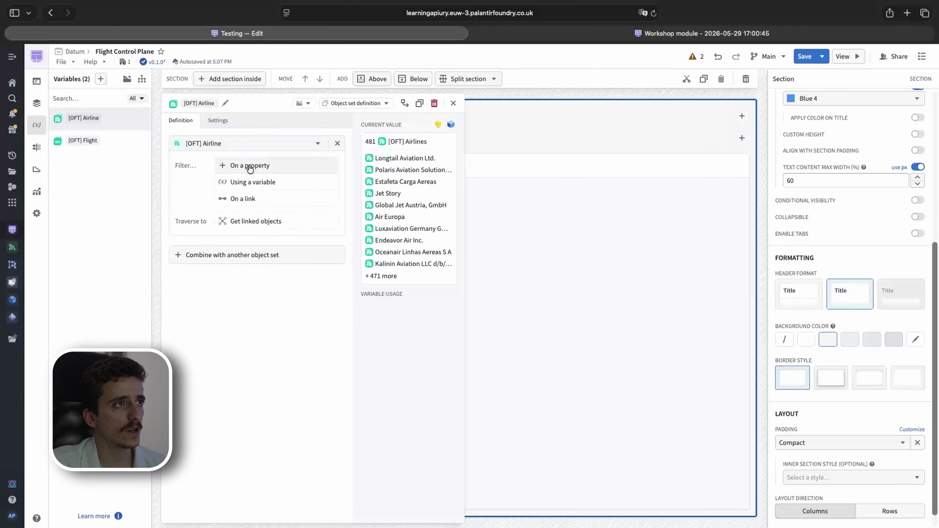
click(454, 103)
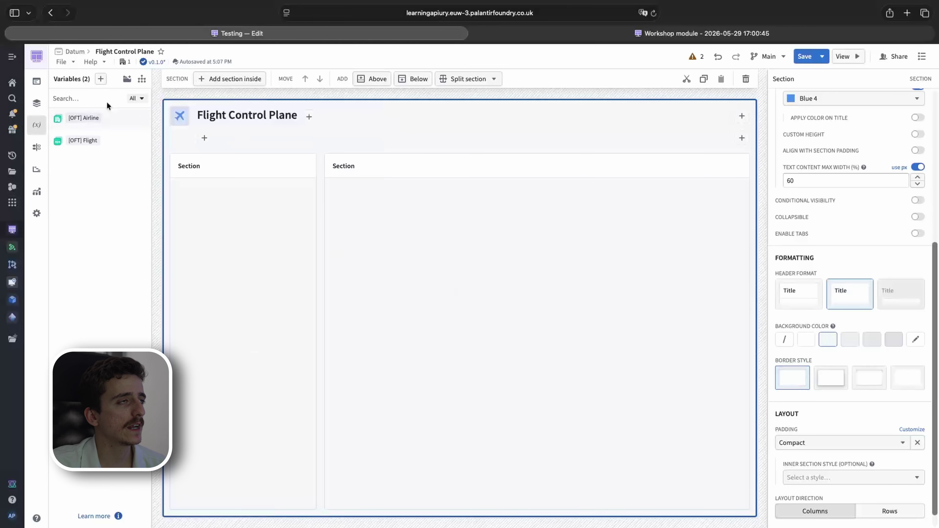
Step: Create a numeric object set aggregation variable on the [OFT] Flight object set with Count as the aggregation method
click(99, 79)
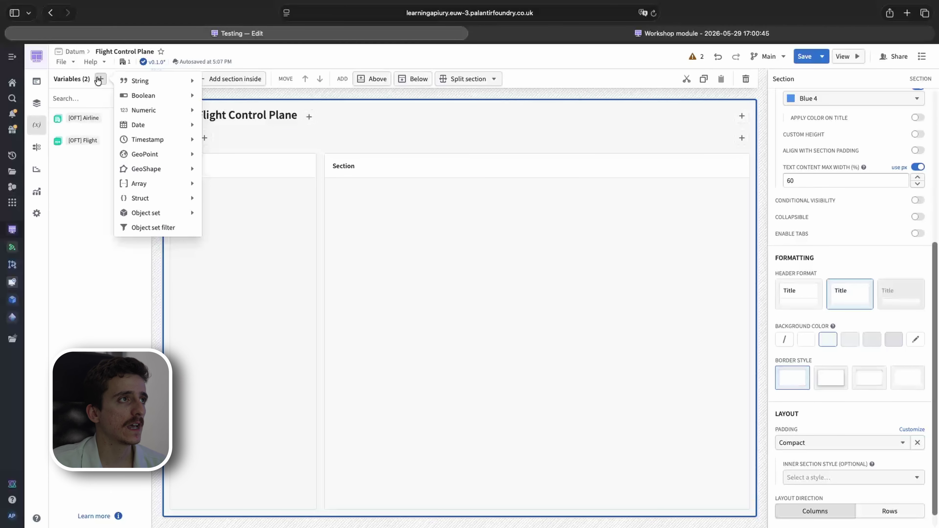
mouse_move(179, 114)
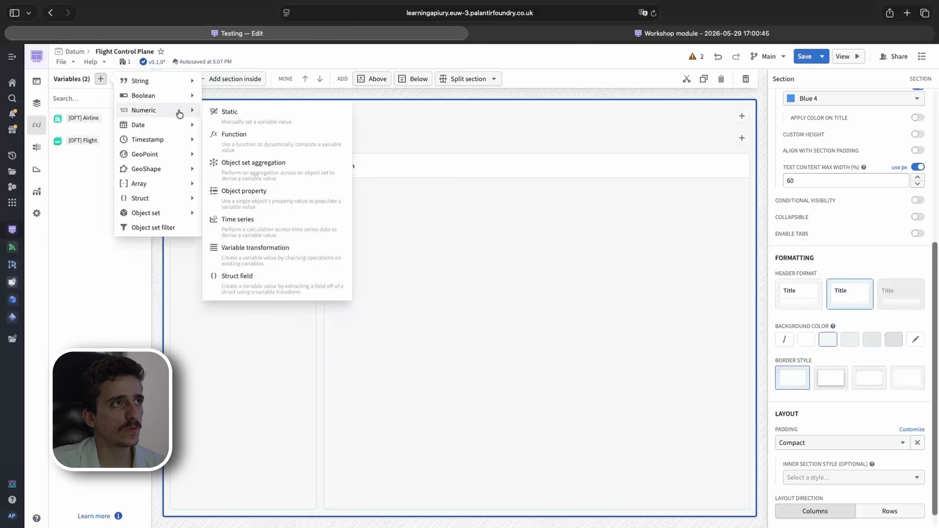
click(263, 169)
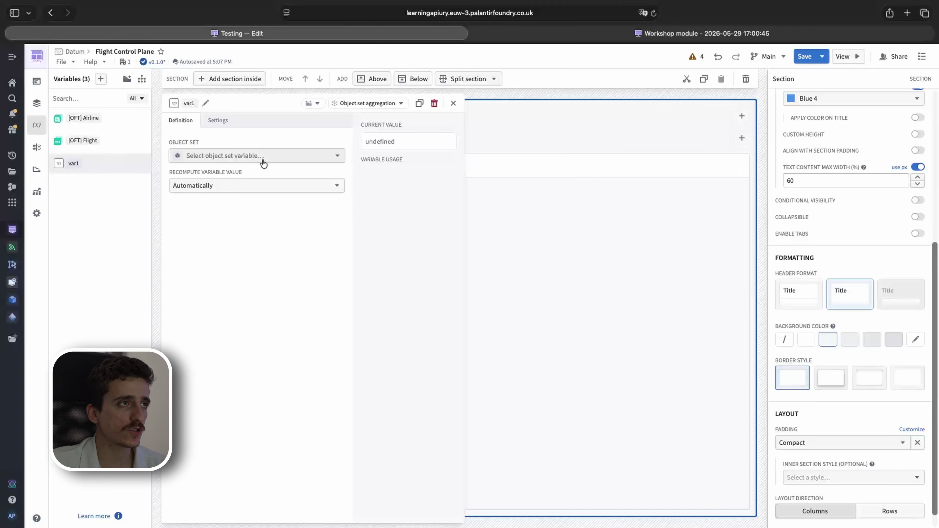
click(263, 162)
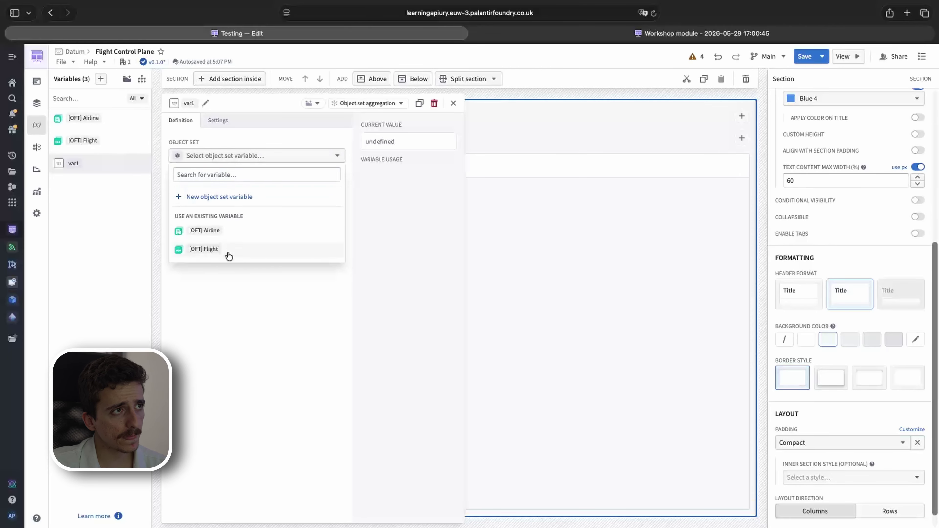
click(204, 249)
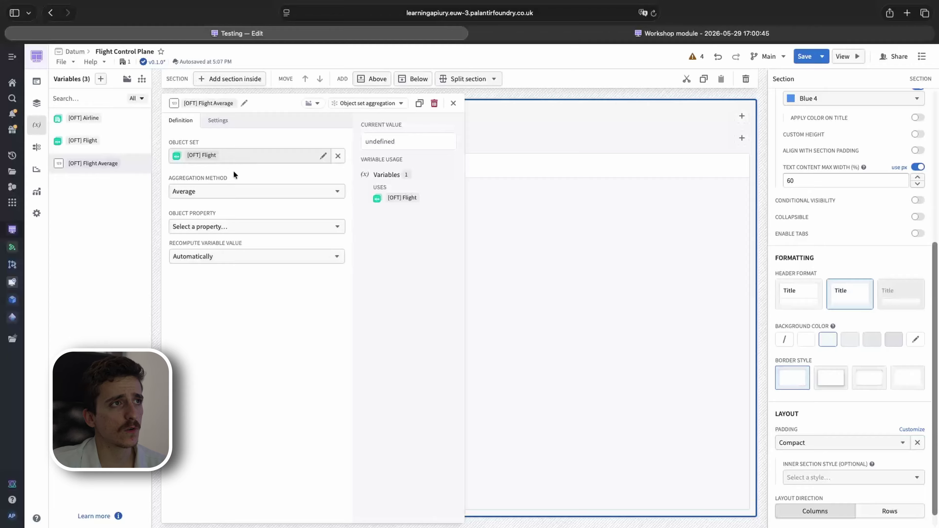
click(197, 191)
click(198, 207)
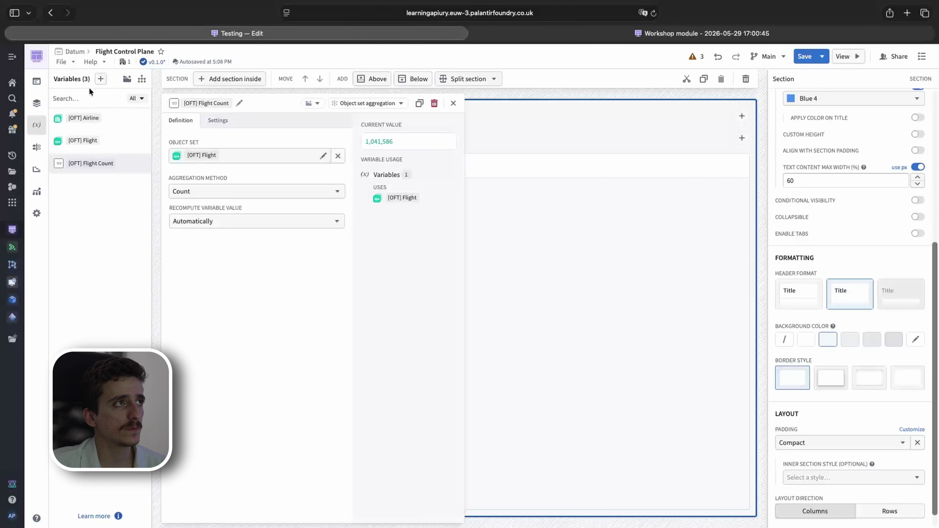
click(100, 79)
key(Escape)
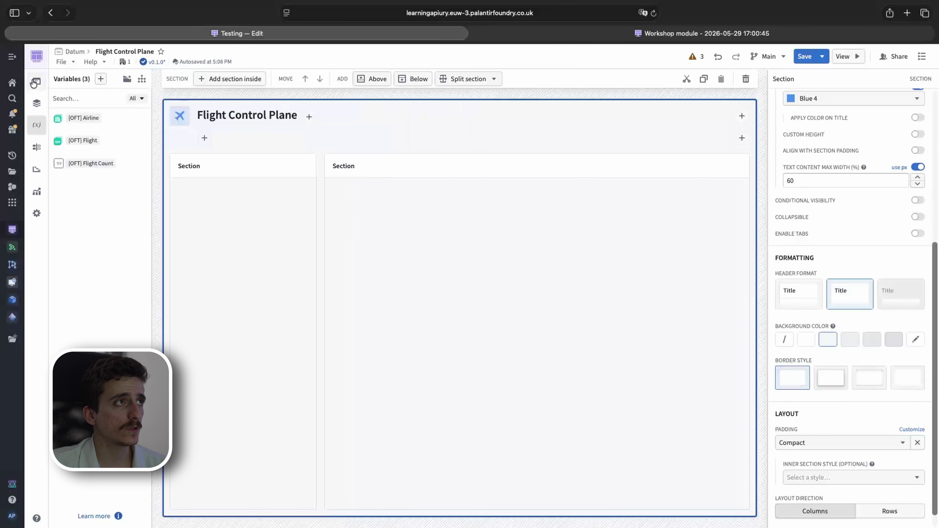
Step: Create a numeric object set aggregation variable on the [OFT] Airline object set using the Count aggregation method
click(100, 78)
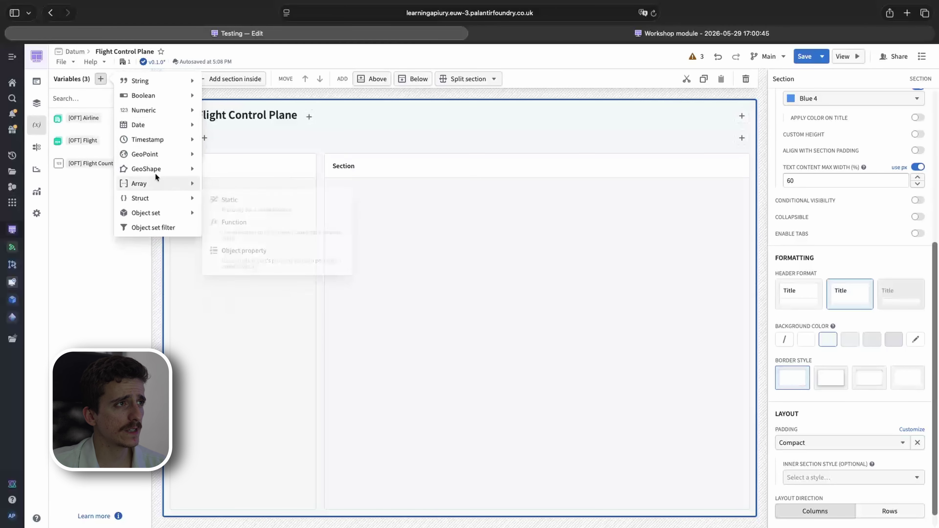
mouse_move(161, 116)
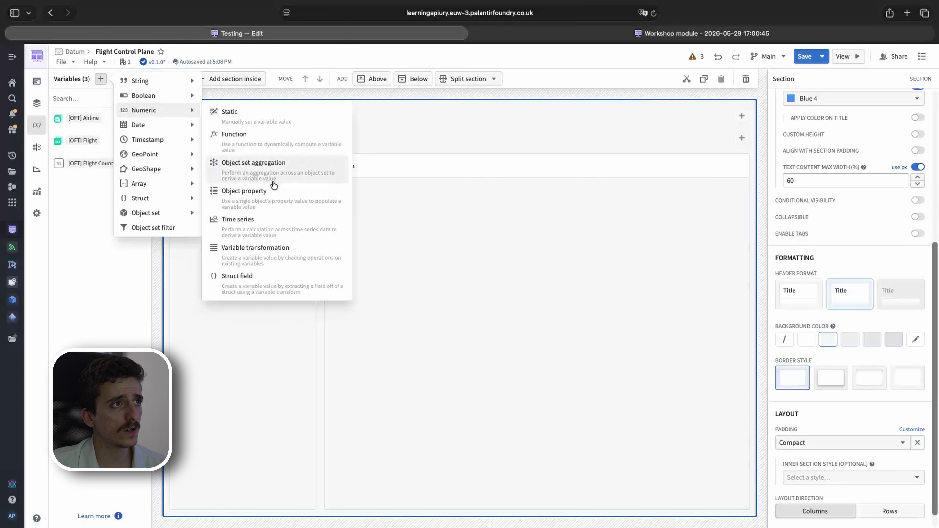
click(272, 171)
click(247, 156)
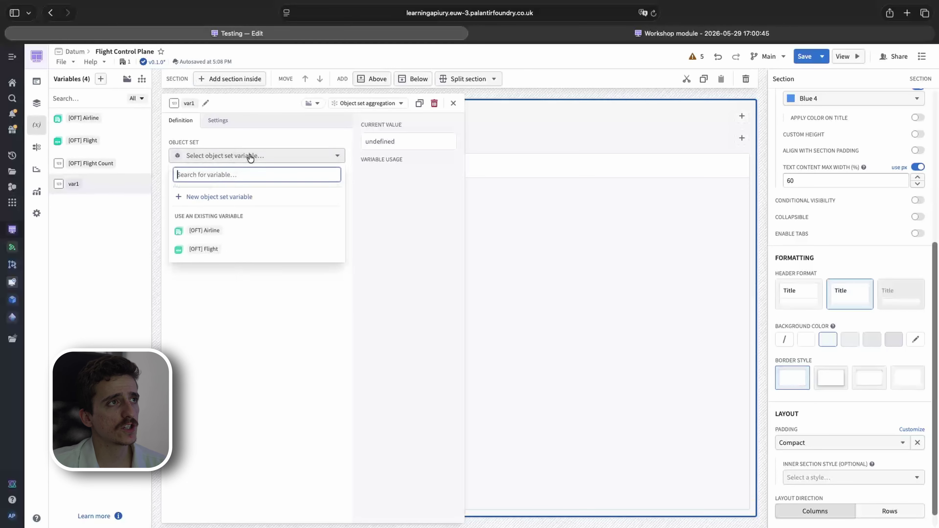
click(233, 233)
click(201, 192)
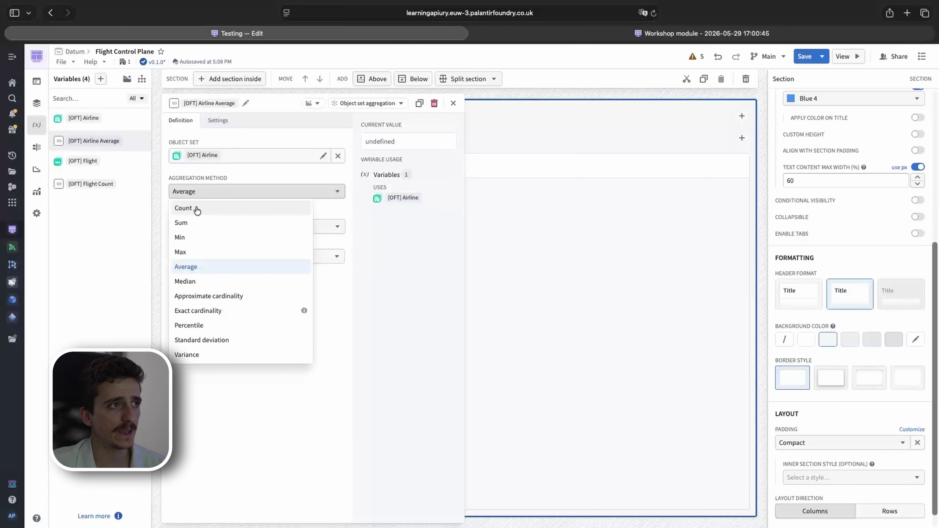
click(197, 209)
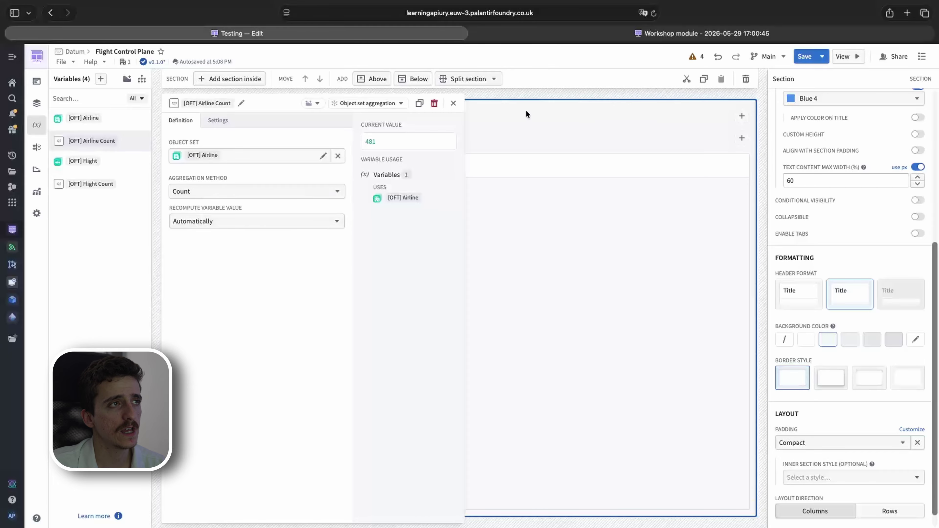
click(453, 103)
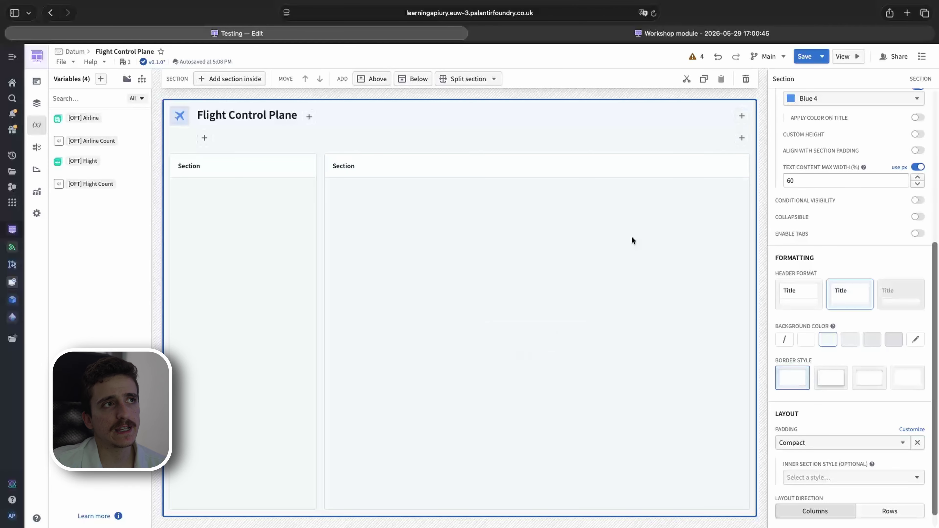
click(471, 358)
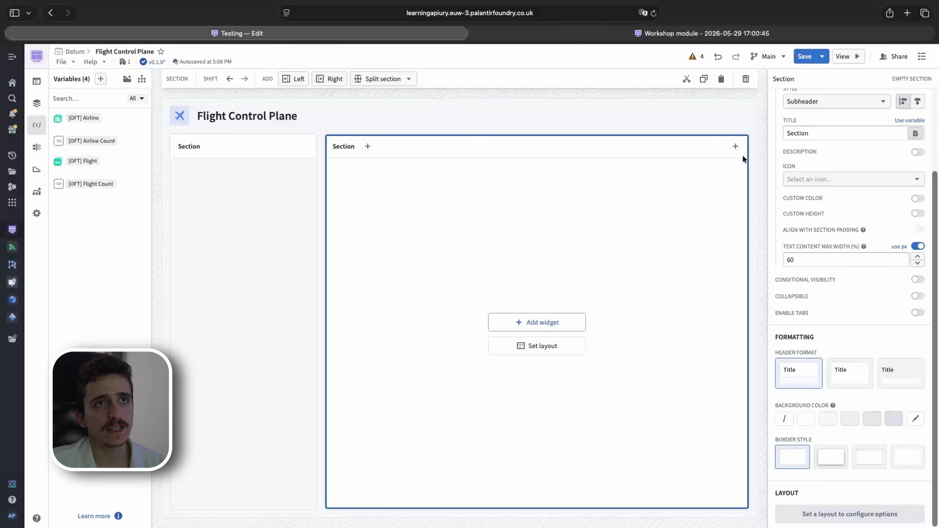
click(470, 111)
click(547, 281)
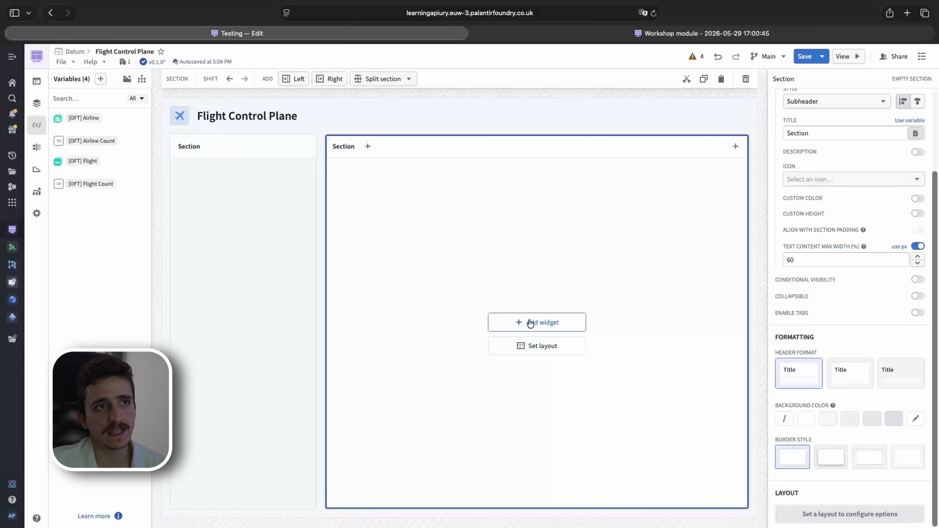
Step: Browse the widget categories and add a Metric card at the far end of the Flight Control Plane section header
click(609, 115)
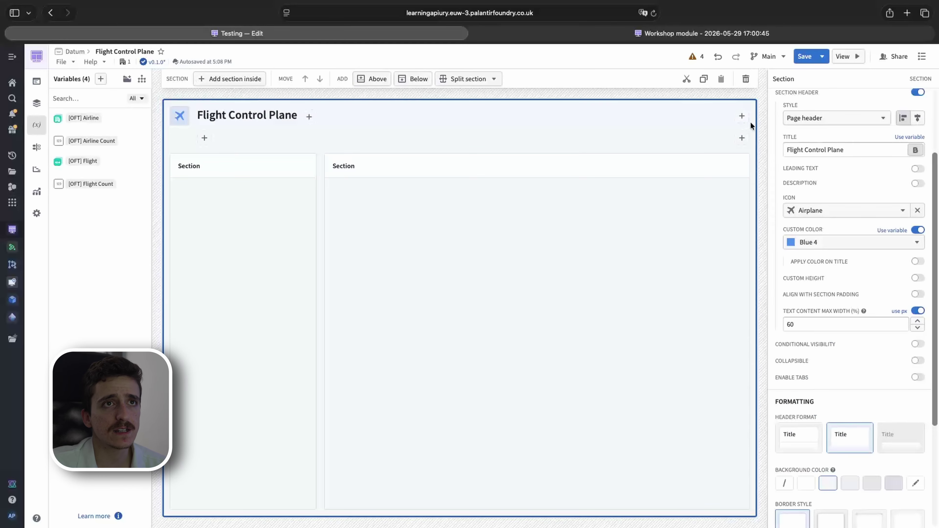
click(742, 116)
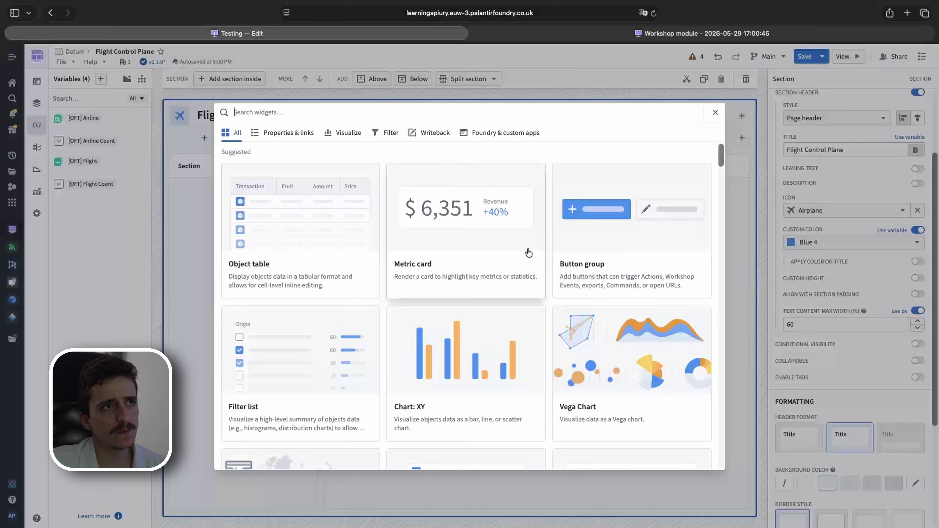
scroll(555, 268, down, 3)
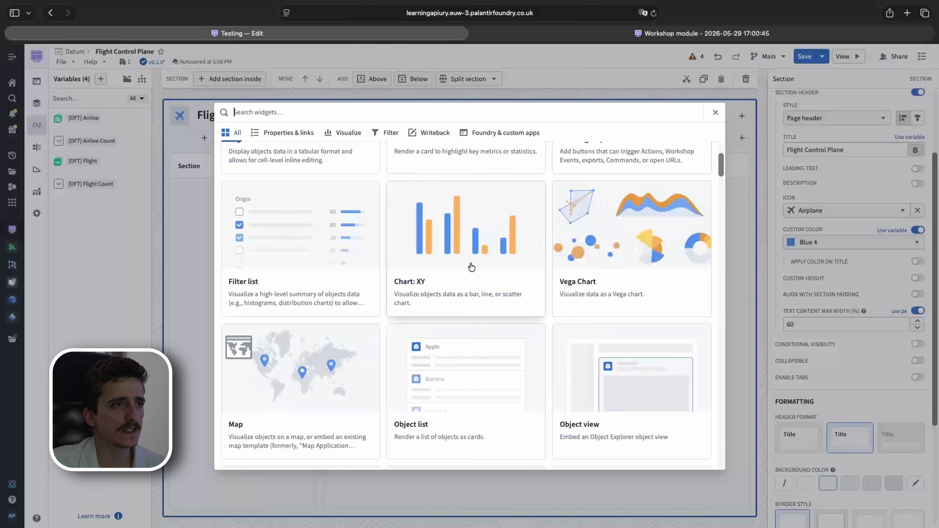
click(487, 134)
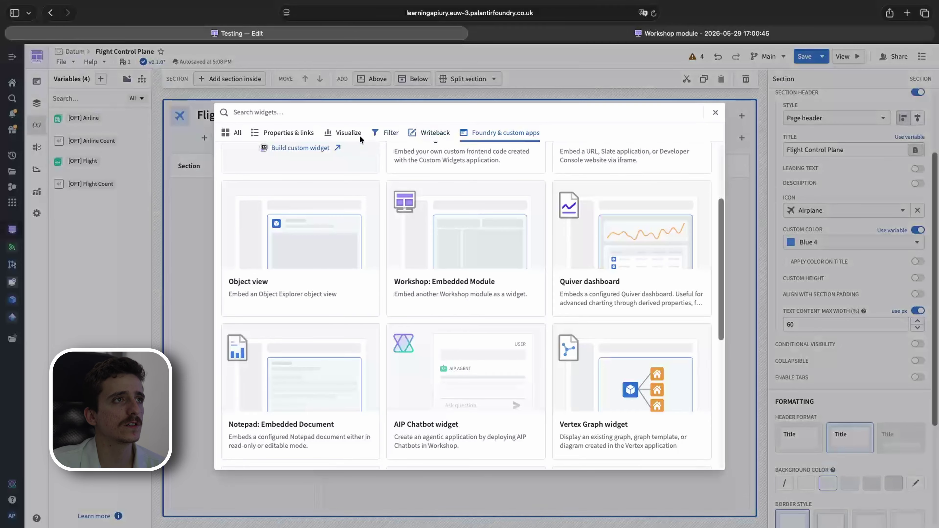
click(234, 132)
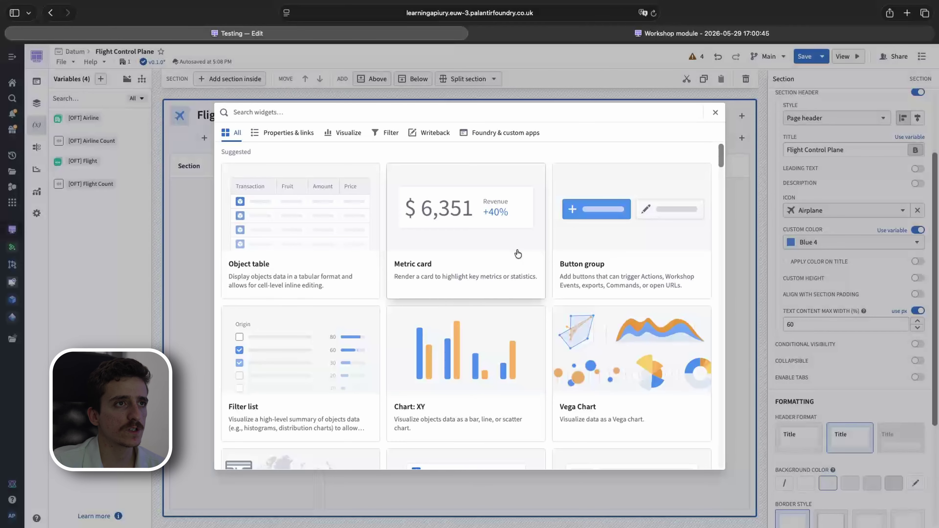
click(517, 253)
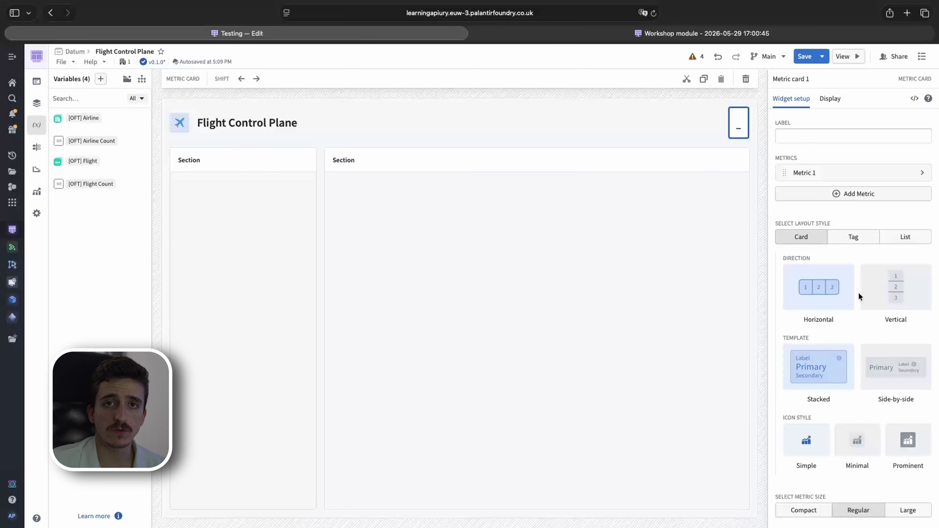
Step: Add a second metric to the metric card and label the first metric "Nº Flights"
click(837, 198)
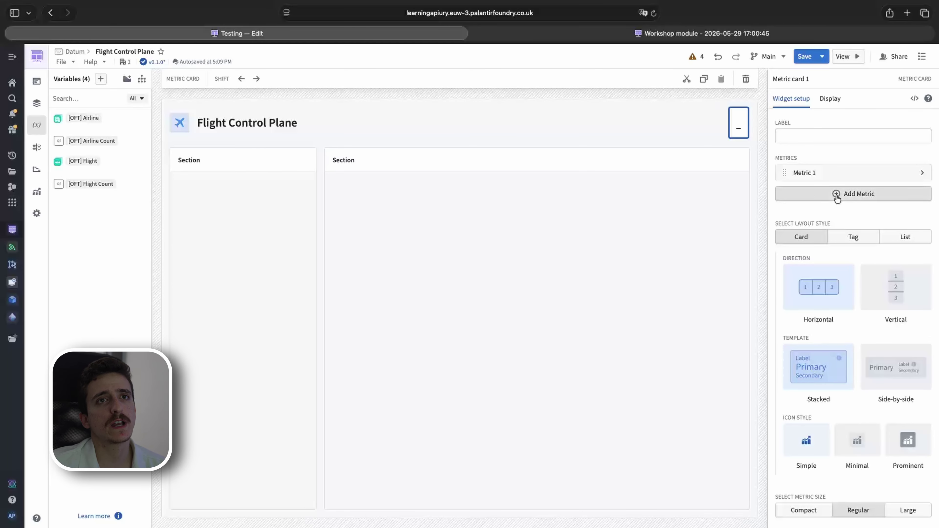
click(819, 173)
click(810, 151)
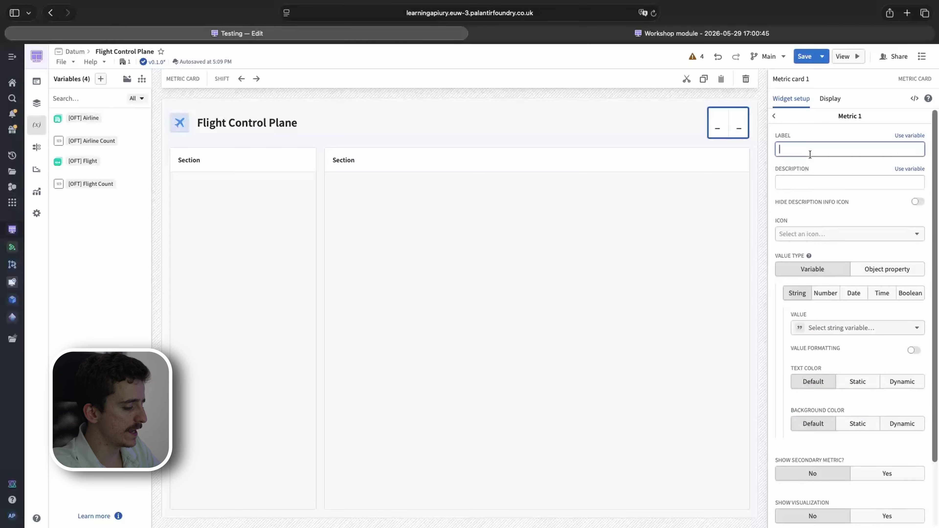
text(N1)
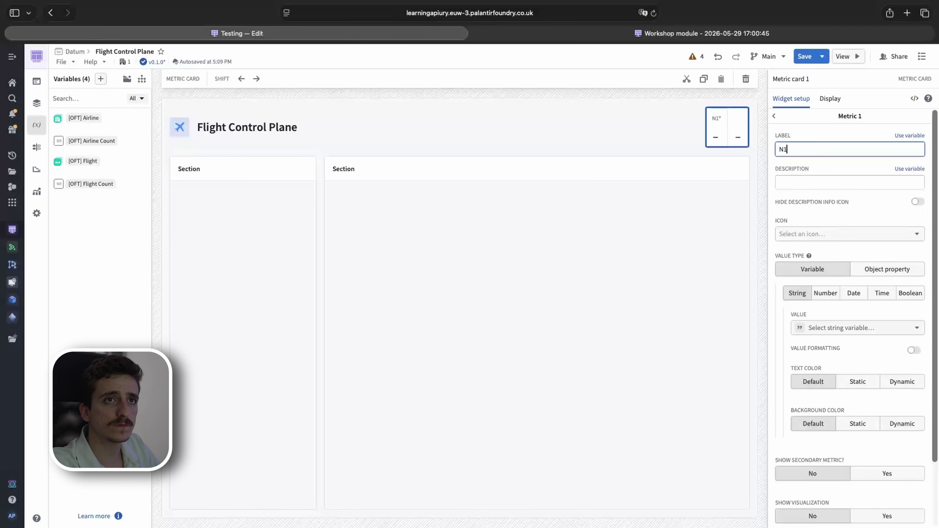
text( Fligh)
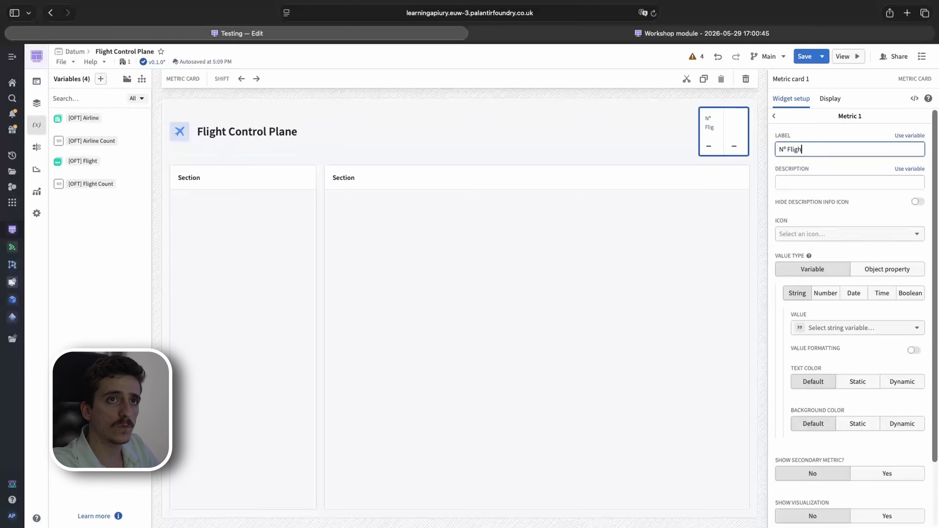
text(ts)
click(856, 202)
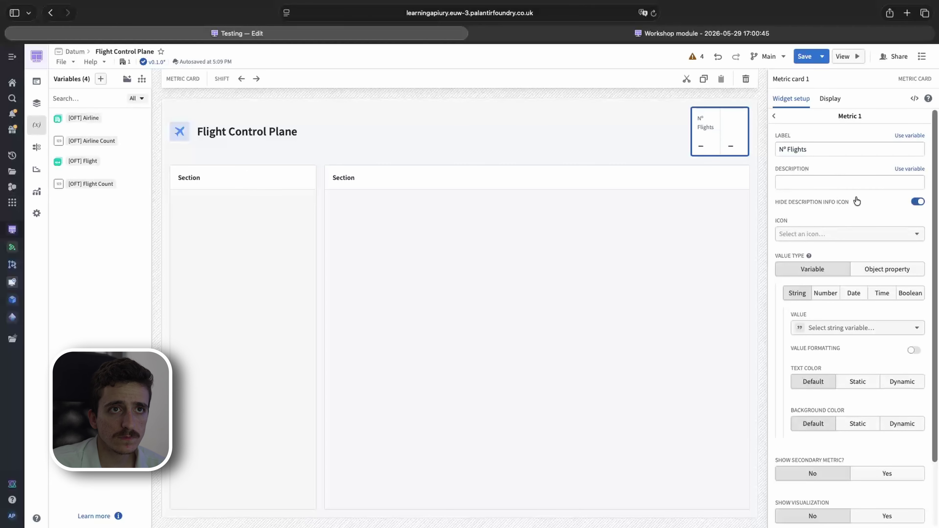
click(857, 202)
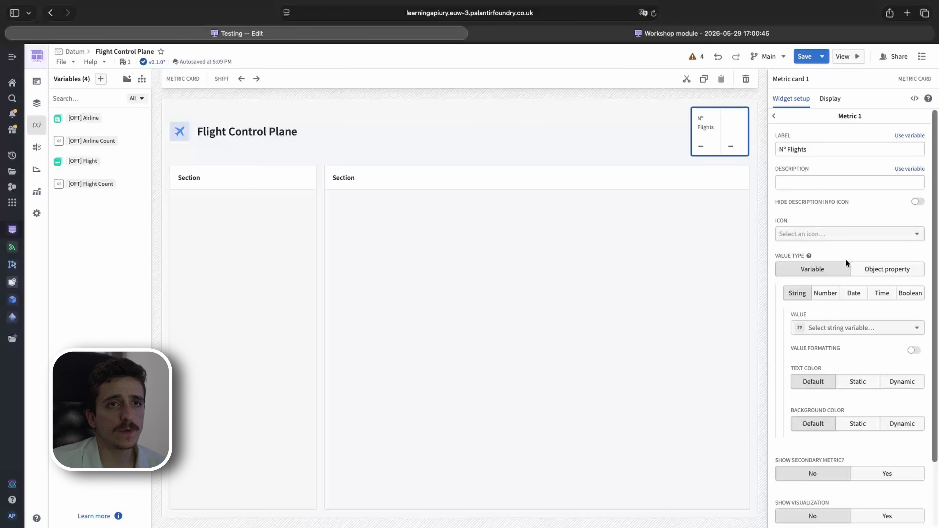
Step: Set the Nº Flights metric's value to the numeric variable [OFT] Flight Count
mouse_move(778, 255)
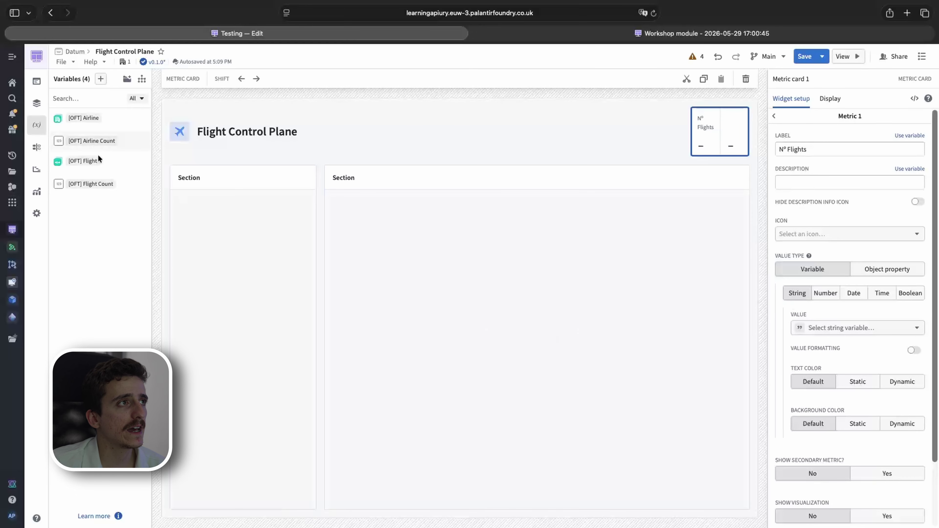
click(826, 294)
click(834, 328)
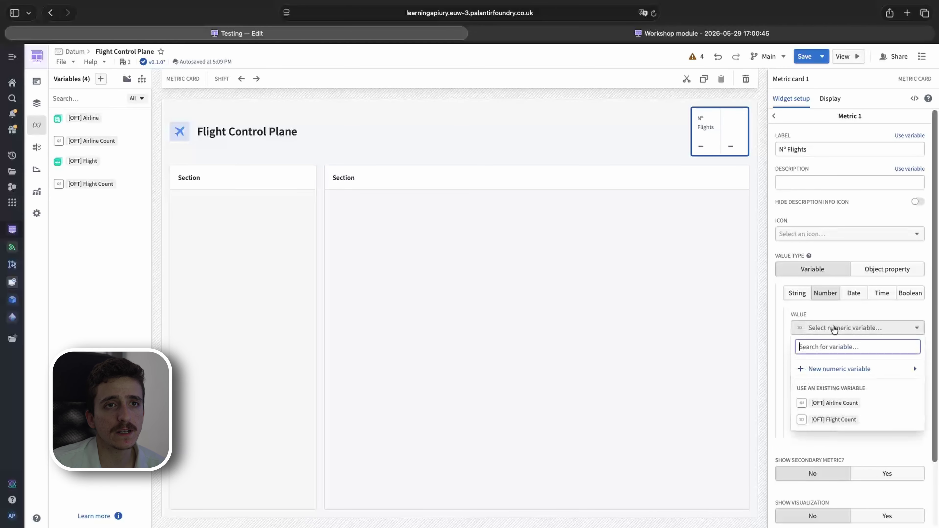
click(839, 420)
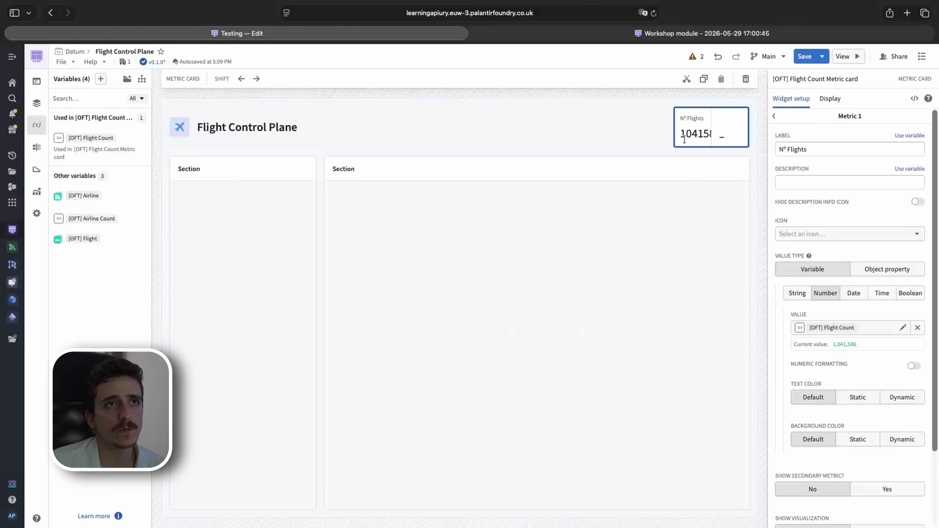
click(774, 116)
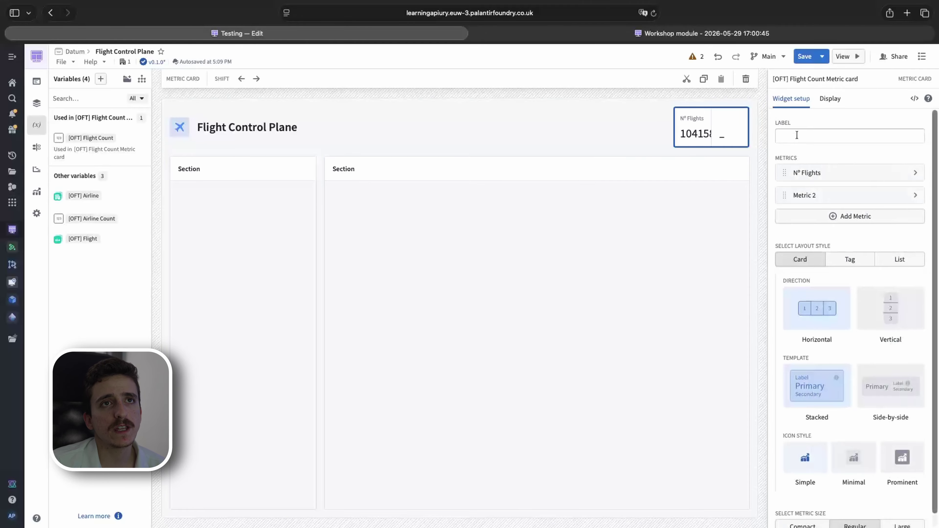
Step: Label the second metric "Nº Airline" and set its value to the numeric variable [OFT] Airline Count
click(832, 194)
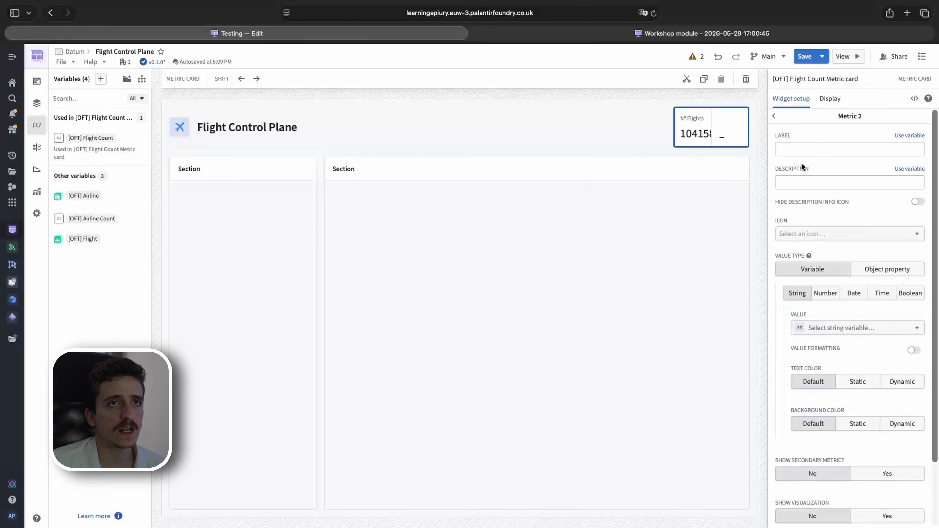
click(804, 150)
text(N)
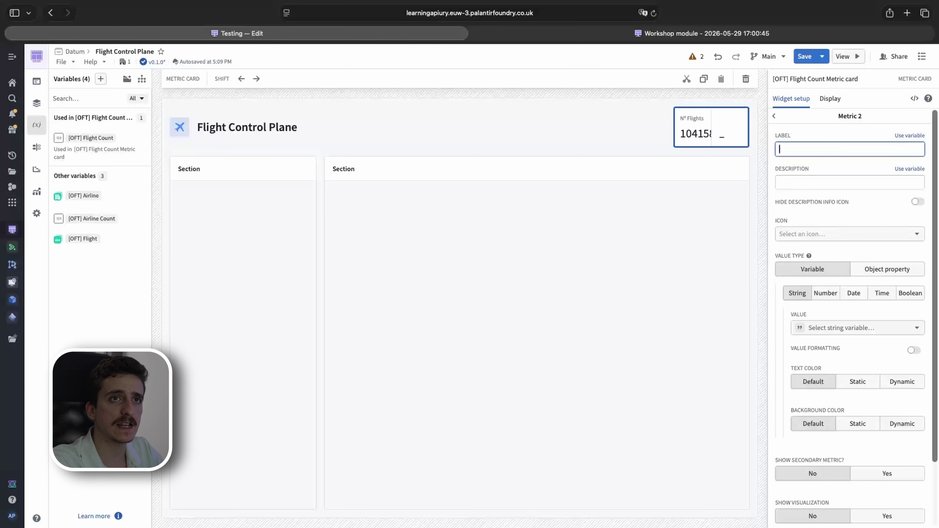
text(º A)
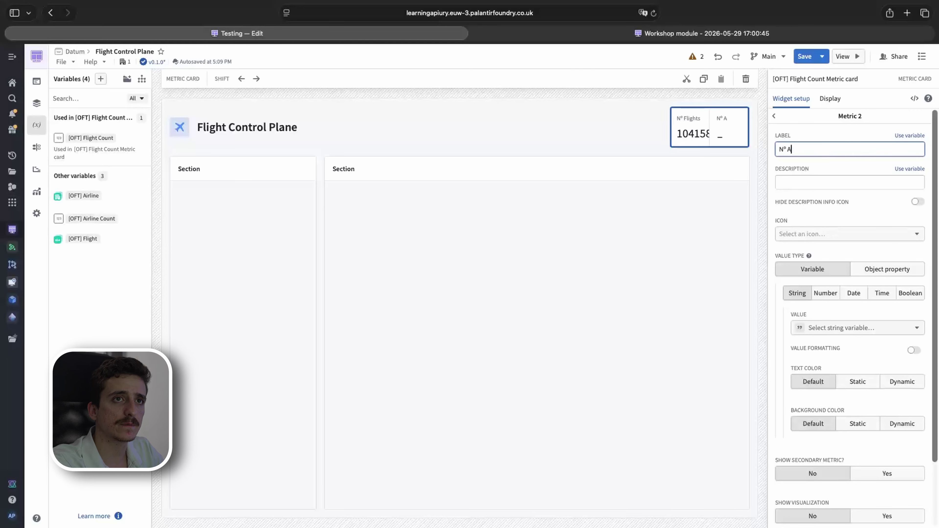
text(lrline)
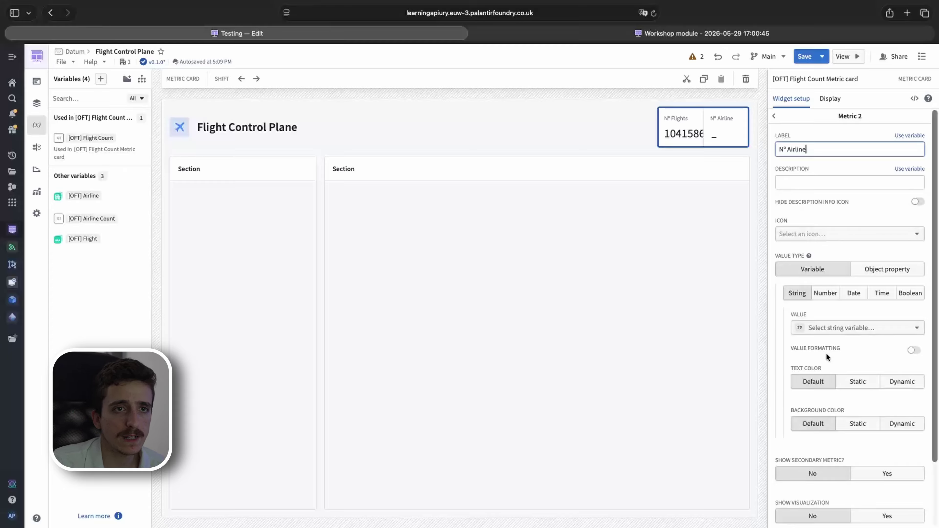
click(825, 293)
click(824, 327)
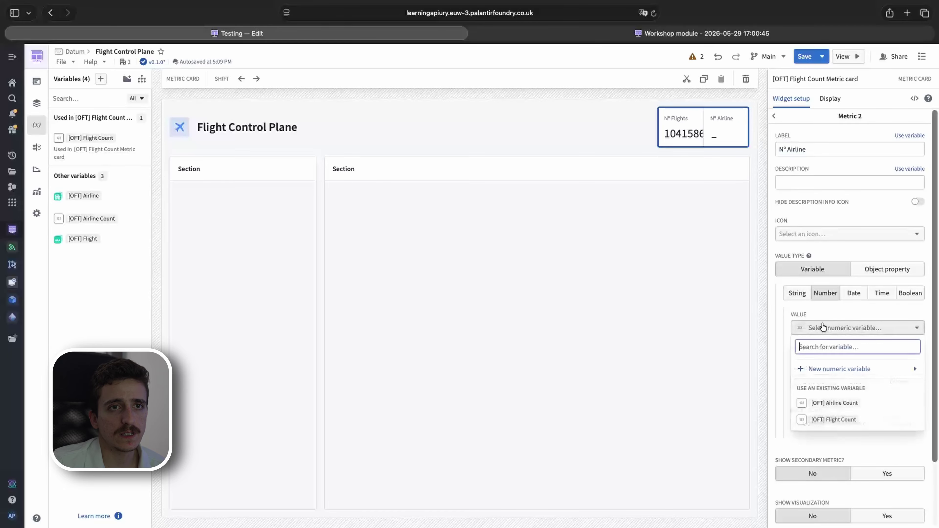
click(853, 405)
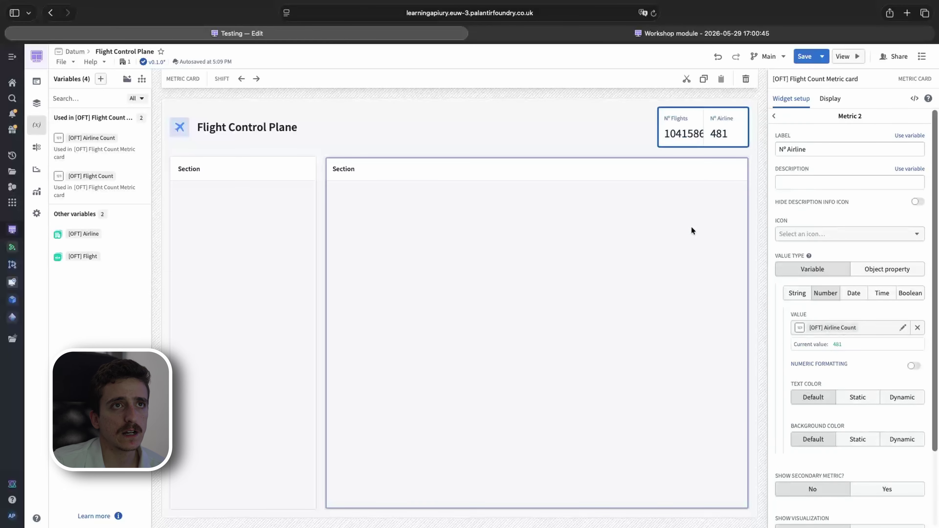
Step: Check the metric card's display options and try the Tag and List layout styles before returning to Card
click(619, 128)
click(675, 124)
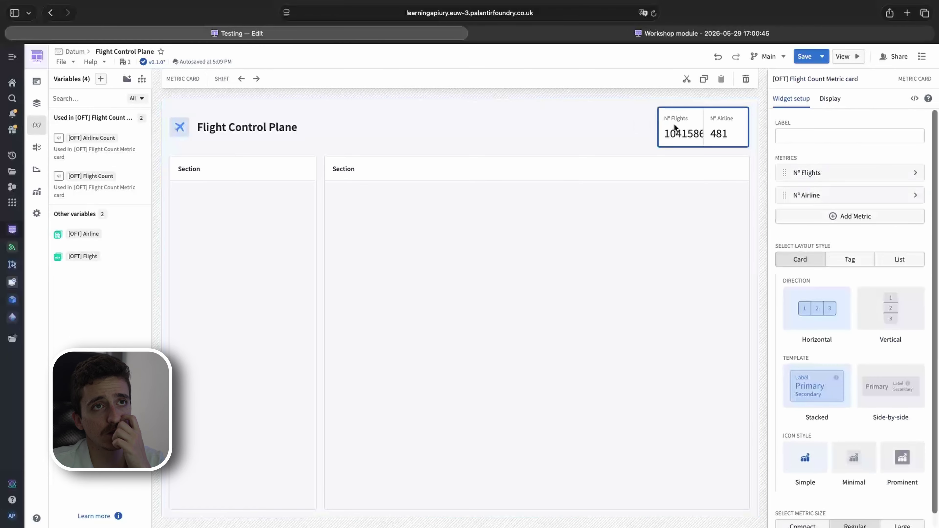
click(830, 98)
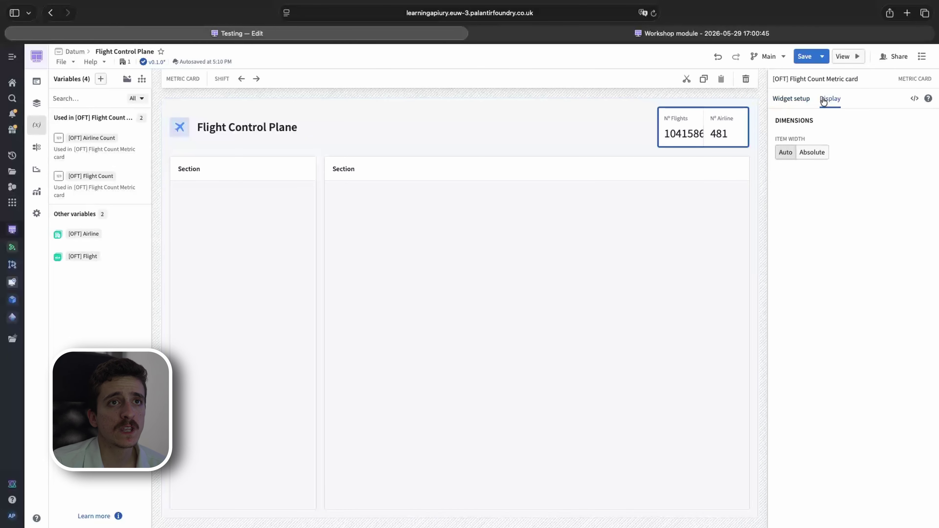
click(807, 99)
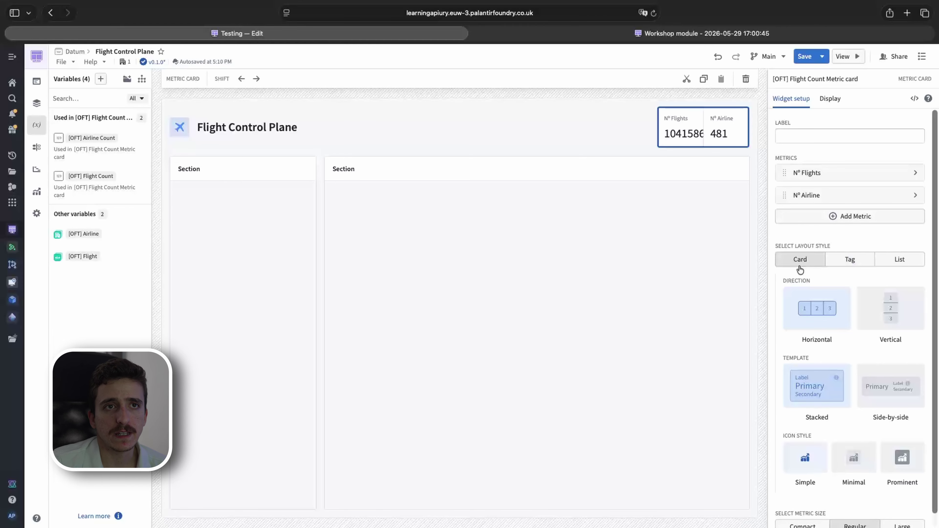
click(860, 261)
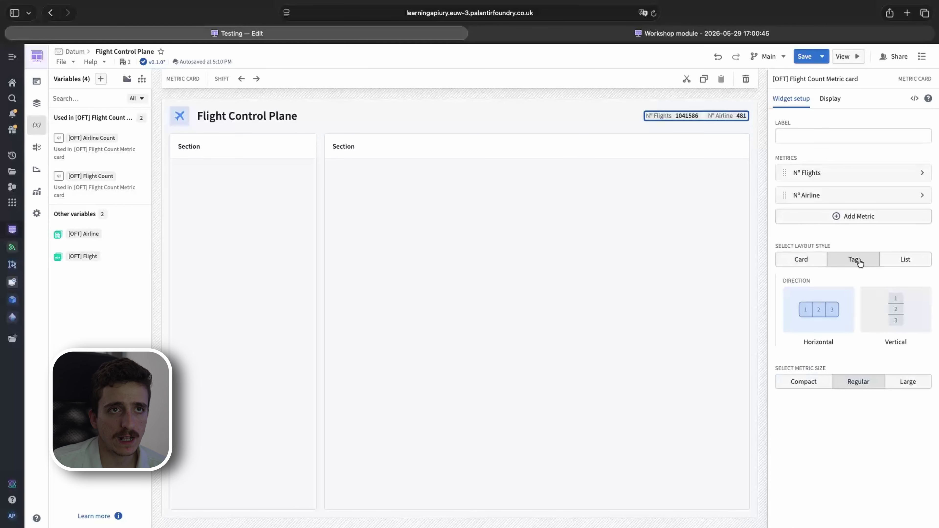
click(892, 265)
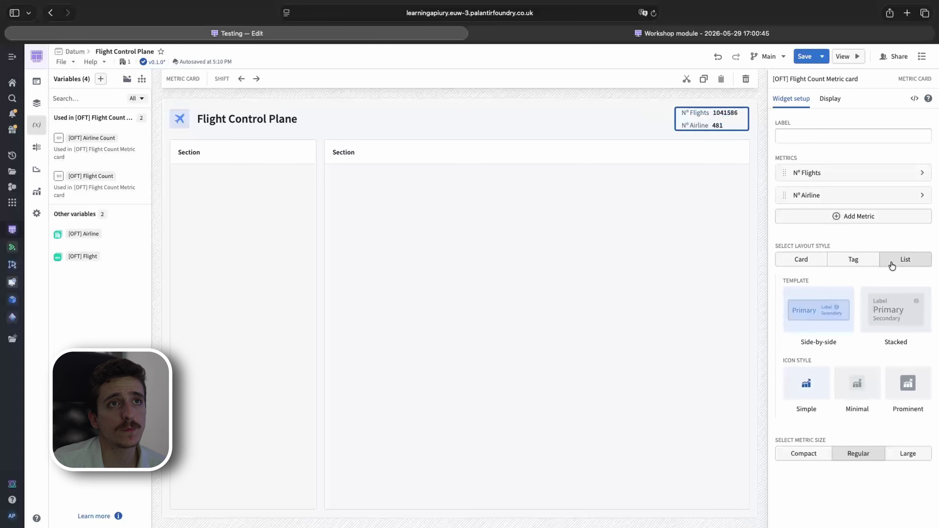
click(800, 261)
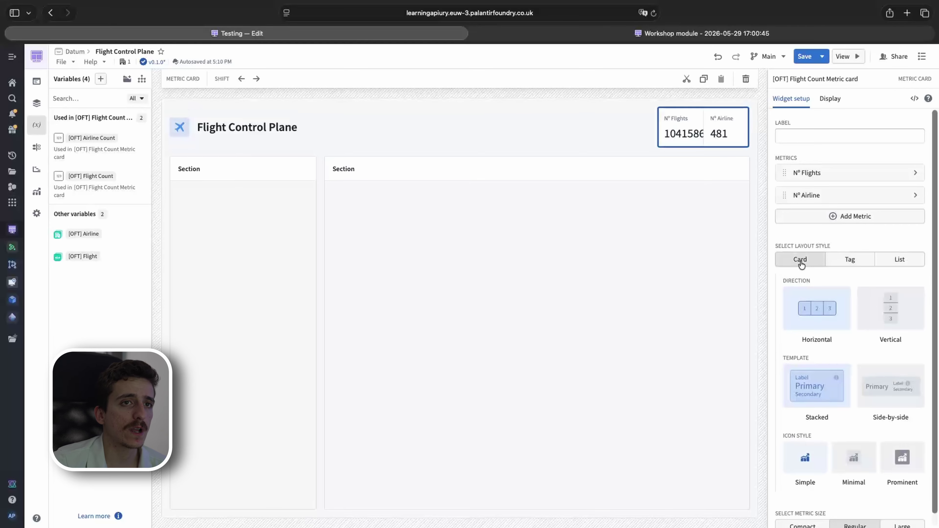
Step: Try the vertical direction for the Card layout and compare the Stacked and Side-by-side templates
click(876, 326)
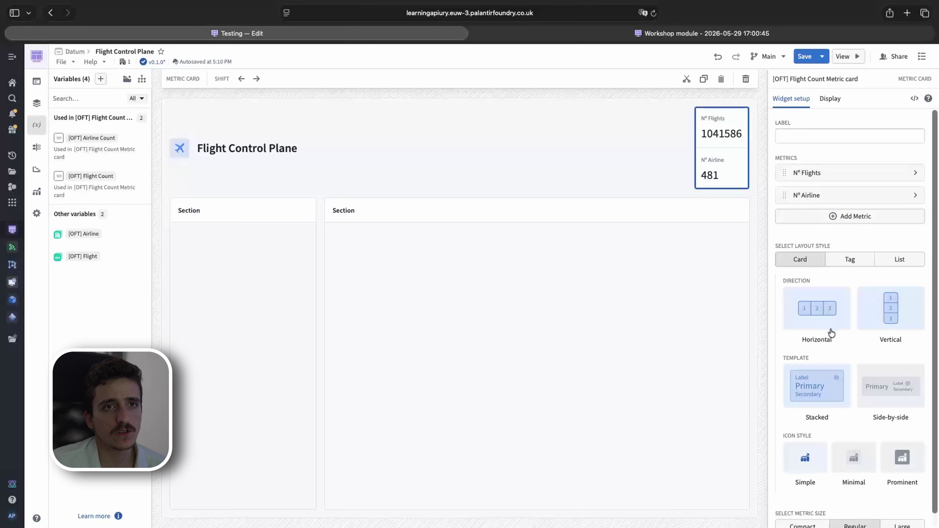
click(878, 385)
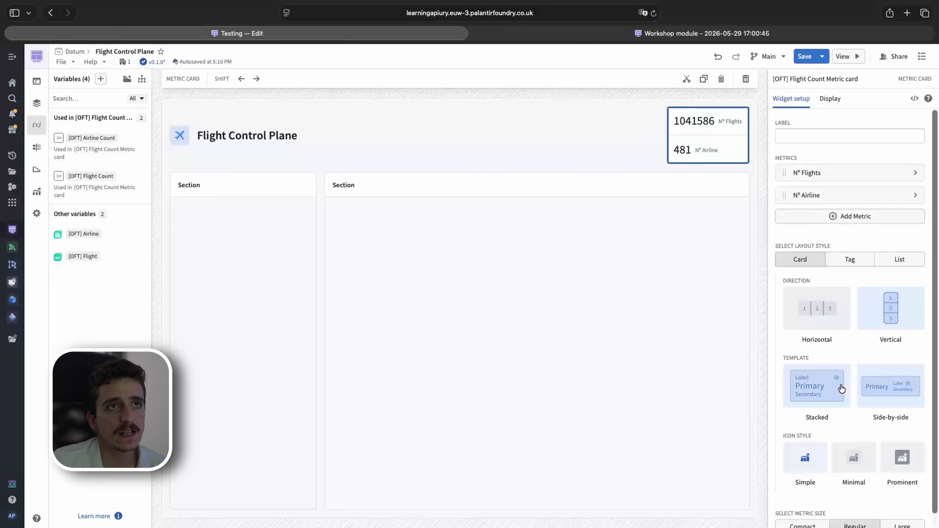
click(830, 390)
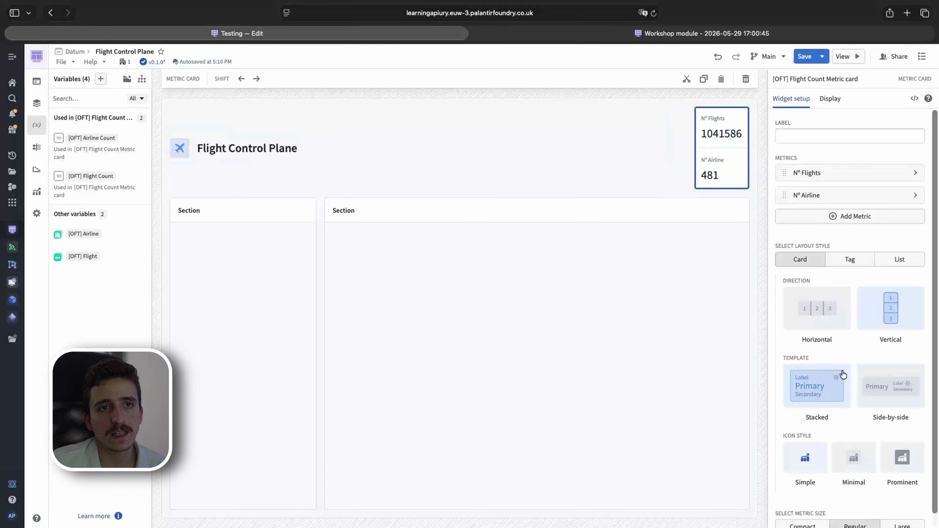
click(910, 395)
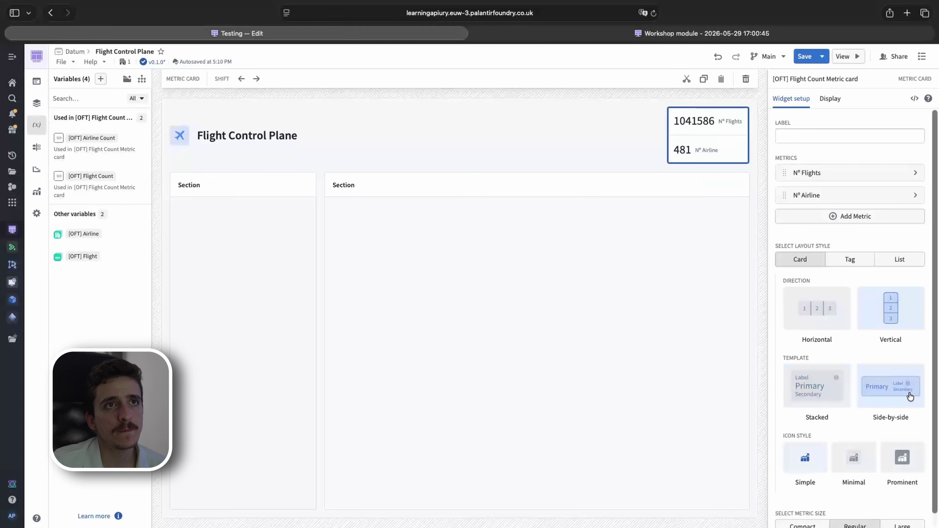
click(696, 336)
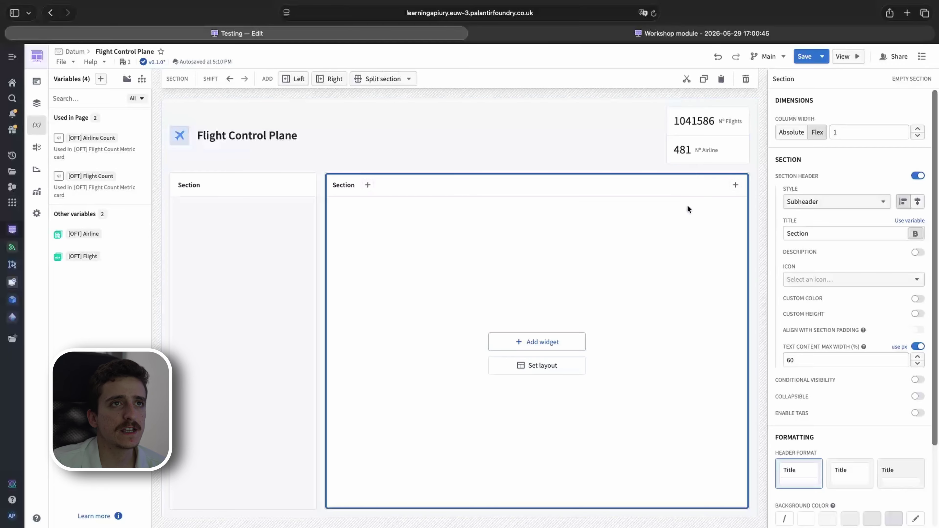
Step: Set the header metric card's layout style to List
click(697, 156)
click(895, 264)
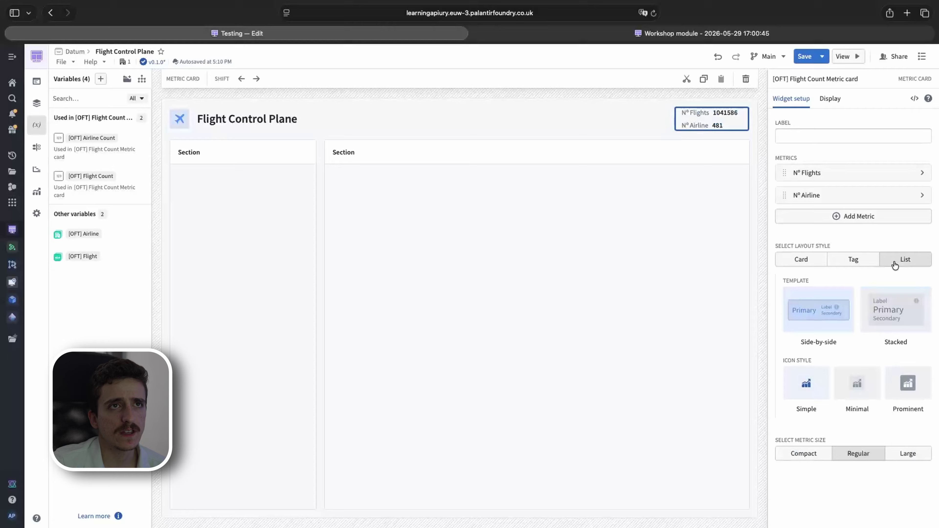
click(641, 248)
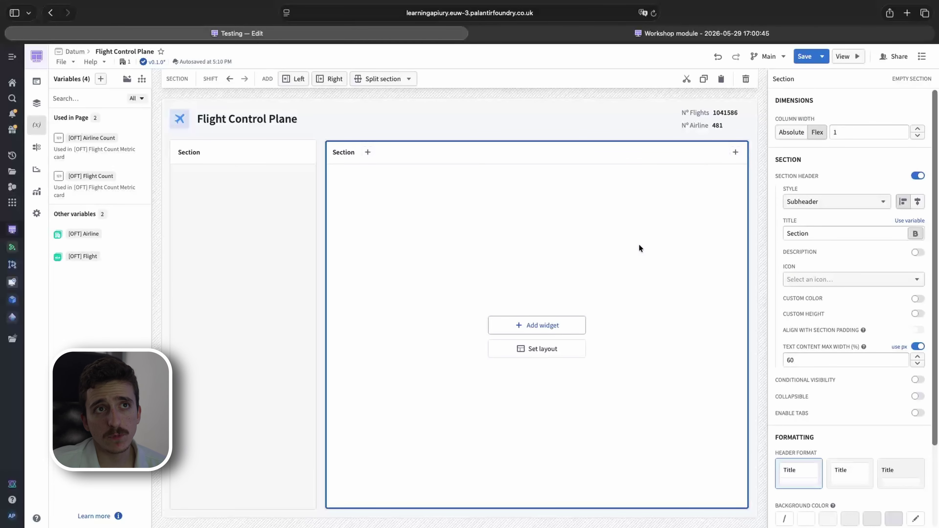
Step: Enable numeric formatting for the Nº Flights metric with the Use grouping option turned on
click(721, 123)
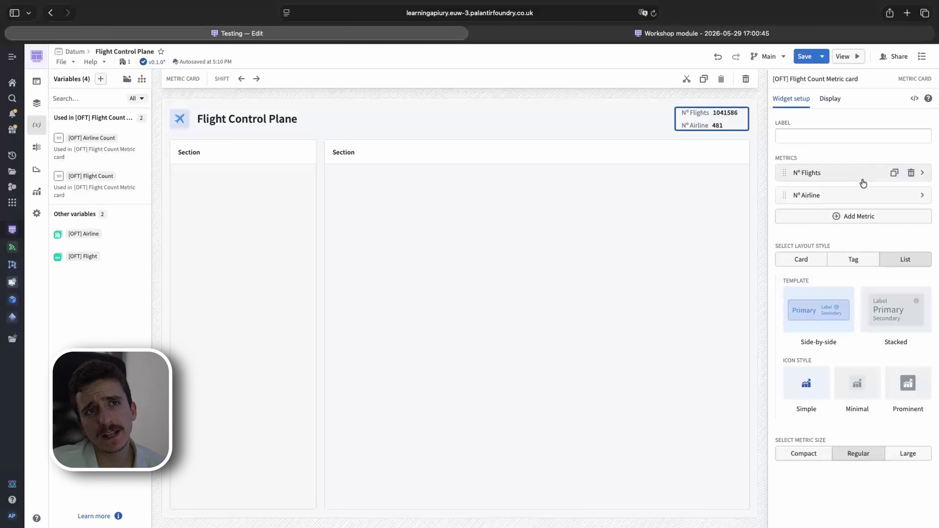
click(841, 179)
scroll(851, 318, down, 3)
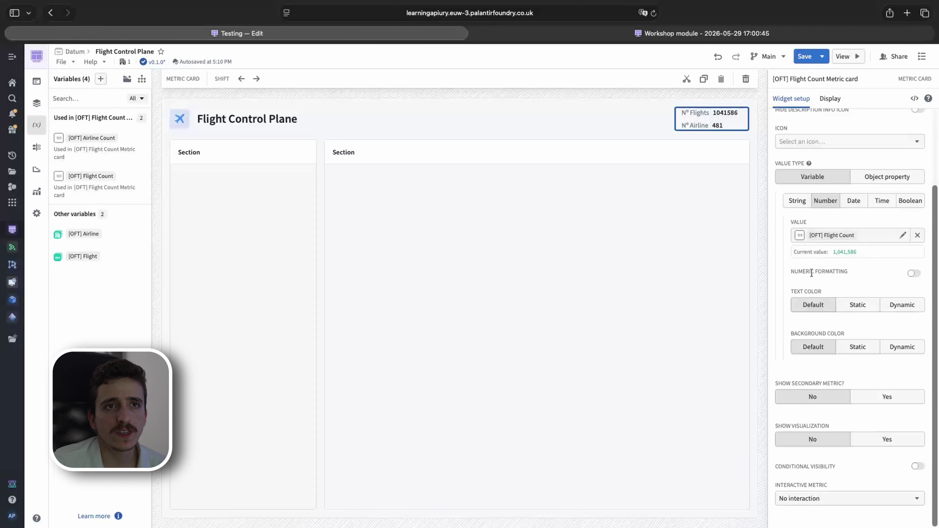
click(915, 274)
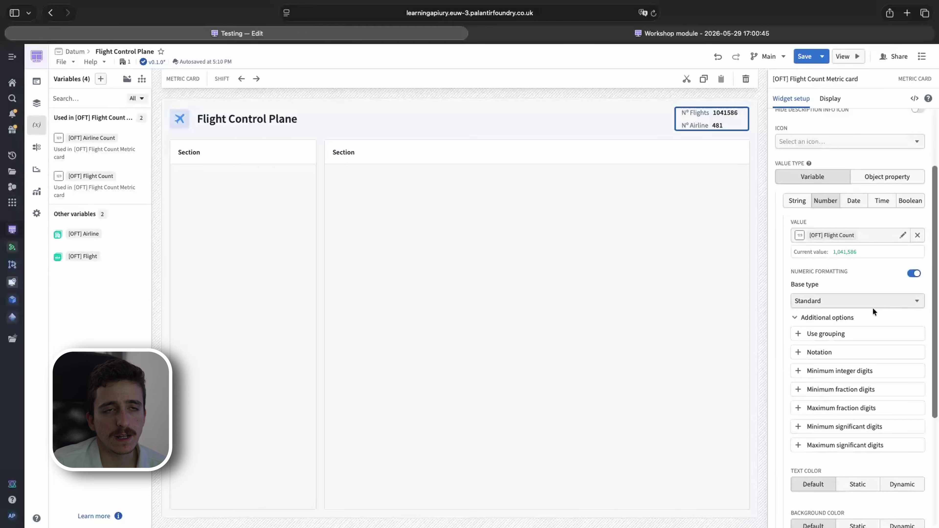
click(814, 334)
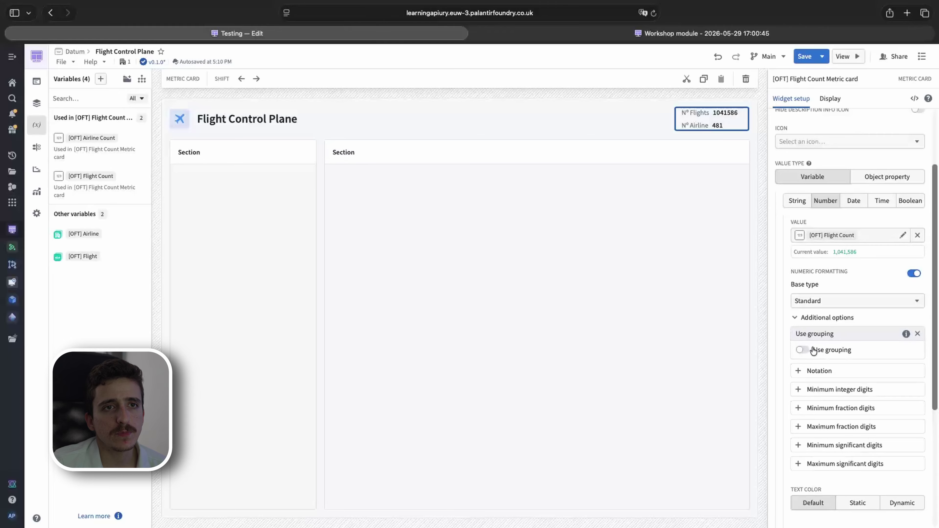
click(804, 351)
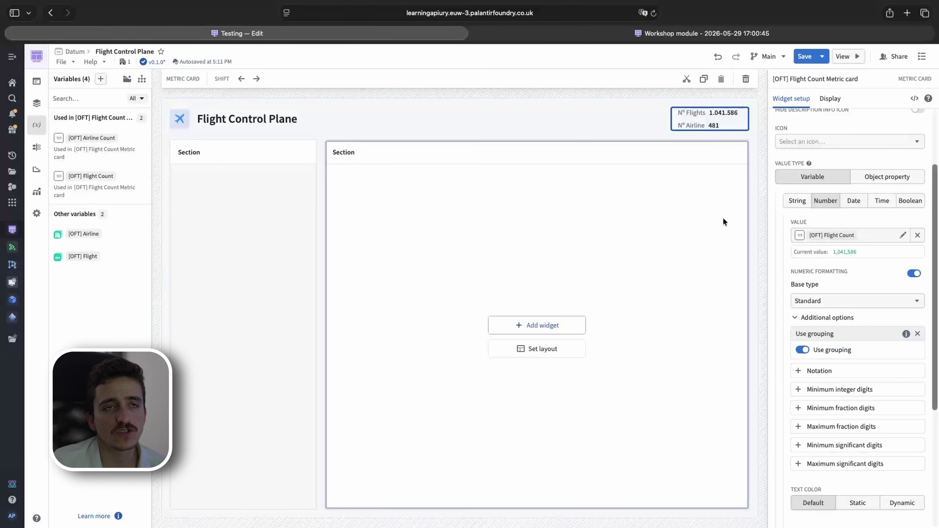
scroll(837, 209, up, 5)
click(787, 122)
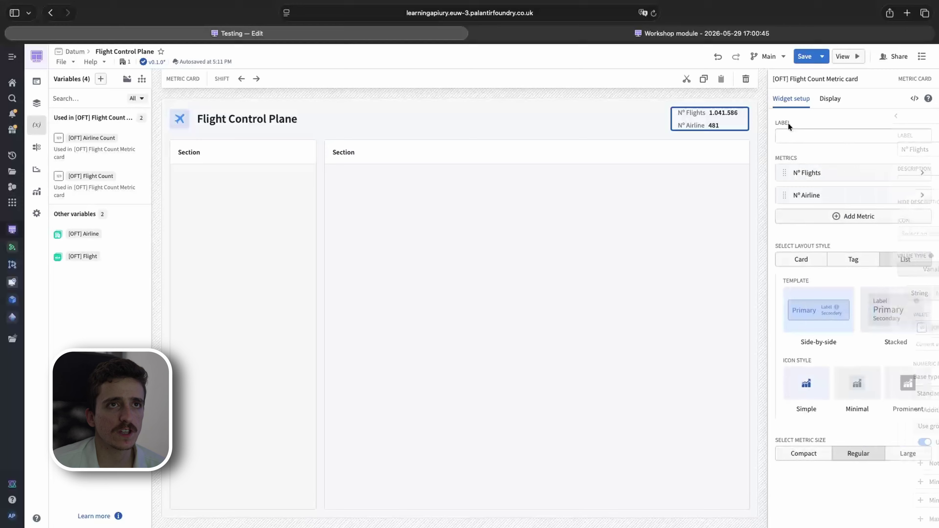
Step: Enable numeric formatting for the Nº Airline metric with the Use grouping option turned on
click(854, 197)
scroll(857, 291, down, 3)
click(914, 274)
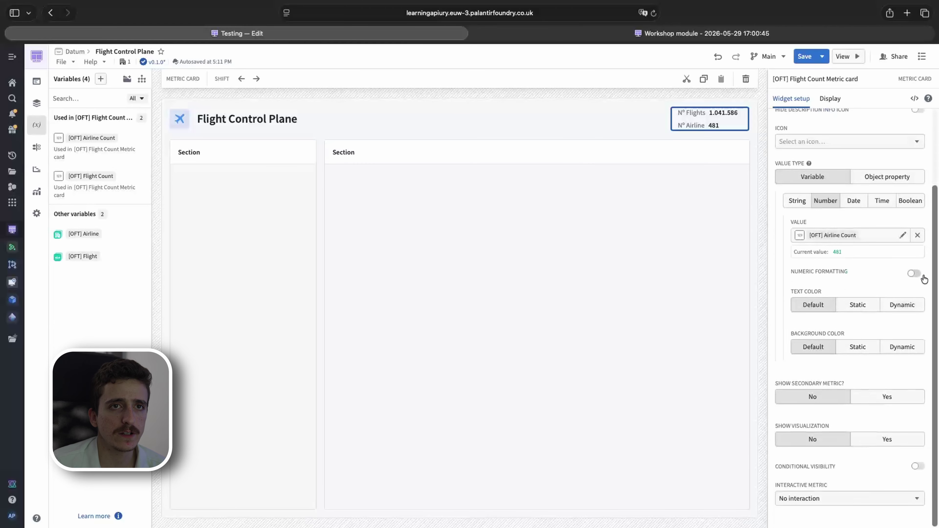
click(833, 333)
click(803, 350)
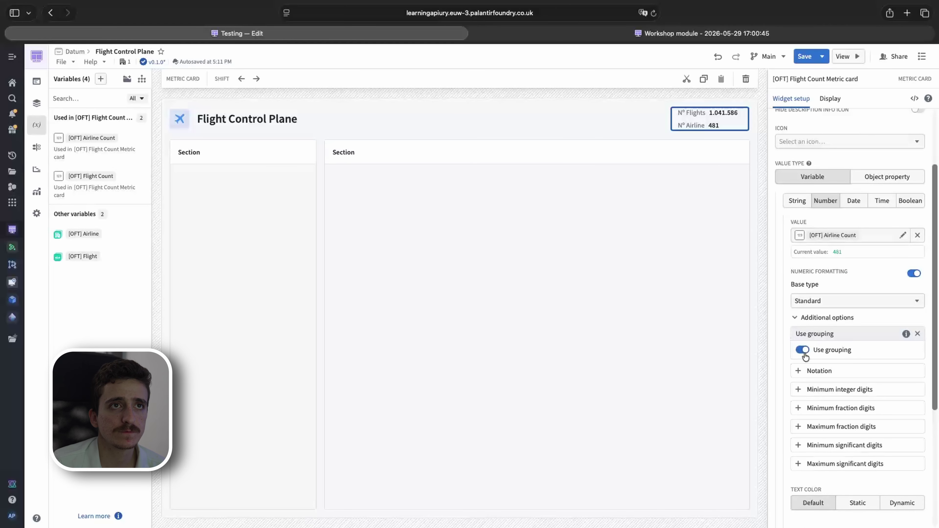
Step: Rename the narrow 300 px section beside the main section as Filters
click(724, 281)
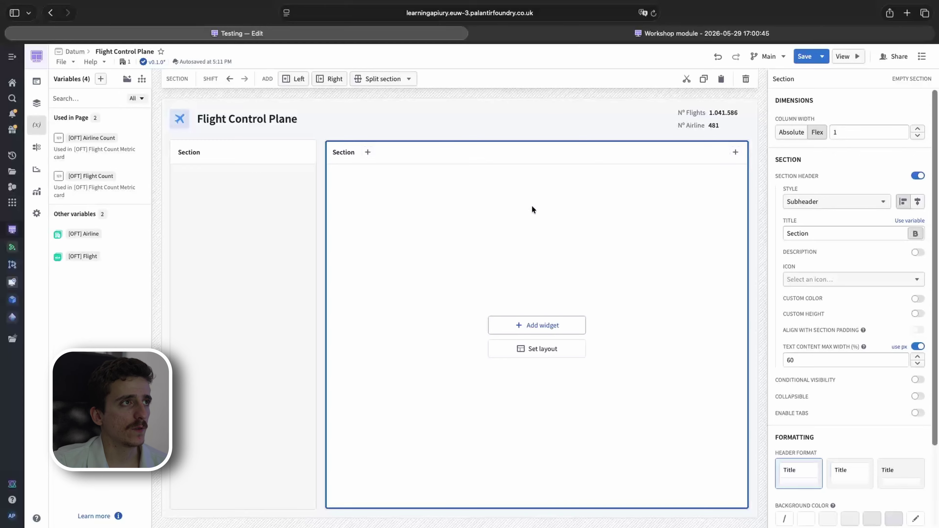
click(255, 184)
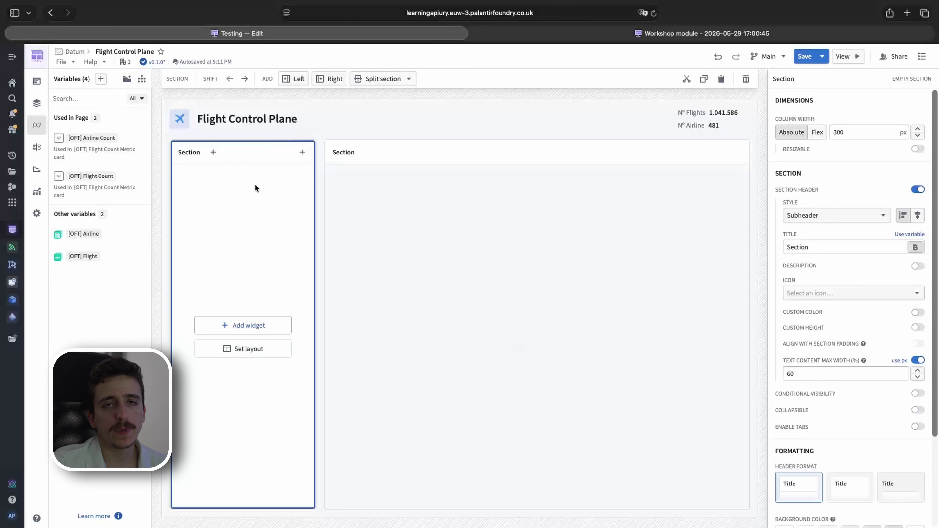
click(188, 153)
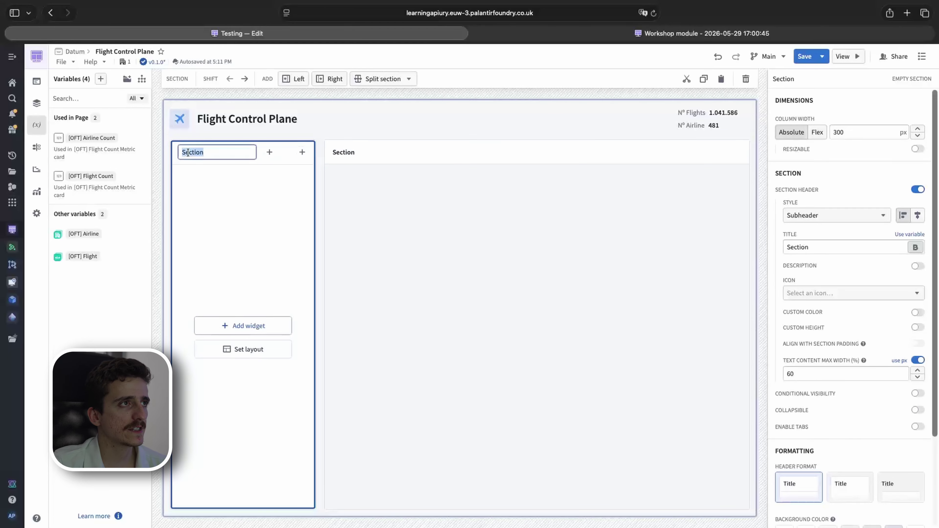
text(Filters)
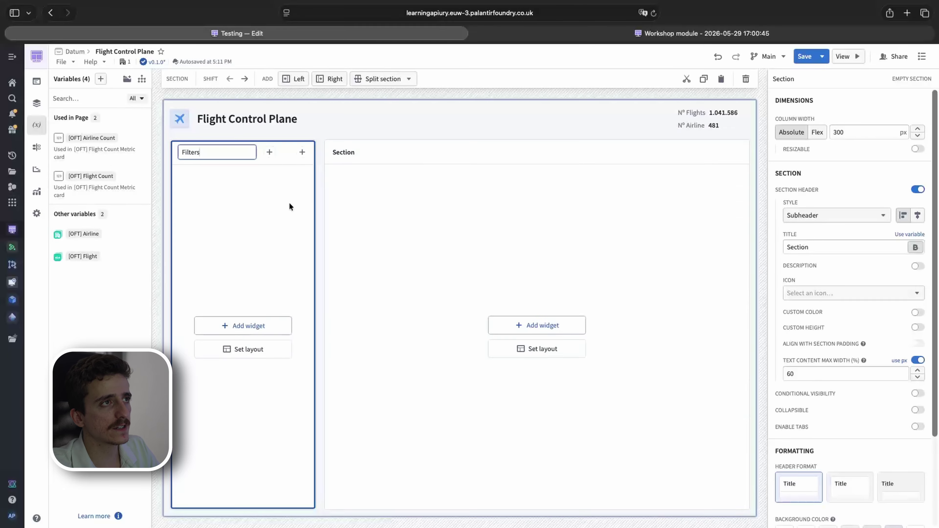
key(Return)
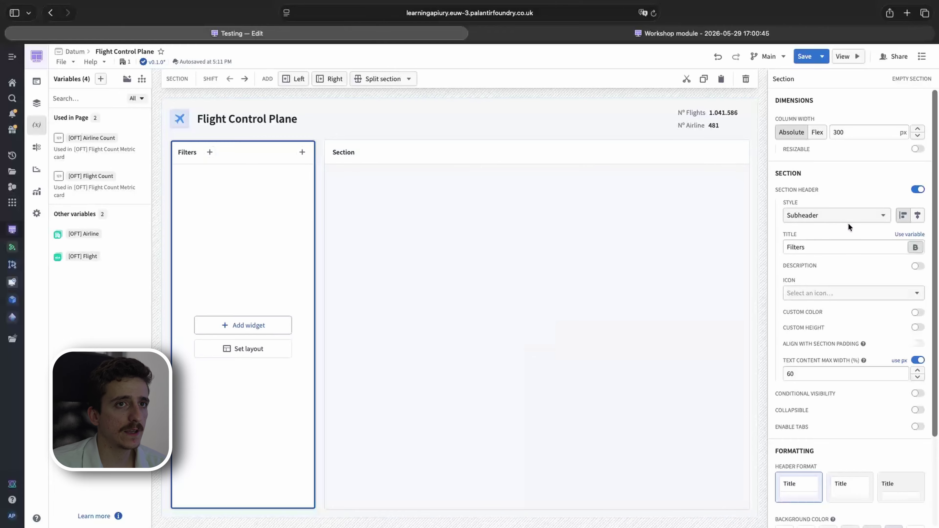
Step: Search the icons for "filt" and give the Filters section header the Filter icon
click(822, 293)
text(fi)
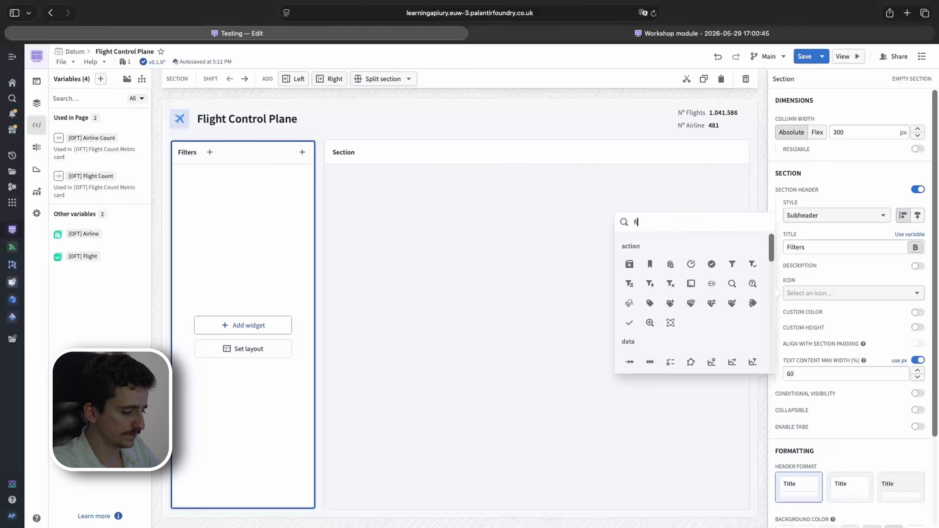
text(lt)
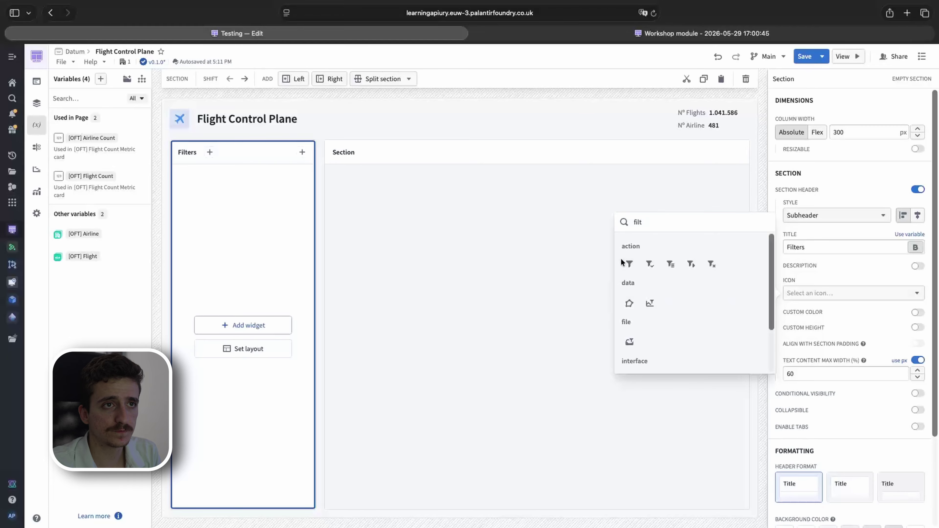
click(628, 261)
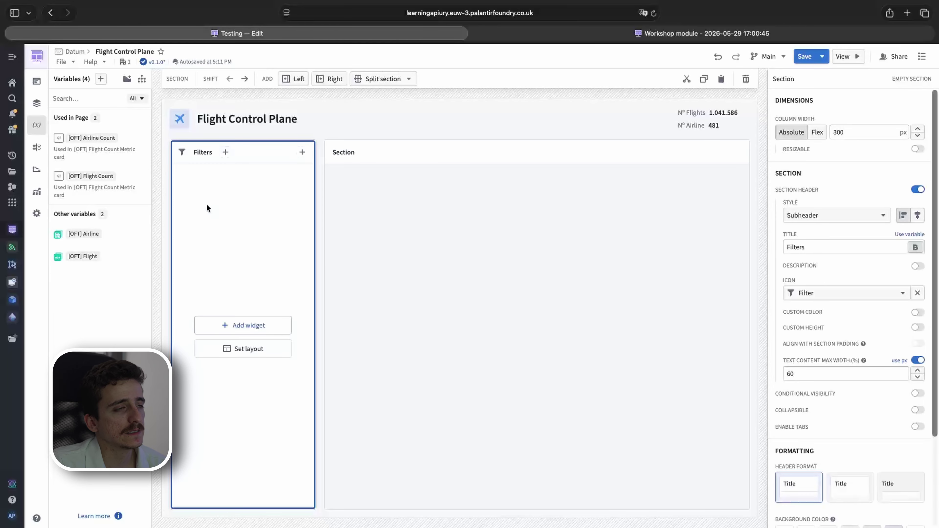
Step: Add a Filter list widget to the Filters section with the [OFT] Flight variable as its object set
click(248, 325)
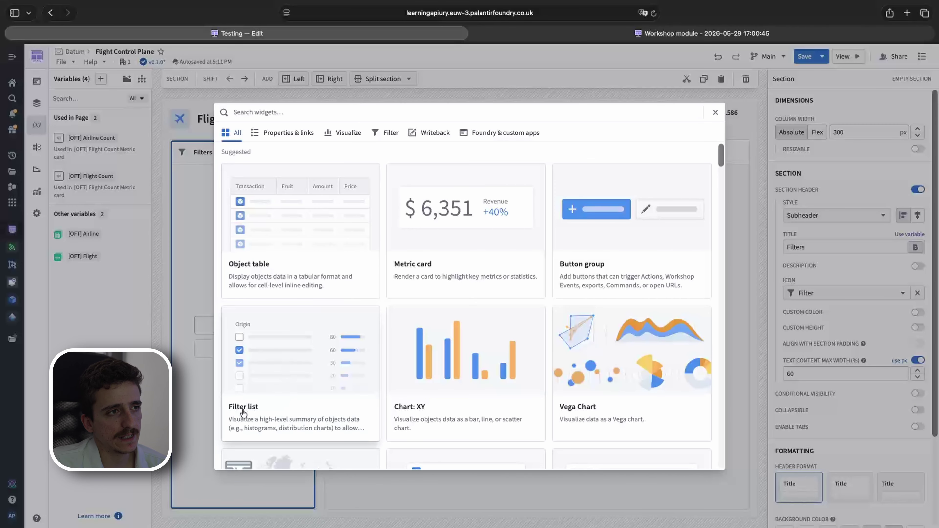
click(311, 406)
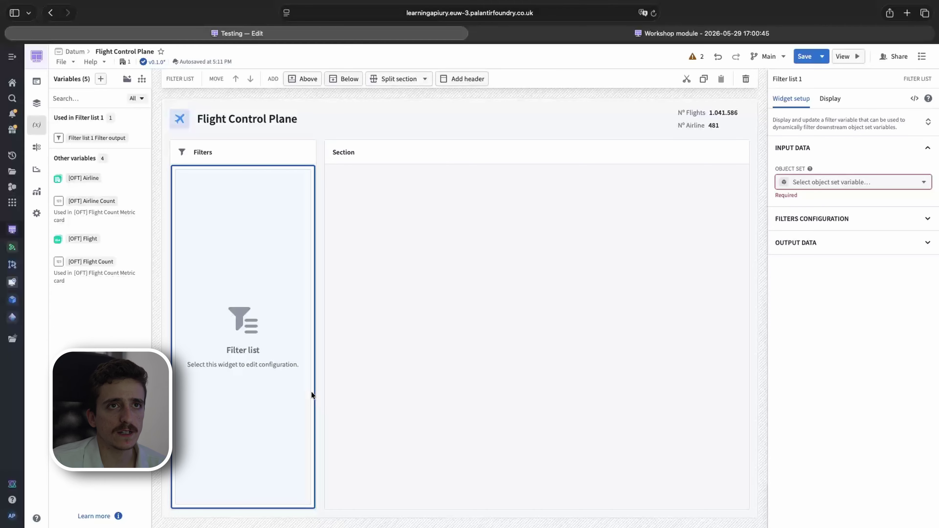
click(872, 184)
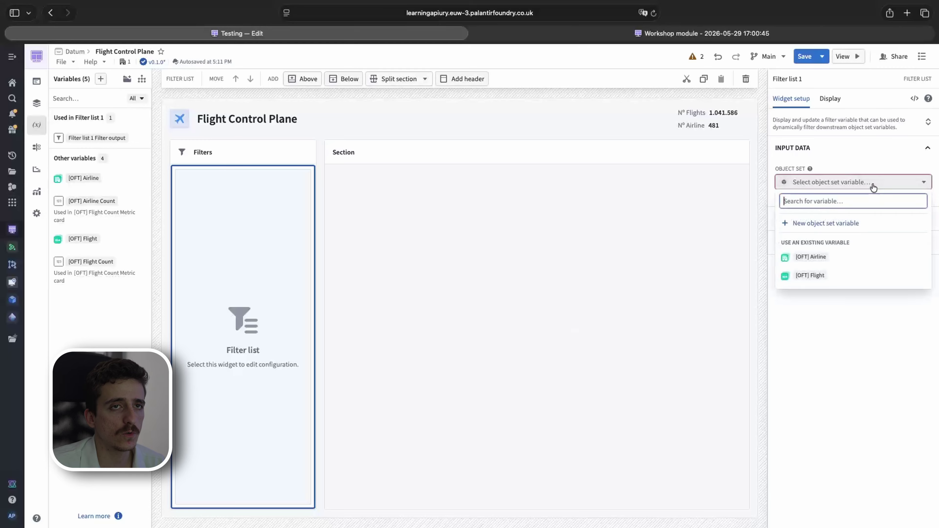
click(845, 277)
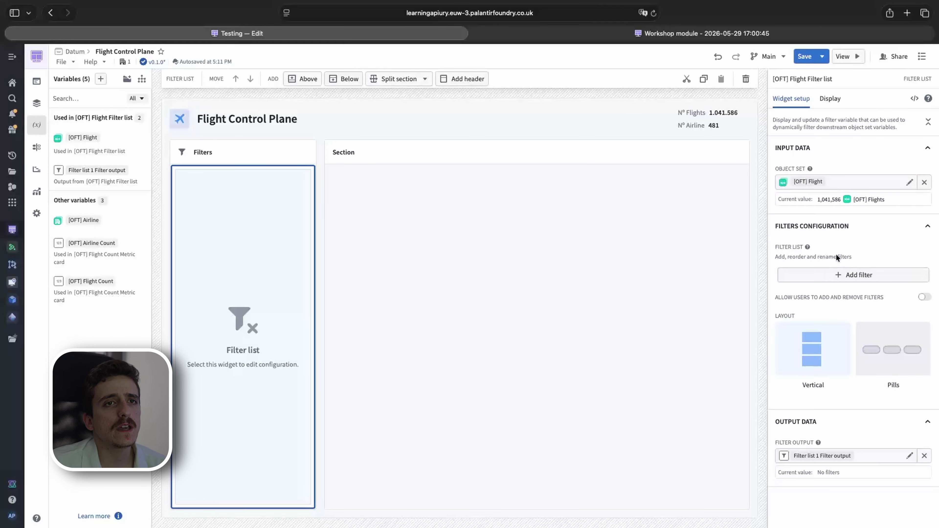
Step: Add a filter on the Origin property to the flight filter list
click(828, 277)
scroll(692, 320, down, 15)
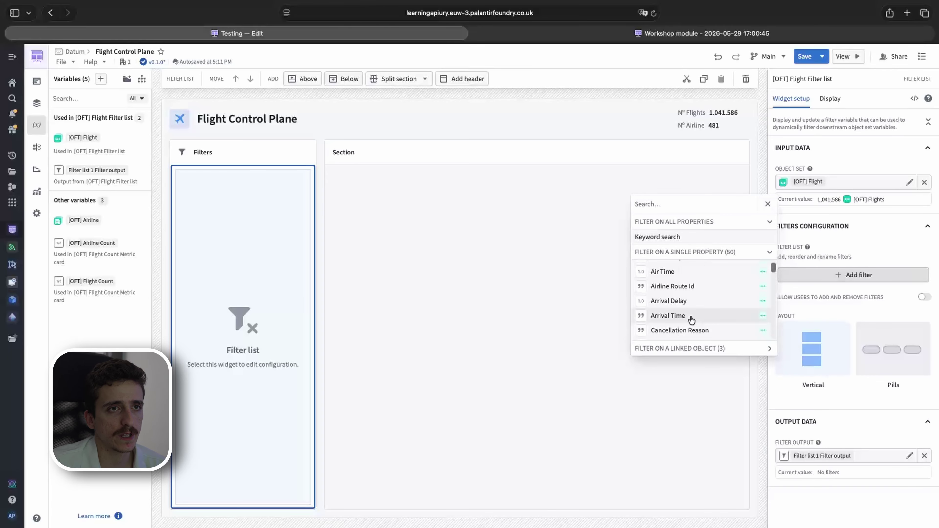
scroll(692, 320, up, 3)
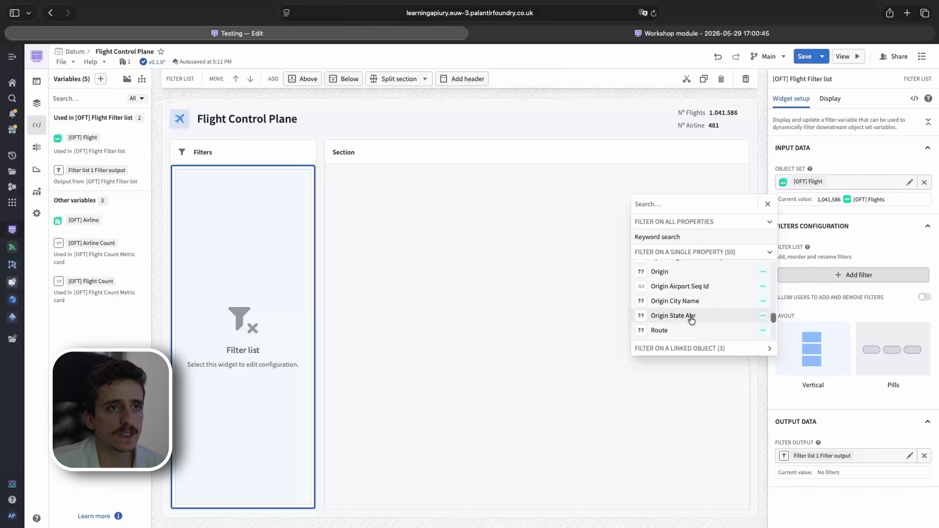
scroll(720, 315, up, 1)
click(682, 284)
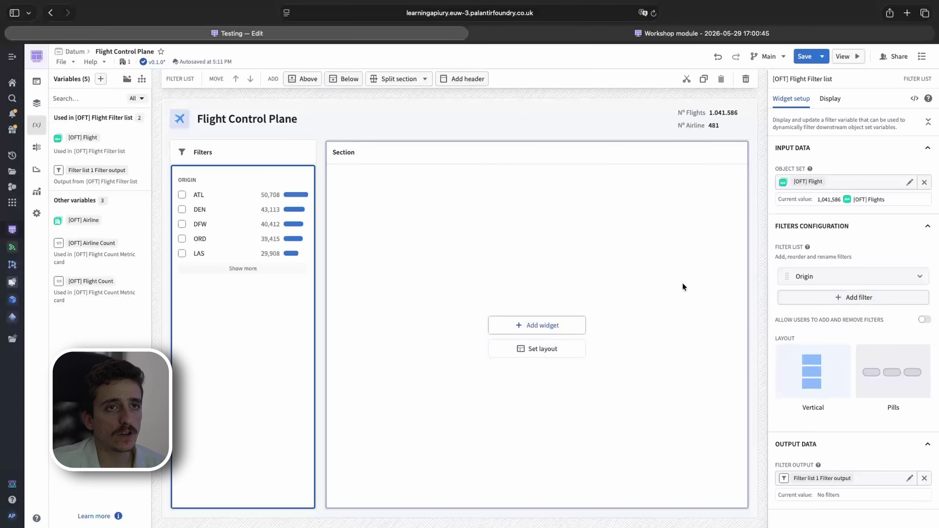
Step: Add a filter on the Dest property to the flight filter list
click(853, 297)
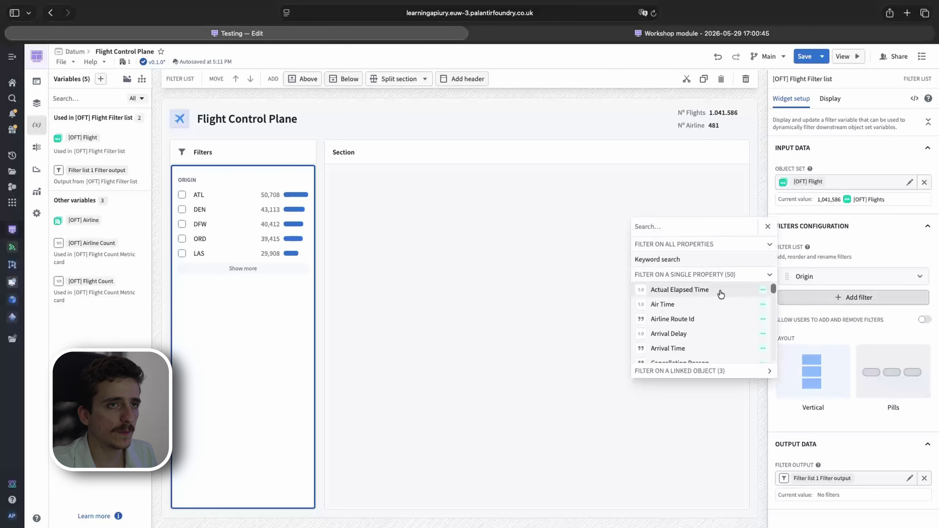
text(dest)
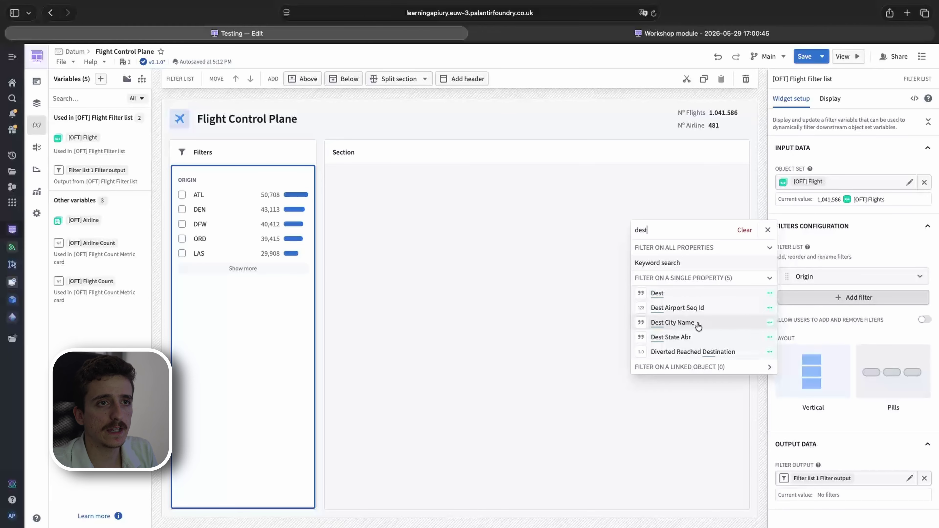
click(676, 293)
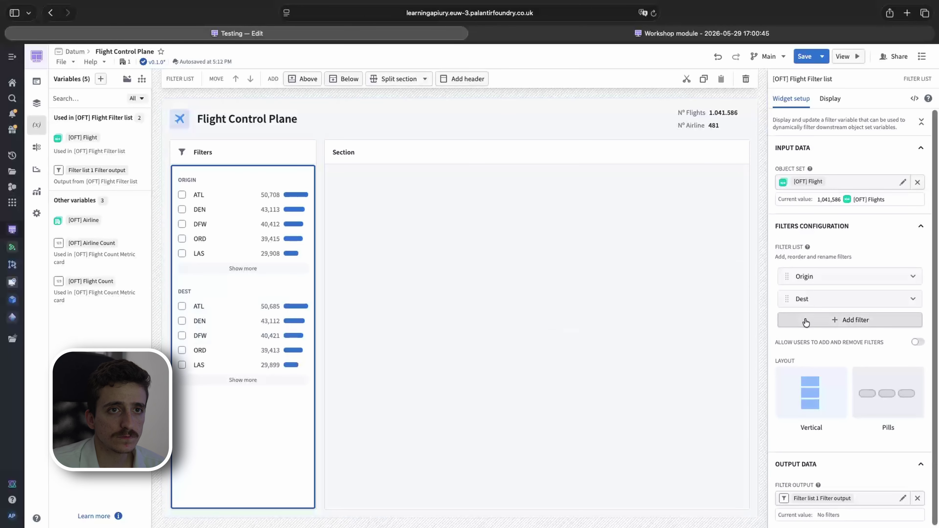
Step: Add a filter on the Flight Date property and look at its start and end date pickers
click(850, 320)
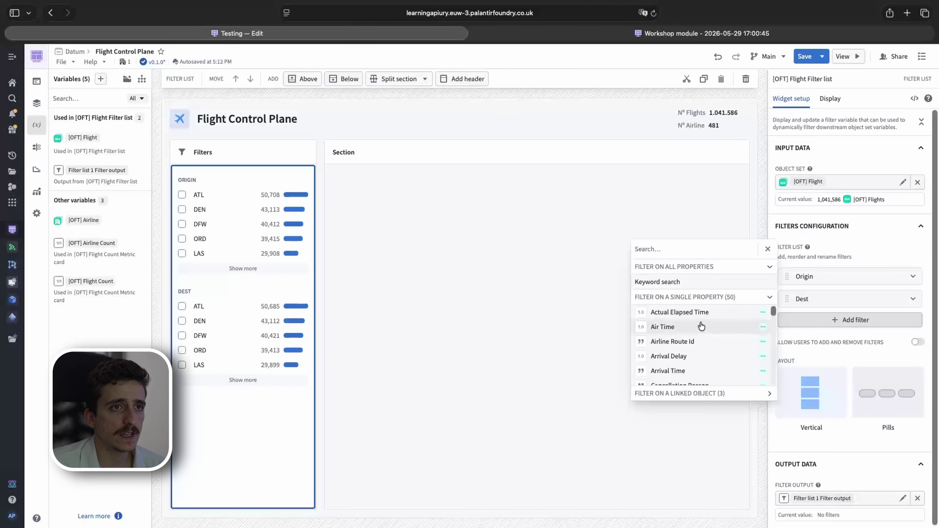
scroll(702, 326, down, 3)
scroll(701, 326, down, 5)
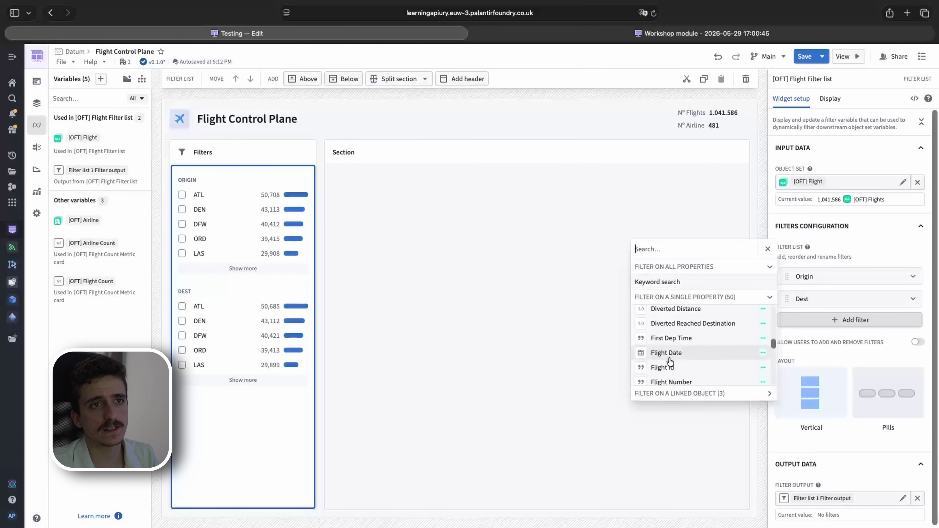
click(685, 356)
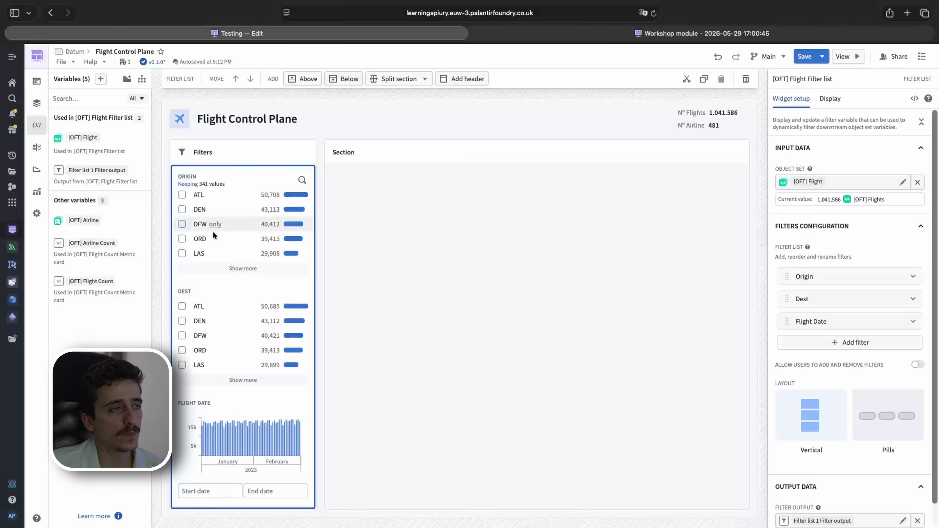
click(207, 491)
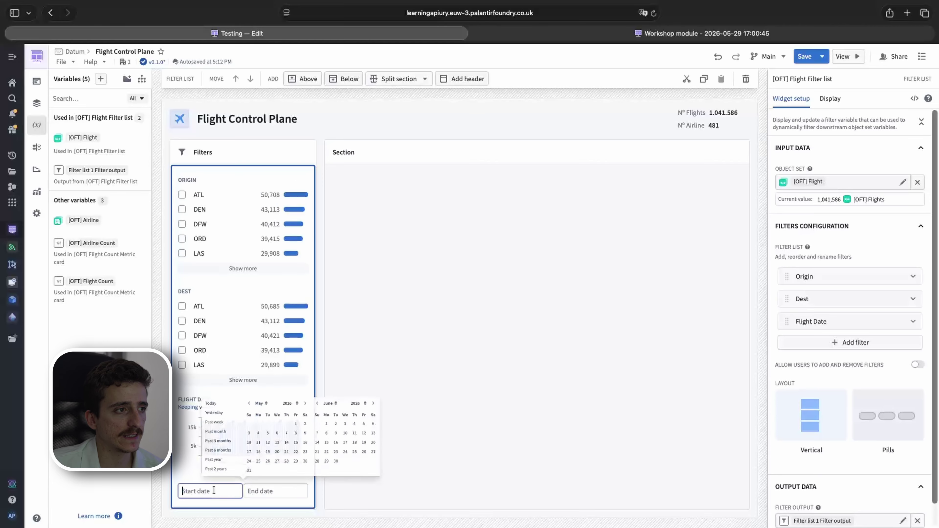
click(255, 491)
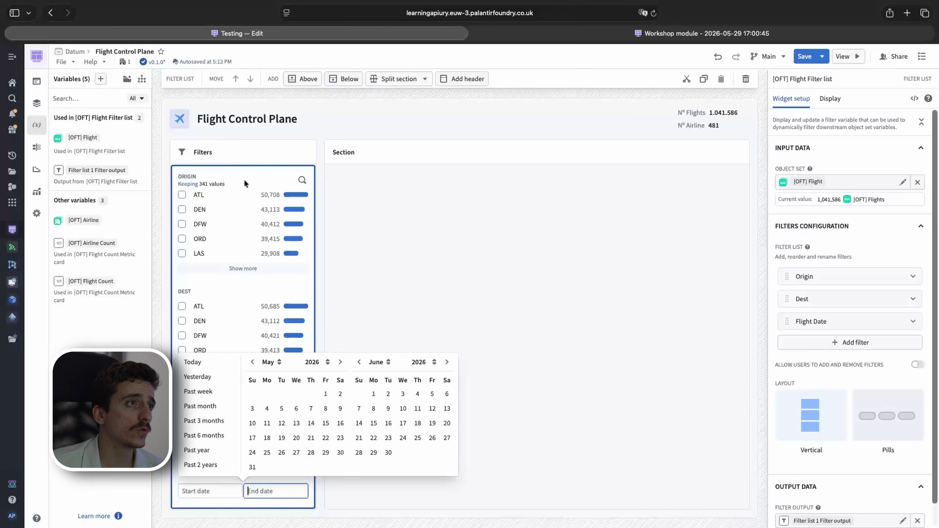
Step: Try the Multi-select dropdown component for the Origin filter, browse its values and return it to Histogram
click(913, 277)
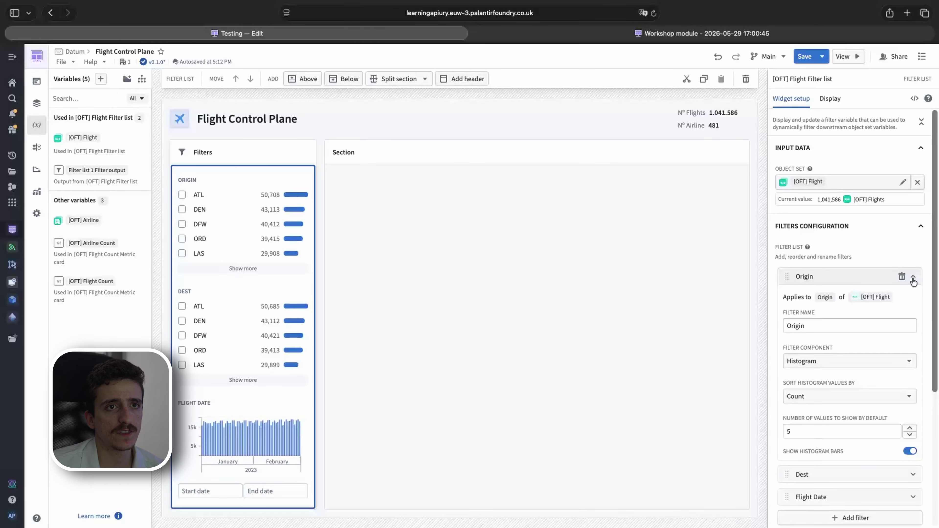
click(825, 365)
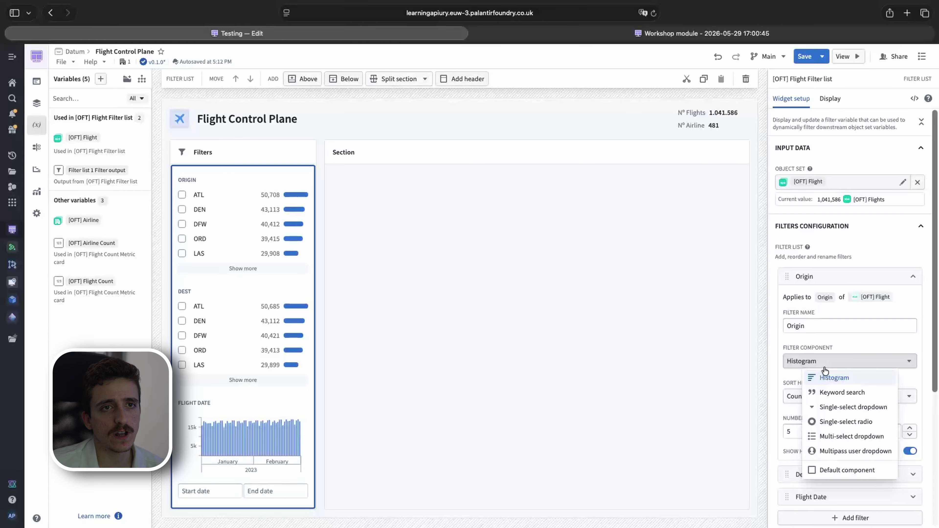
click(833, 437)
click(299, 196)
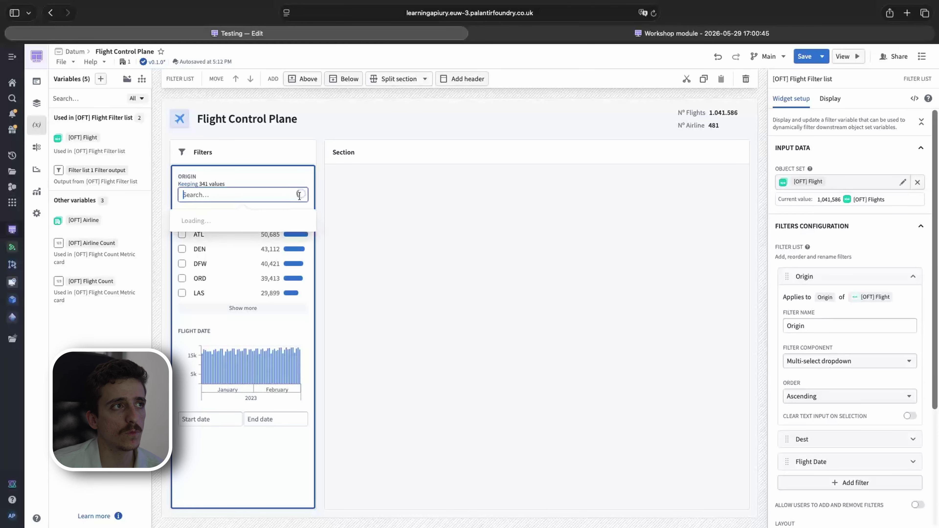
scroll(281, 246, down, 15)
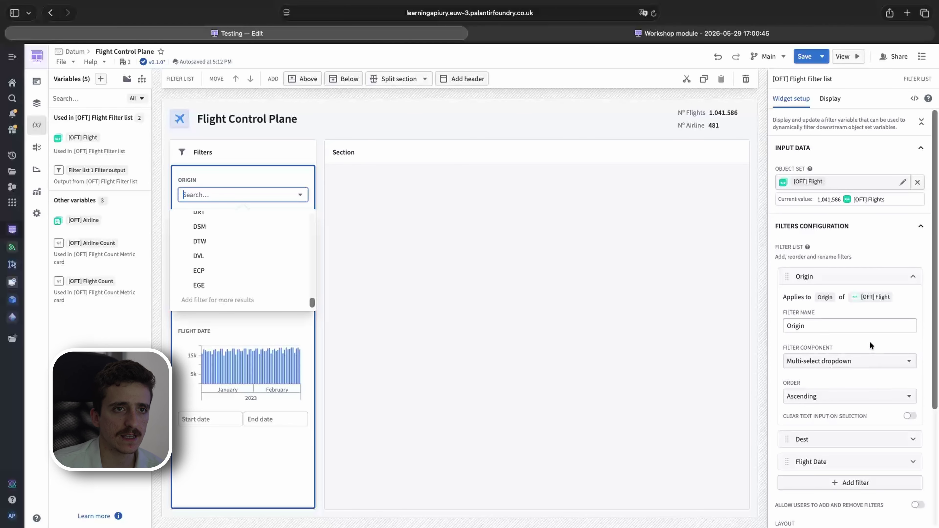
click(885, 361)
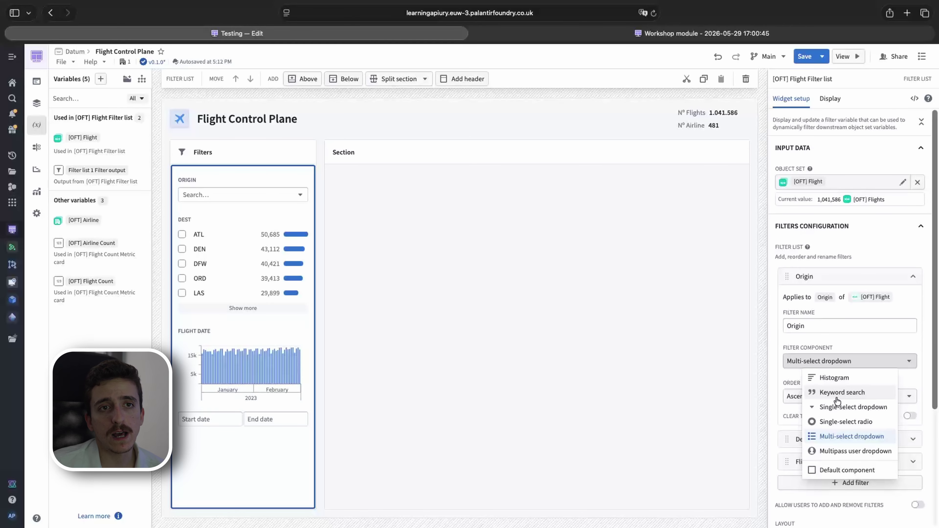
click(834, 378)
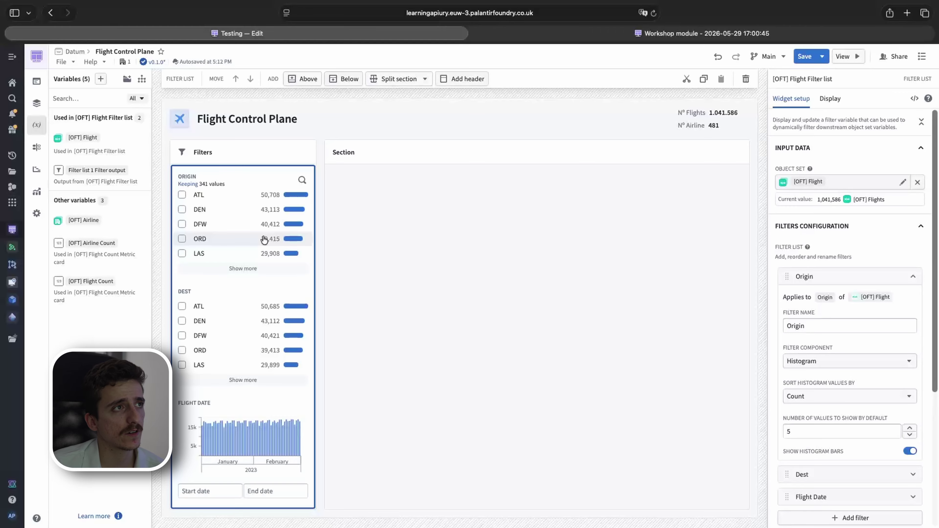
Step: Review the Filters section's formatting options and the flight filter list's output data settings
click(460, 131)
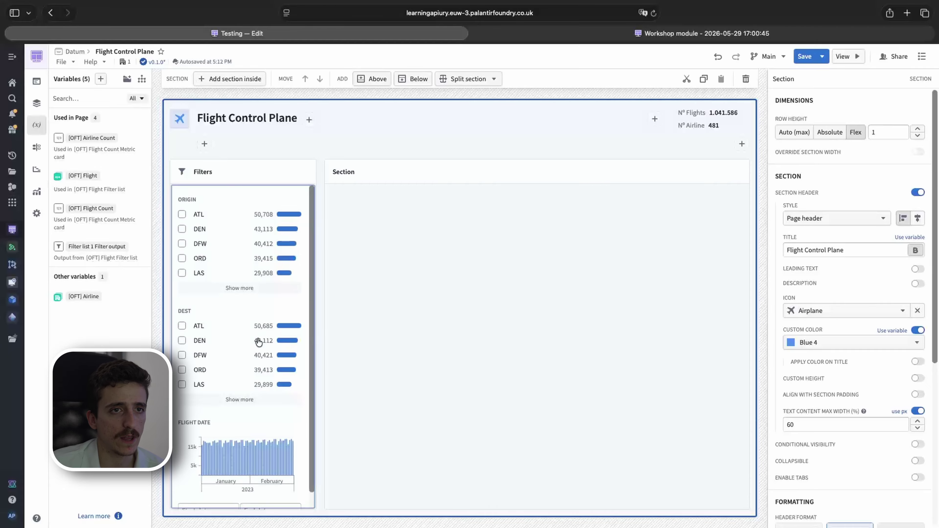
click(279, 193)
scroll(843, 409, down, 5)
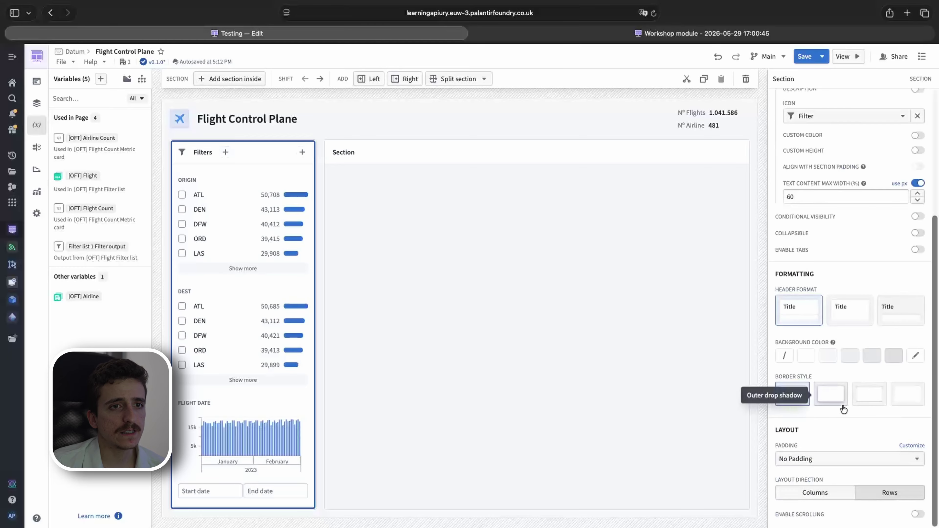
click(204, 200)
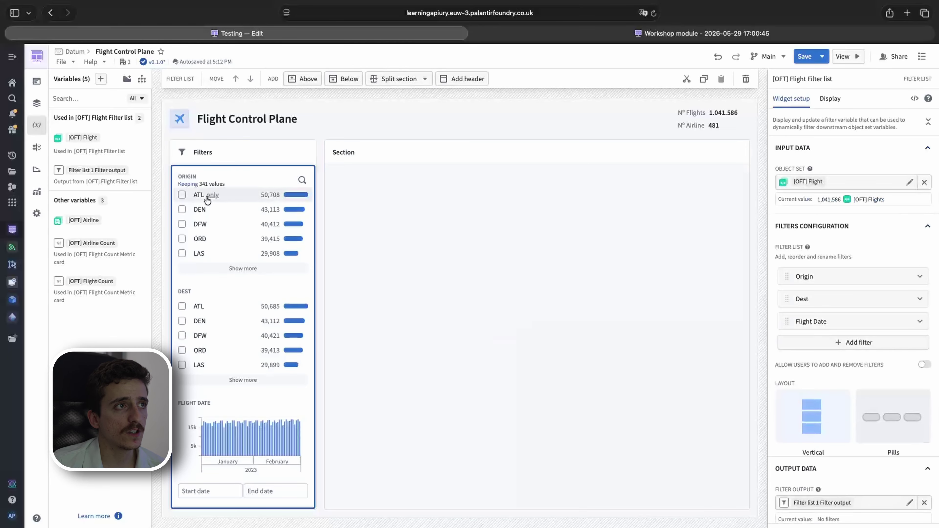
scroll(861, 435, down, 1)
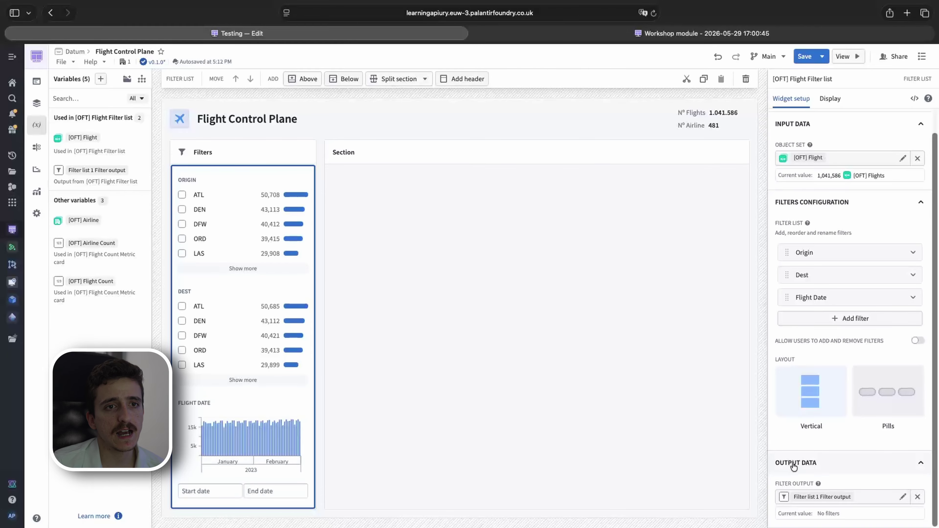
Step: Rename the flight filter list's filter output variable to "Filter Flights"
click(819, 496)
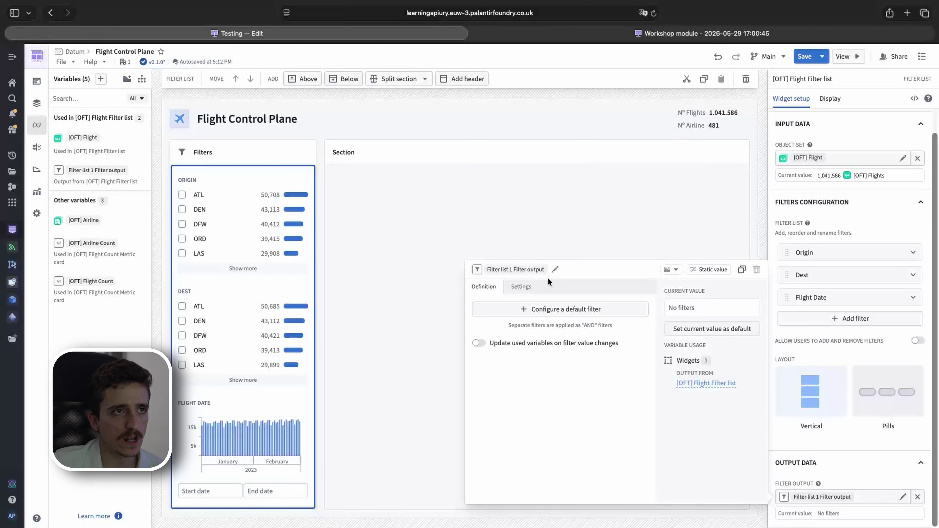
click(553, 271)
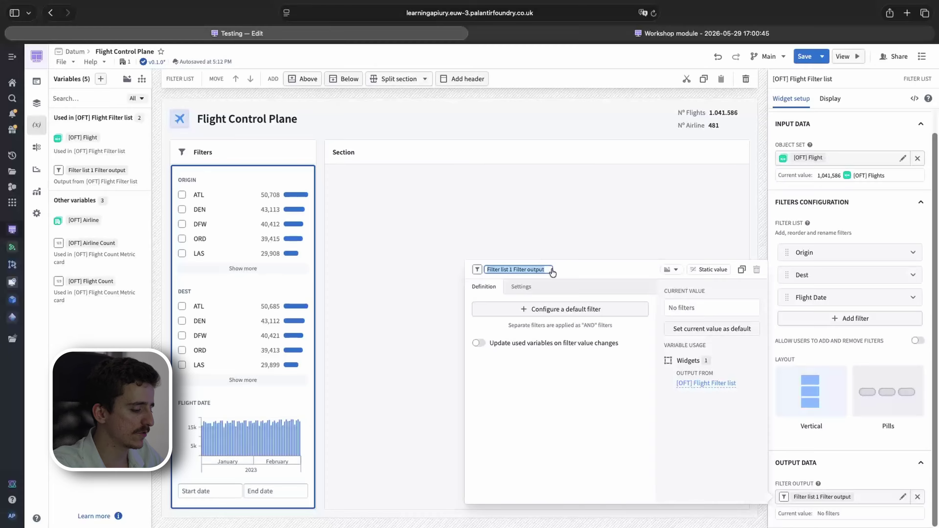
text(f)
key(BackSpace)
text(F)
key(BackSpace)
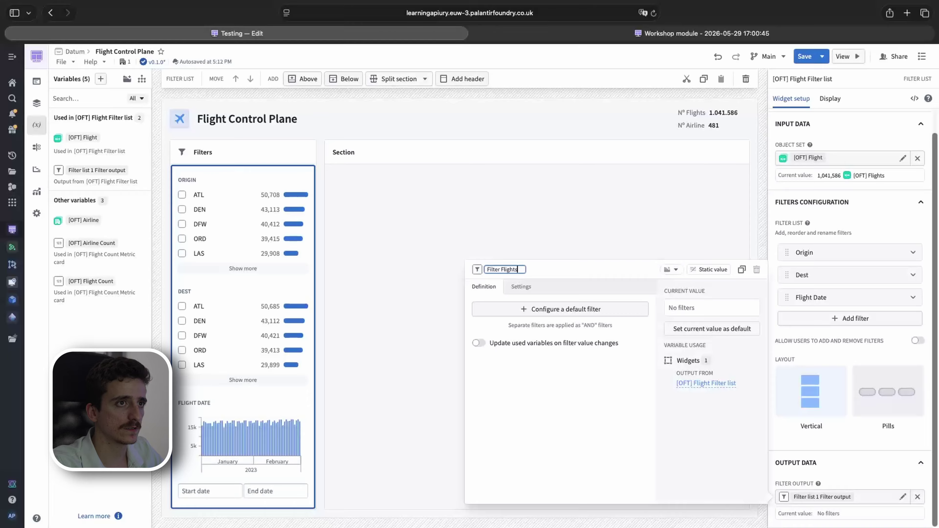
key(Return)
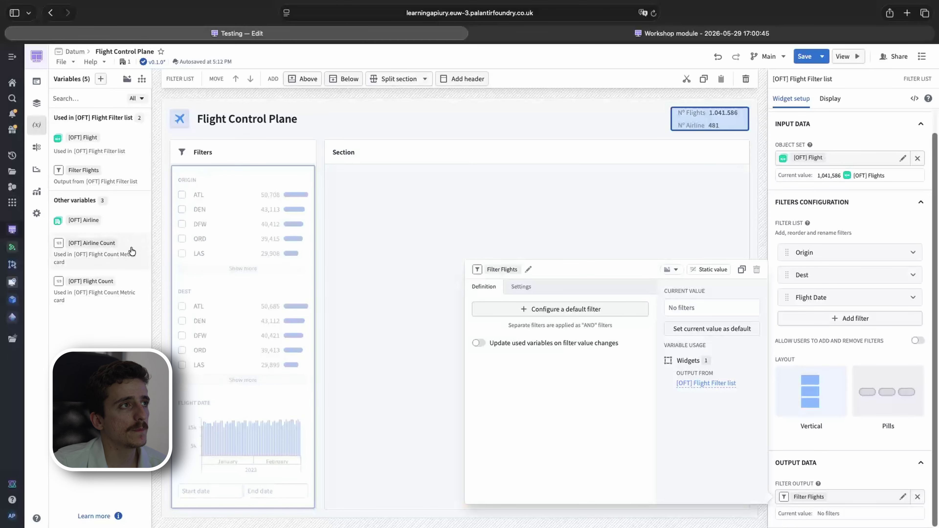
Step: Create an object set variable based on [OFT] Flight and filter it using the Filter Flights variable
click(101, 79)
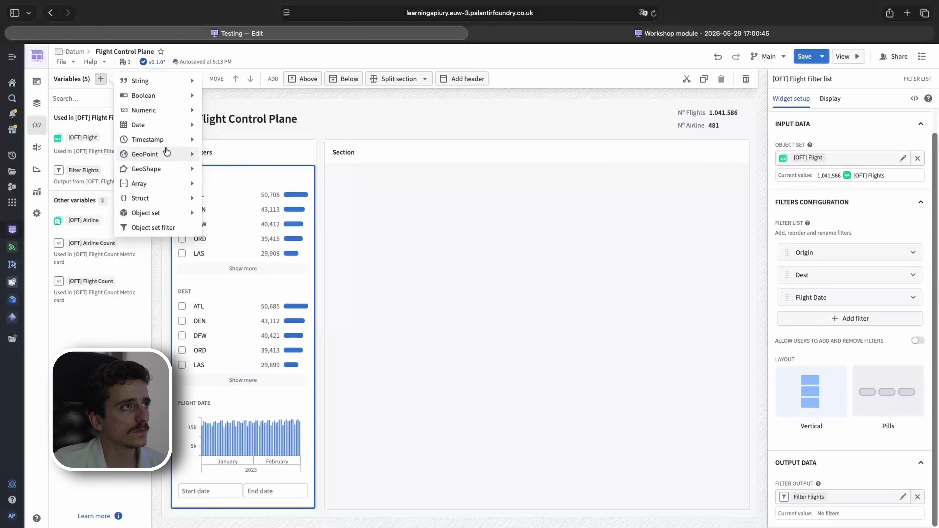
mouse_move(166, 211)
click(277, 249)
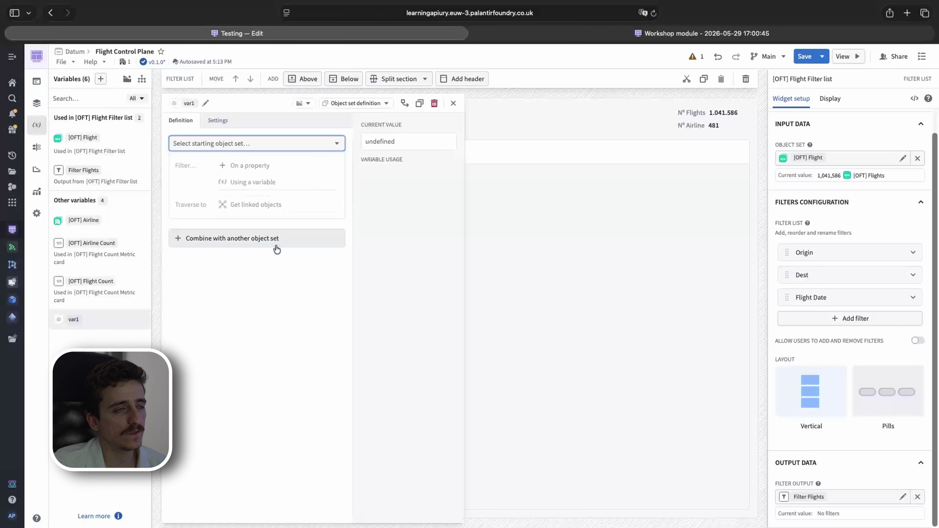
click(234, 143)
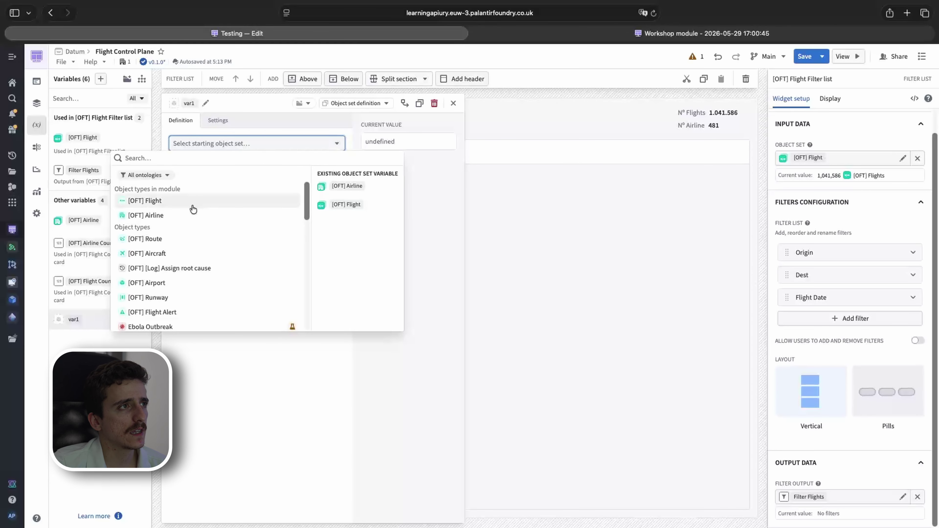
click(174, 207)
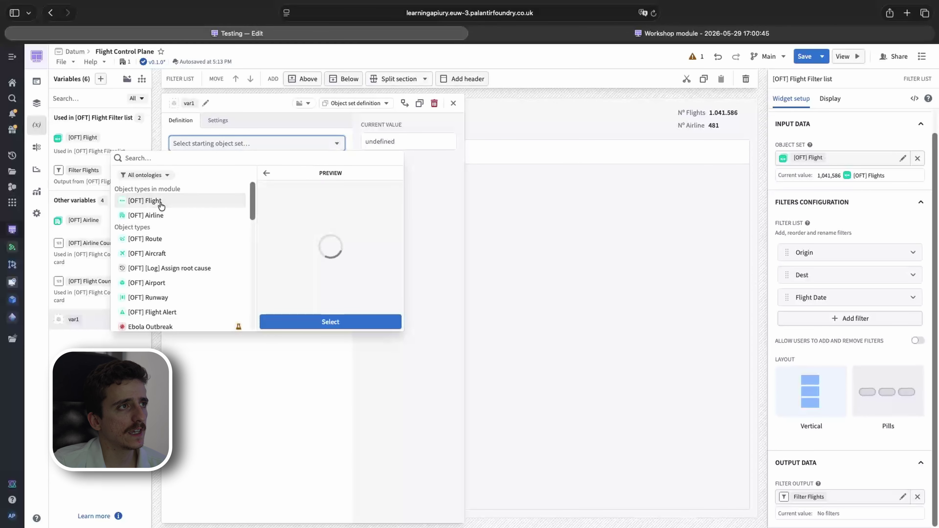
click(366, 322)
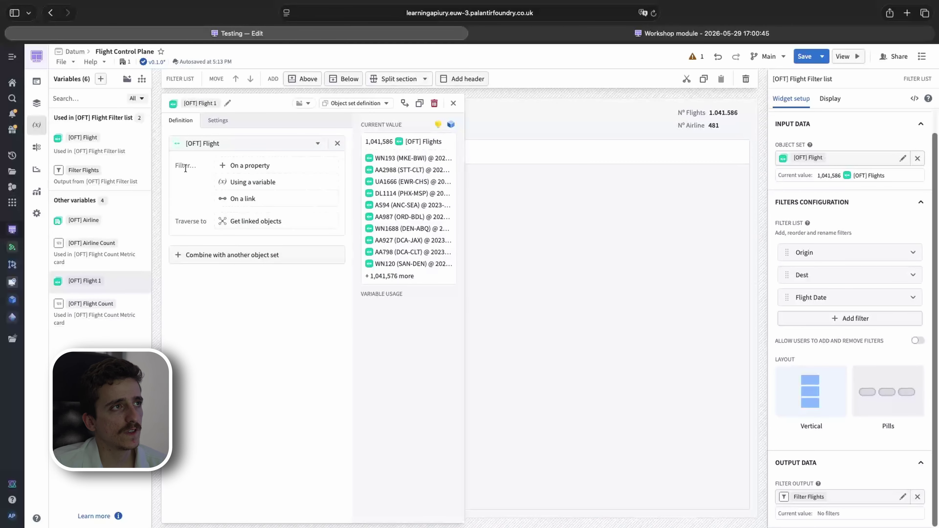
click(239, 184)
click(263, 229)
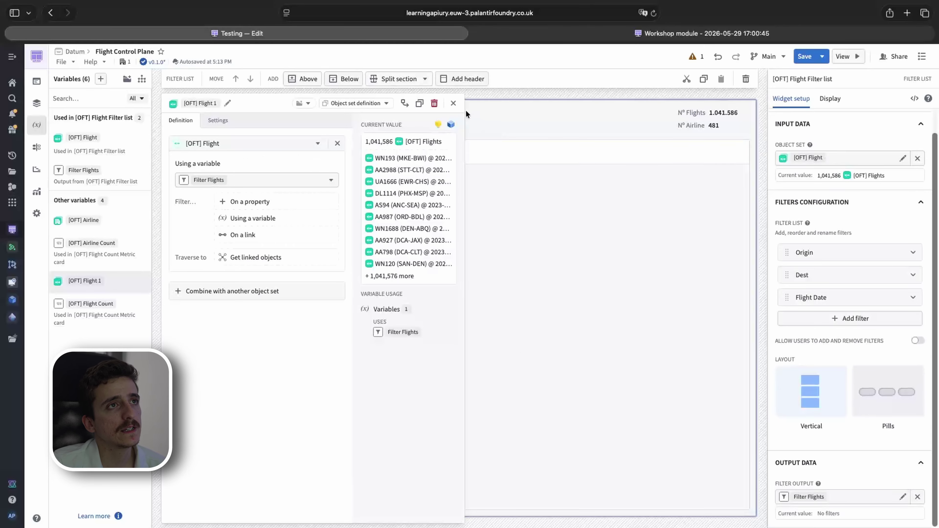
click(453, 103)
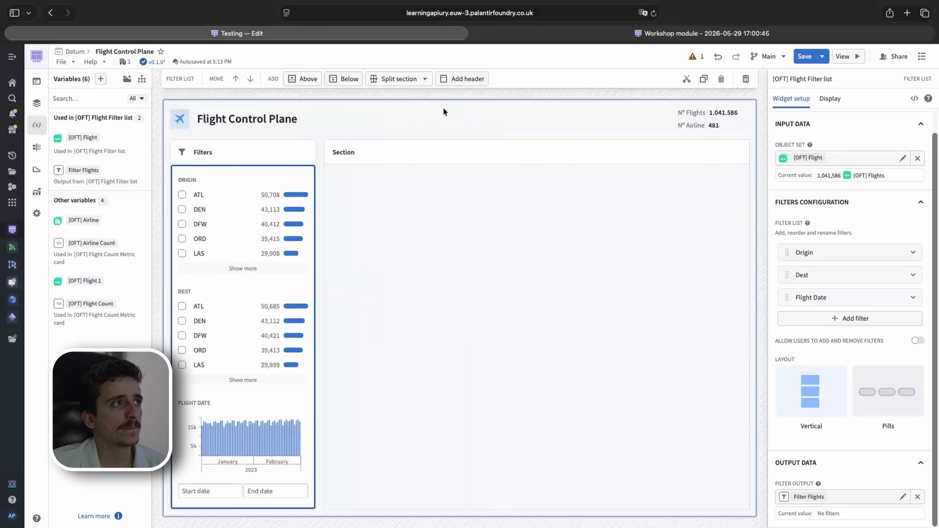
Step: Rename the new object set variable to "[OFT] Flight filtered"
click(123, 287)
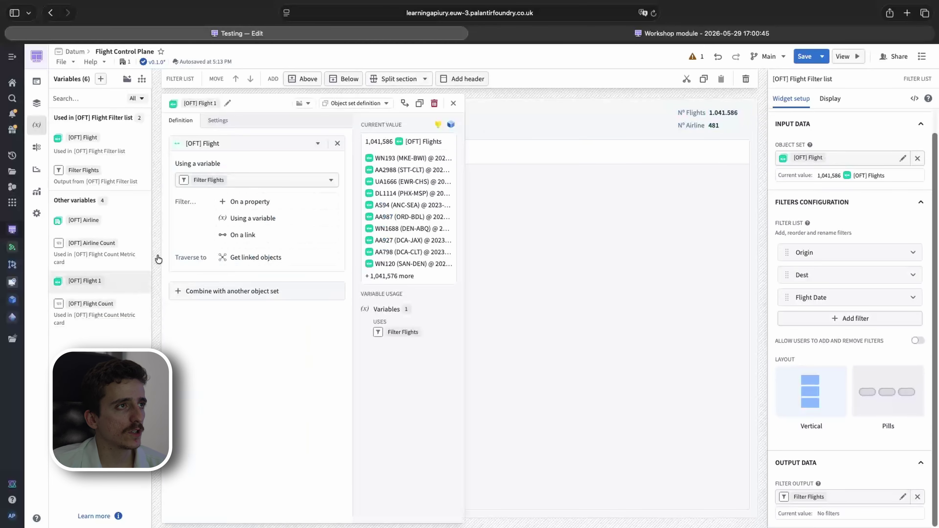
click(220, 102)
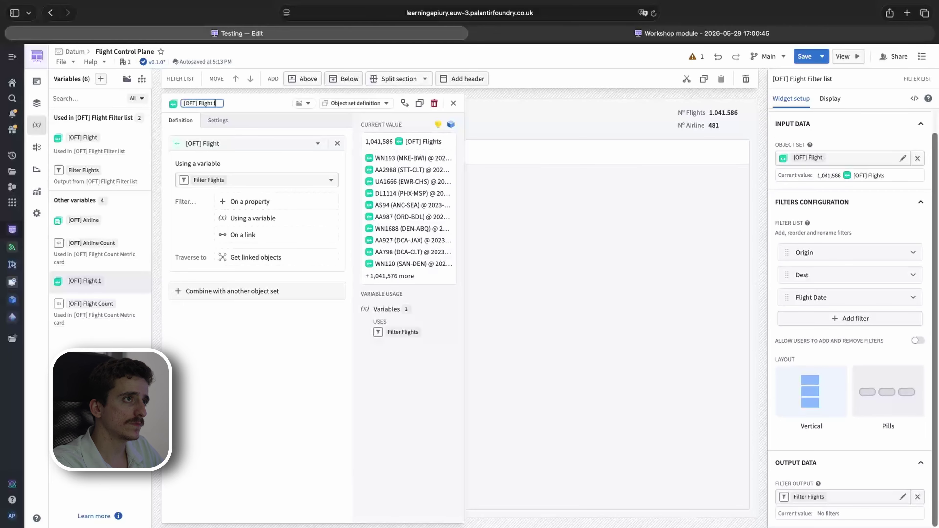
key(BackSpace)
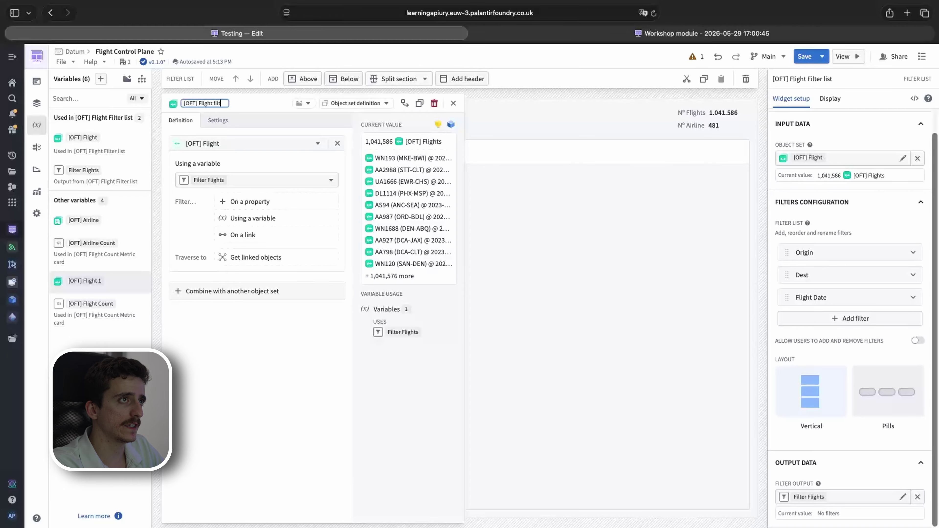
text(filtered)
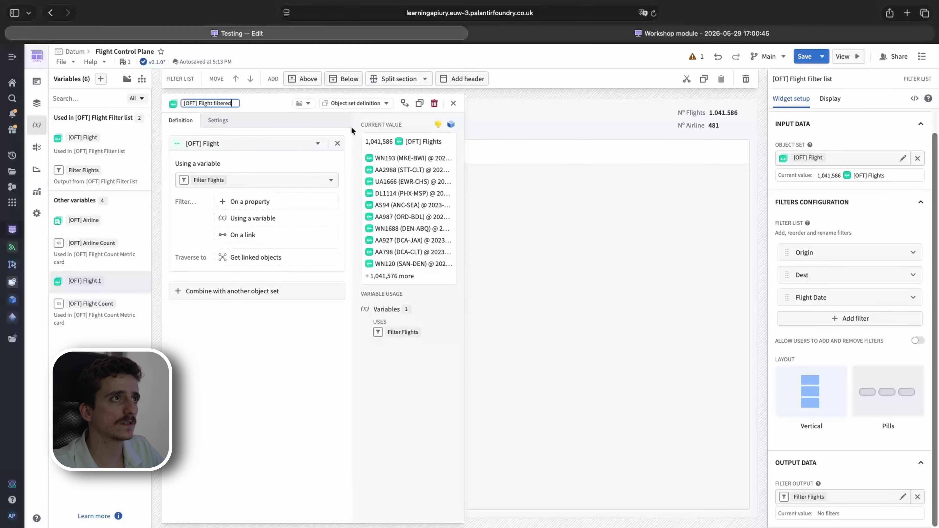
click(514, 117)
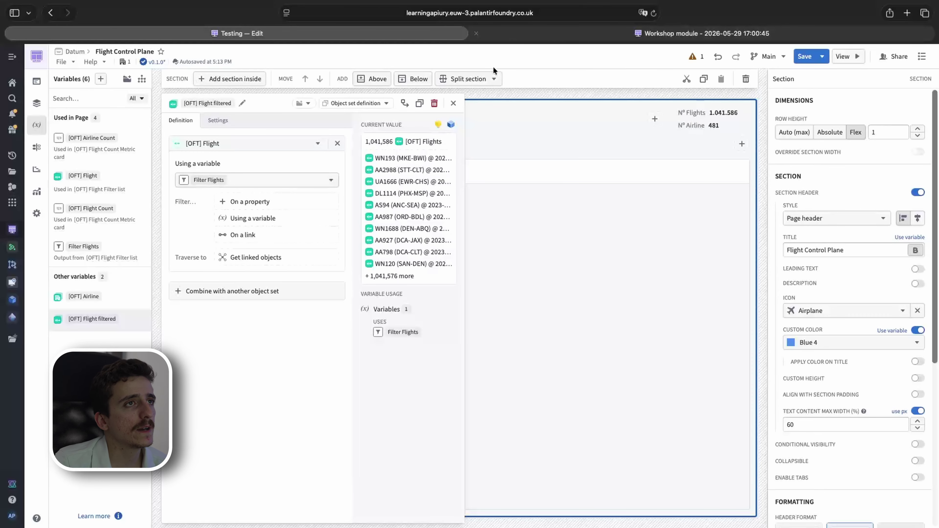
click(453, 103)
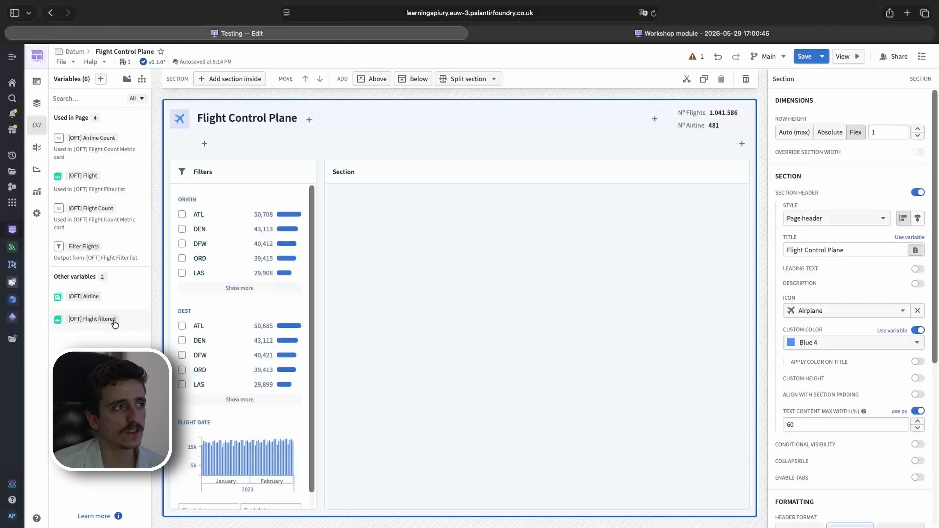
click(184, 246)
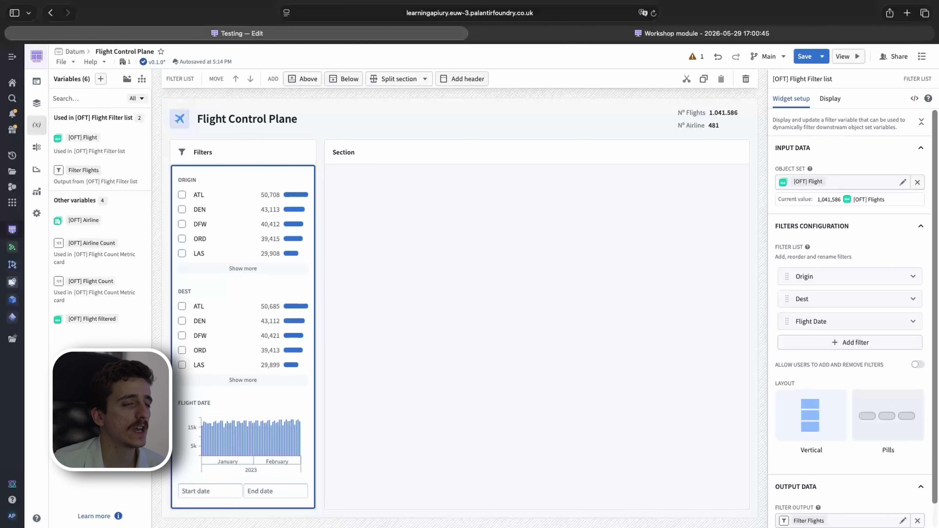
Step: Add an Object table widget to the empty section with [OFT] Flight filtered as its object set
click(502, 268)
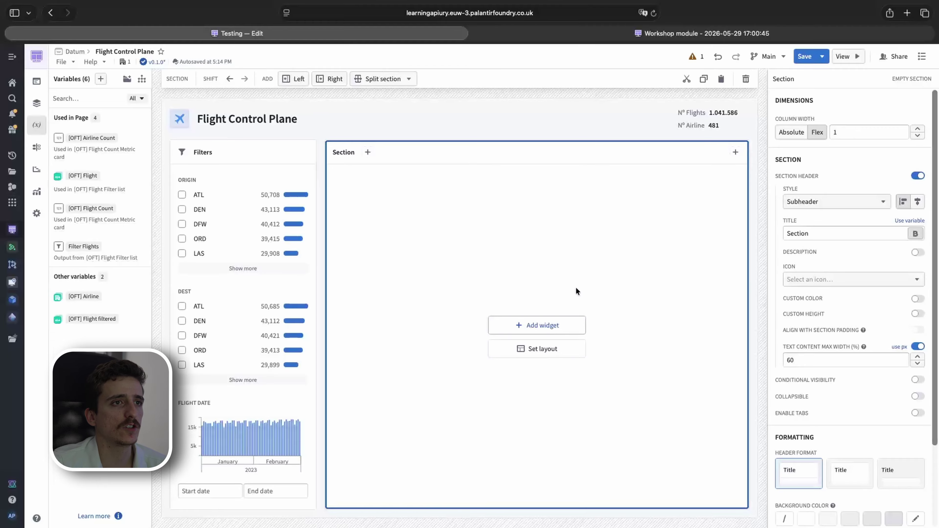
click(566, 325)
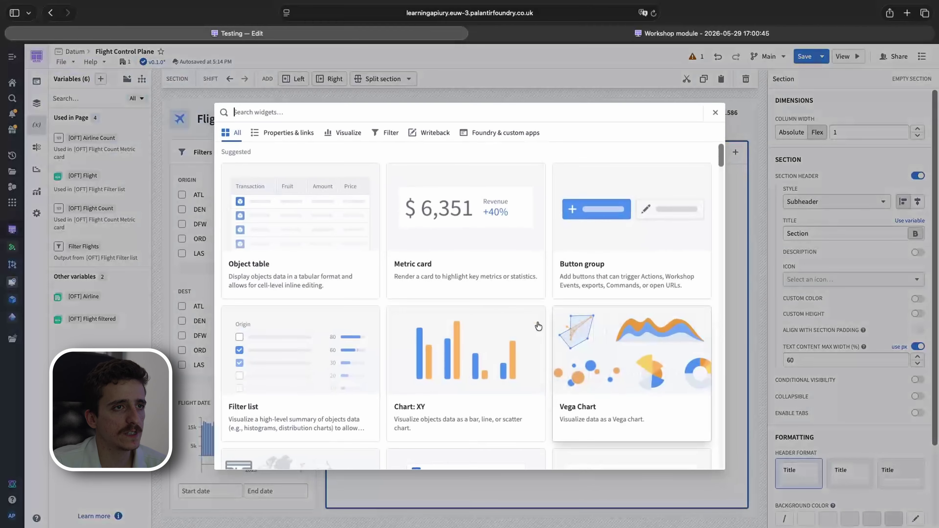
click(333, 247)
click(817, 196)
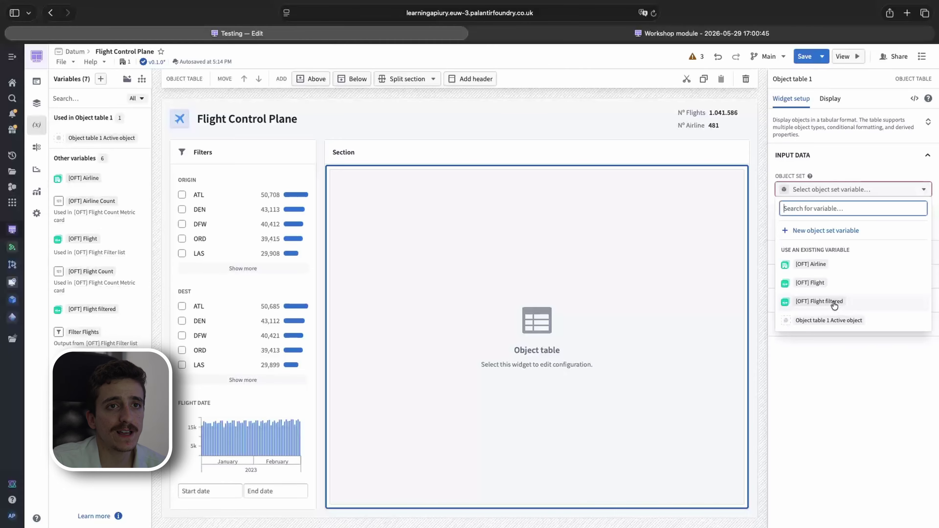
click(834, 303)
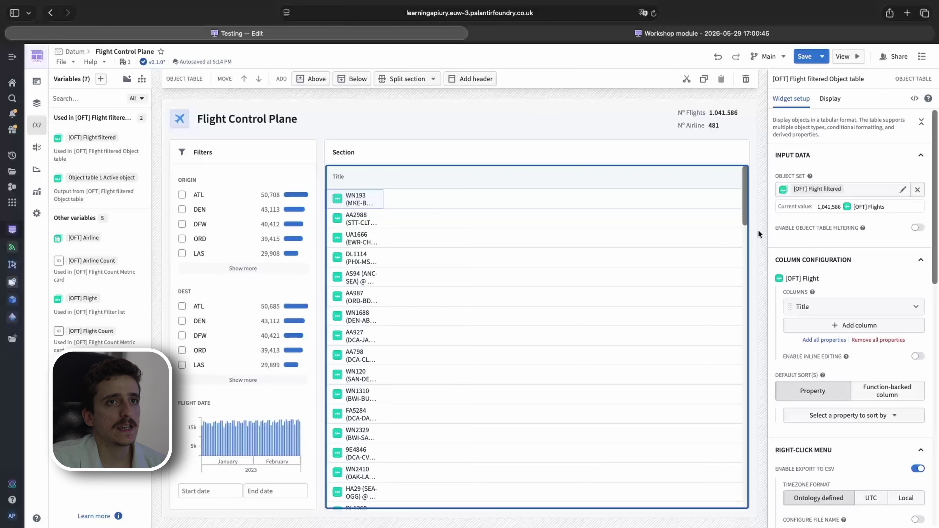
Step: Add Origin City Name and Dest City Name columns to the flight object table
click(822, 325)
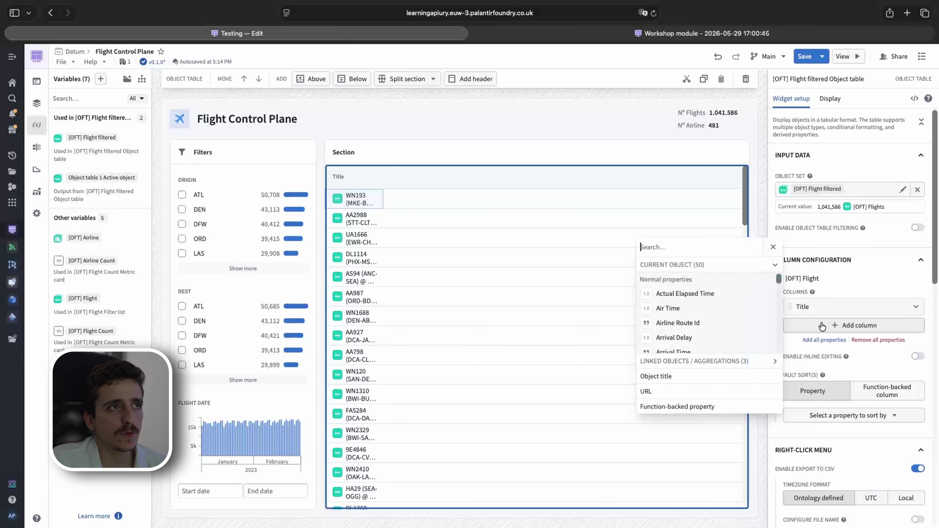
scroll(713, 319, down, 5)
scroll(714, 317, down, 6)
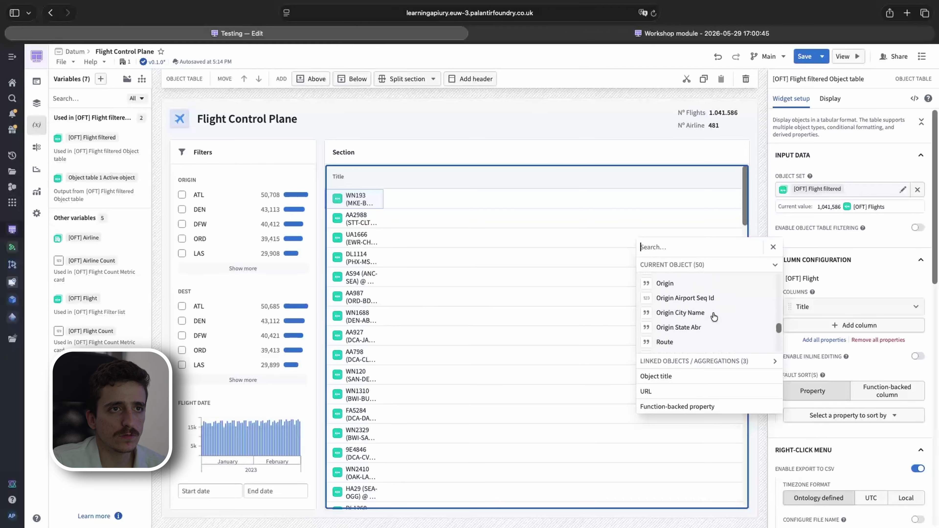
click(680, 312)
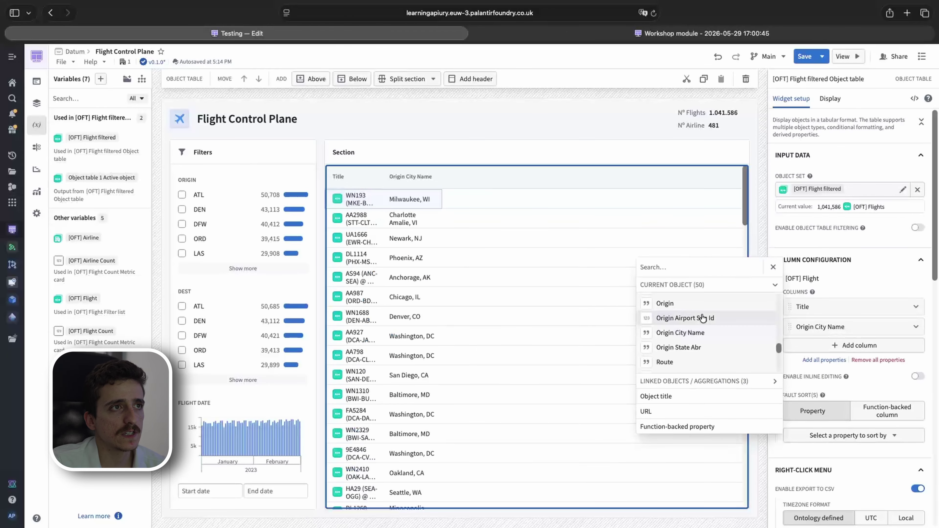
scroll(704, 333, down, 3)
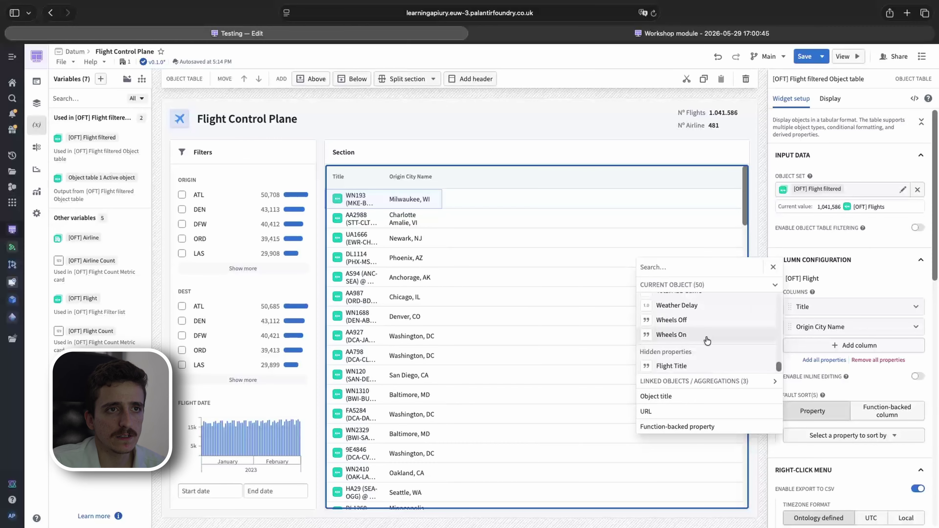
scroll(707, 338, up, 6)
scroll(705, 335, up, 3)
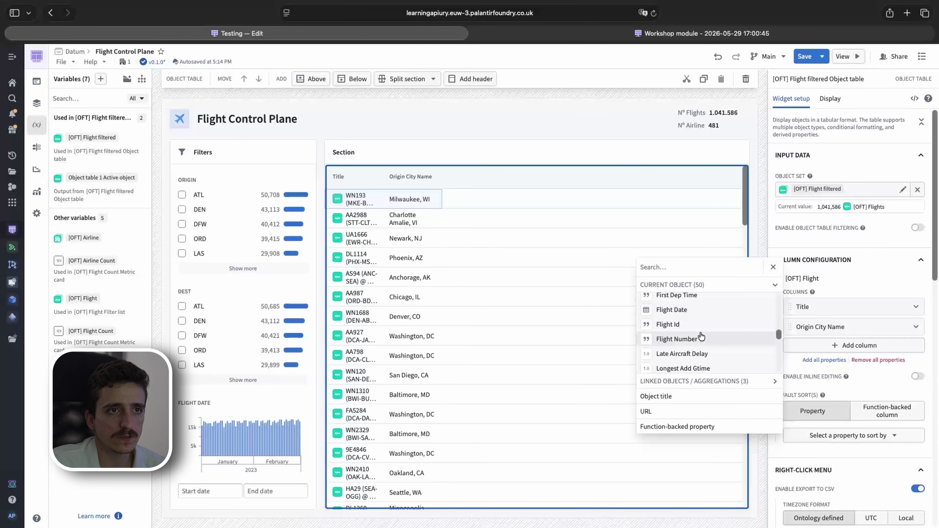
text(dest)
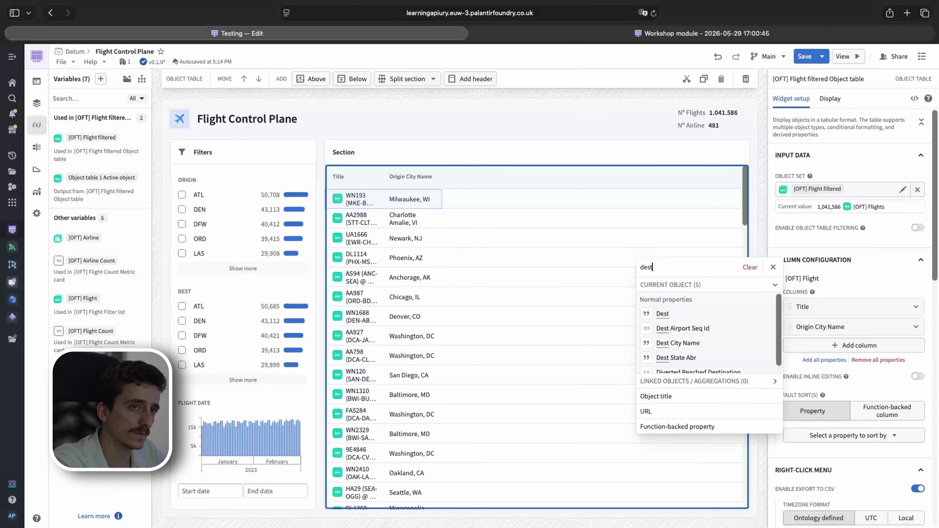
click(680, 343)
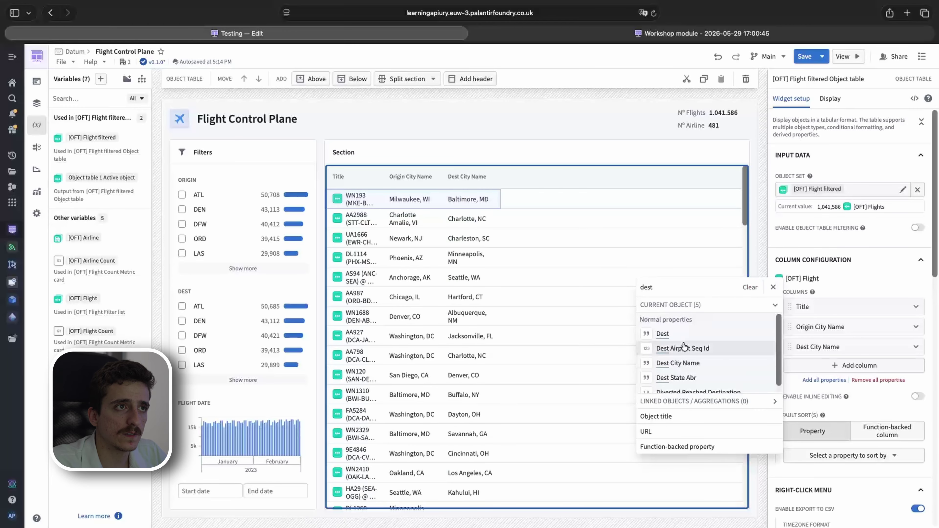
Step: Add Departure Delay and Distance columns to the flight object table
click(712, 292)
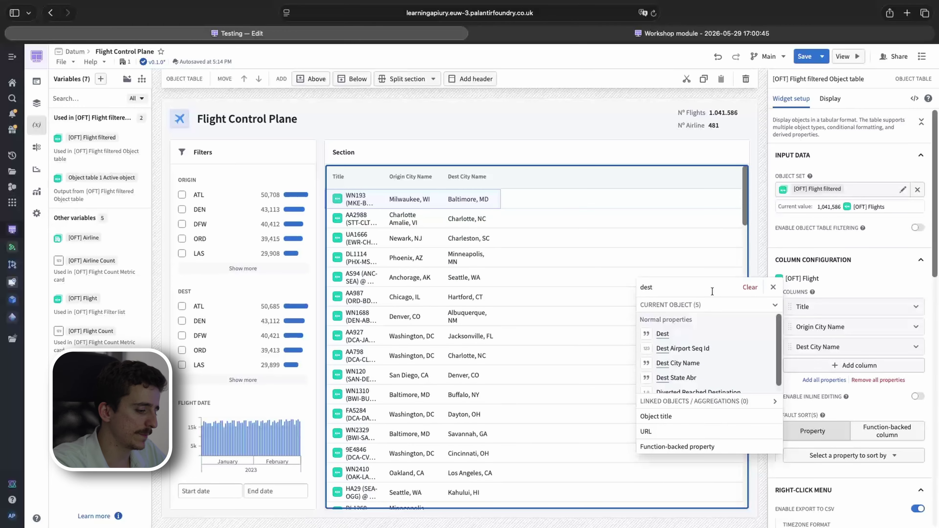
key(BackSpace)
key(BackSpace)
key(BackSpace)
key(BackSpace)
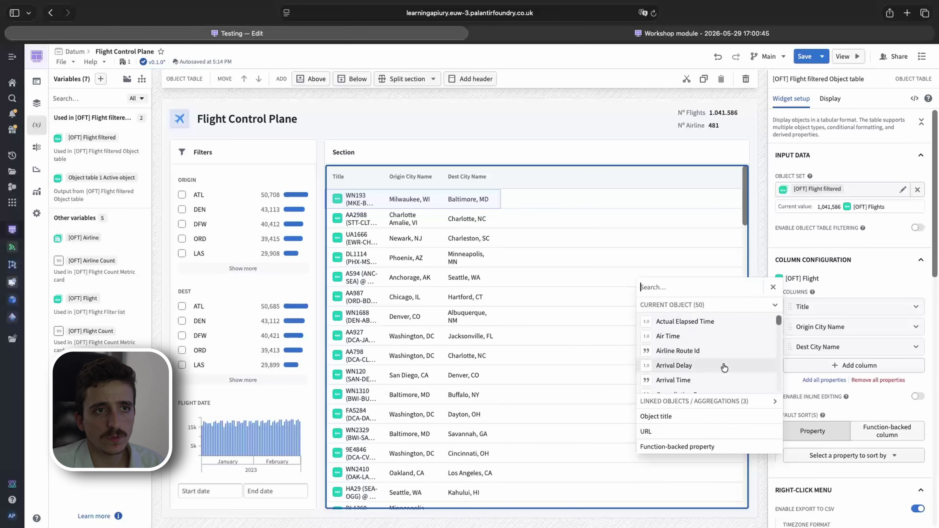
scroll(724, 367, down, 3)
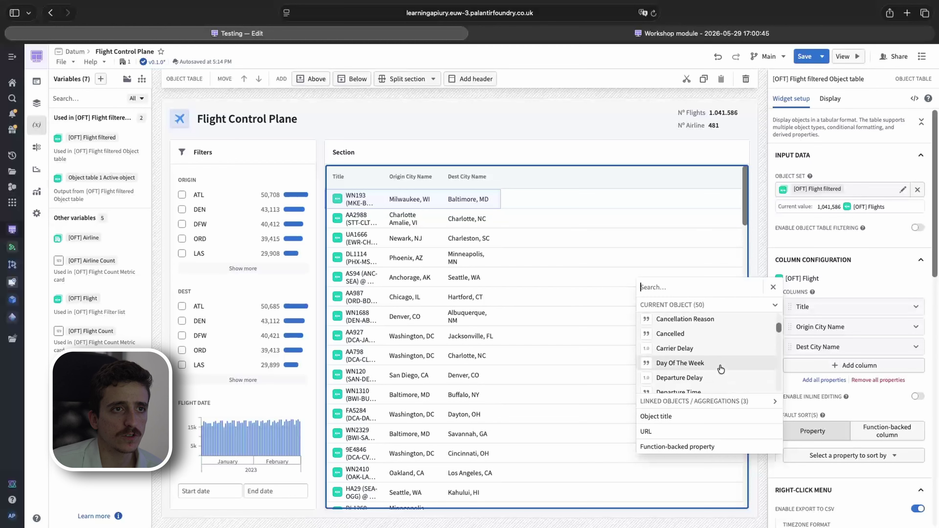
scroll(721, 369, down, 2)
click(689, 327)
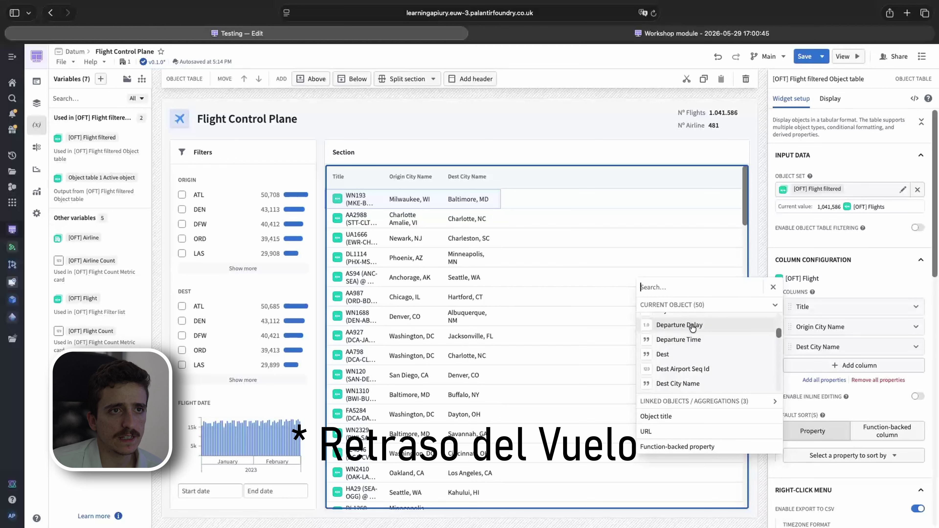
scroll(717, 374, down, 5)
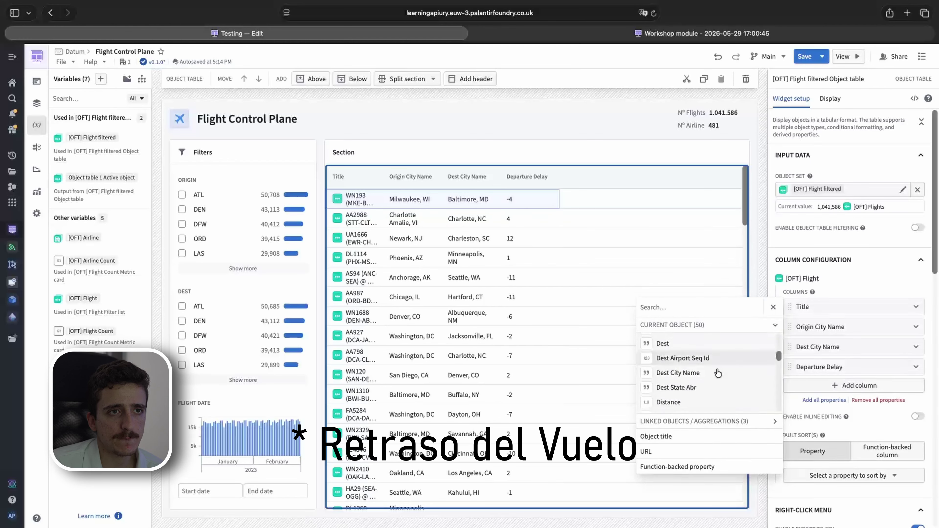
click(701, 359)
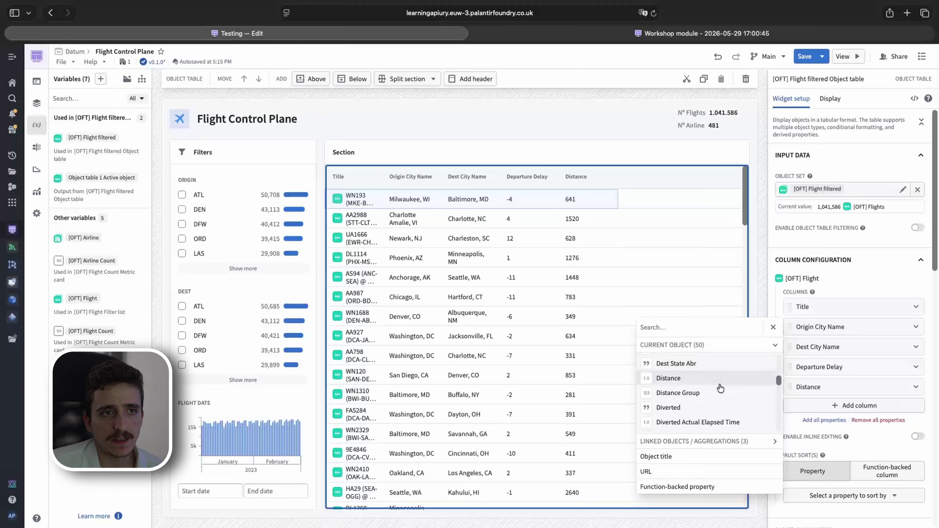
Step: Add Flight Date and Flight Number columns to the flight object table
scroll(702, 374, down, 3)
scroll(703, 389, down, 2)
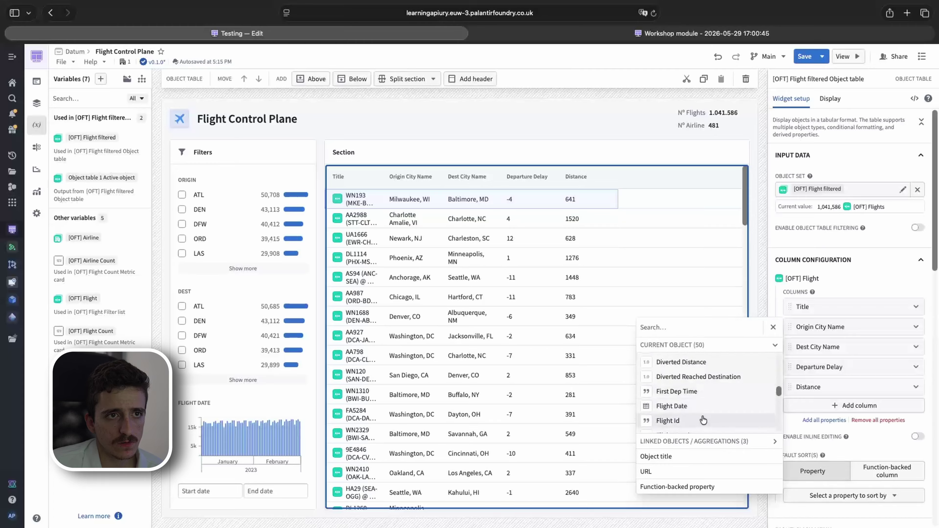
click(700, 407)
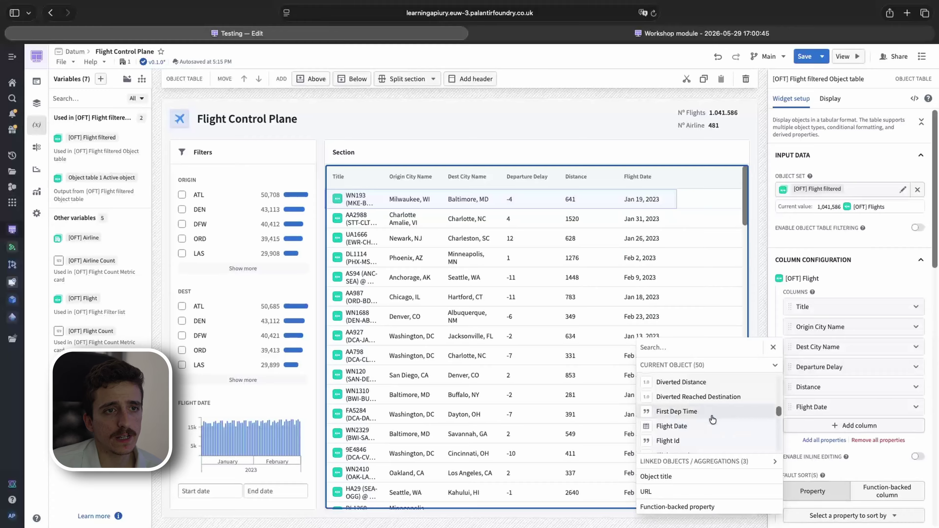
scroll(710, 418, down, 1)
click(715, 443)
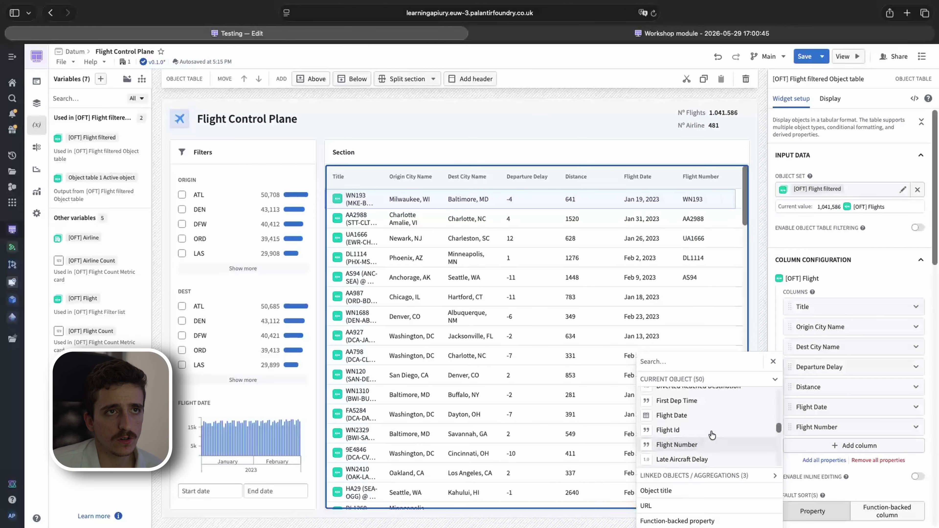
click(773, 362)
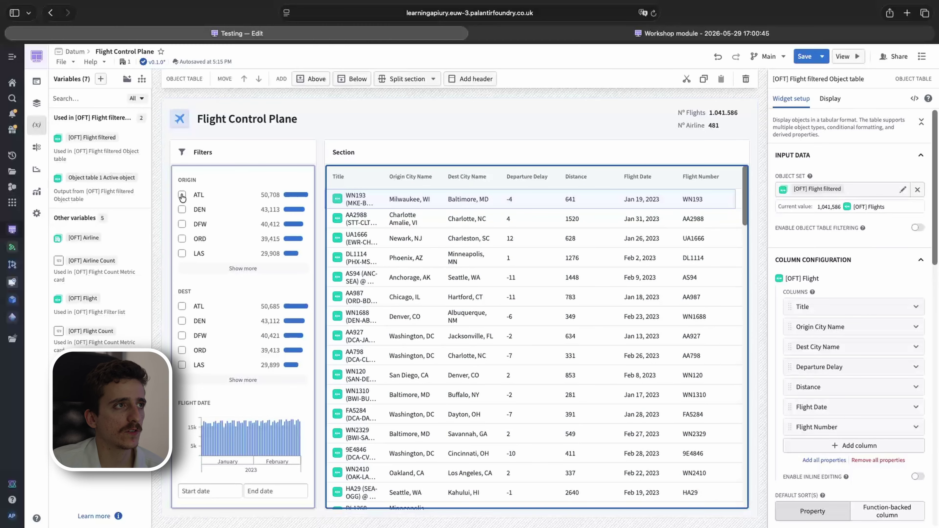
Step: Test the Origin filter on the object table with ATL alone, DEN alone, and both airports together
click(183, 198)
click(182, 195)
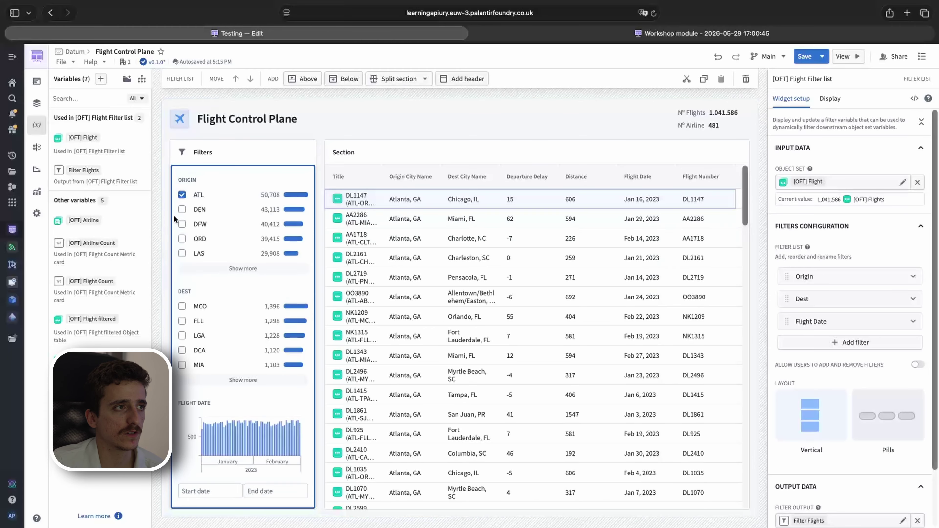
click(182, 195)
click(182, 210)
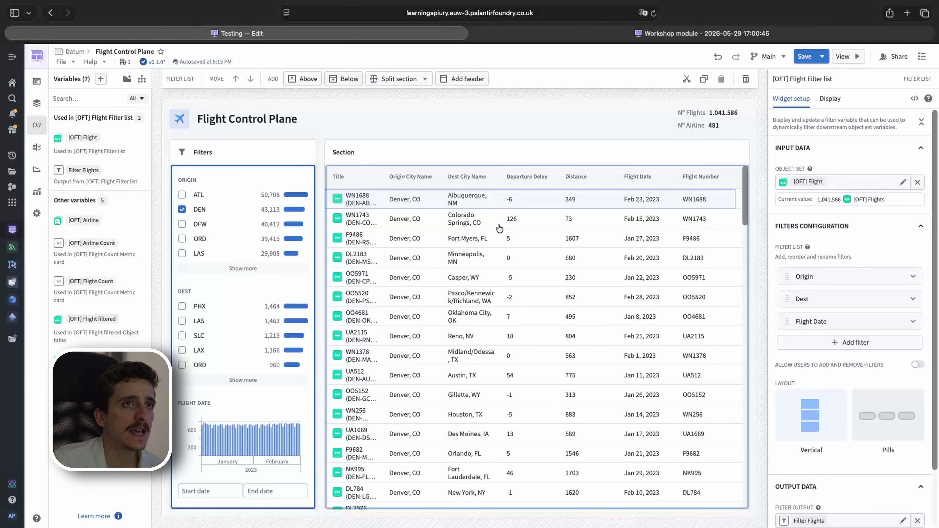
click(182, 195)
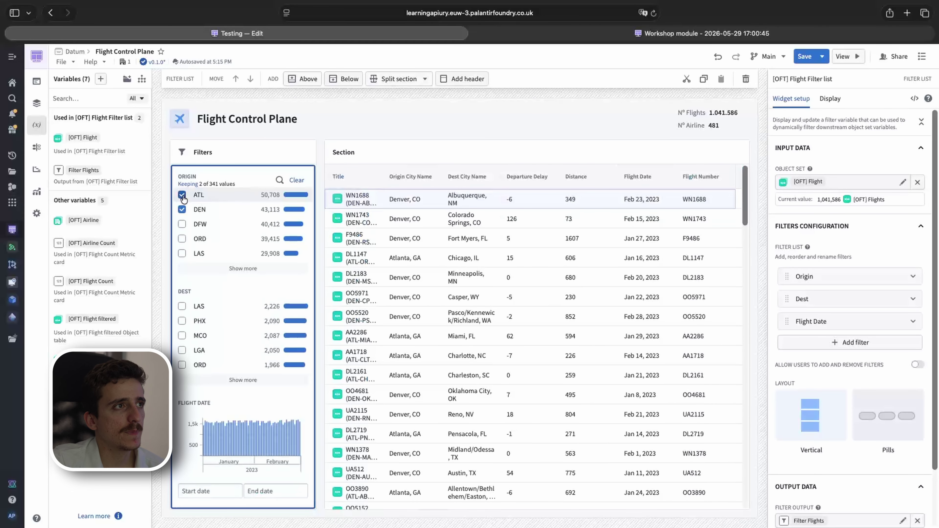
Step: Replace the object set of the [OFT] Flight Count variable with [OFT] Flight filtered
click(707, 121)
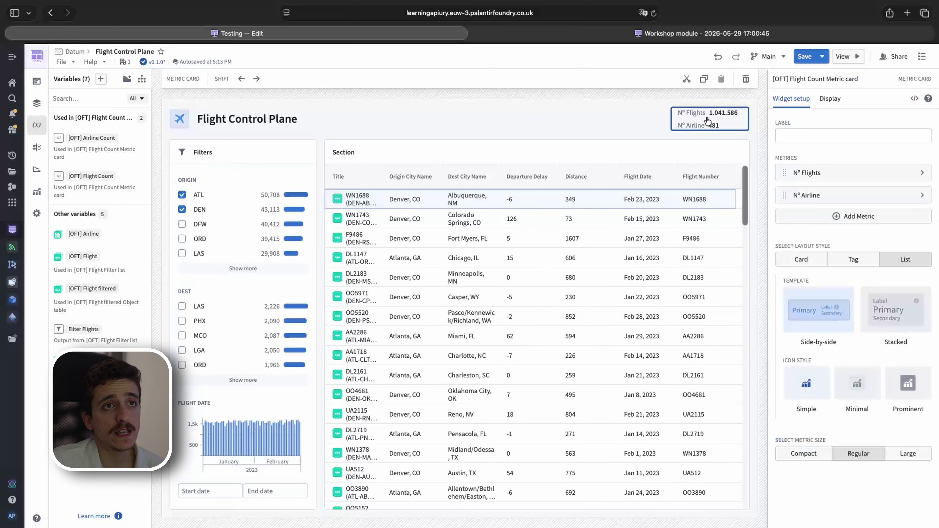
click(858, 174)
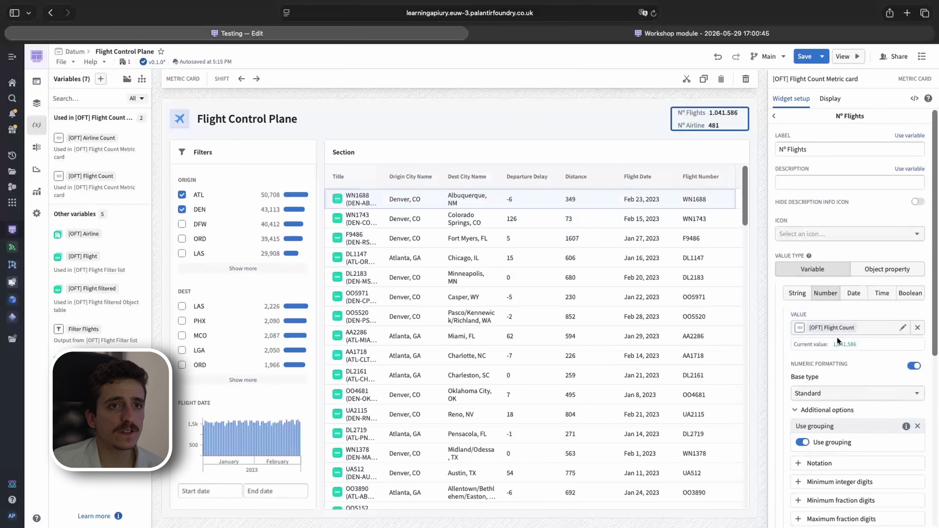
scroll(836, 335, down, 1)
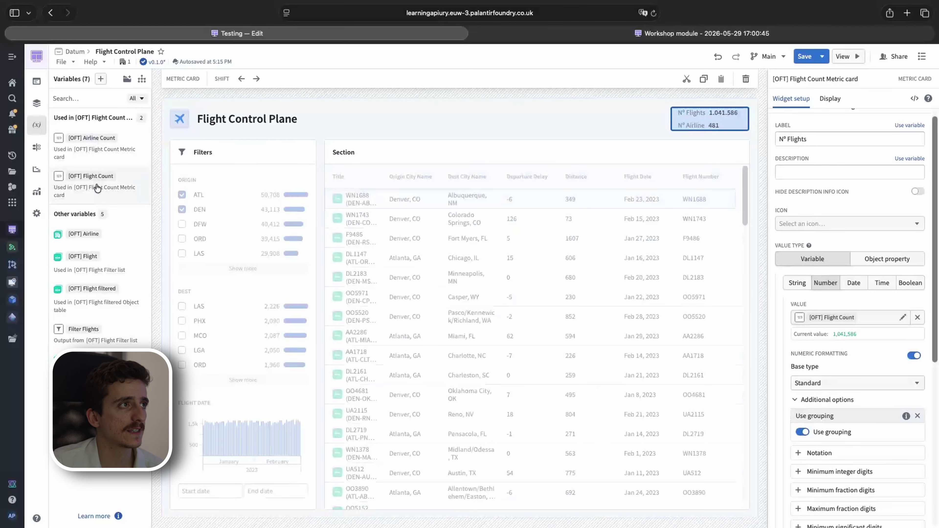
click(98, 187)
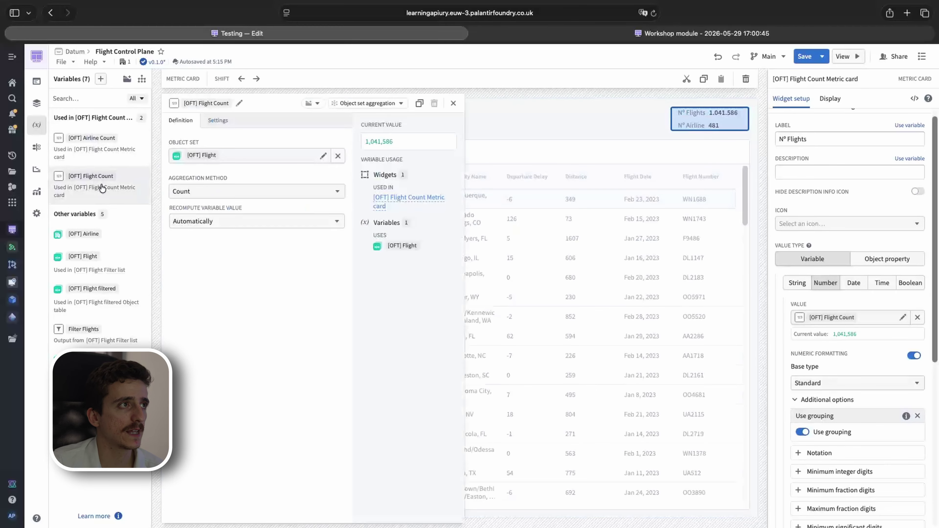
click(230, 158)
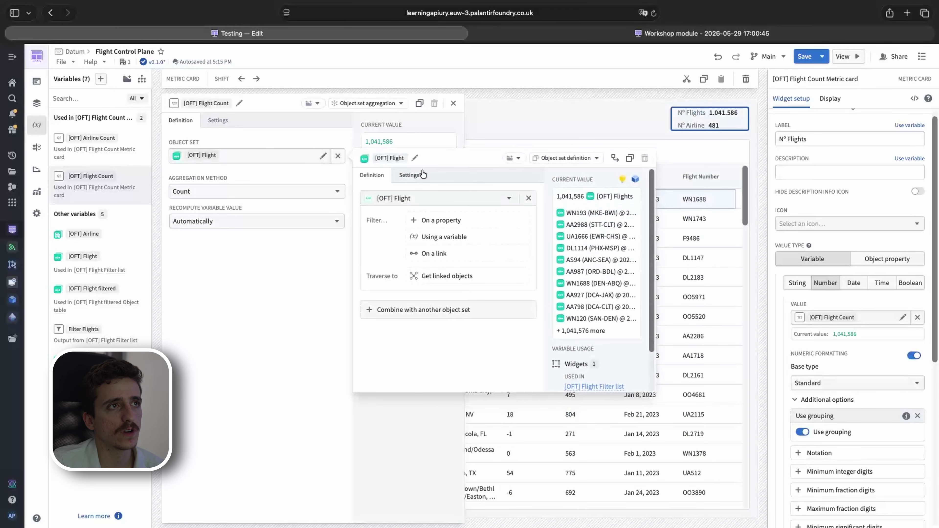
click(337, 156)
click(248, 268)
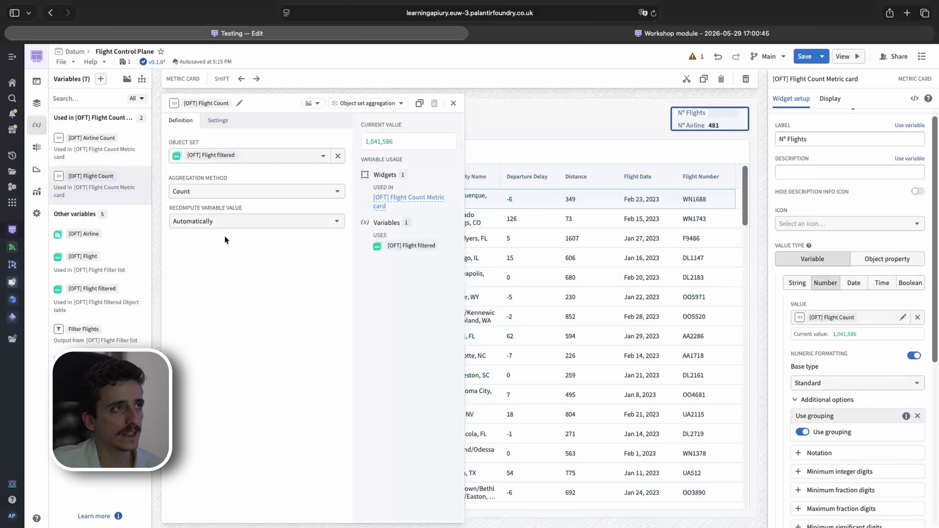
click(566, 124)
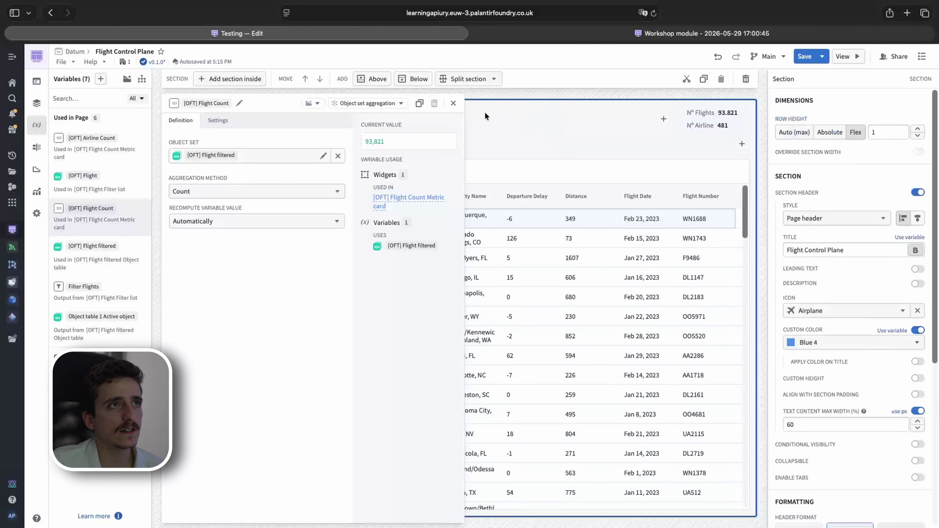
click(455, 103)
Step: Clear the DEN and ATL selections in the Origin filter to check how the flight count metric responds
click(185, 231)
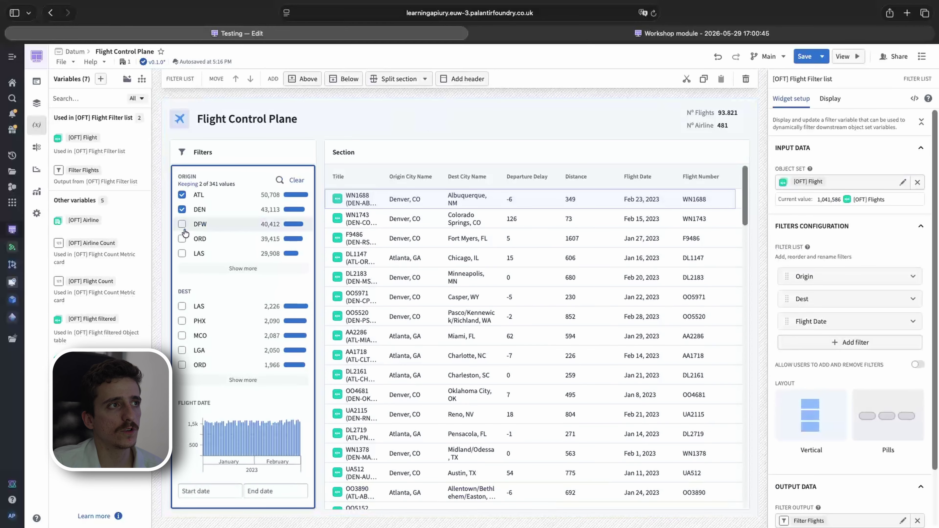
click(182, 209)
click(182, 210)
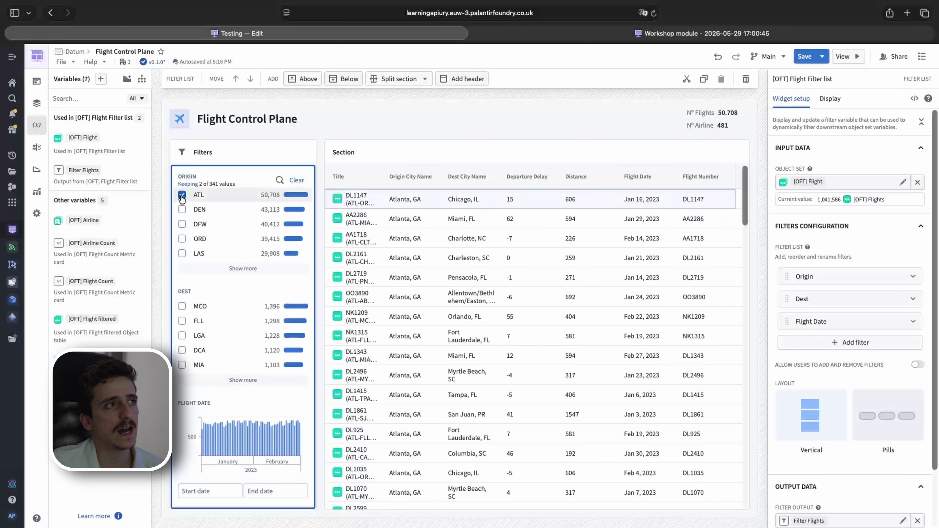
click(182, 197)
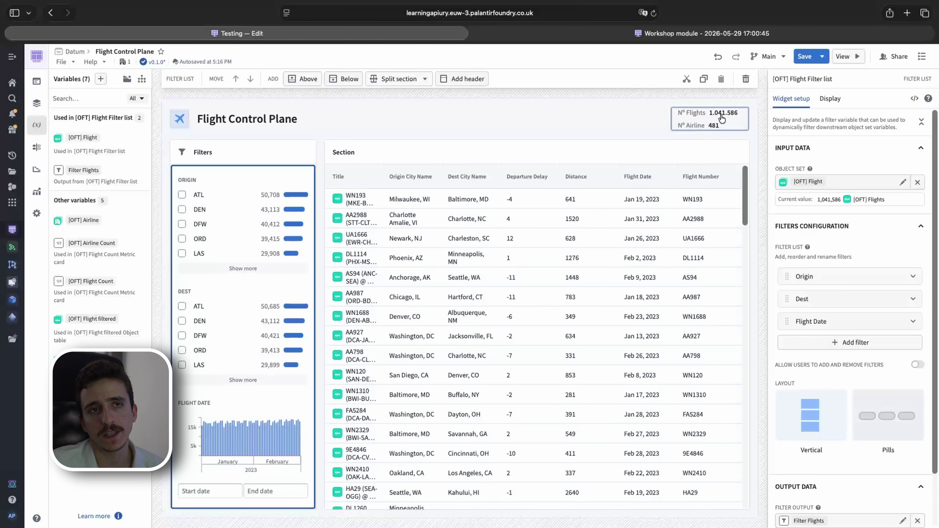
Step: Turn off the section header of the section containing the flight object table
click(574, 125)
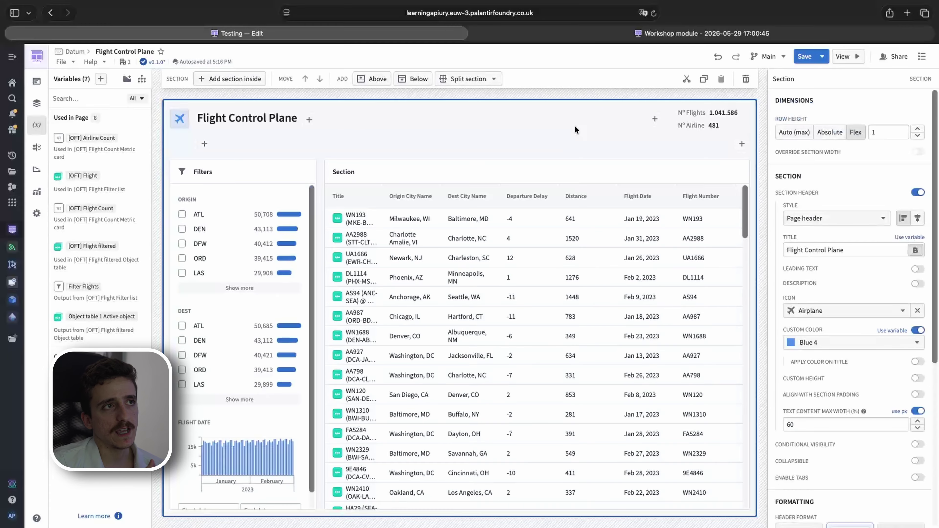
click(604, 198)
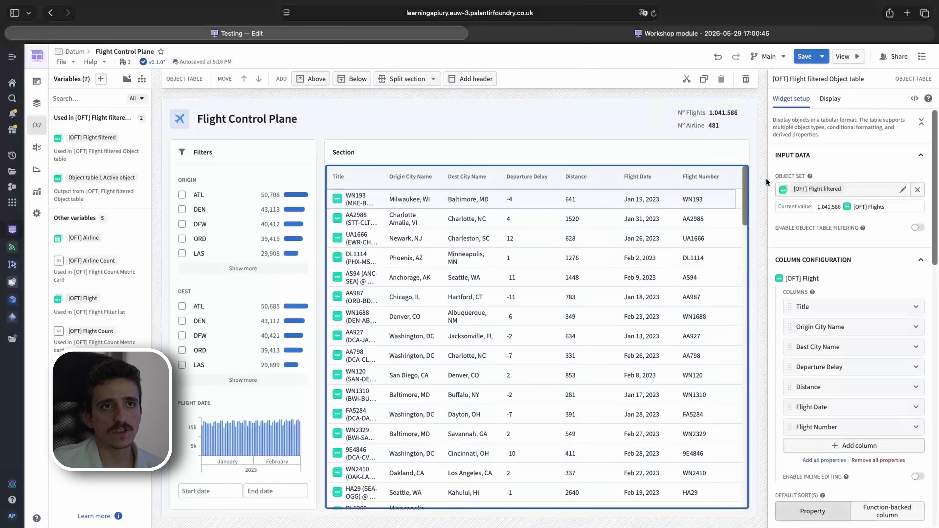
click(624, 156)
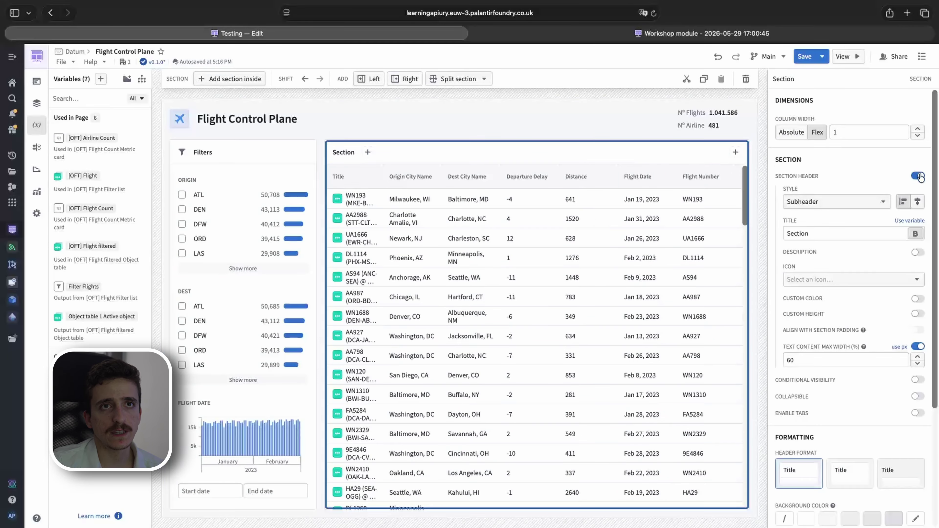
click(920, 176)
click(455, 118)
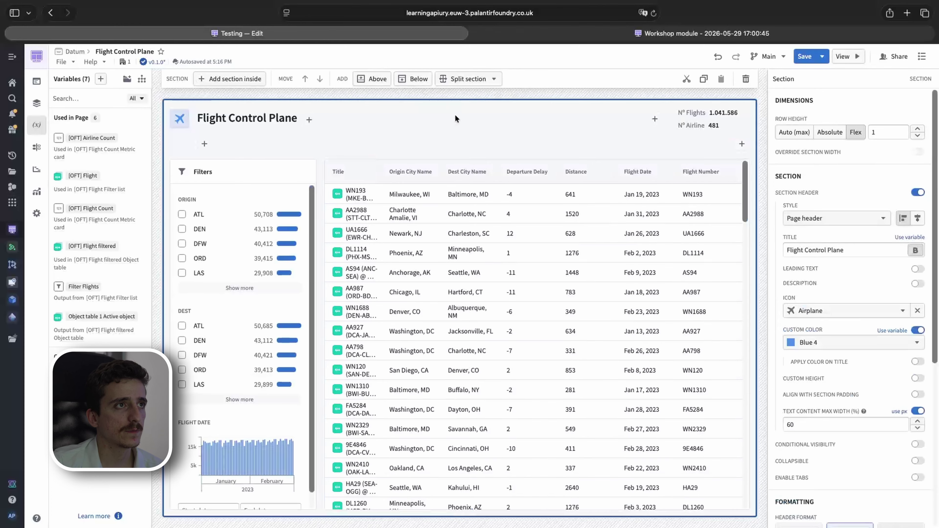
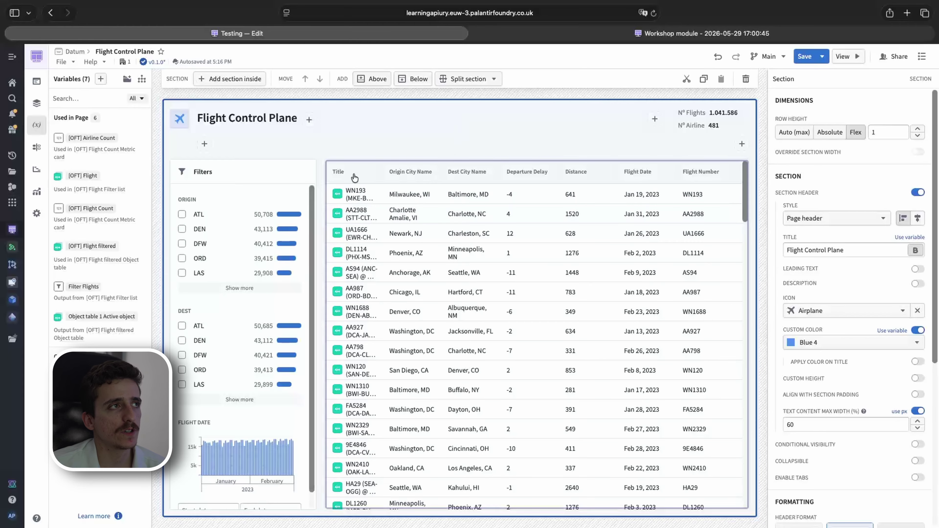
Step: Add a new overlay to the module's layout
click(42, 110)
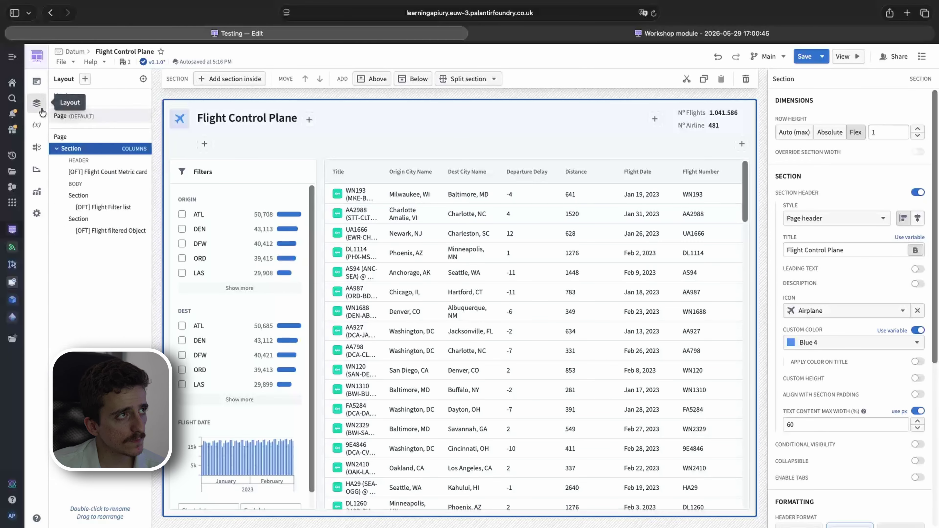
click(85, 80)
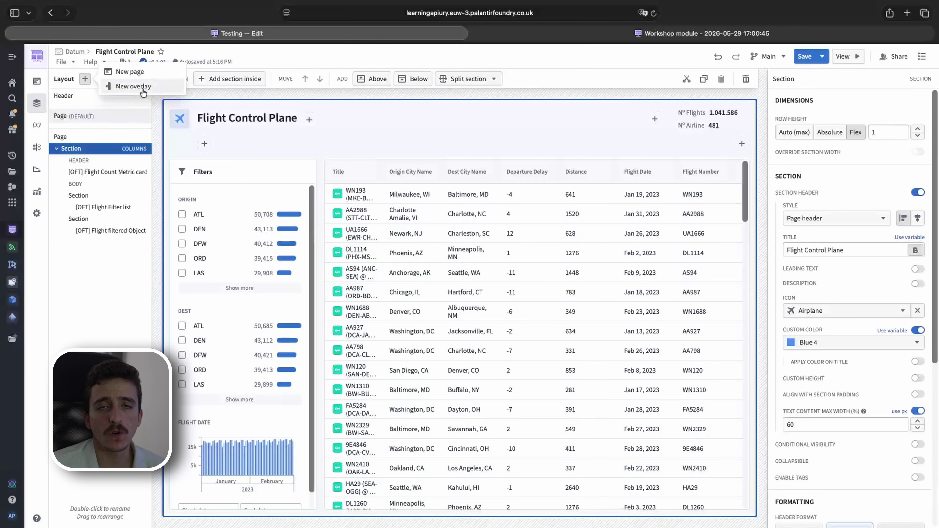
click(134, 86)
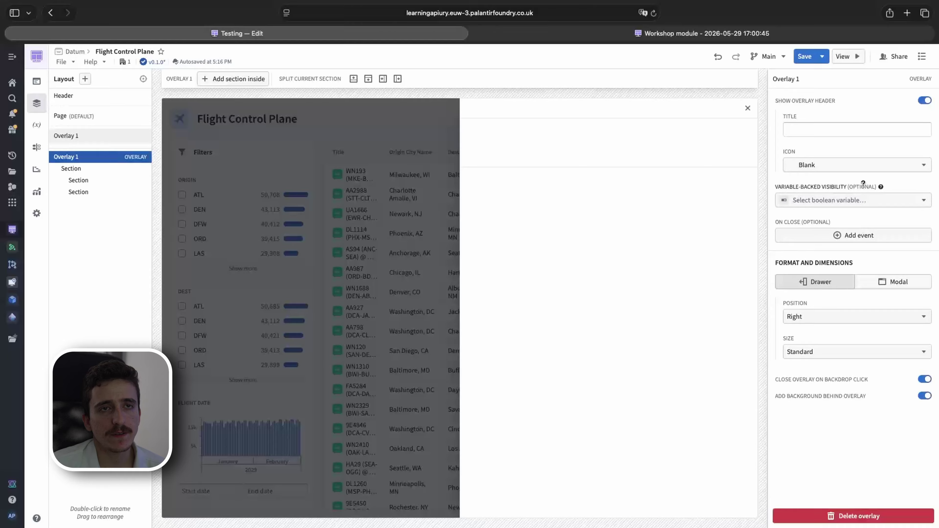
Step: Rename the active object variable of the flight object table to "Flight Selected"
mouse_move(780, 189)
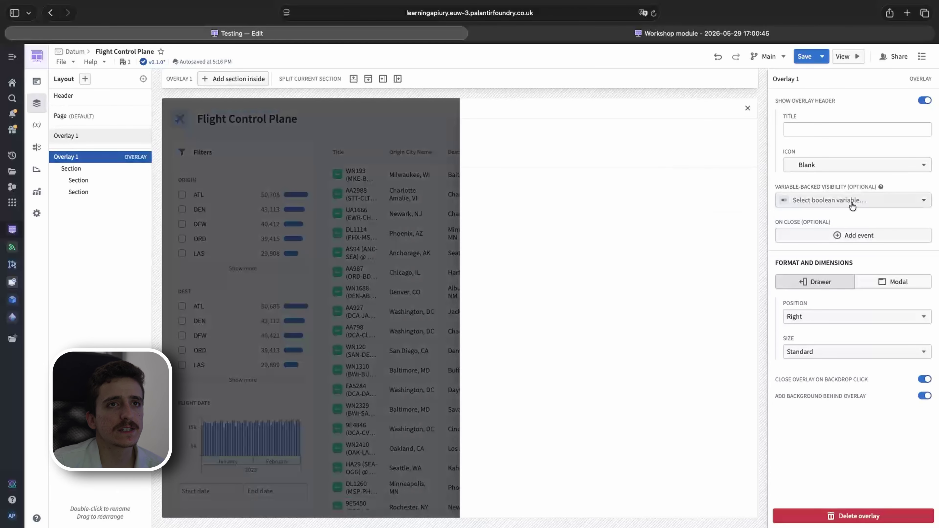
click(444, 278)
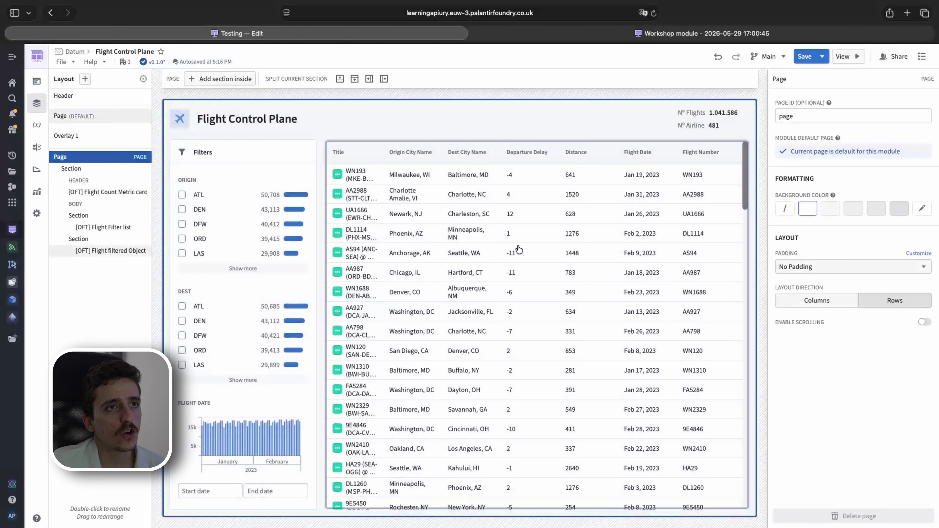
click(377, 260)
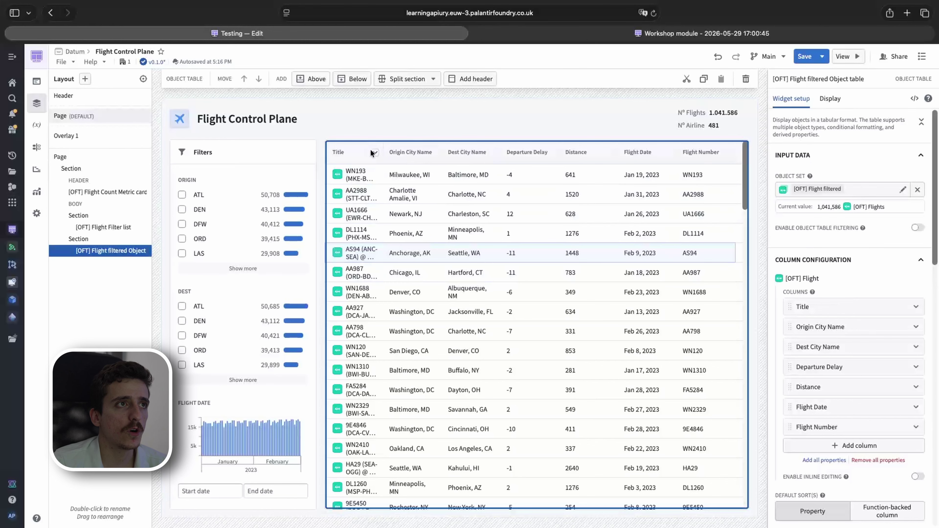
scroll(923, 396, down, 10)
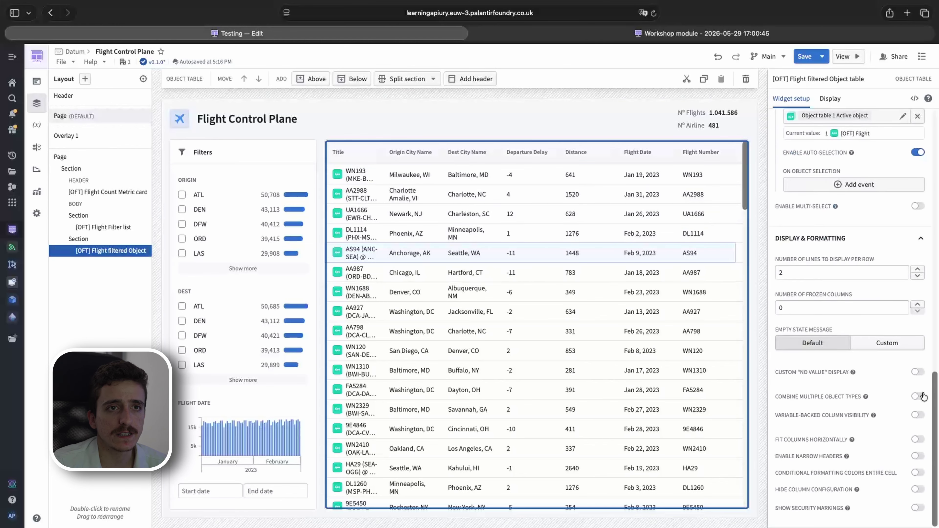
scroll(921, 393, up, 7)
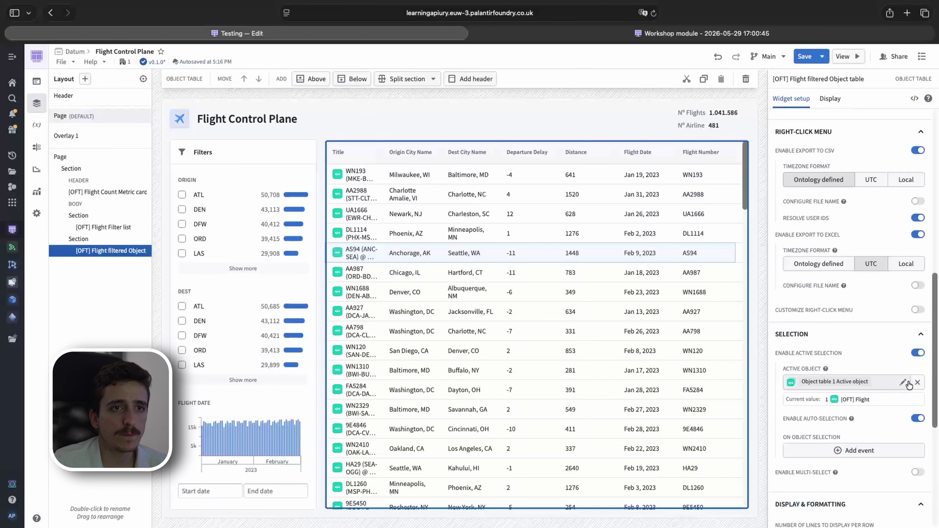
scroll(909, 385, down, 2)
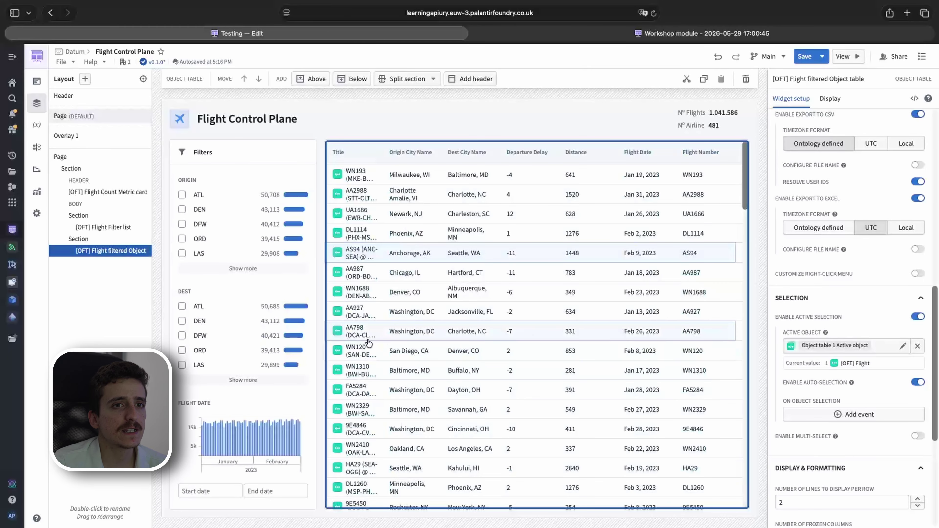
click(369, 335)
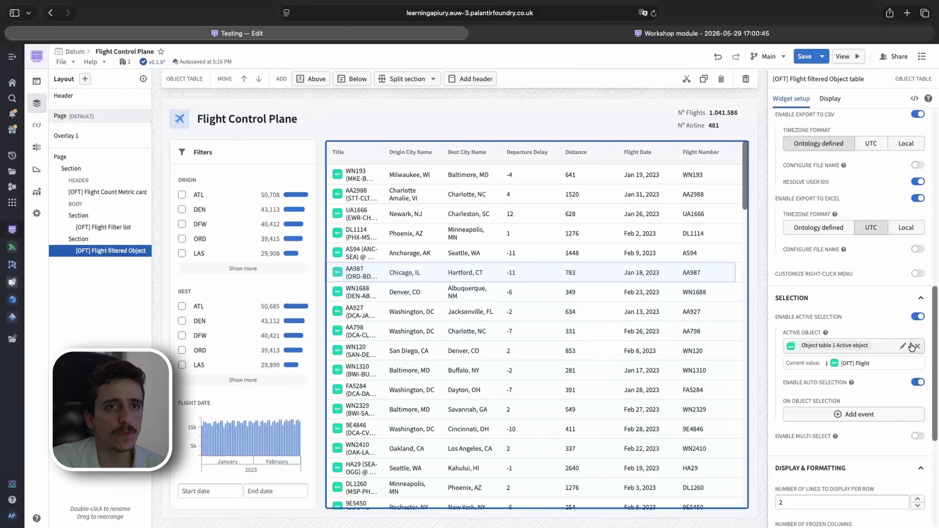
click(903, 346)
click(571, 119)
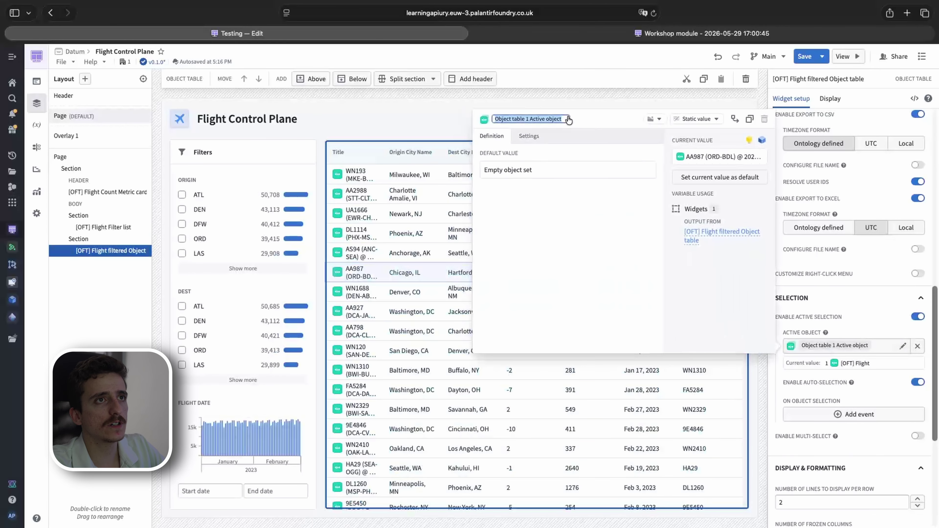
text(FC)
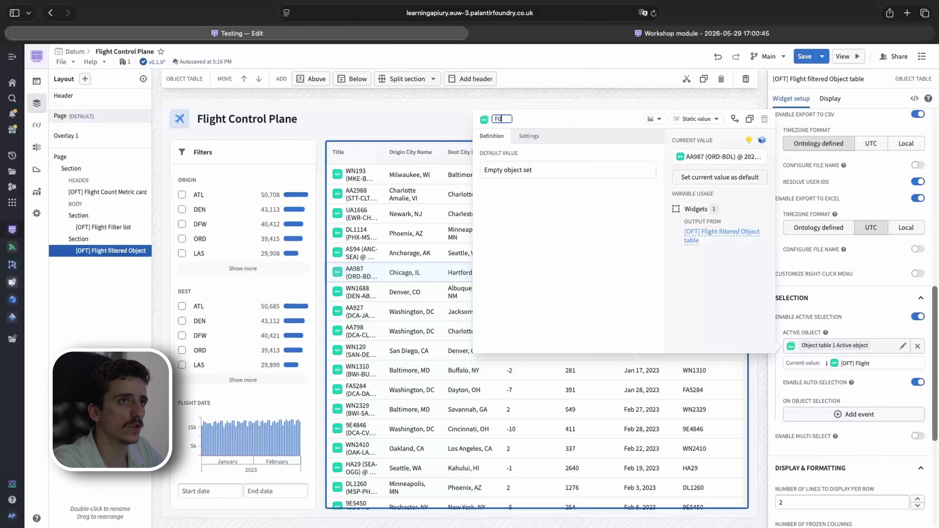
text(ight Selected)
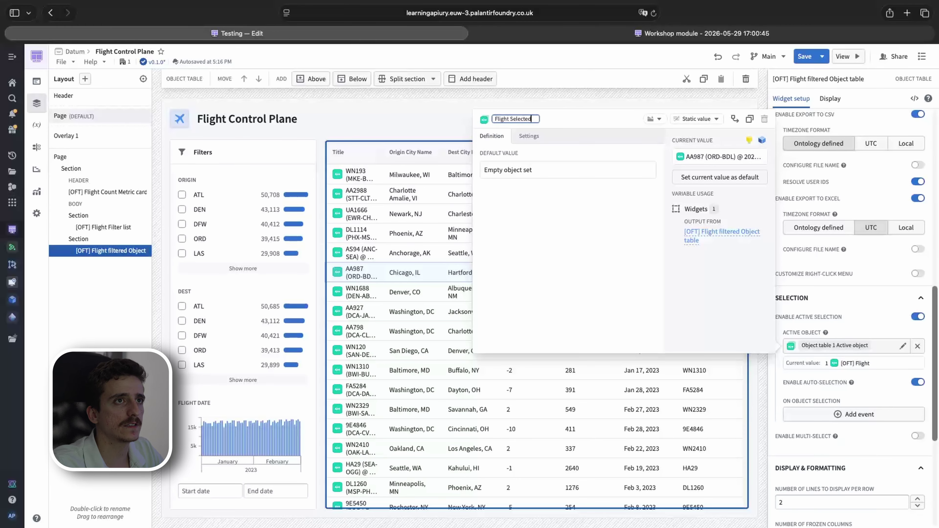
click(347, 309)
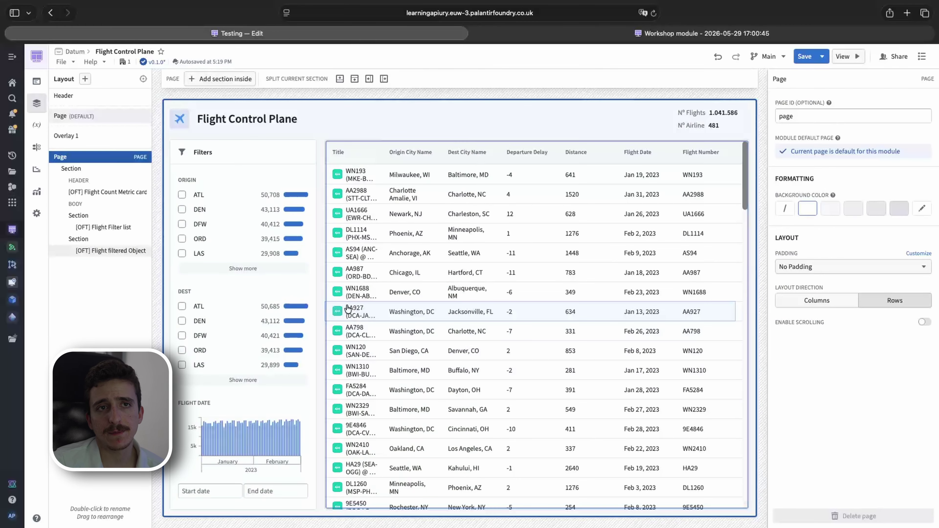
Step: Back Overlay 1's visibility with a new boolean variable based on a variable transformation
click(70, 137)
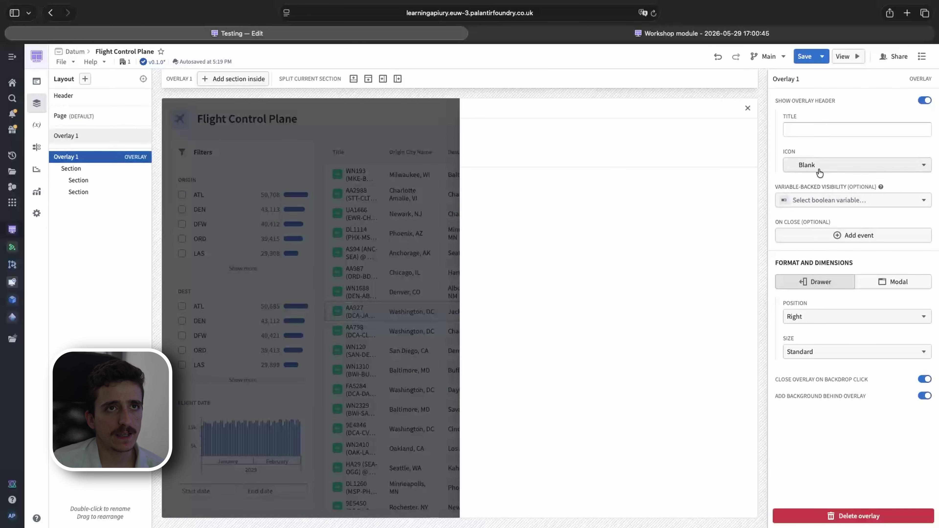
click(798, 205)
mouse_move(821, 224)
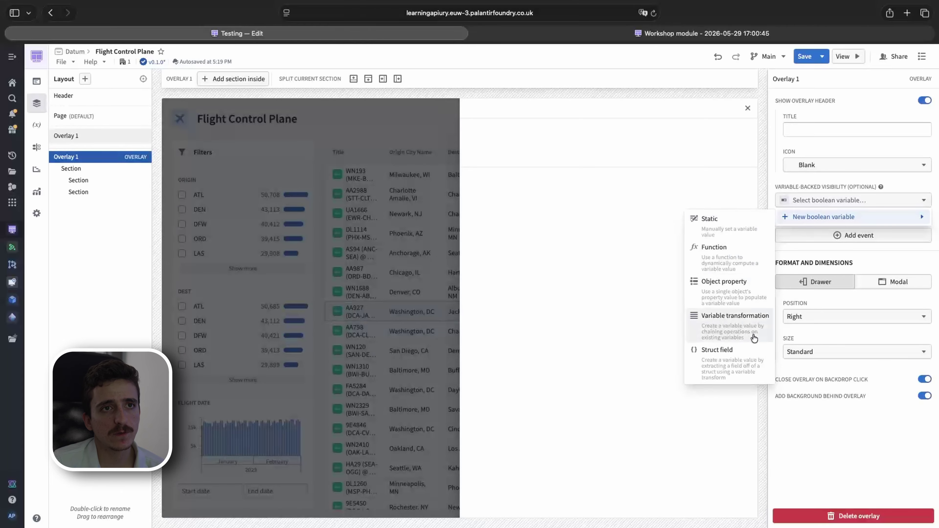
click(727, 318)
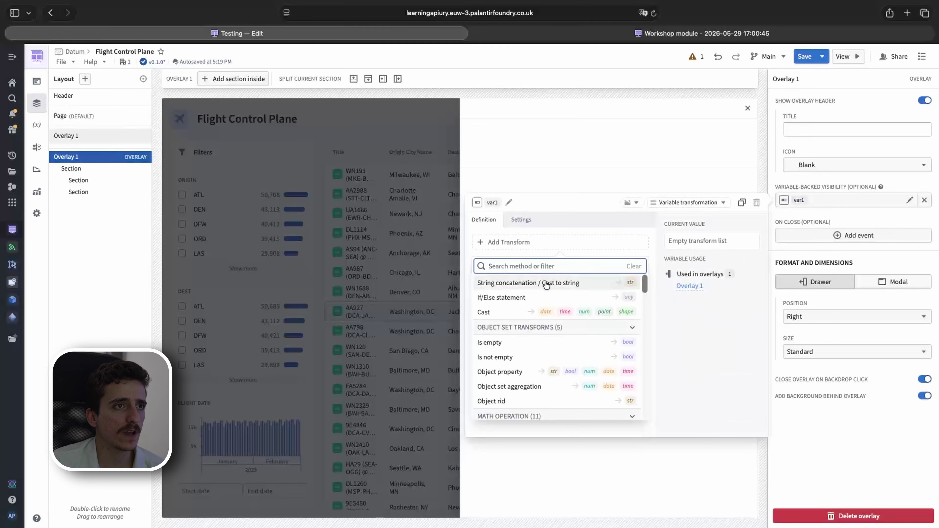
Step: Define the visibility variable as a boolean comparison checking that Flight Selected is not null
scroll(562, 369, down, 10)
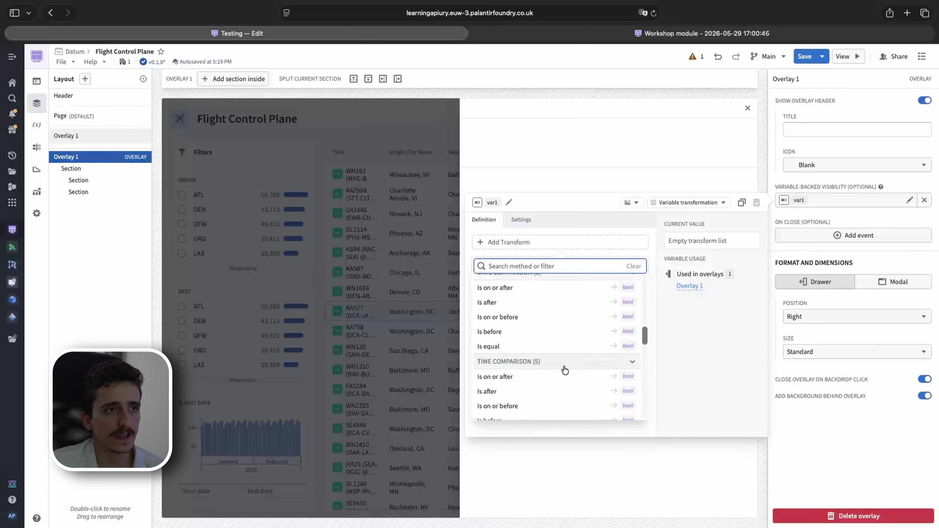
scroll(565, 370, up, 8)
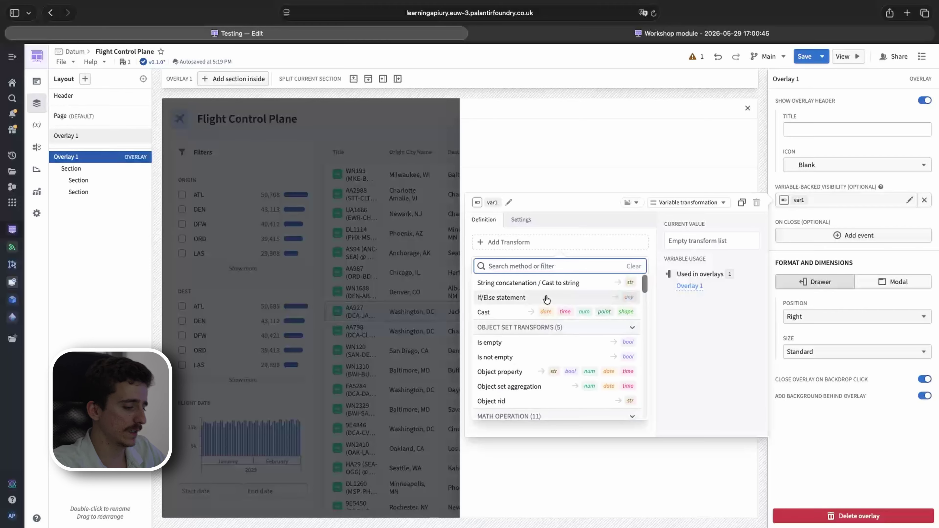
text(is)
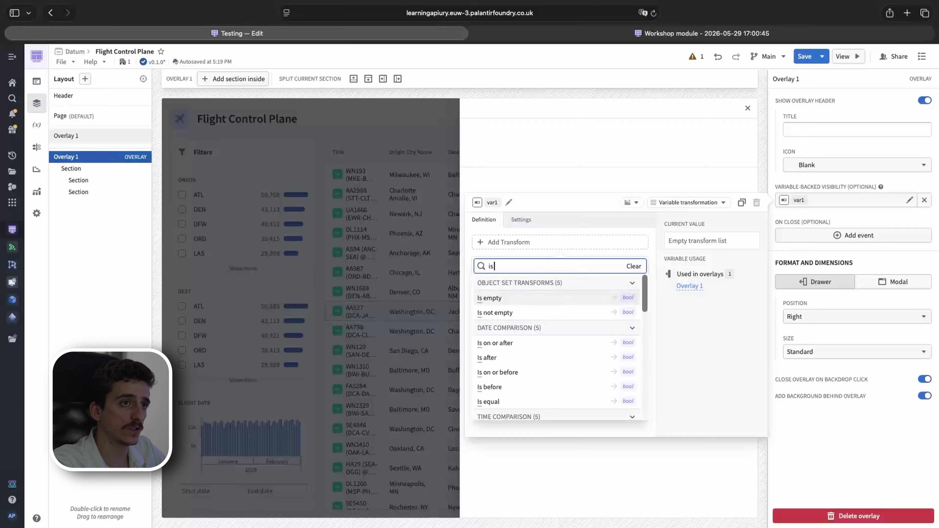
text( not)
click(525, 374)
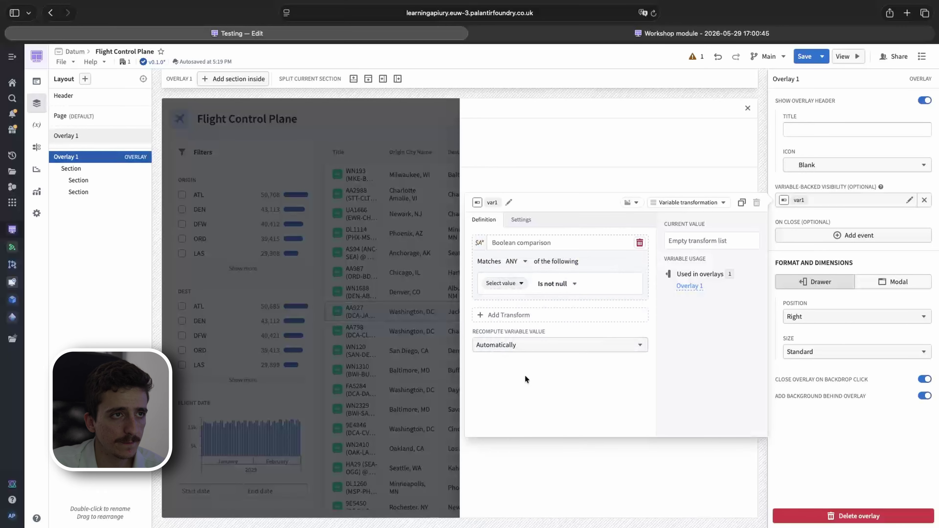
click(513, 288)
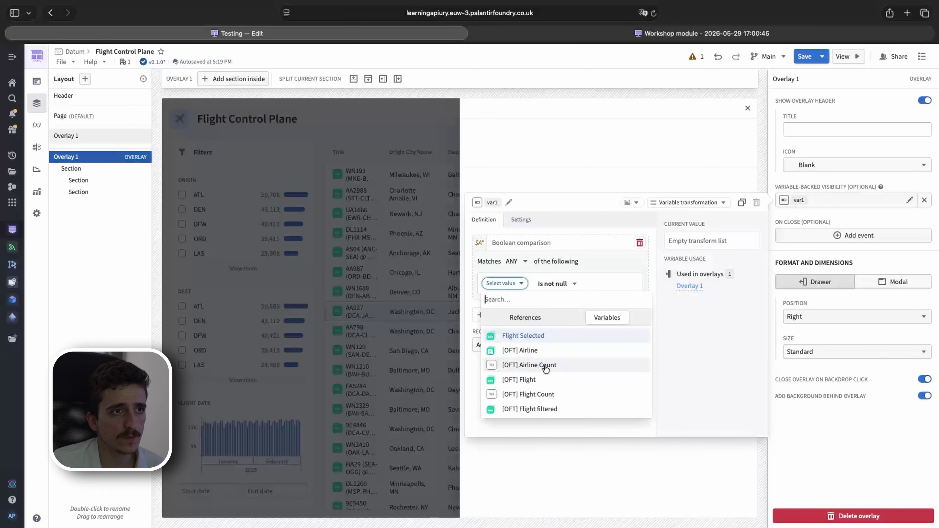
click(549, 342)
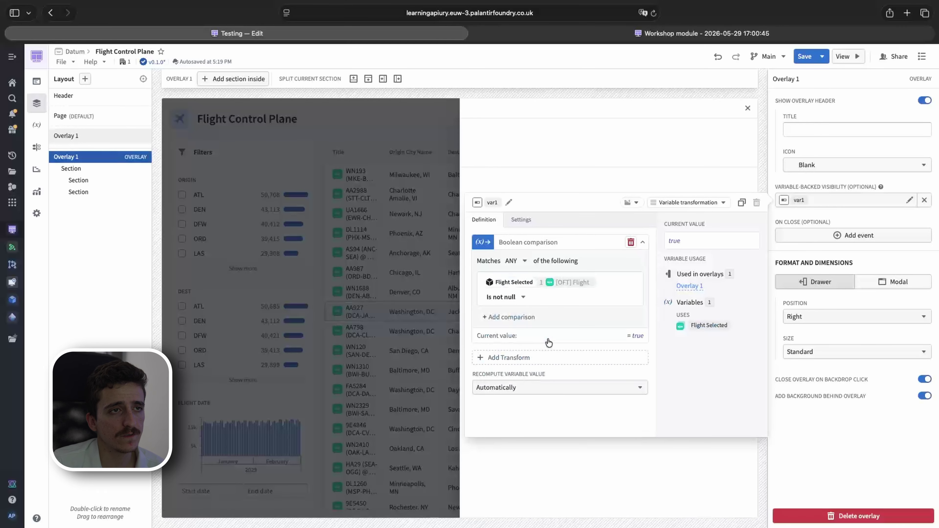
click(555, 454)
Step: Close the overlay and select flight AS94 in the table to test the overlay's visibility
click(409, 319)
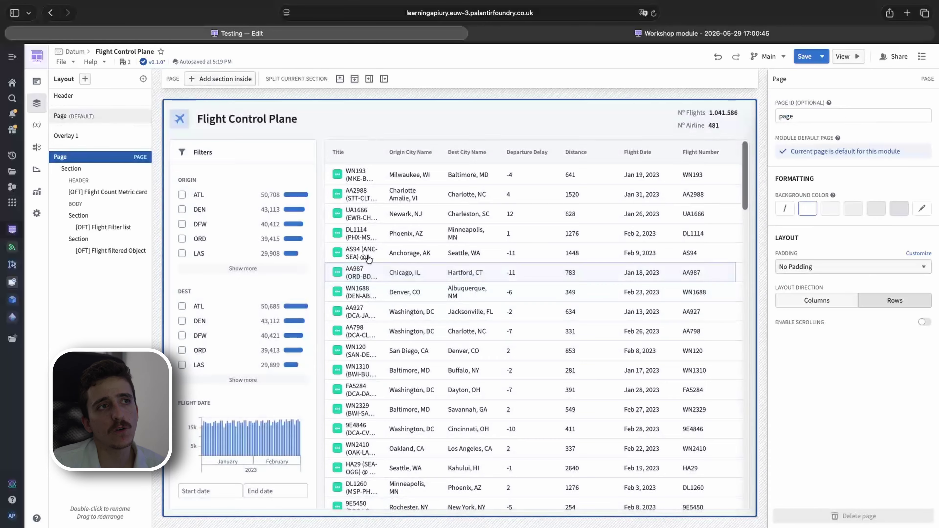
click(363, 255)
click(363, 254)
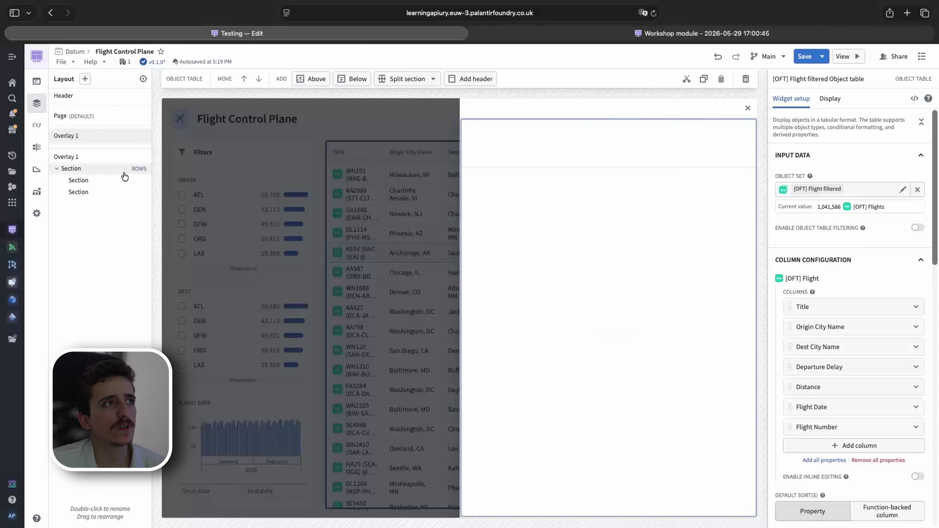
Step: Delete the upper empty section inside Overlay 1
click(99, 185)
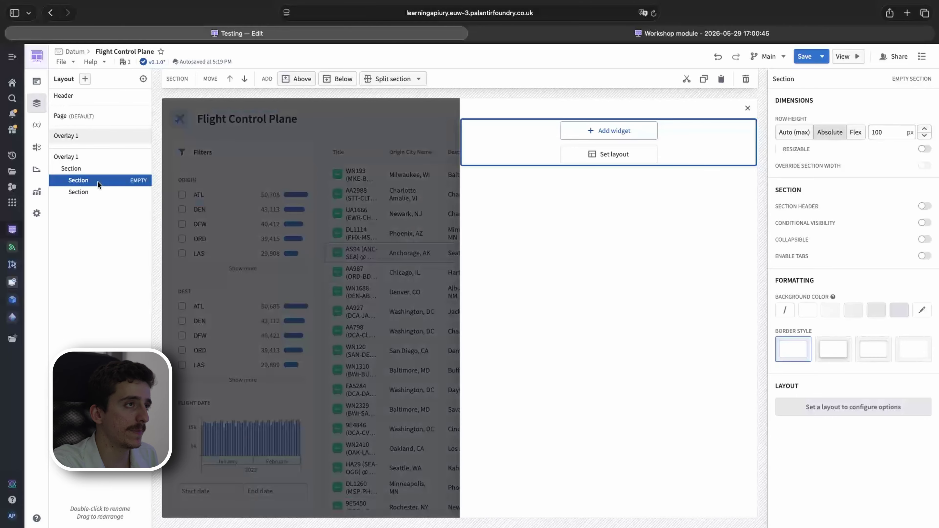
key(Delete)
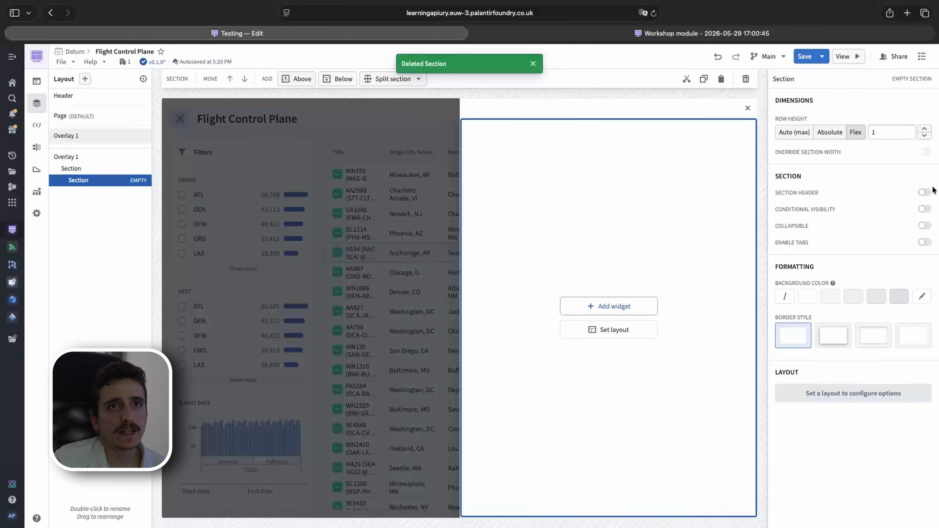
click(924, 192)
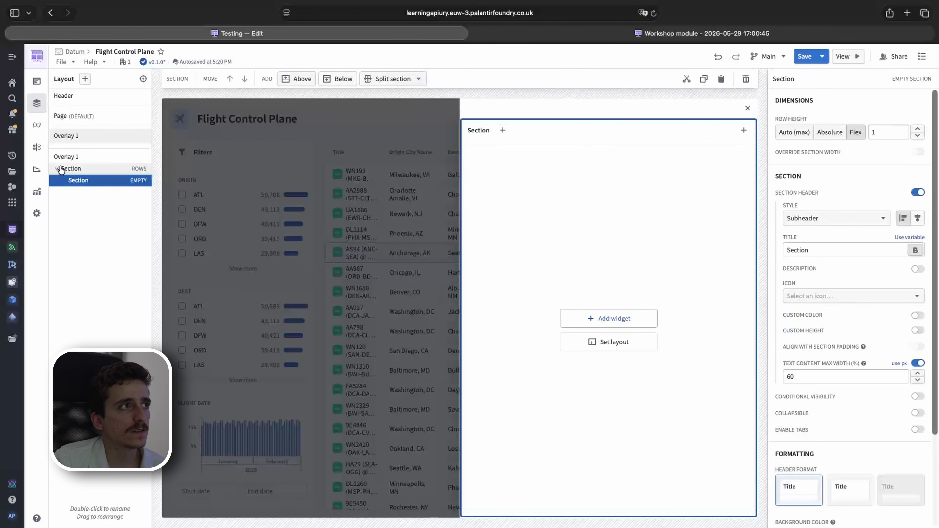
click(67, 159)
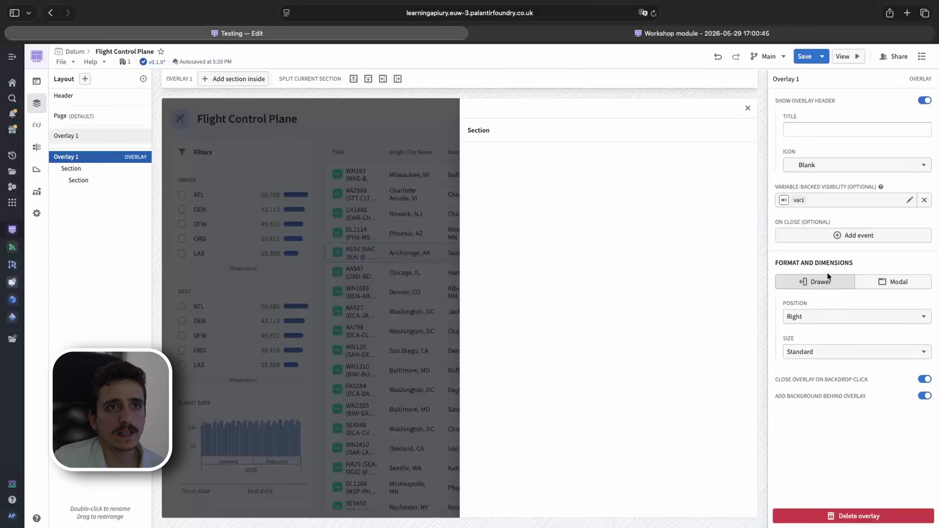
click(95, 169)
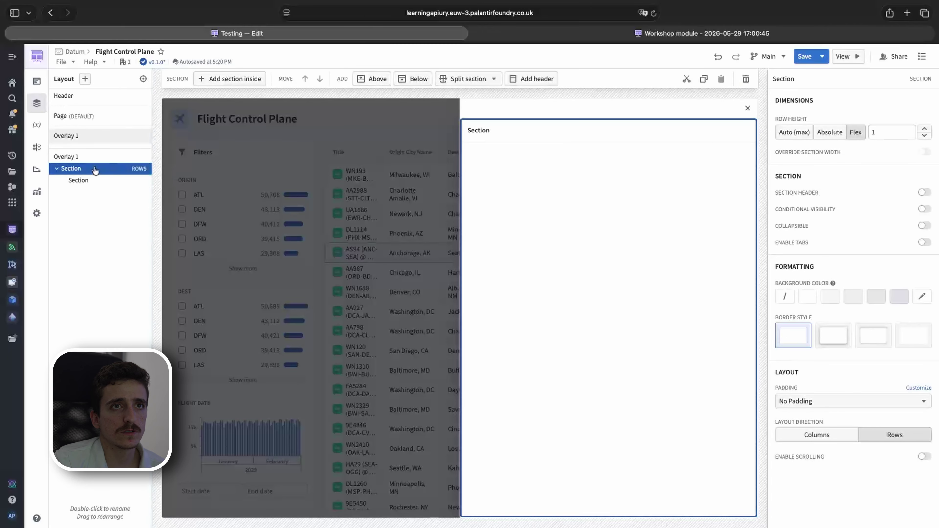
click(103, 179)
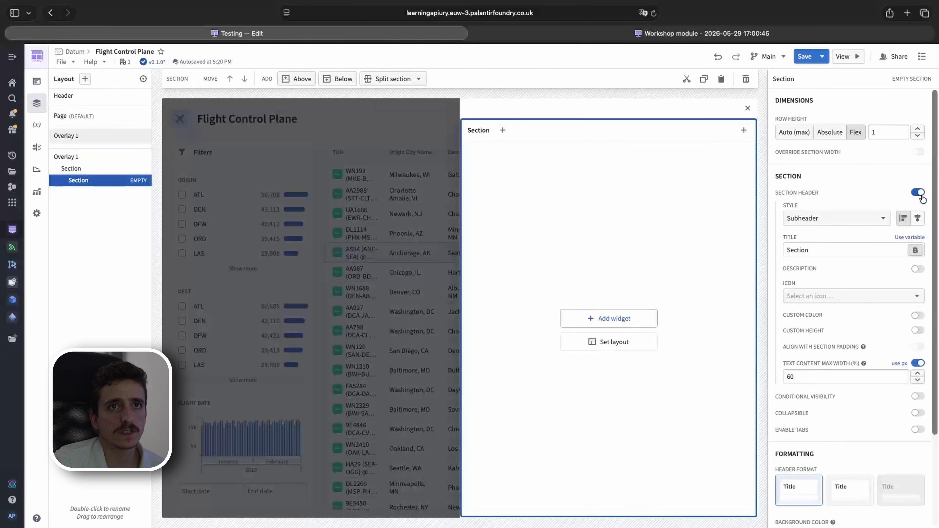
Step: Enable the section header on Overlay 1's outer section and title it "Flight Alerts"
click(73, 168)
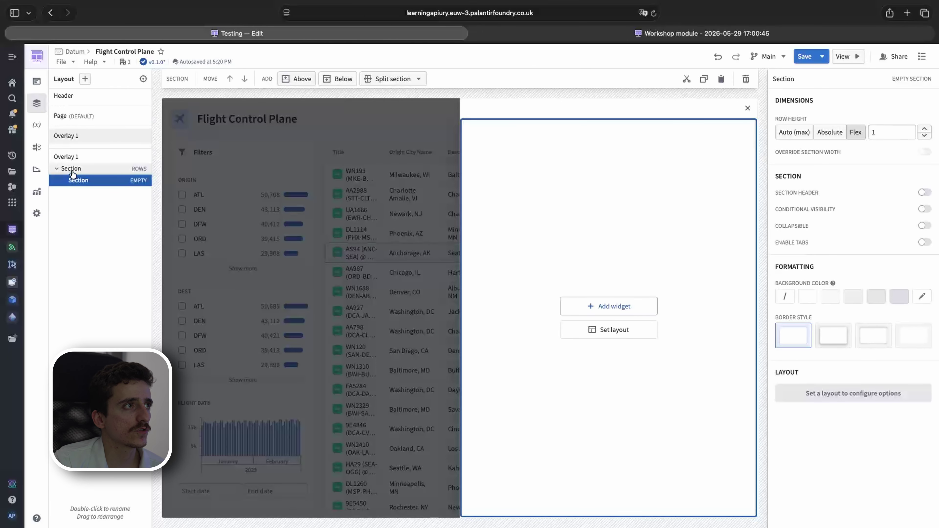
click(923, 193)
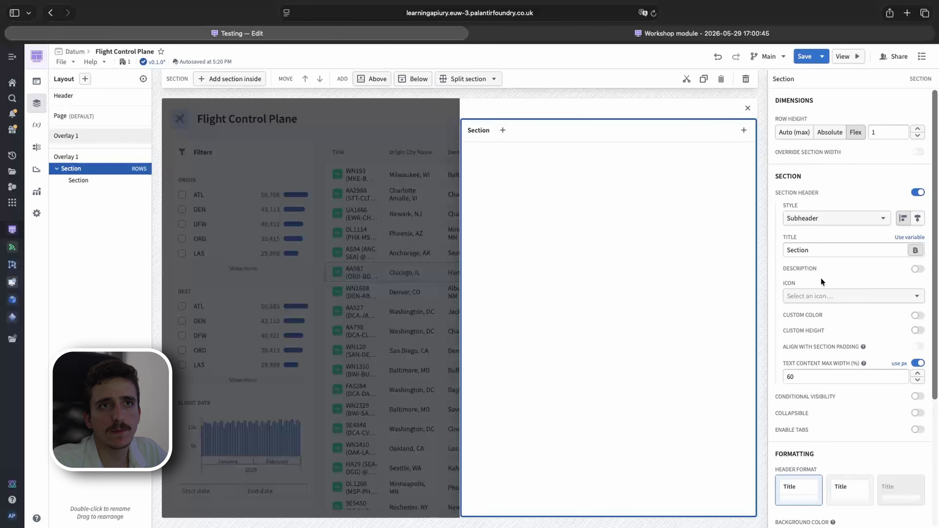
click(833, 250)
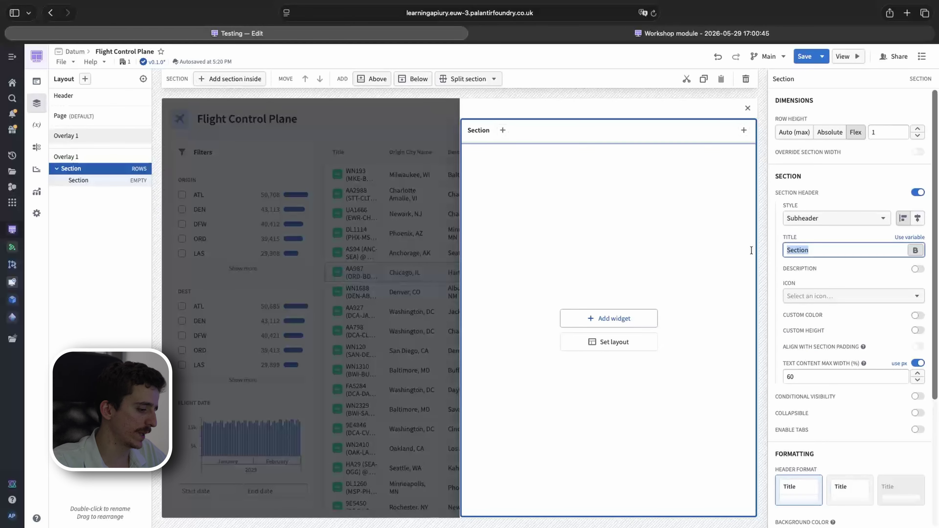
text(Flight Ale)
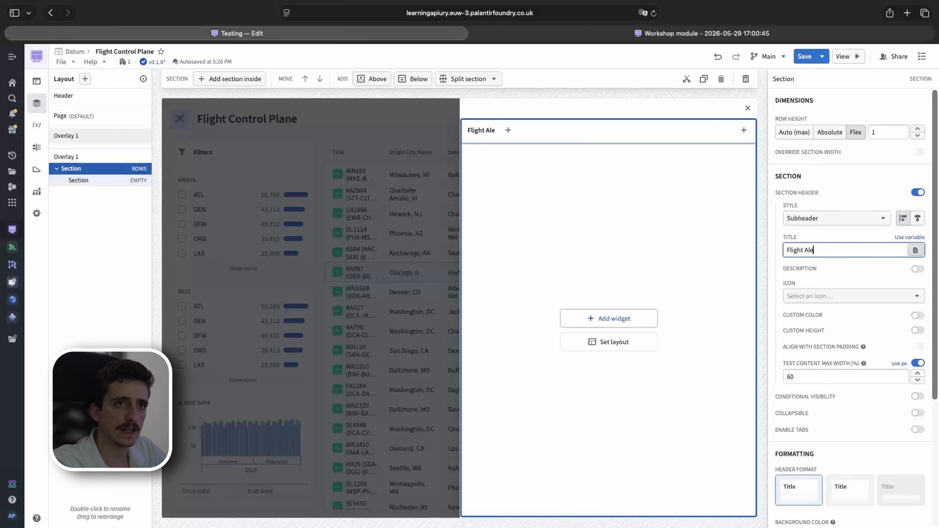
text(rts)
Step: Give the Flight Alerts section header a Warning sign icon with the custom color Orange 4
click(861, 296)
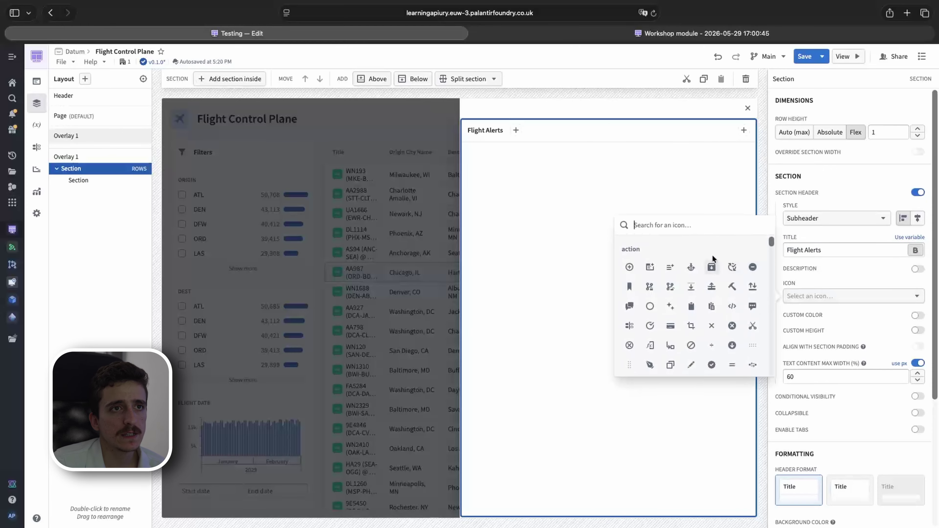
text(ale)
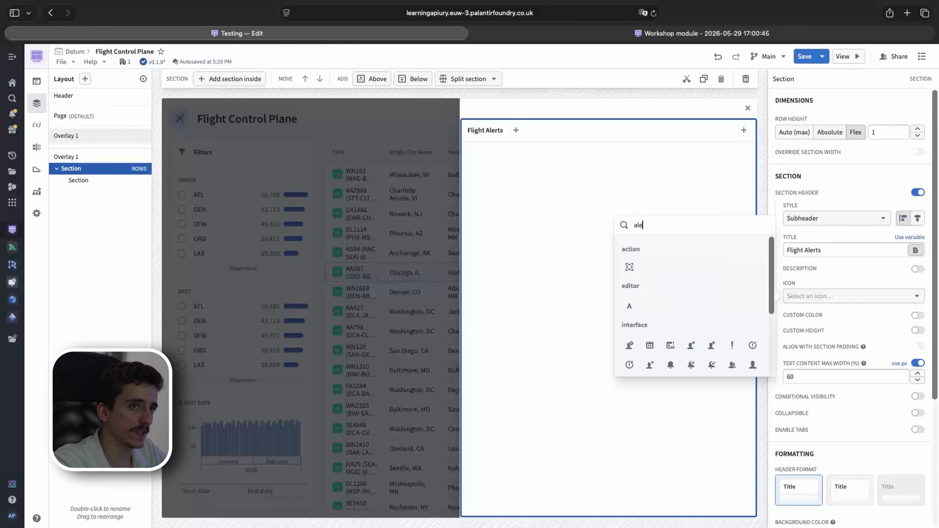
text(r)
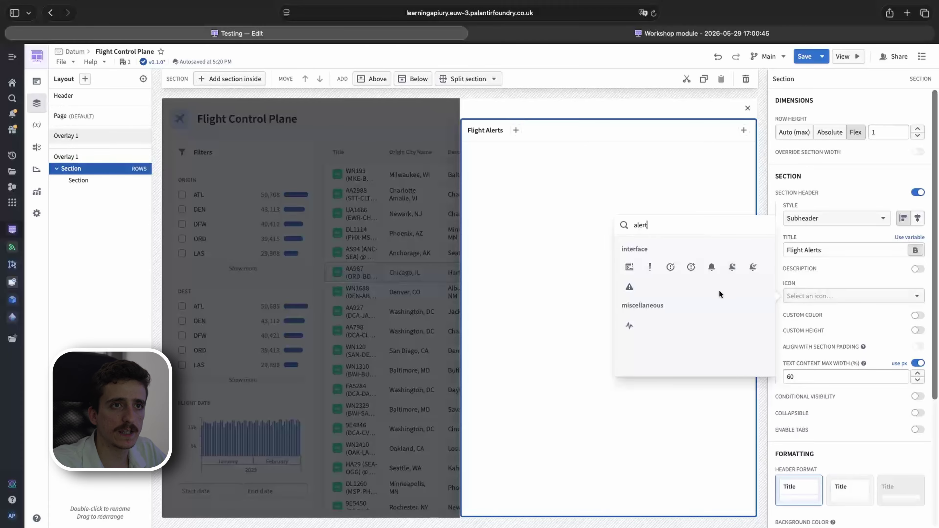
text(t)
click(630, 292)
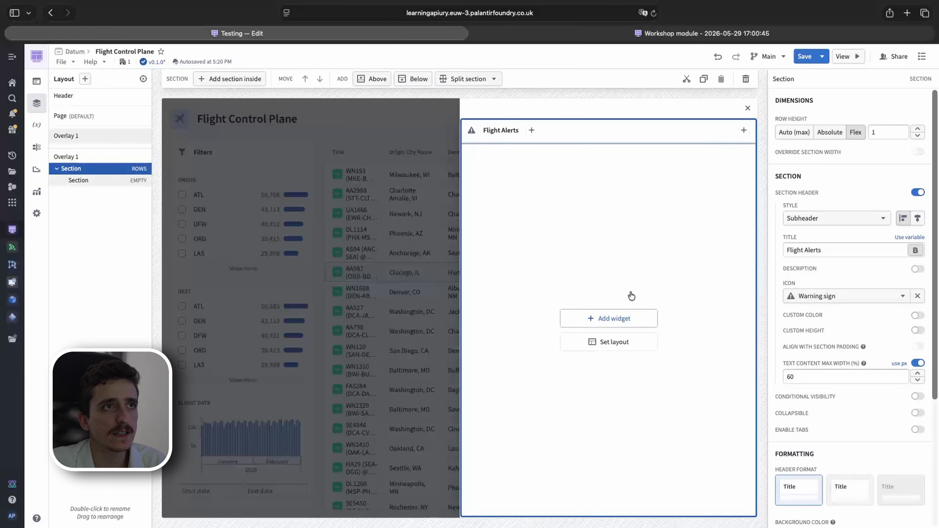
click(917, 316)
click(832, 327)
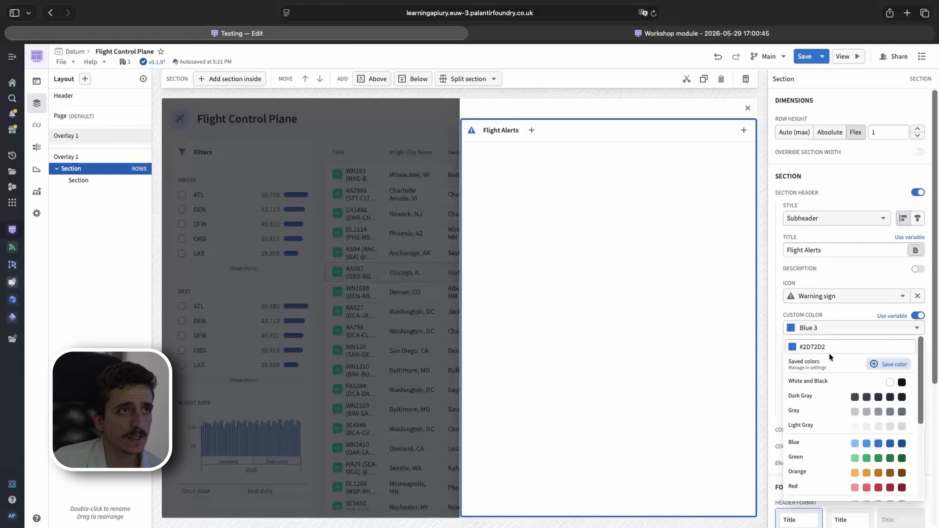
click(866, 473)
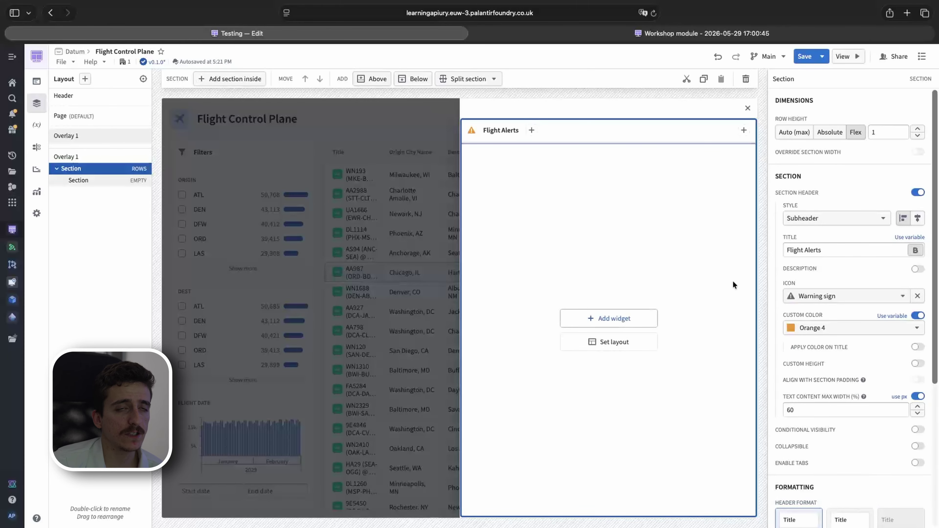
Step: Try the Page header and Header styles on the Flight Alerts section header, and settle on Callout header
click(823, 218)
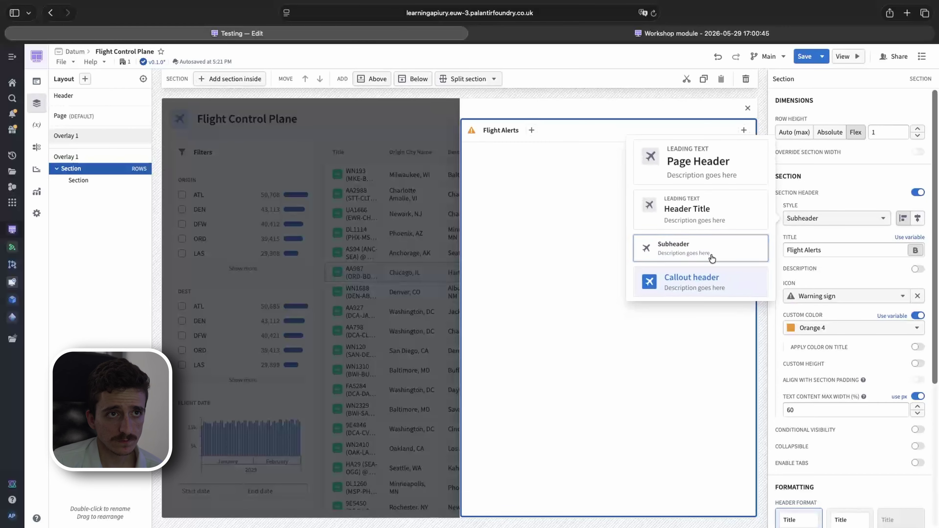
click(707, 171)
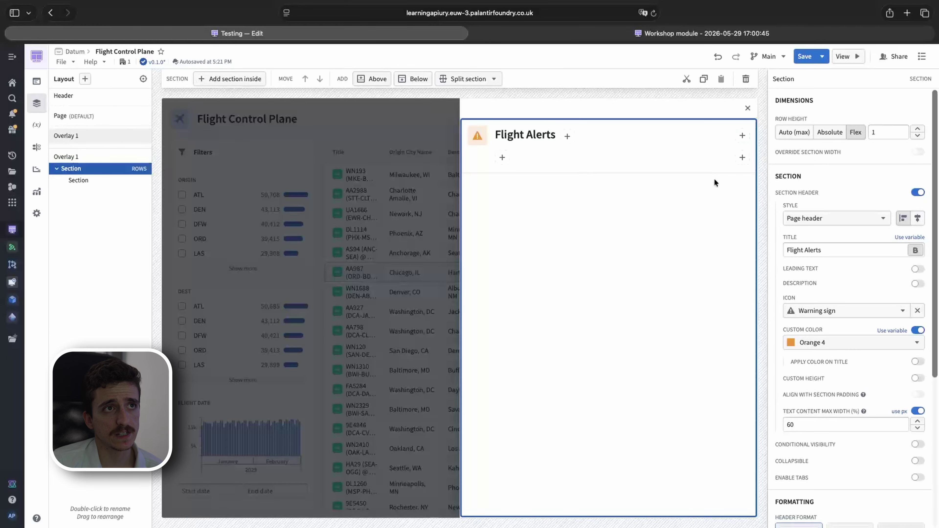
click(808, 221)
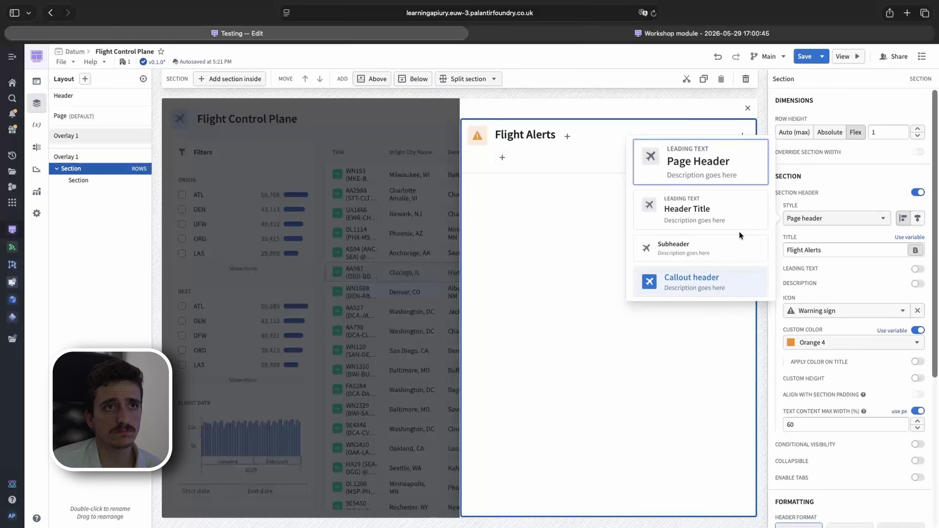
click(712, 212)
click(819, 221)
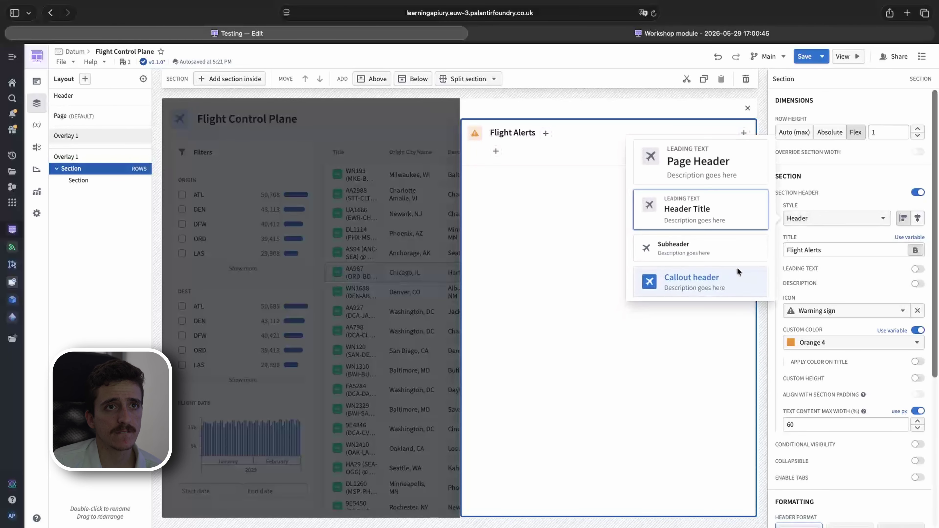
click(737, 270)
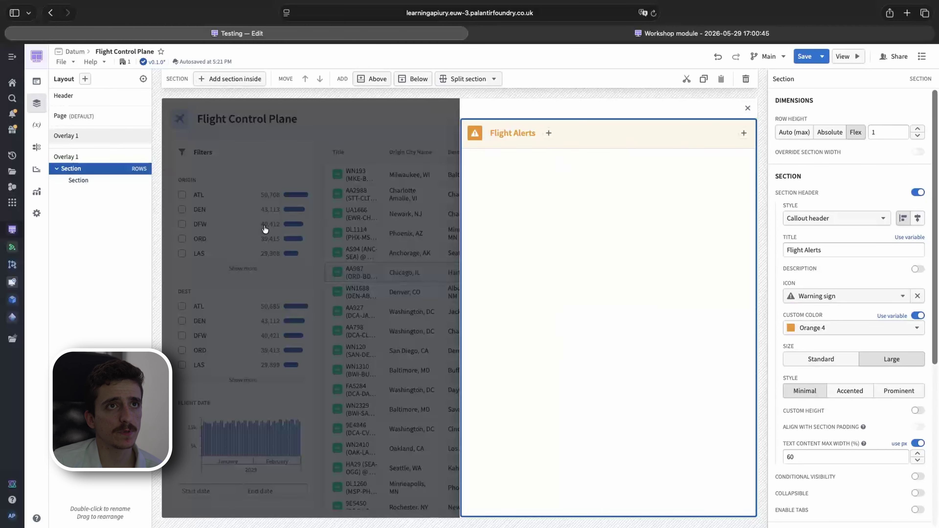
Step: Hide Overlay 1's own overlay header so only the Flight Alerts section header remains
click(88, 159)
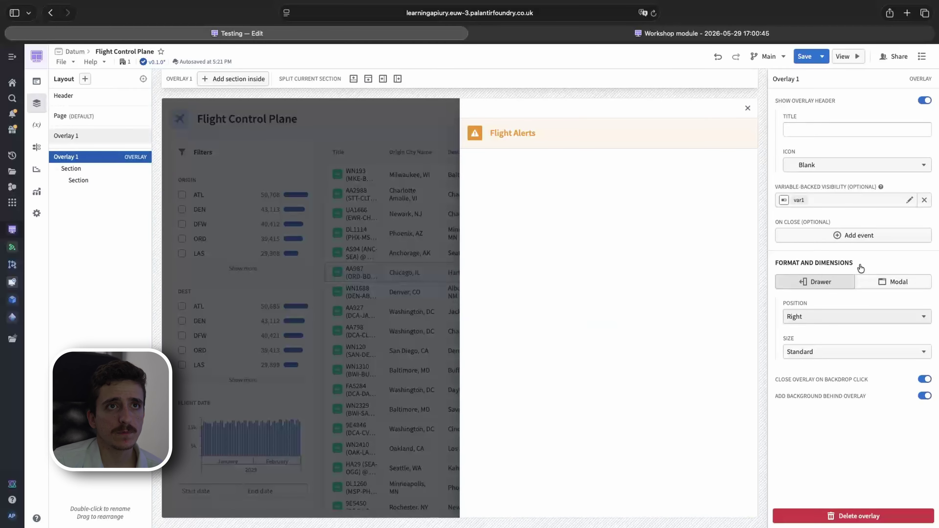
click(926, 100)
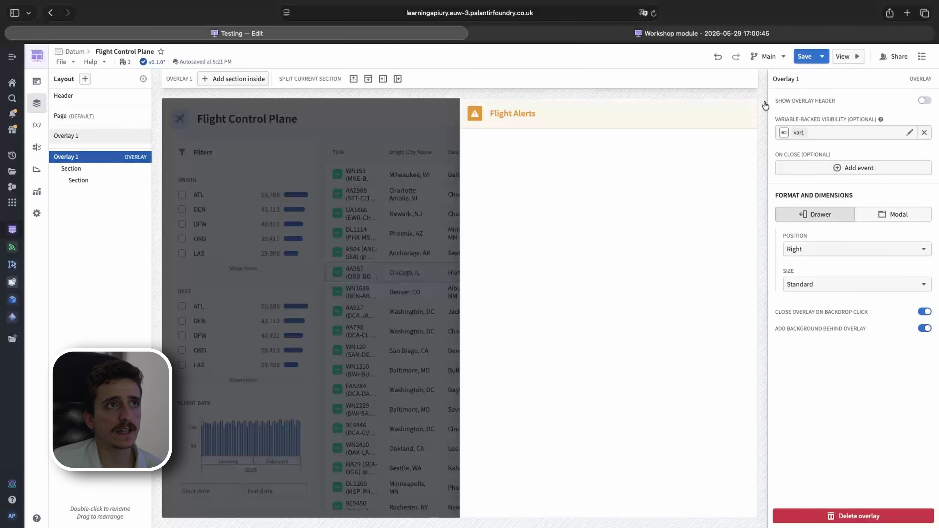
click(111, 168)
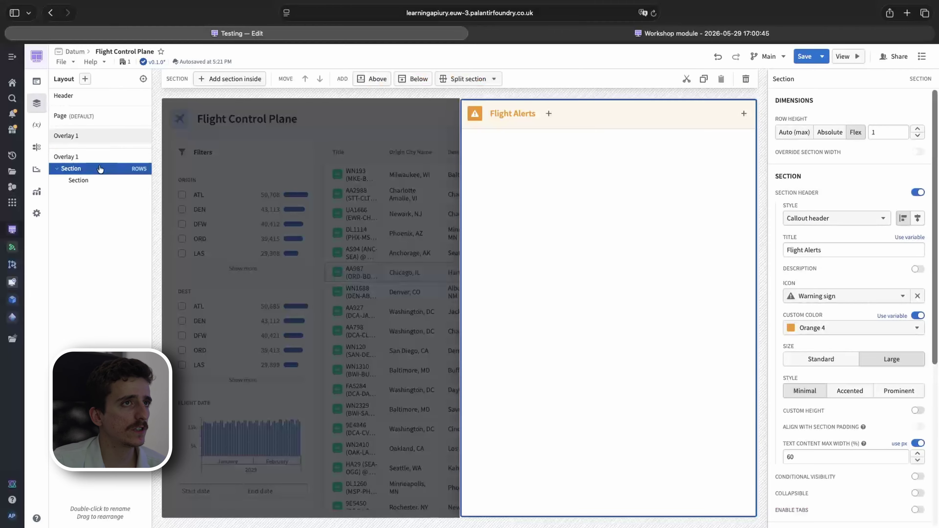
Step: Apply a Rows layout to the empty section below the Flight Alerts header
click(682, 242)
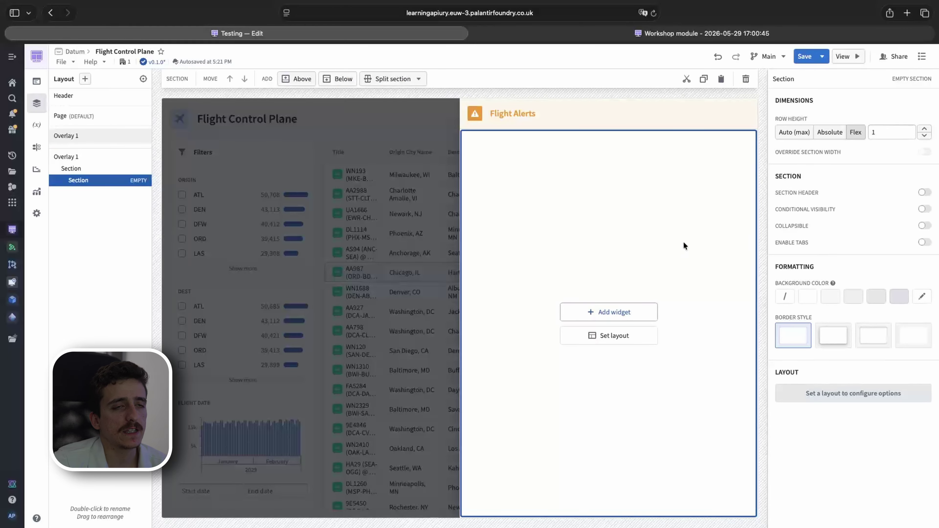
click(618, 336)
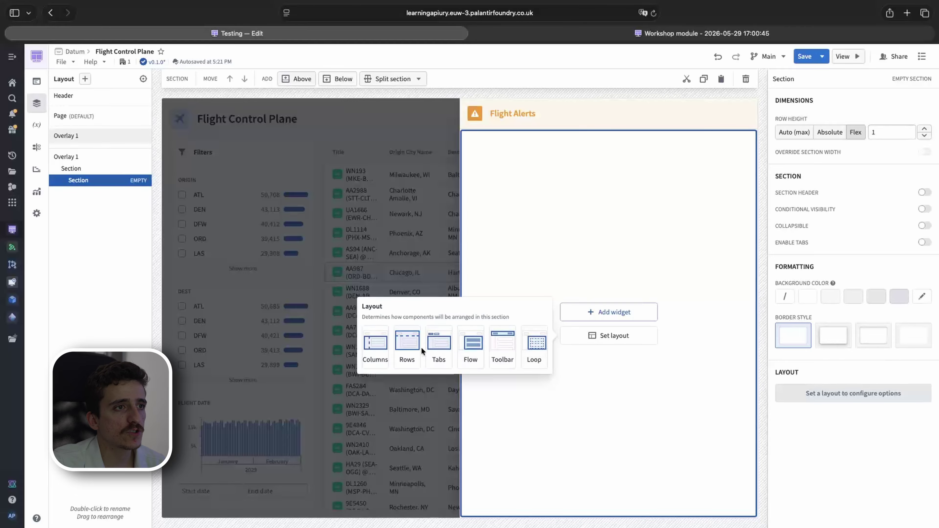
click(407, 345)
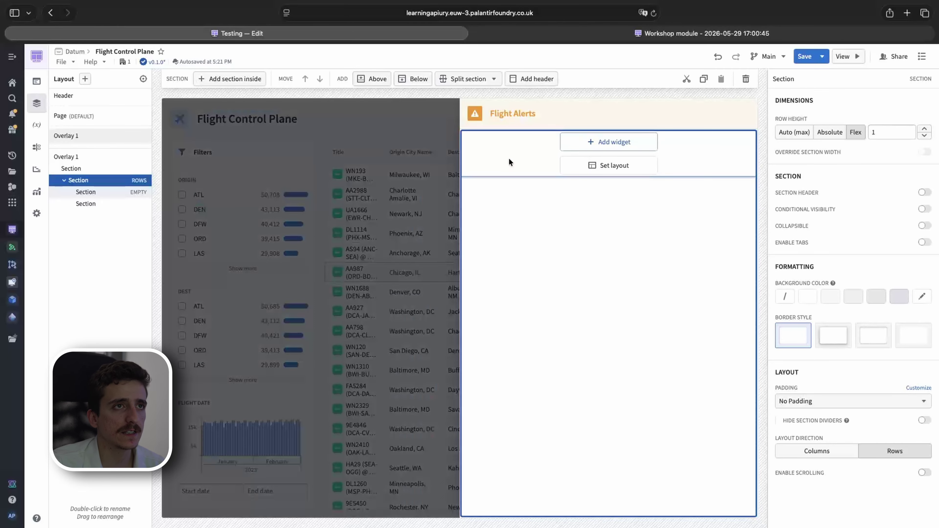
Step: Add a Button Group widget with a single button to the upper row below the Flight Alerts header
click(509, 160)
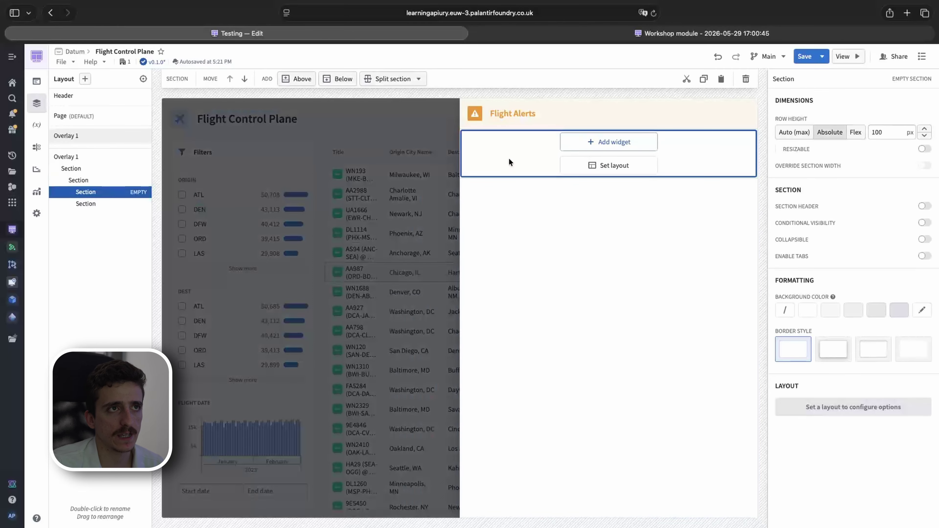
click(579, 143)
click(616, 241)
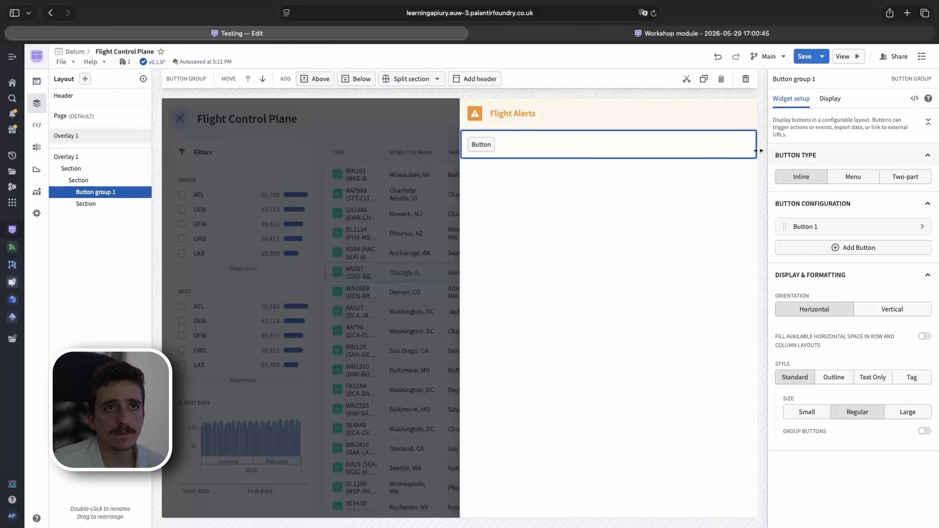
click(898, 247)
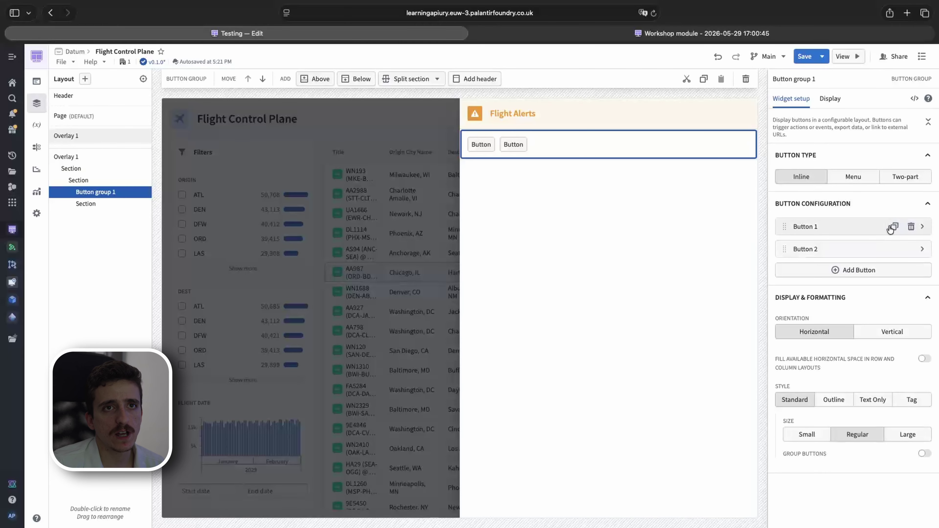
click(910, 251)
Step: Set the text of the button group's button to "Set Root Cause"
click(832, 226)
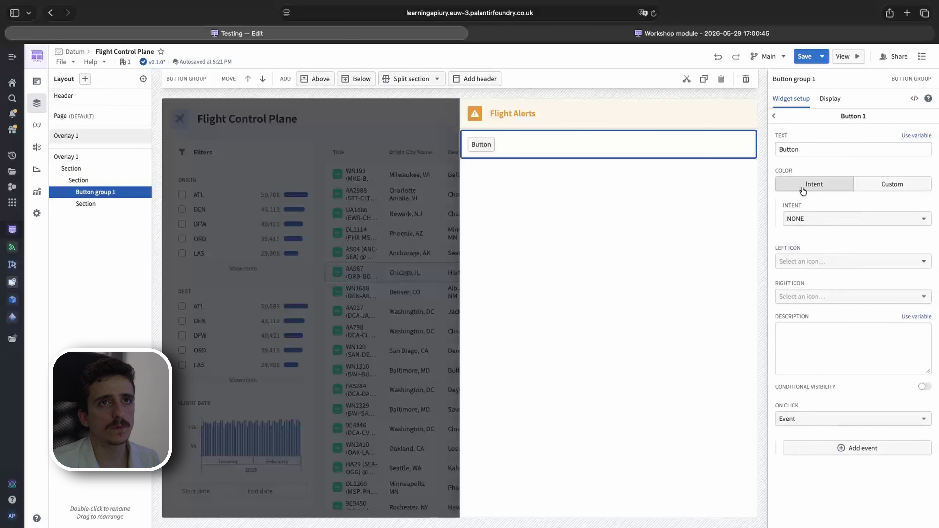
drag(806, 150, 738, 149)
text(Set)
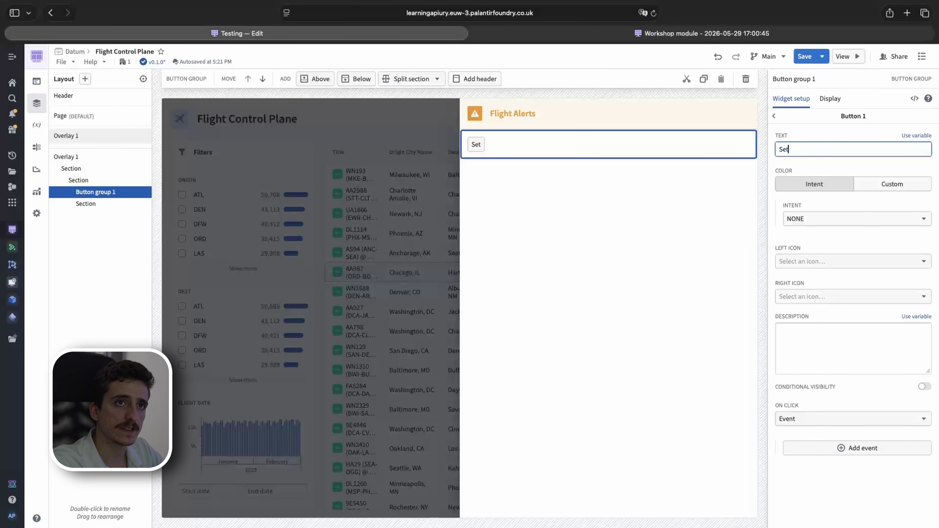
text( Root Caous)
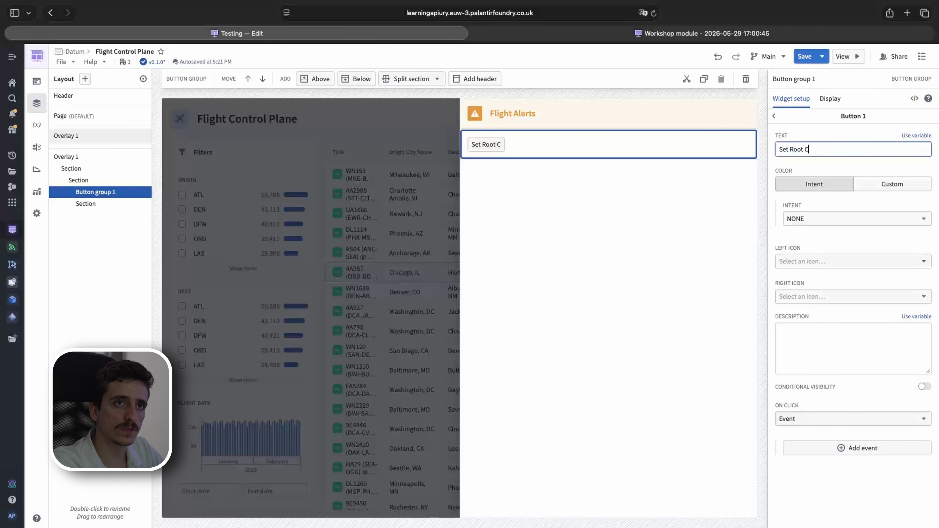
key(BackSpace)
key(BackSpace)
key(BackSpace)
text(use)
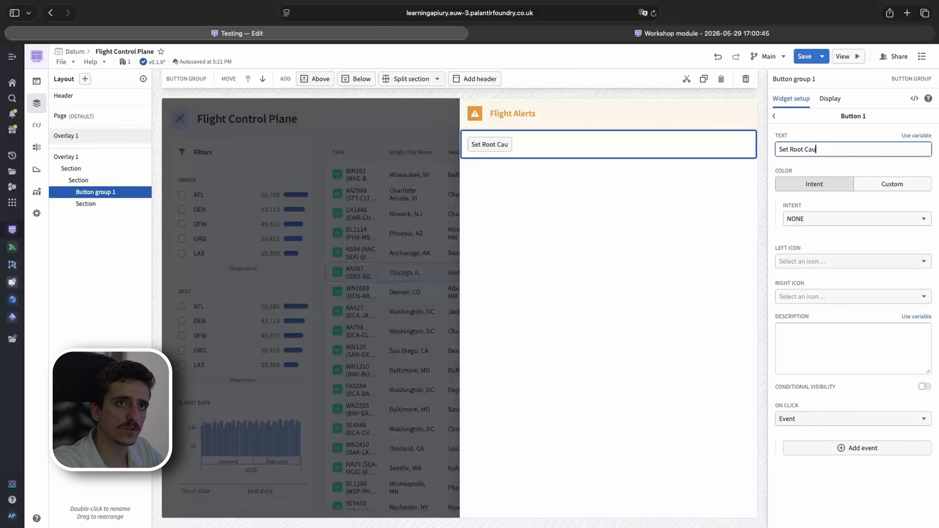
click(687, 211)
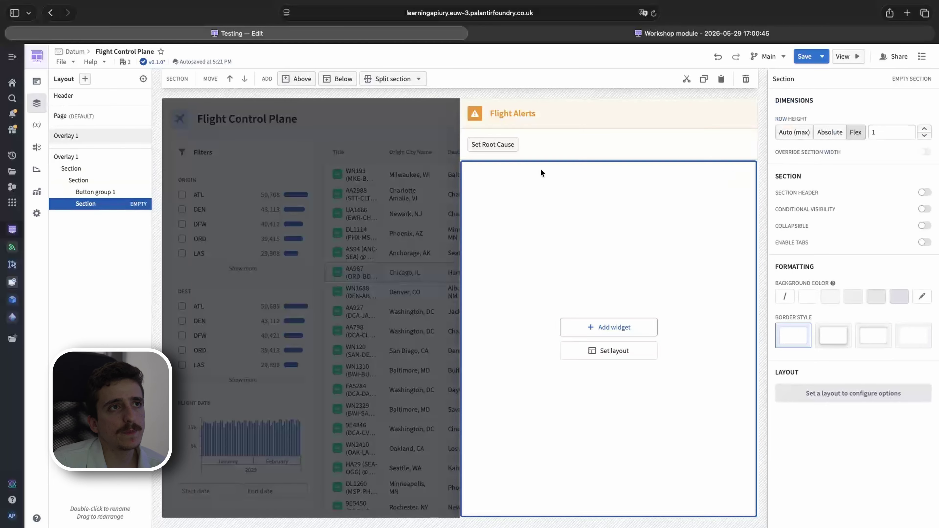
Step: Set the button group's size to Large and make it fill the available horizontal space
click(549, 157)
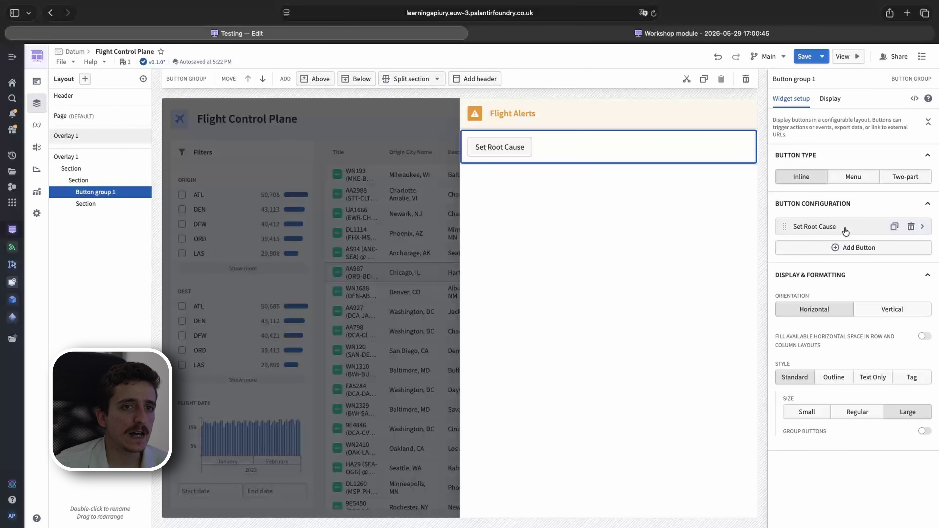
click(923, 337)
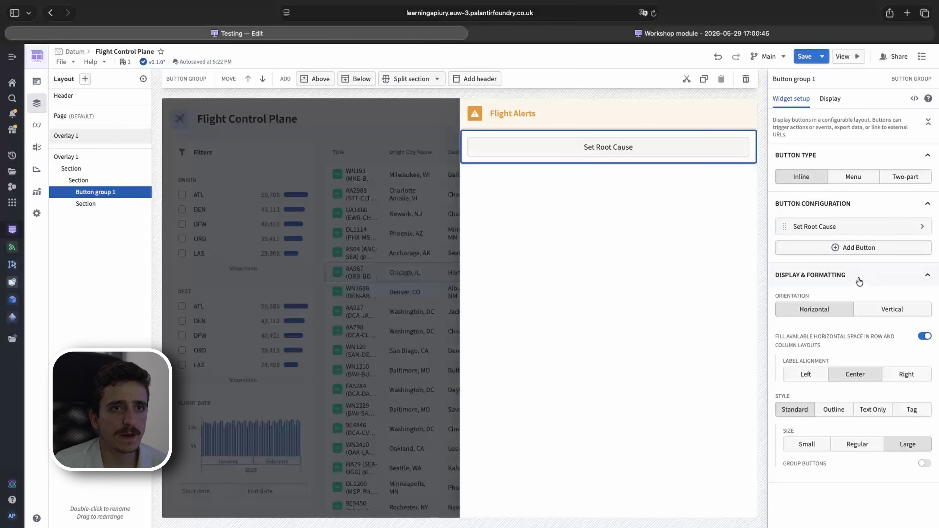
Step: Set the Set Root Cause button's custom color to Green 5 and its left icon to Build
click(849, 228)
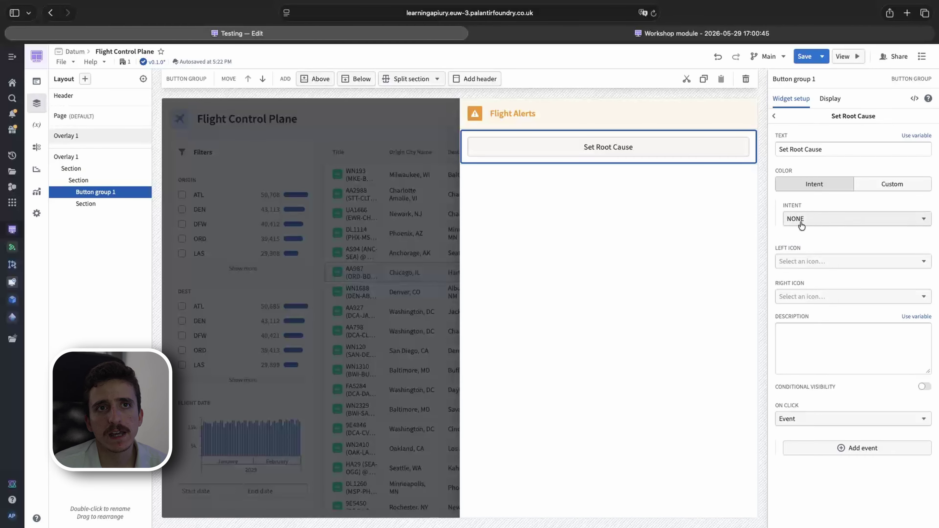
click(865, 188)
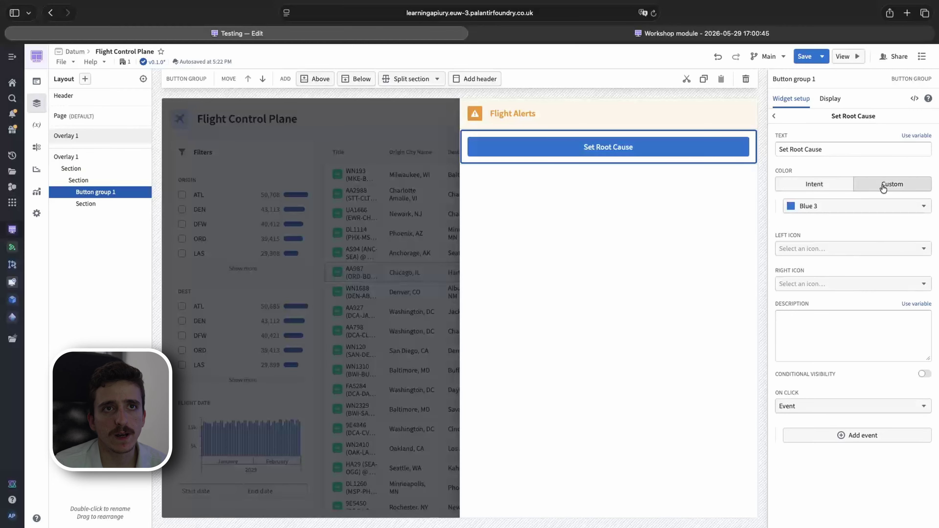
click(837, 207)
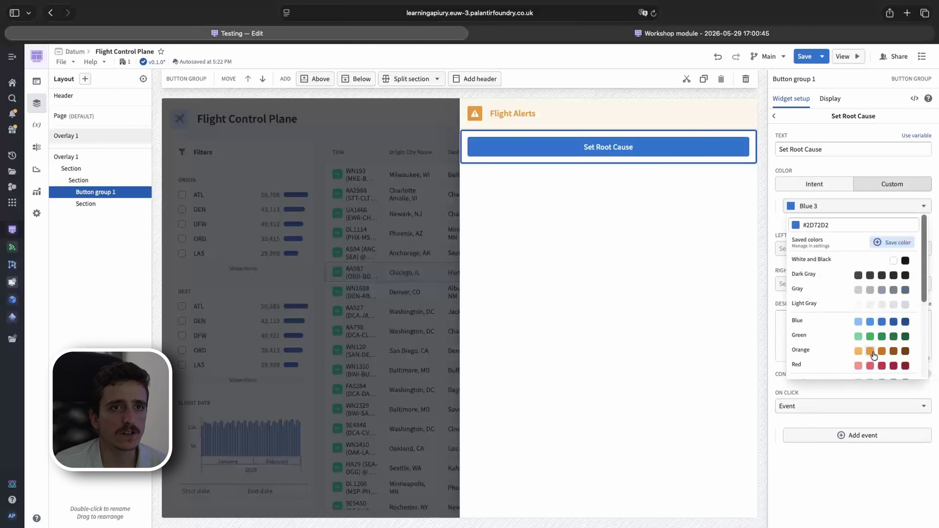
click(870, 350)
click(830, 208)
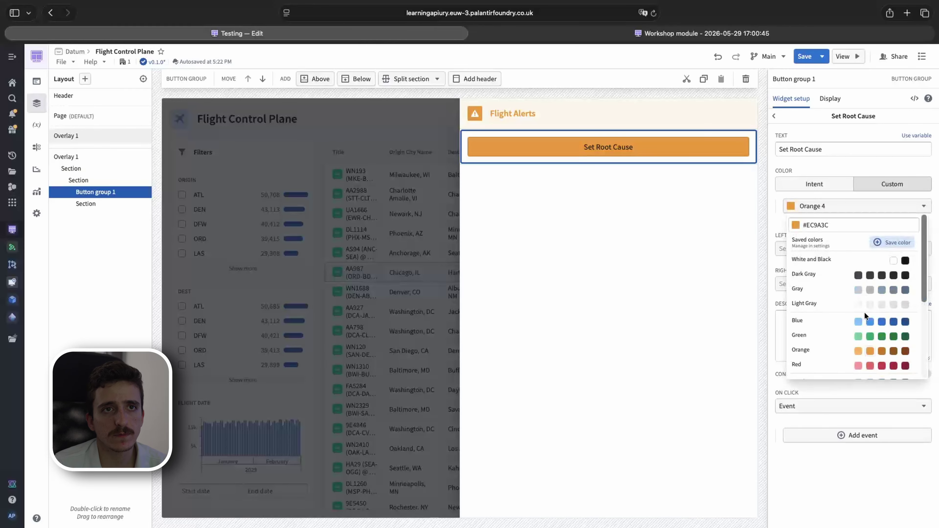
click(867, 339)
click(869, 213)
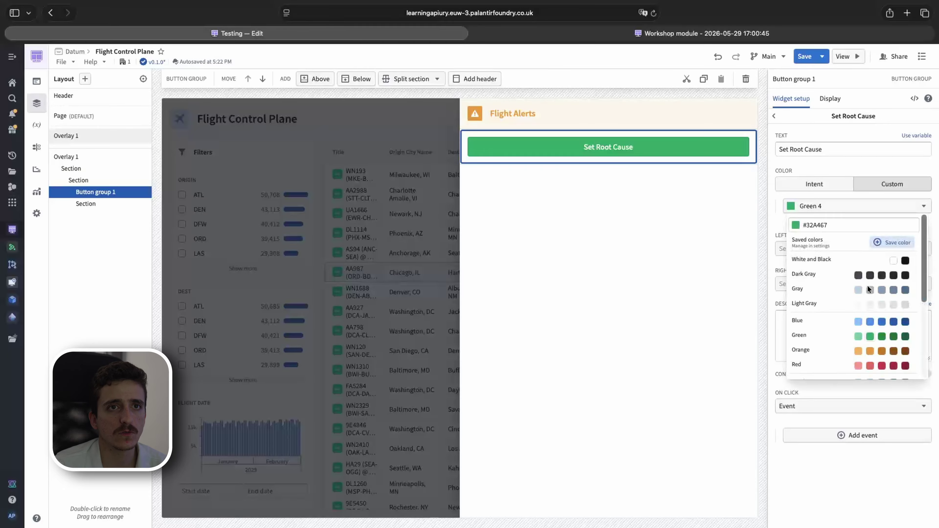
click(860, 339)
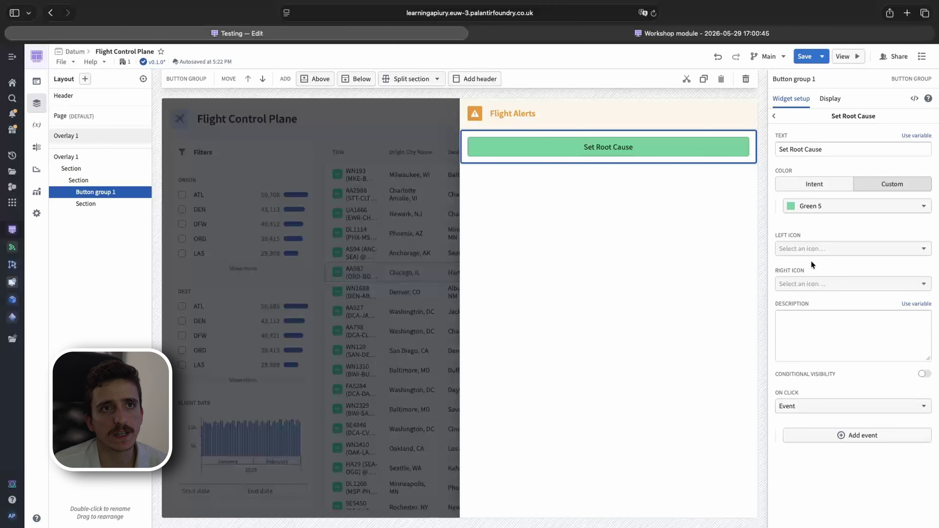
click(814, 254)
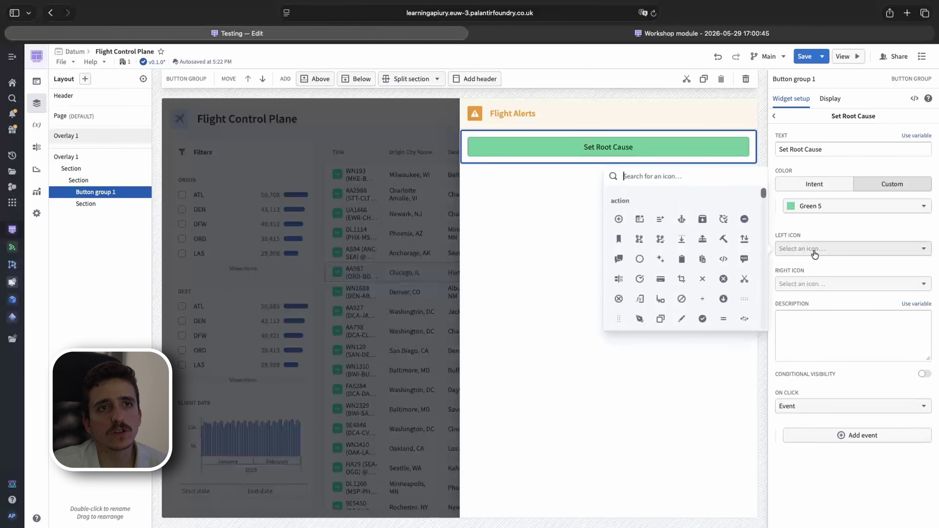
click(722, 238)
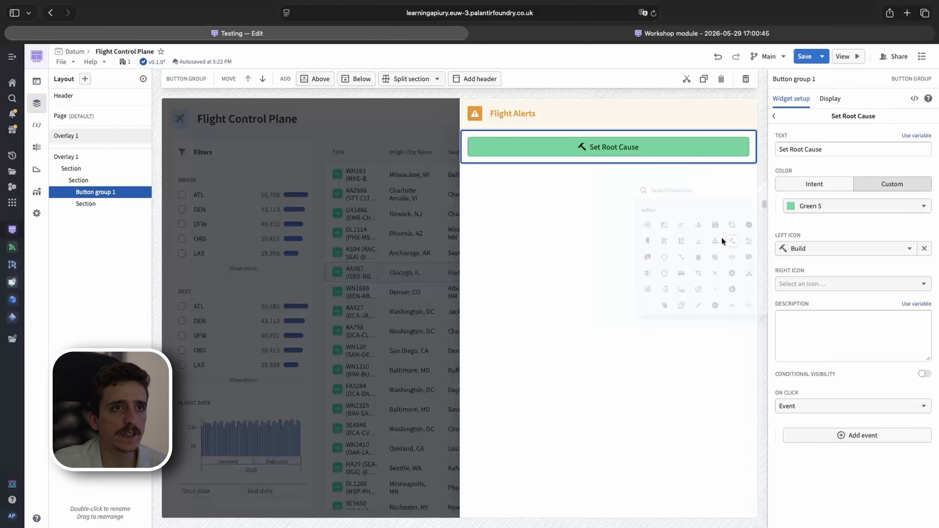
click(847, 287)
click(726, 313)
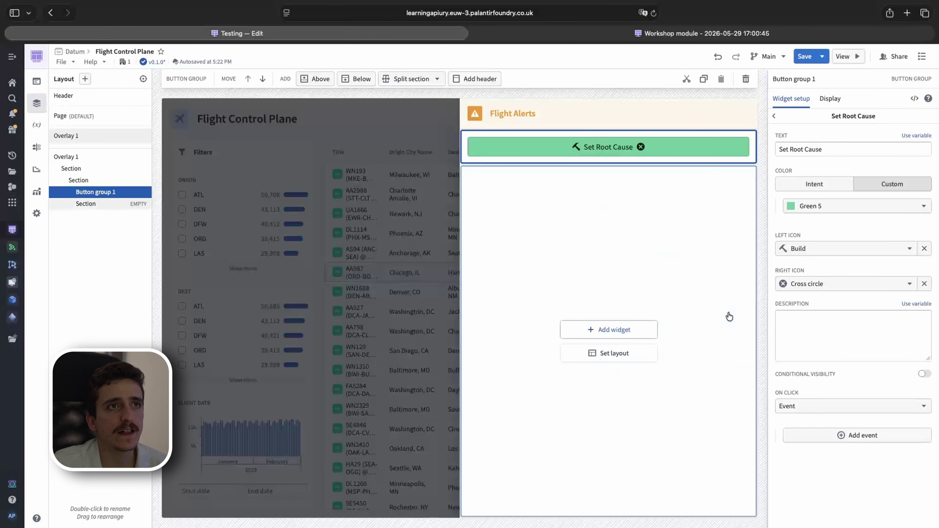
click(924, 284)
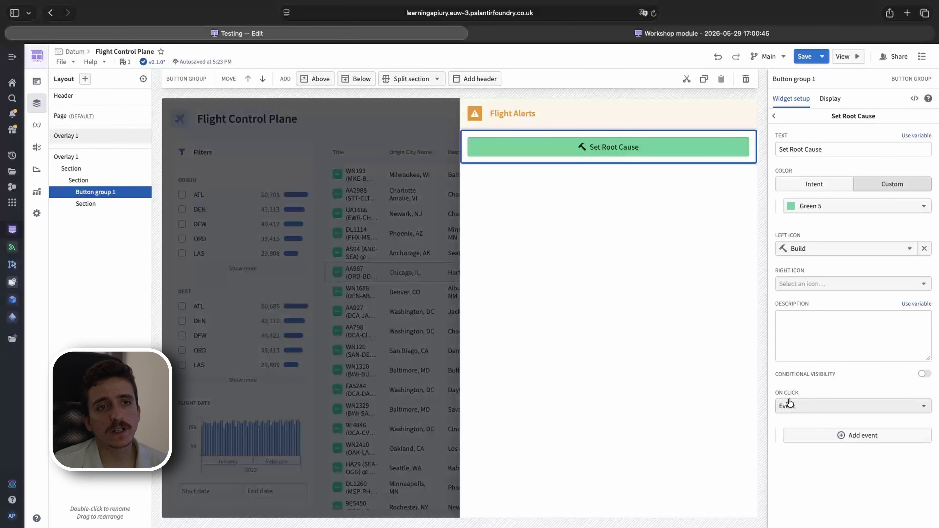
Step: Make the Set Root Cause button trigger the [OFT] Assign root cause action on click
click(788, 409)
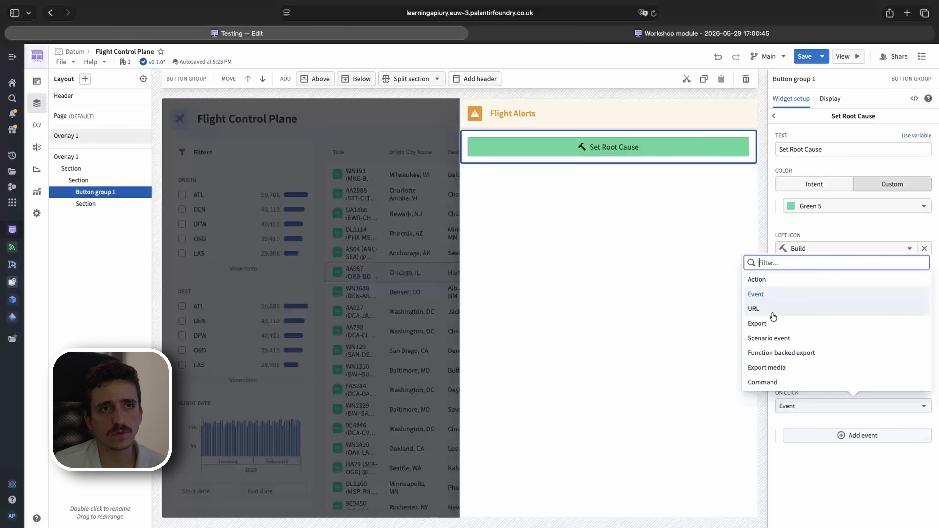
click(772, 286)
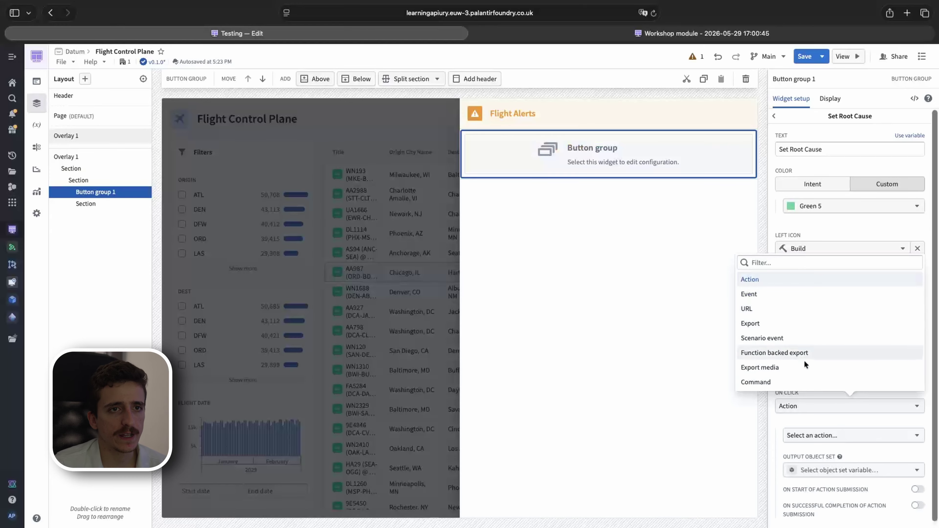
click(808, 435)
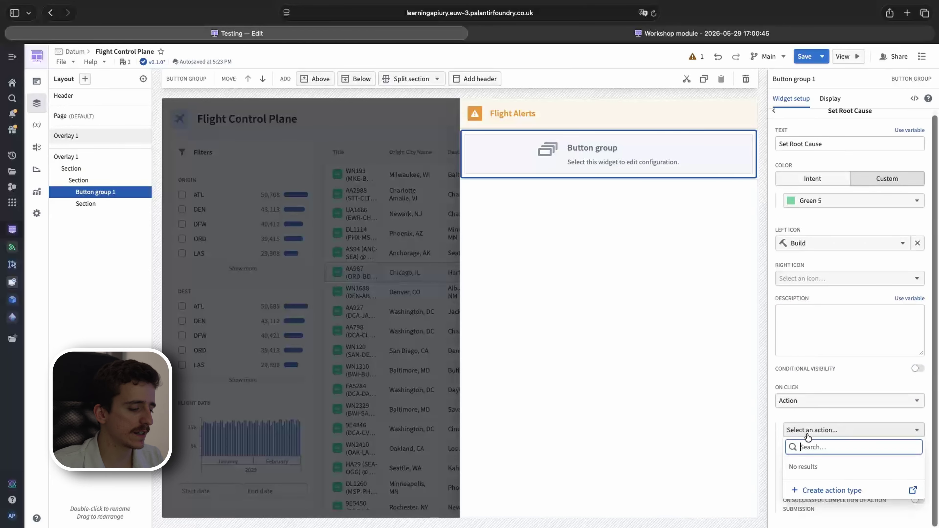
text(oft)
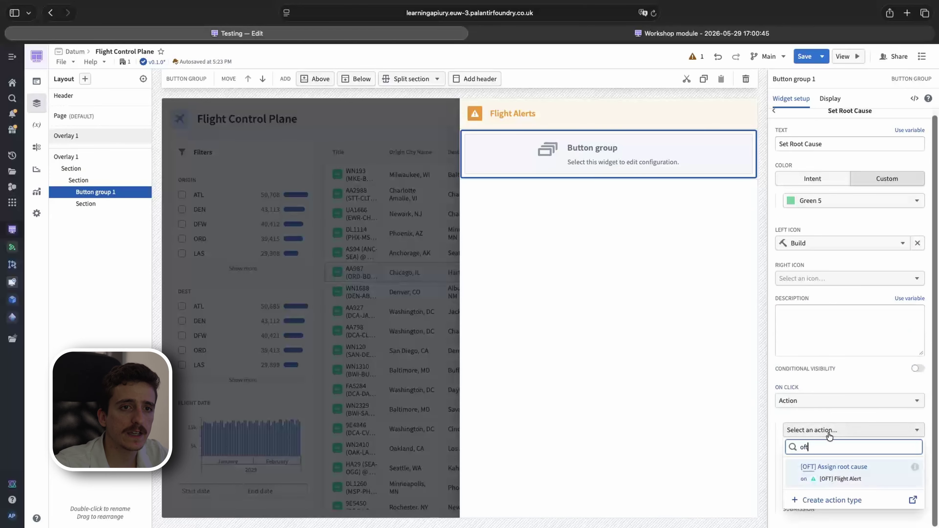
click(838, 473)
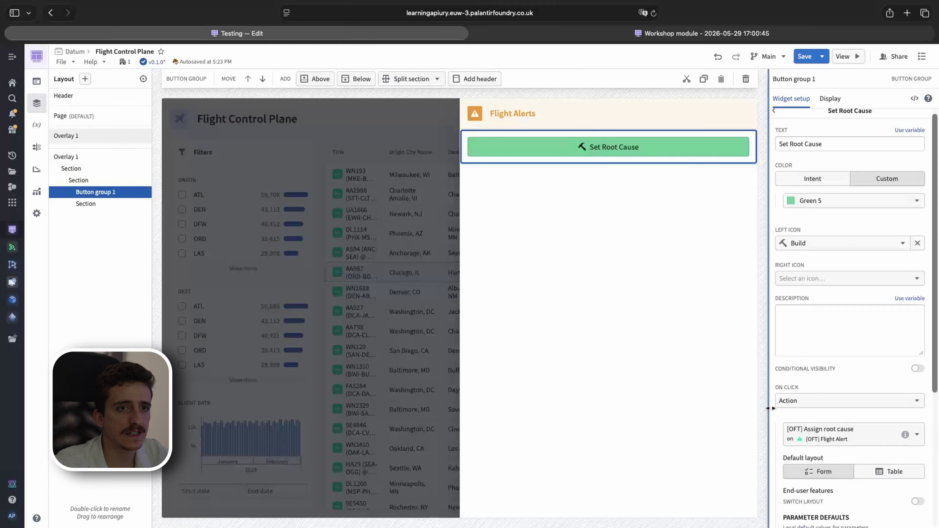
Step: Review the button's action options, open its Assign root cause form for a check, and close it
scroll(855, 436, down, 4)
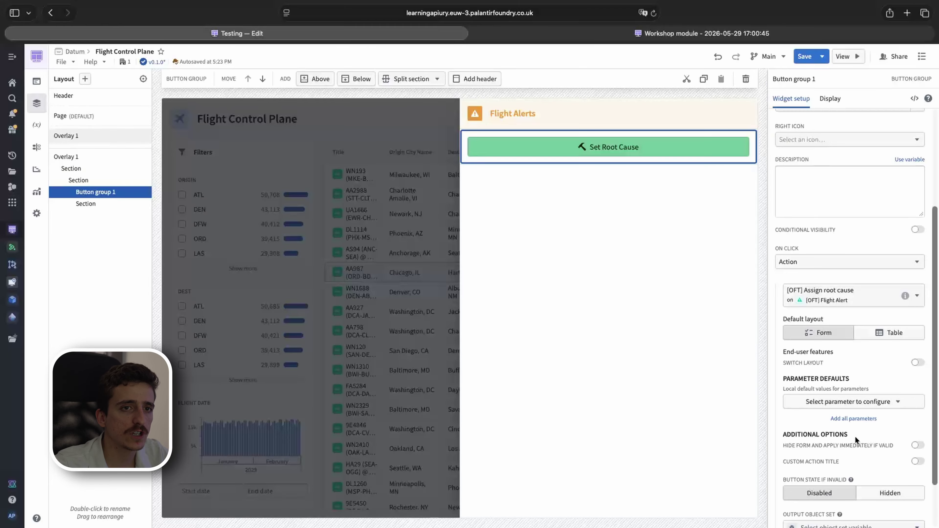
click(581, 145)
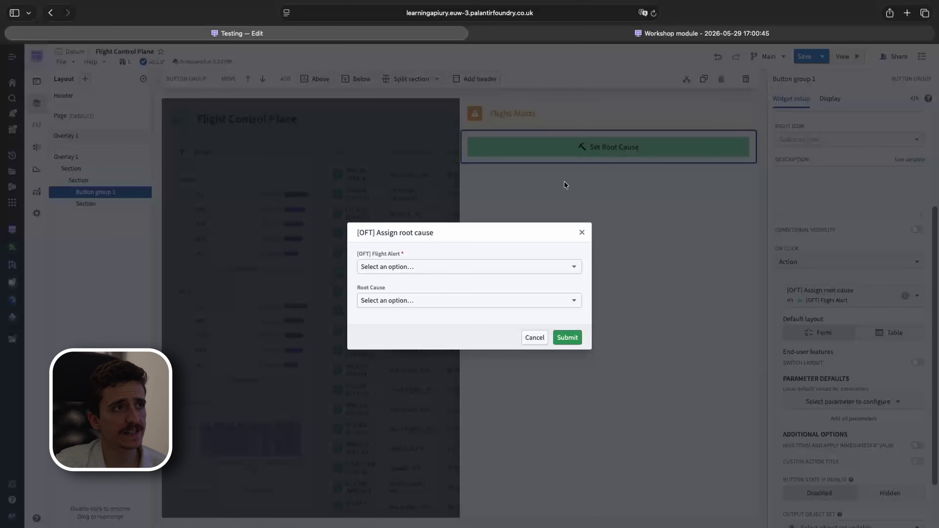
click(564, 181)
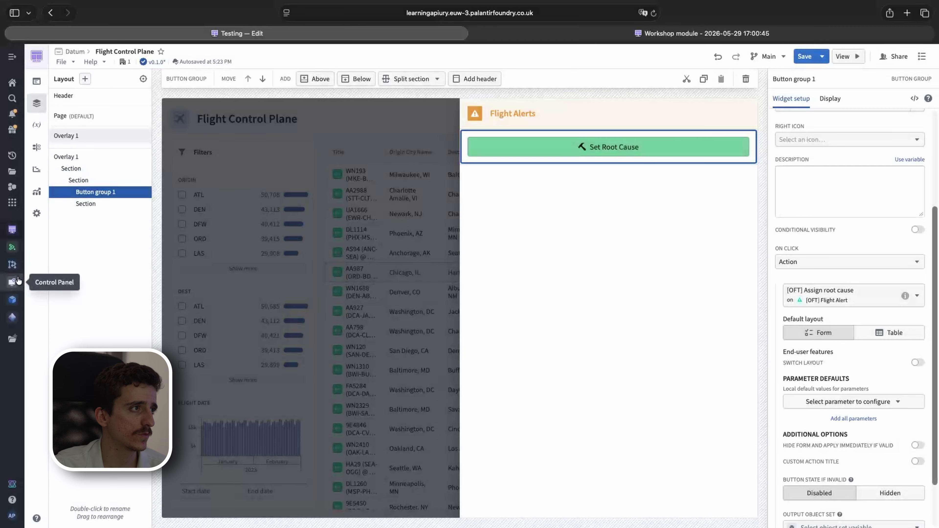
Step: Open Ontology Manager in a separate browser tab beside the module and find the [OFT] Assign root cause action type there
click(14, 304)
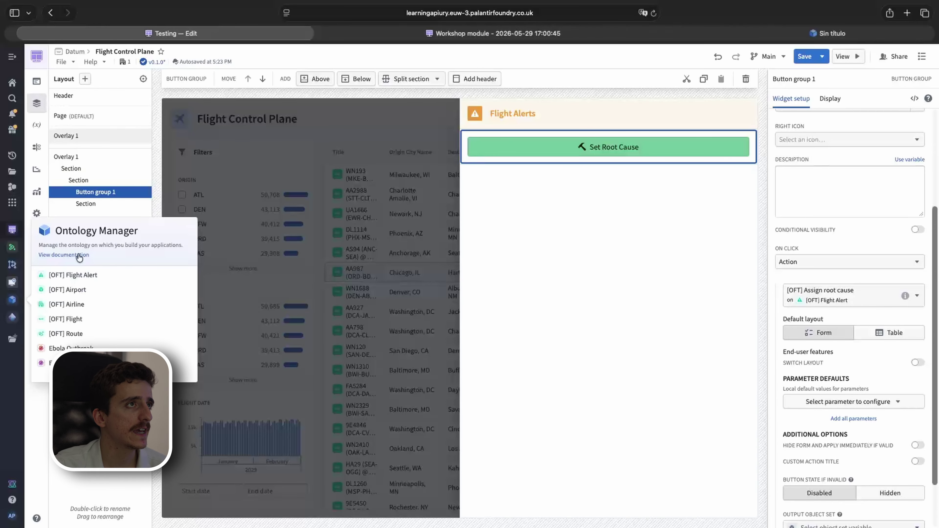
click(735, 32)
drag(753, 29, 491, 41)
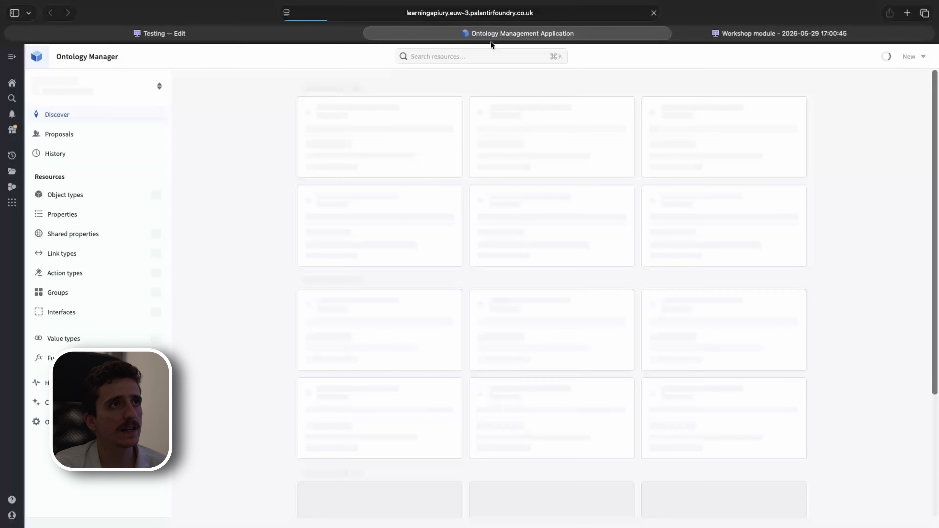
click(433, 55)
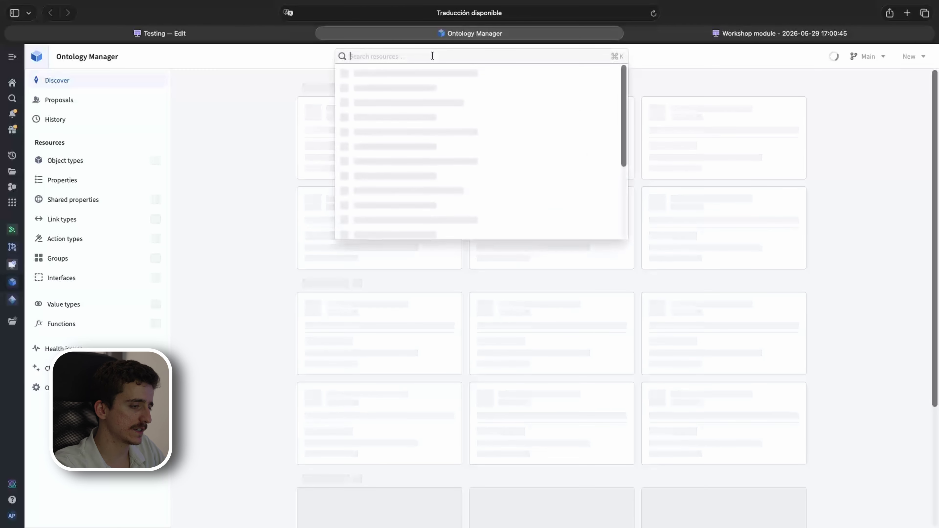
text(oft)
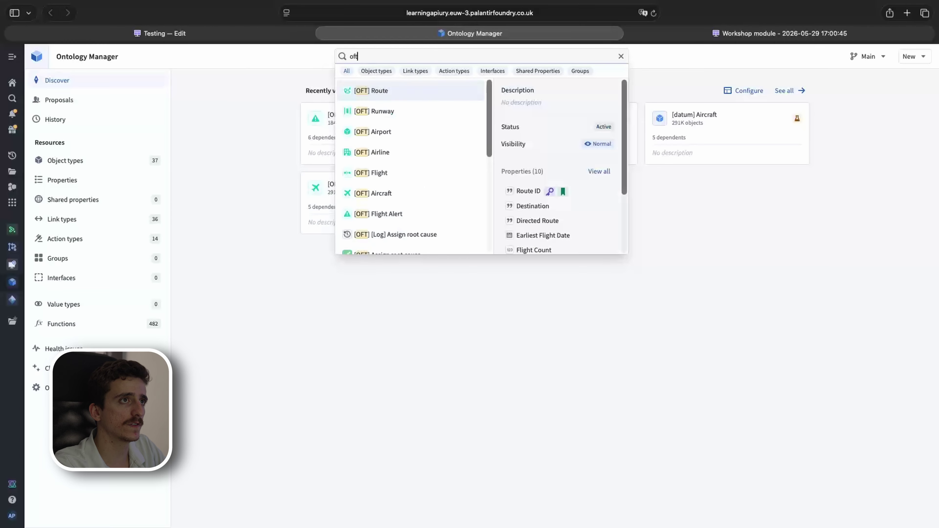
click(458, 72)
click(394, 90)
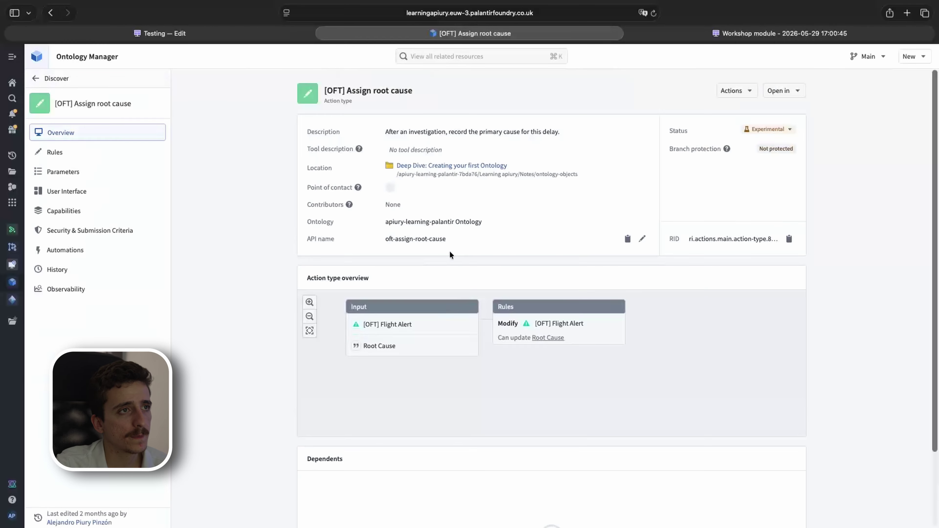
Step: Examine the action type's rules and the Root Cause parameter's constraints and multiple-choice options
click(98, 152)
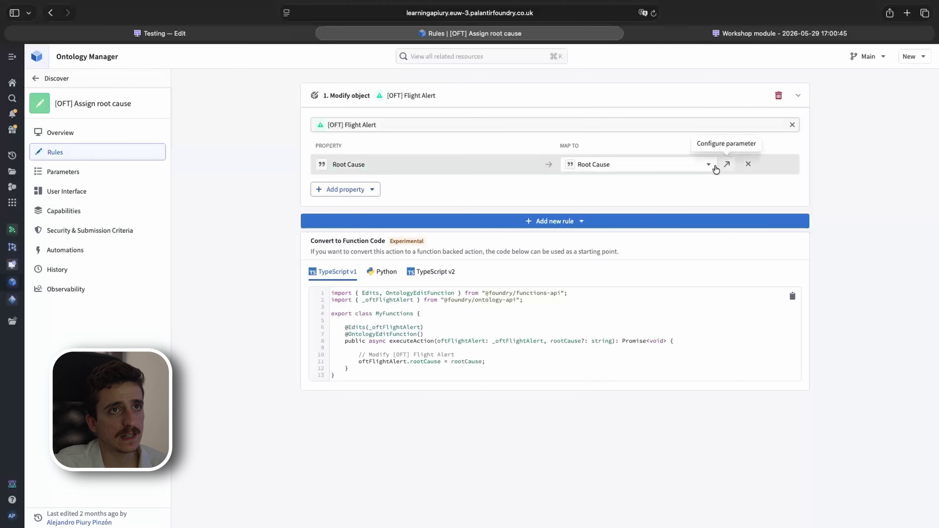
click(118, 177)
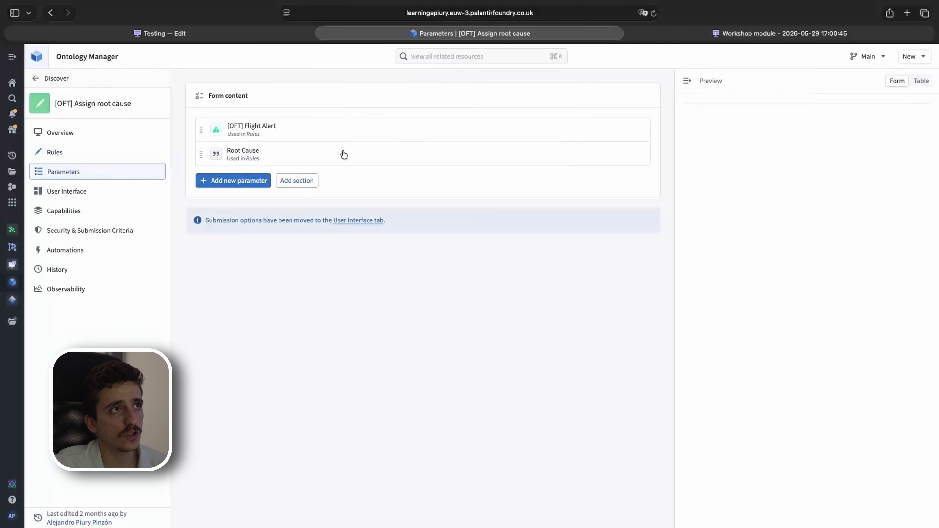
click(304, 158)
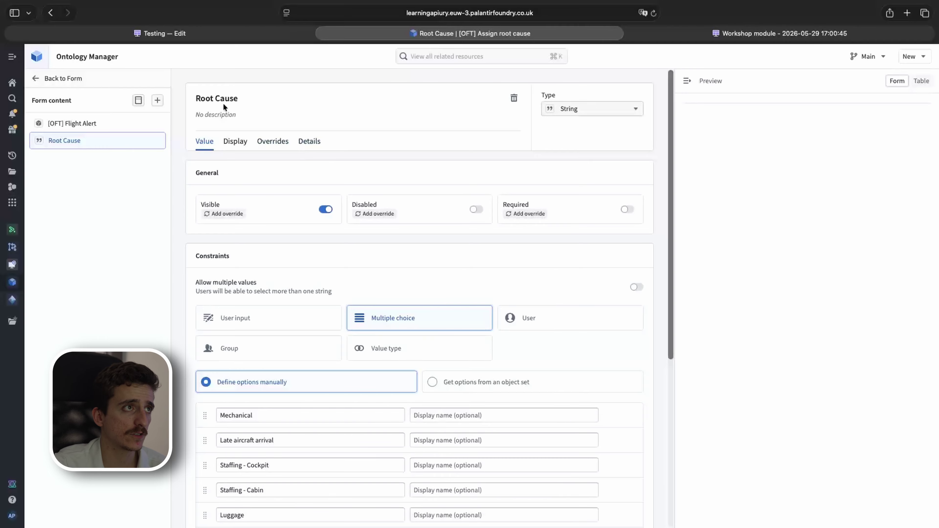
scroll(304, 230, down, 5)
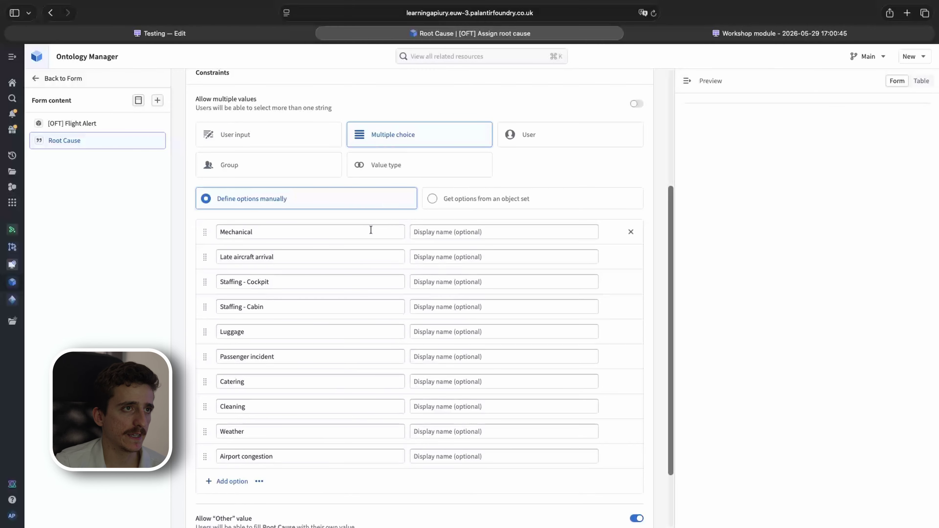
scroll(282, 344, up, 5)
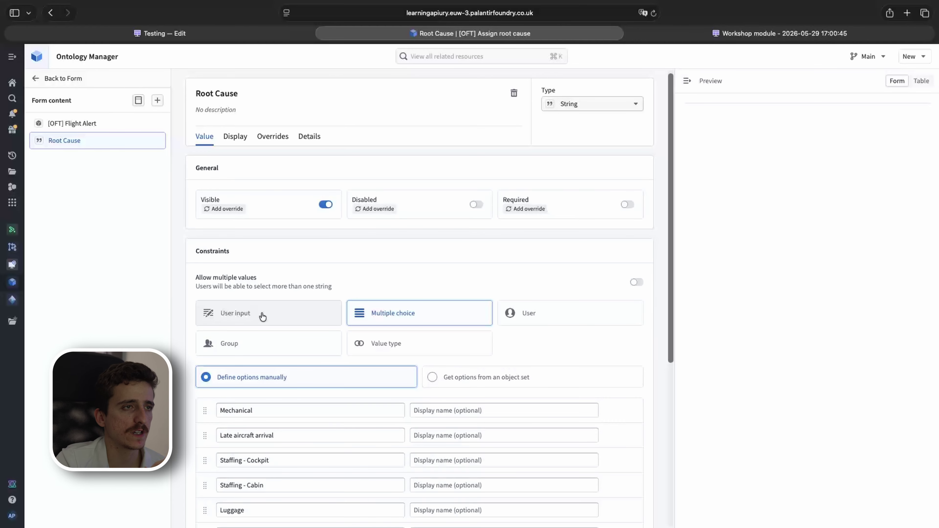
scroll(360, 320, up, 1)
scroll(351, 392, down, 10)
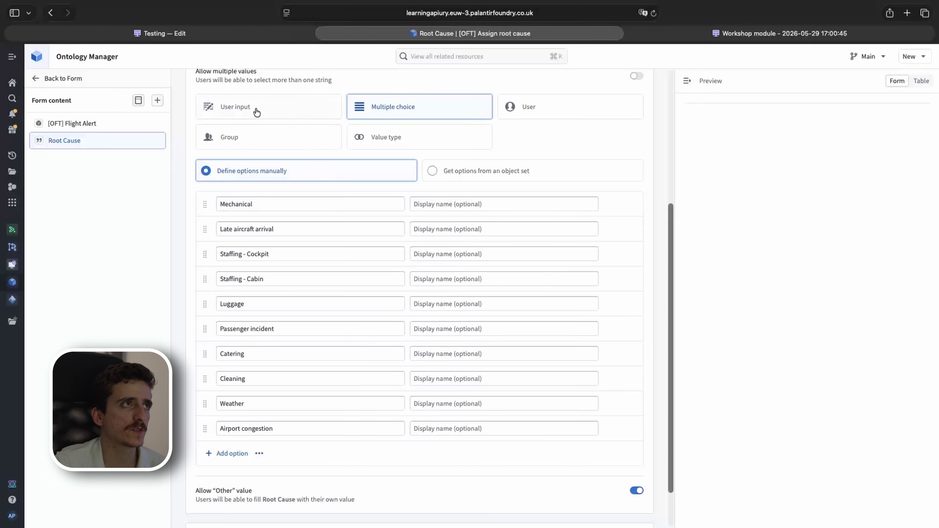
Step: Return to the Workshop module and check the Root Cause choices in the Set Root Cause button's form
click(160, 33)
click(582, 148)
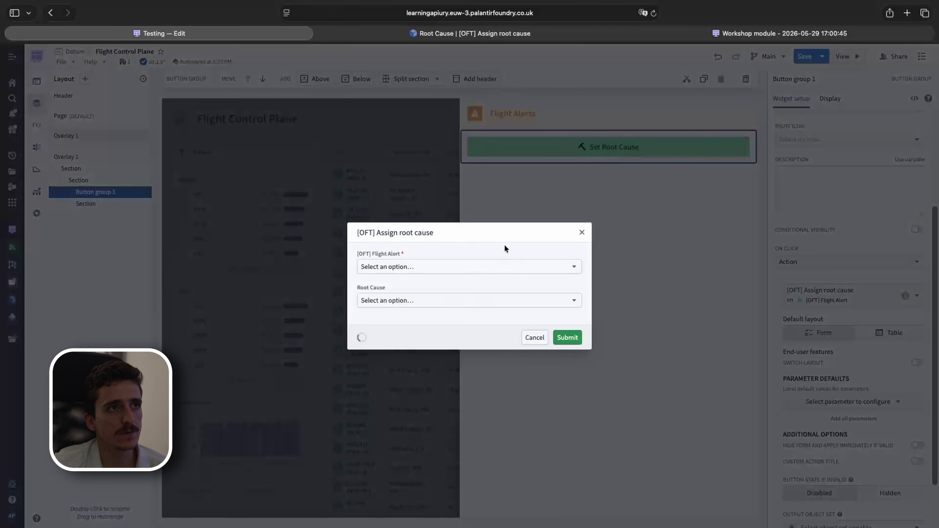
click(393, 302)
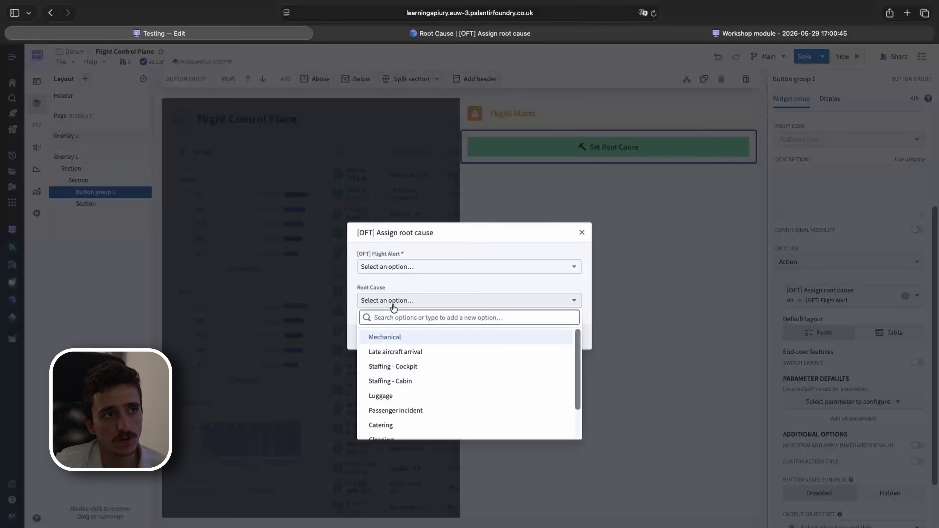
scroll(401, 373, down, 2)
scroll(440, 414, up, 2)
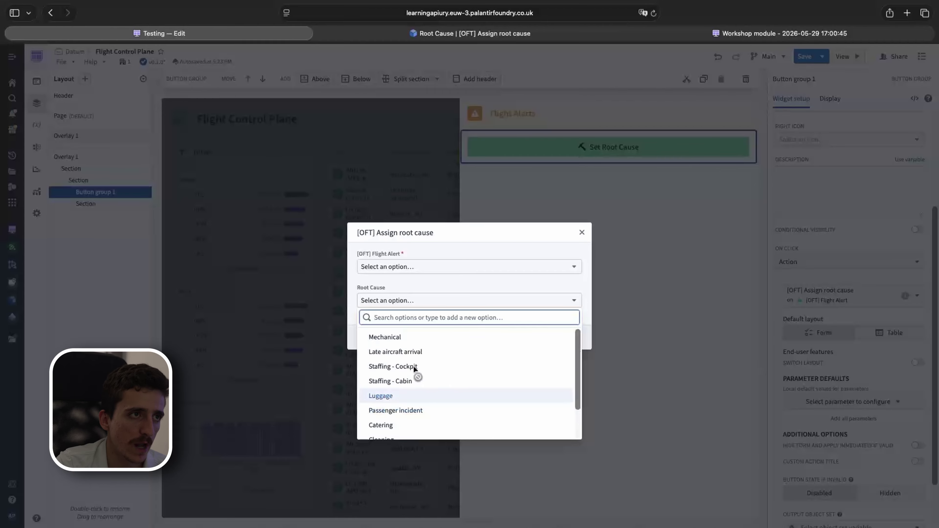
click(387, 282)
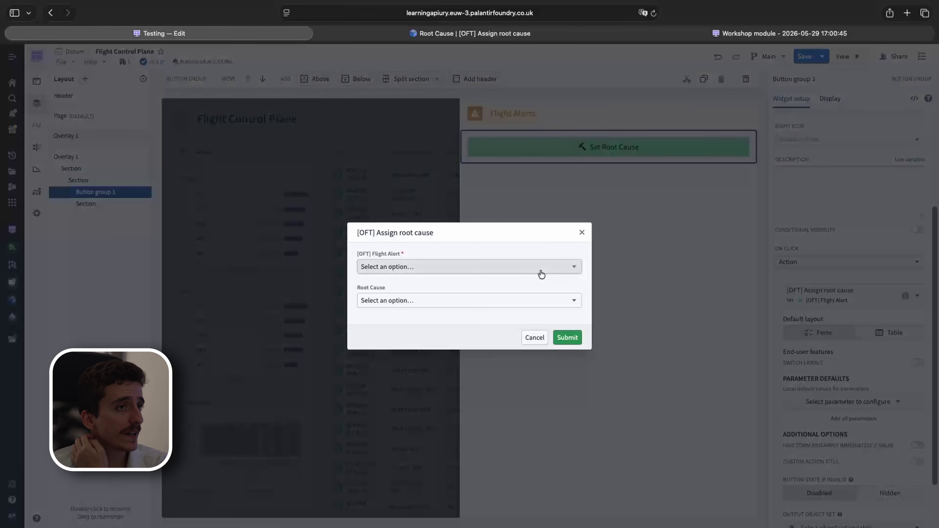
Step: Browse the selectable alerts for the form's [OFT] Flight Alert field, then close the form without submitting
click(541, 274)
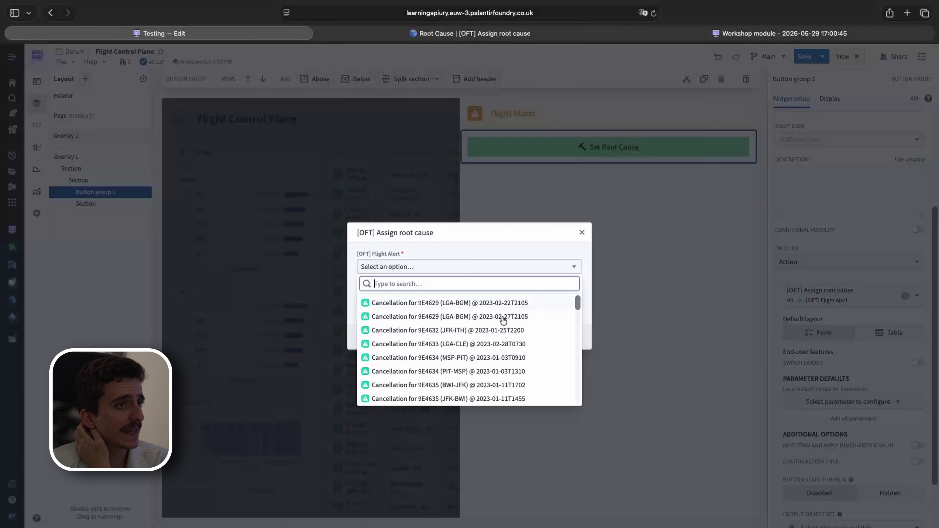
scroll(503, 325, down, 2)
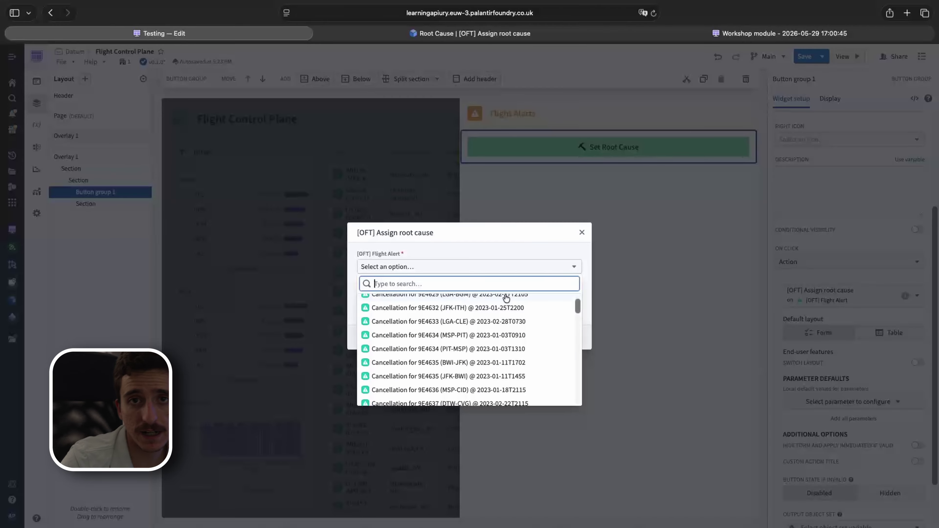
scroll(506, 315, down, 3)
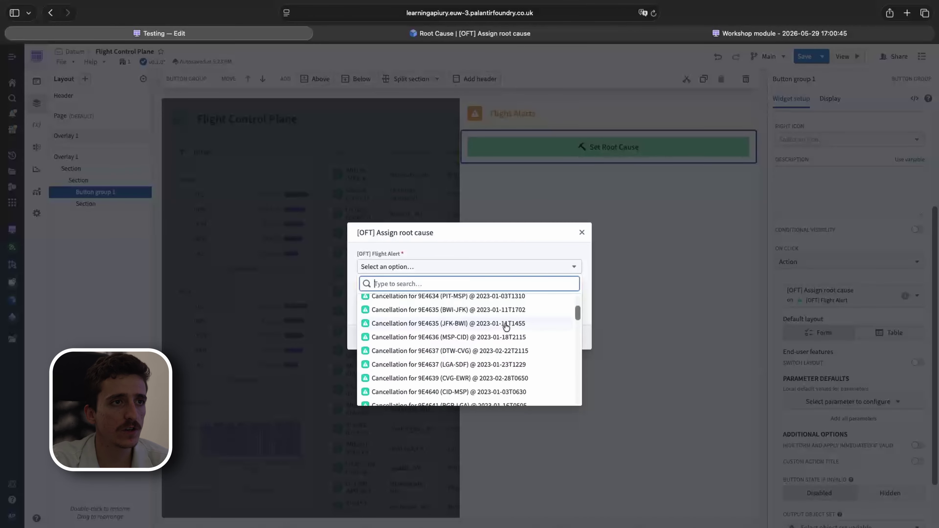
click(542, 267)
click(579, 233)
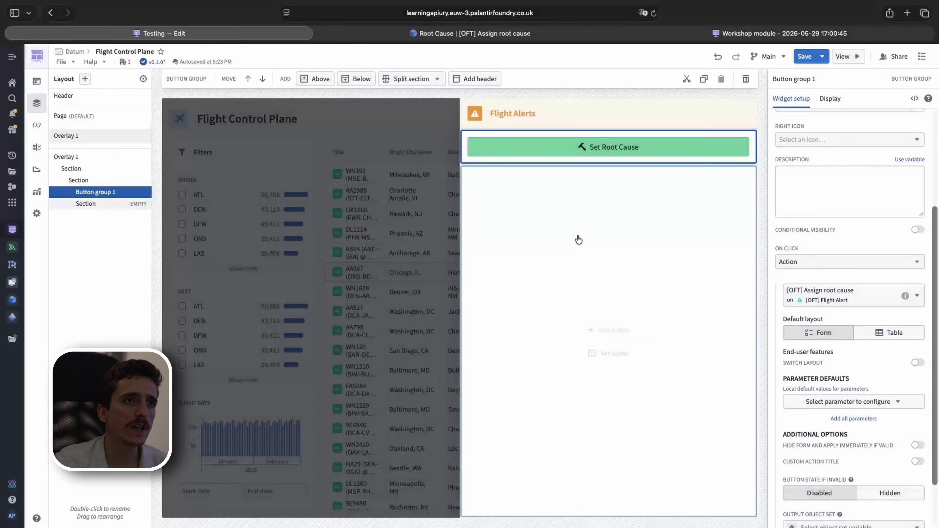
Step: Add an Object table widget to the empty section below the Set Root Cause button
click(579, 239)
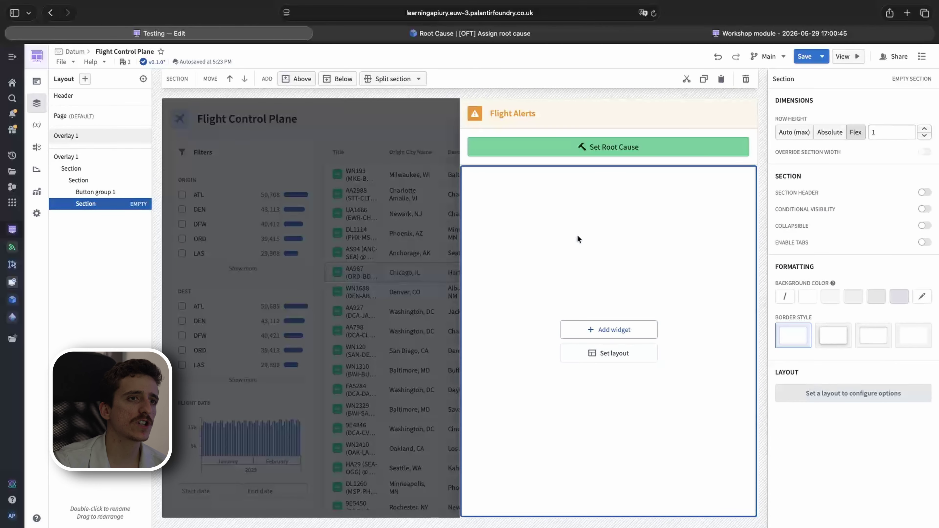
click(612, 329)
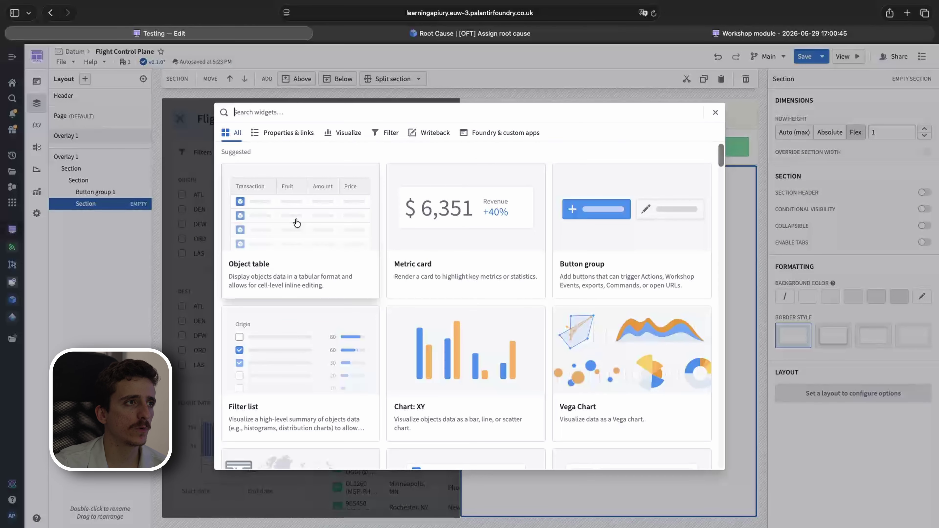
click(296, 223)
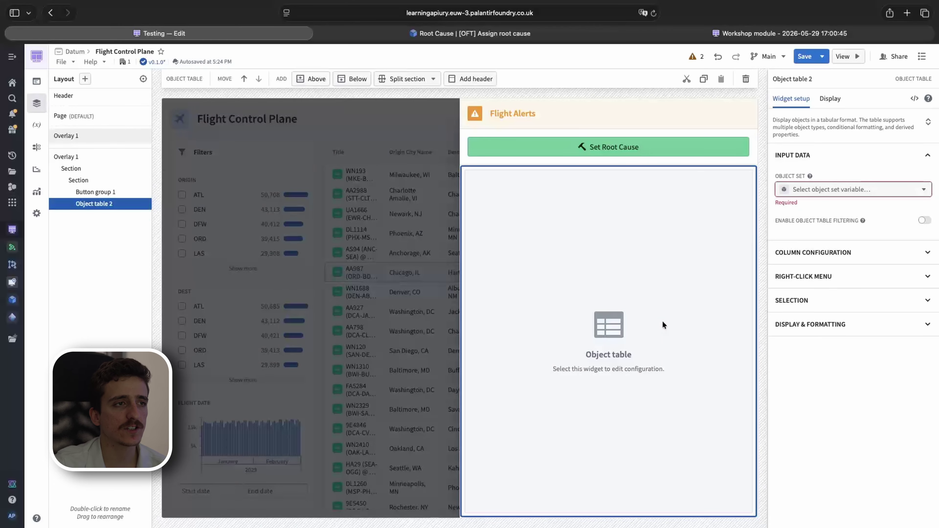
Step: Create an object set definition variable that starts from Flight Selected and traverses to its linked [OFT] Flight Alert objects
click(36, 125)
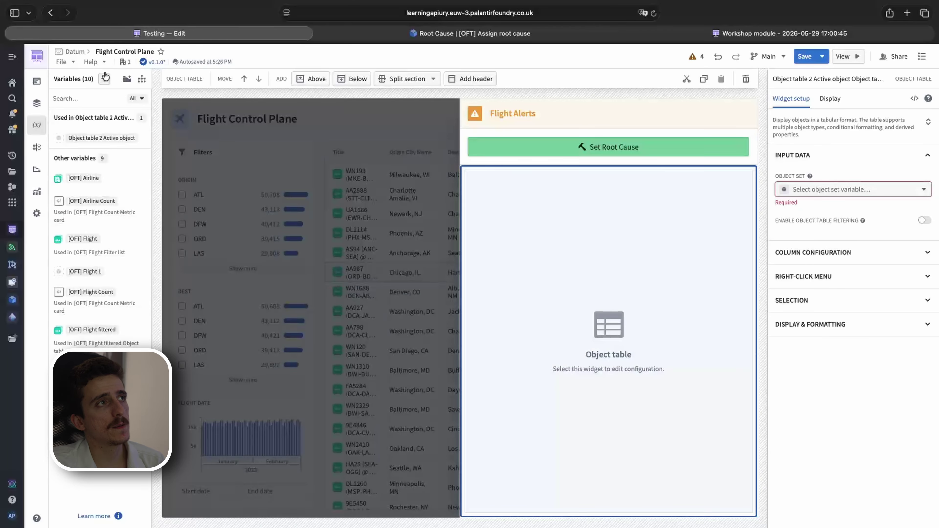
click(104, 79)
mouse_move(174, 213)
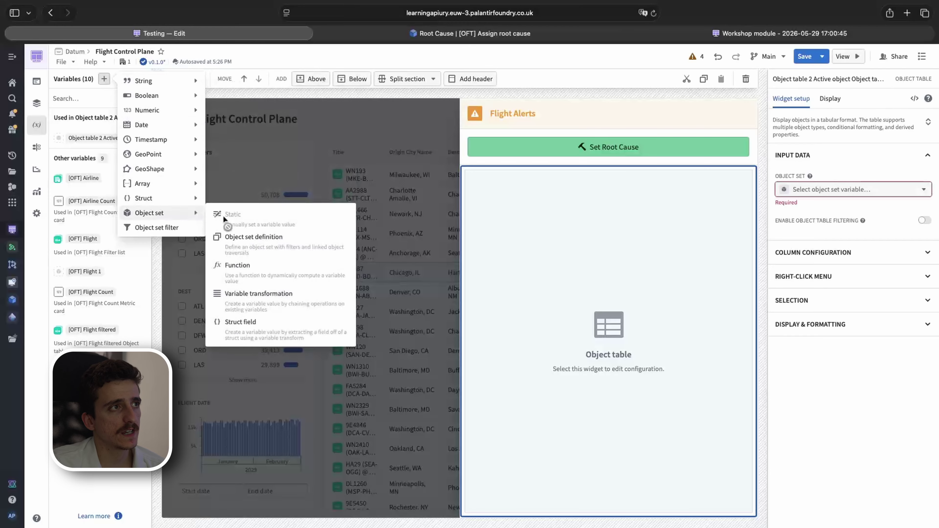
click(259, 241)
click(250, 147)
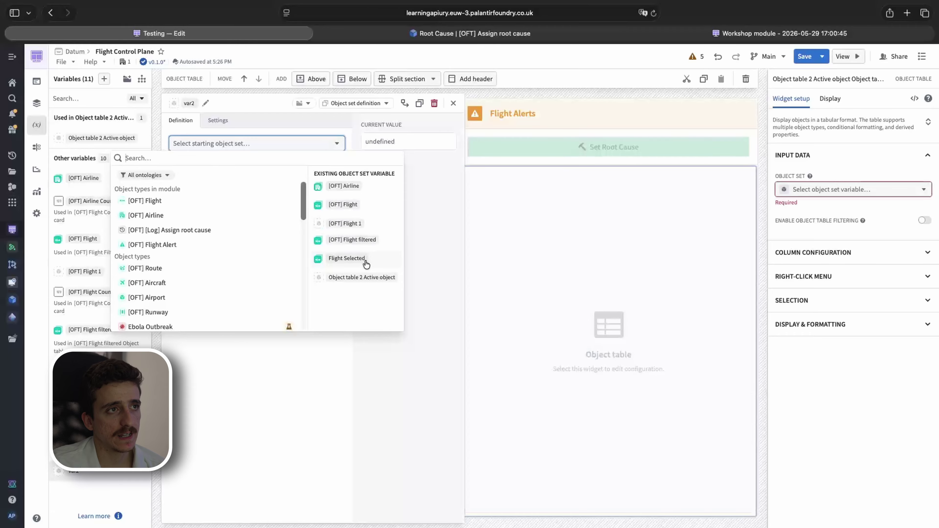
click(353, 259)
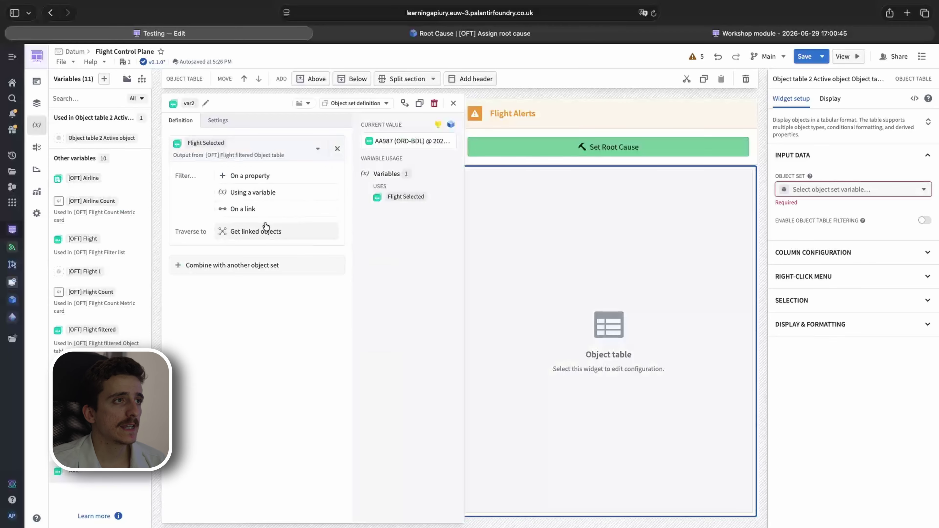
click(262, 236)
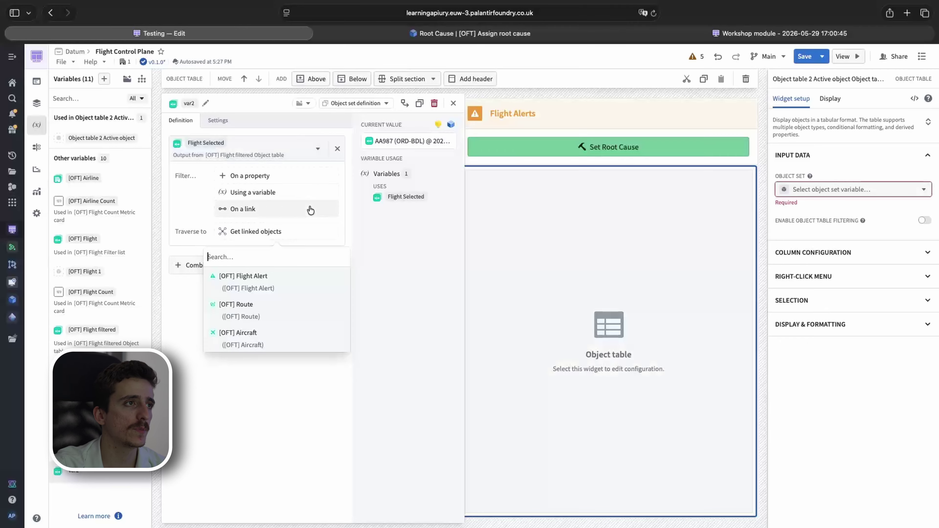
click(283, 289)
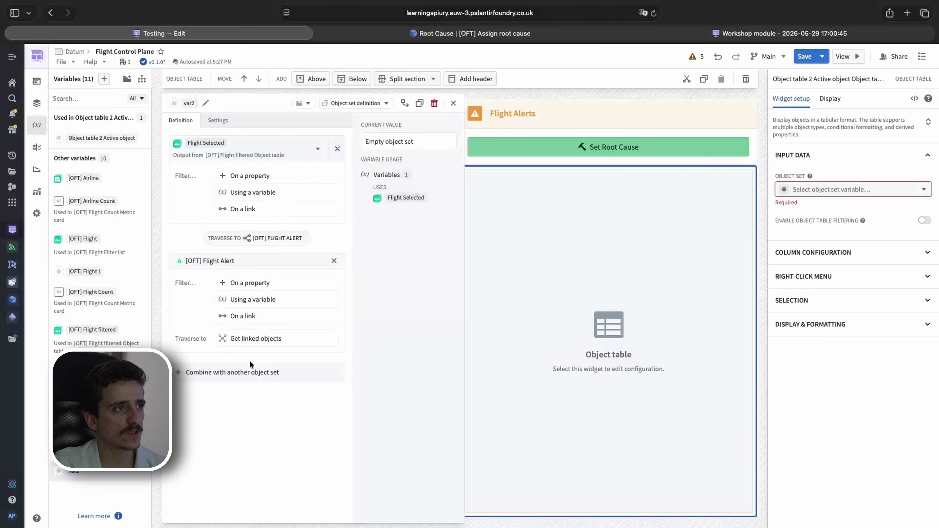
Step: Rename the new object set variable as Flight Alerts
click(204, 103)
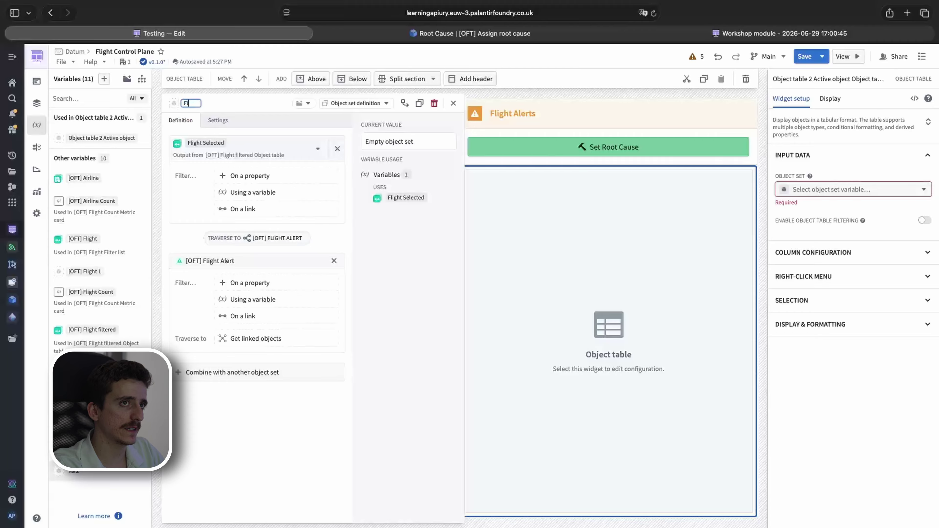
text(Flight Ale)
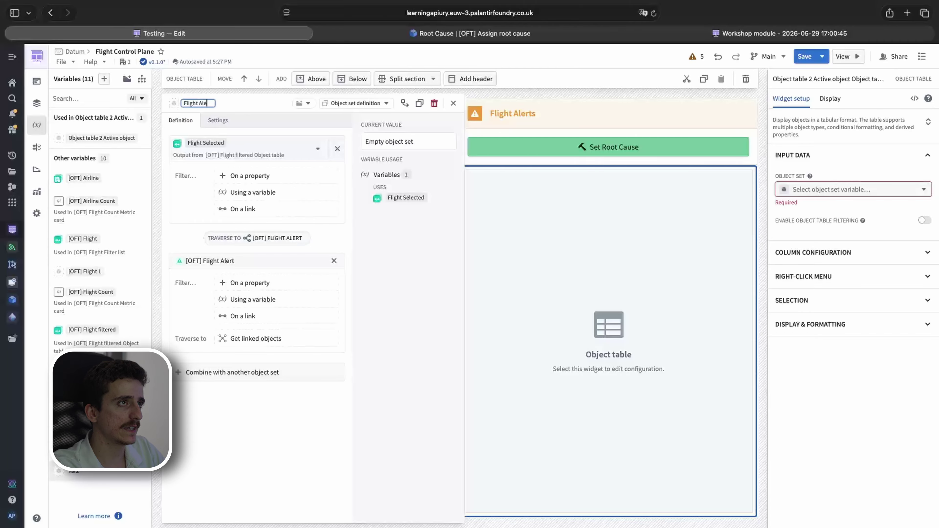
text(rts)
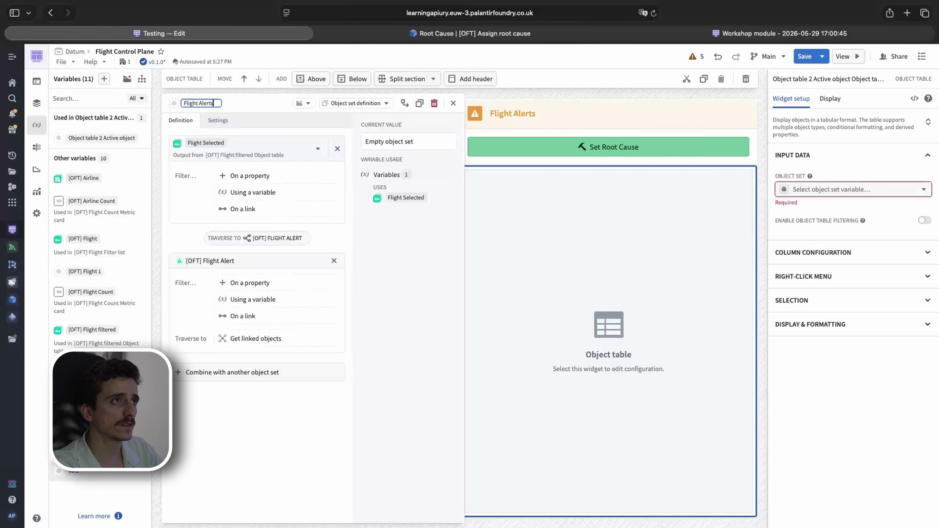
key(Return)
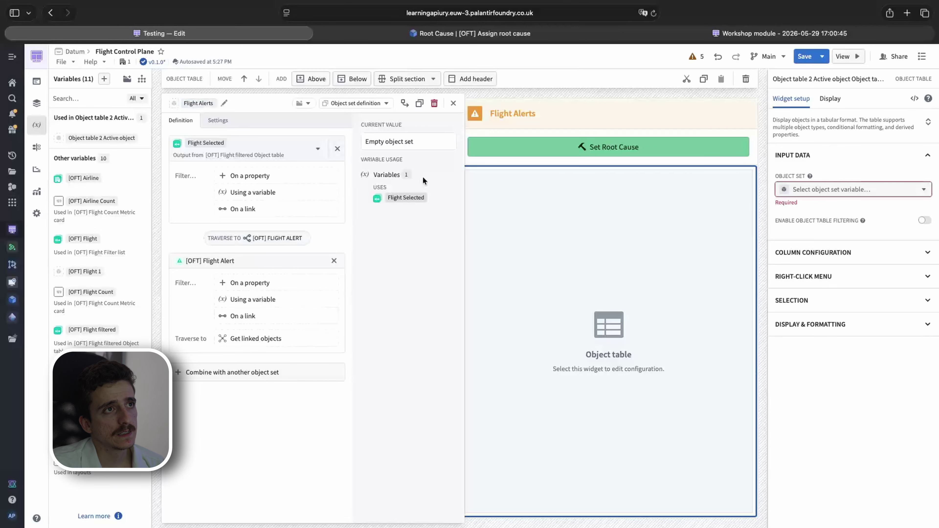
Step: Set the Flight Alerts variable as the input object set of the drawer's object table
click(850, 189)
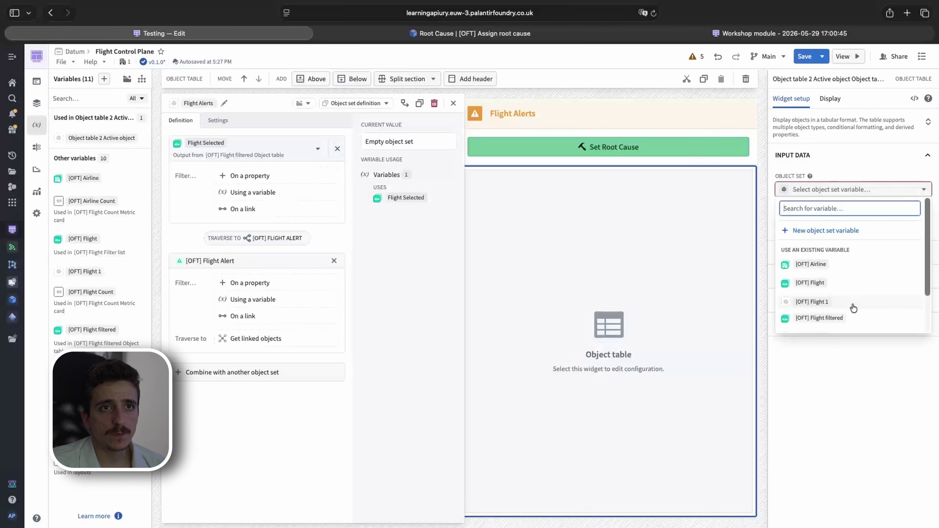
scroll(853, 316, down, 1)
click(834, 290)
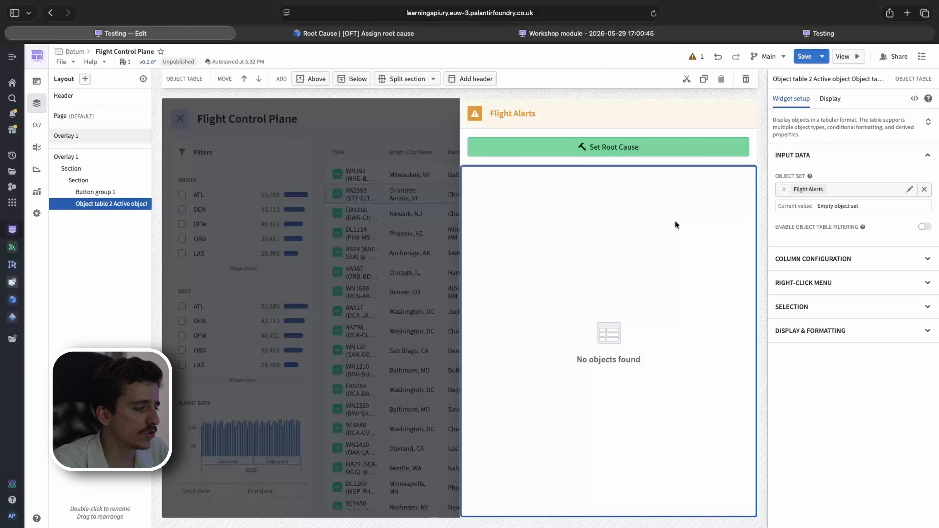
Step: Close the drawer and add a linked [OFT] Flight Alert column to the main page's flights table
click(305, 281)
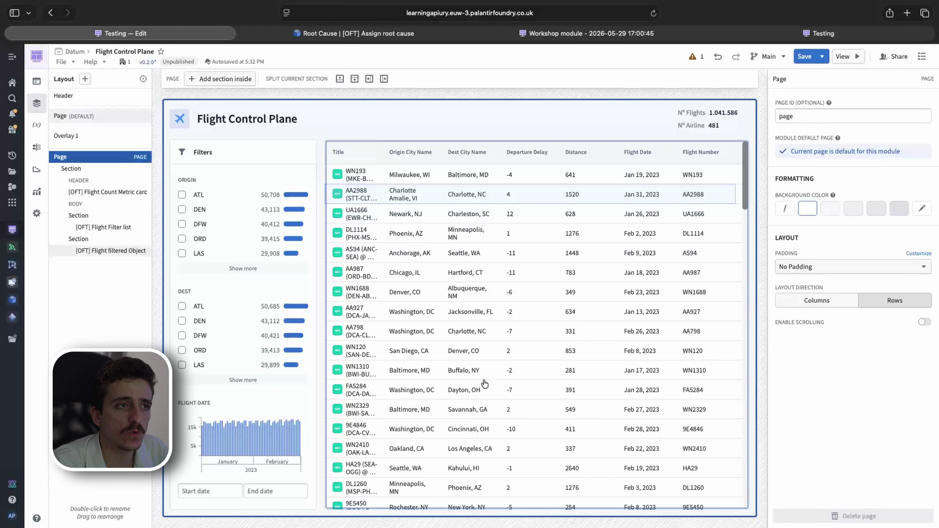
click(482, 193)
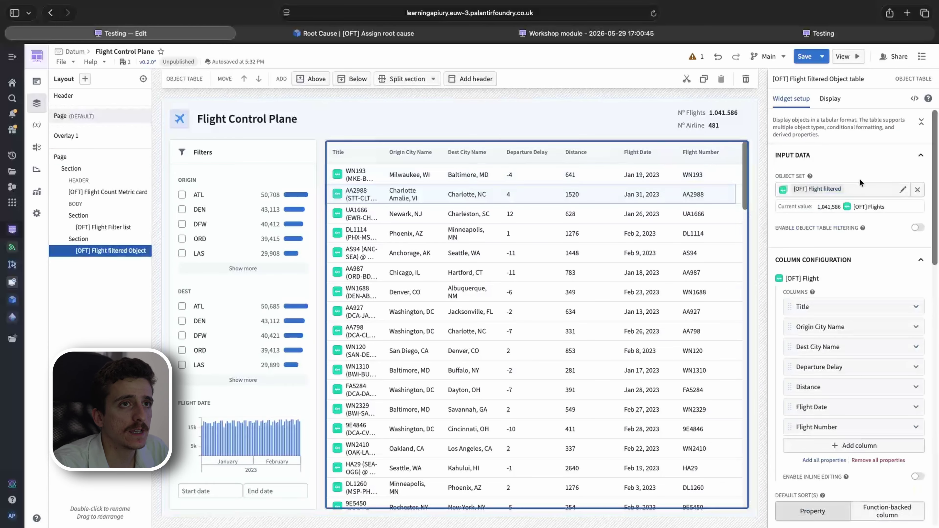
click(843, 452)
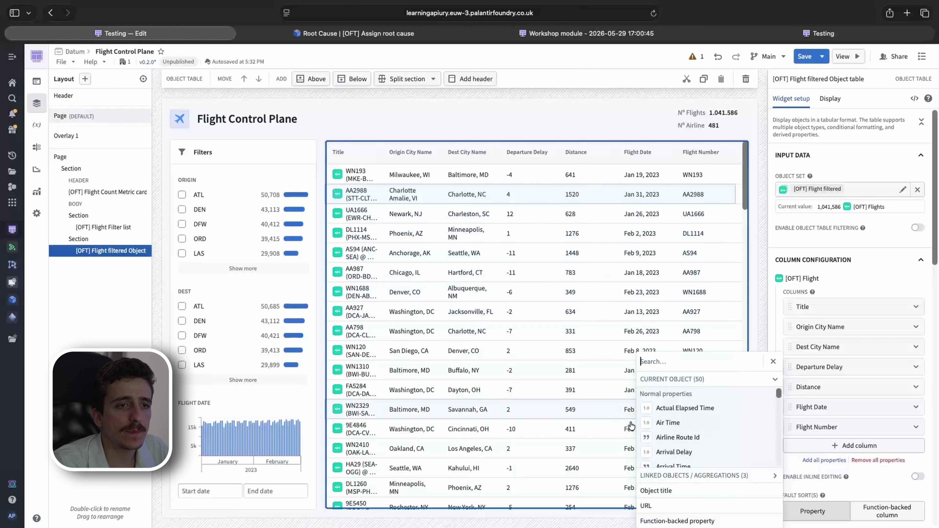
click(703, 481)
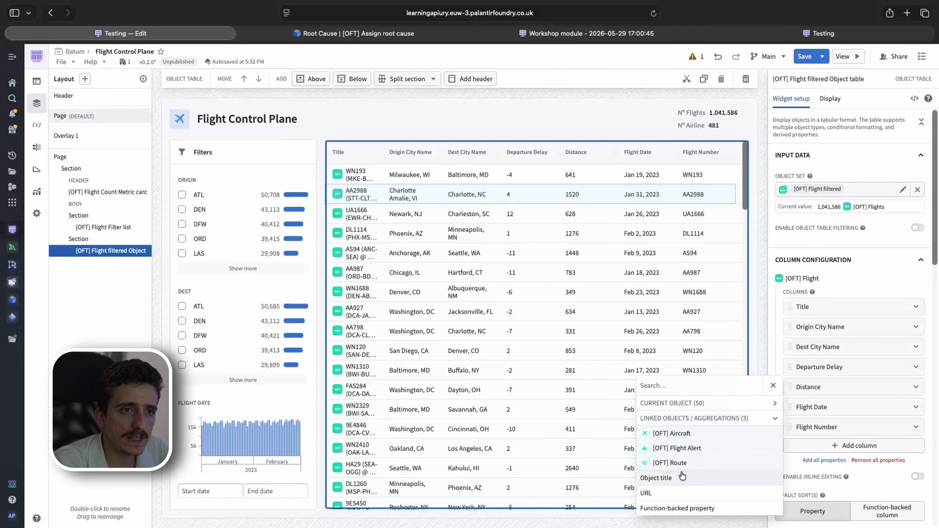
click(692, 454)
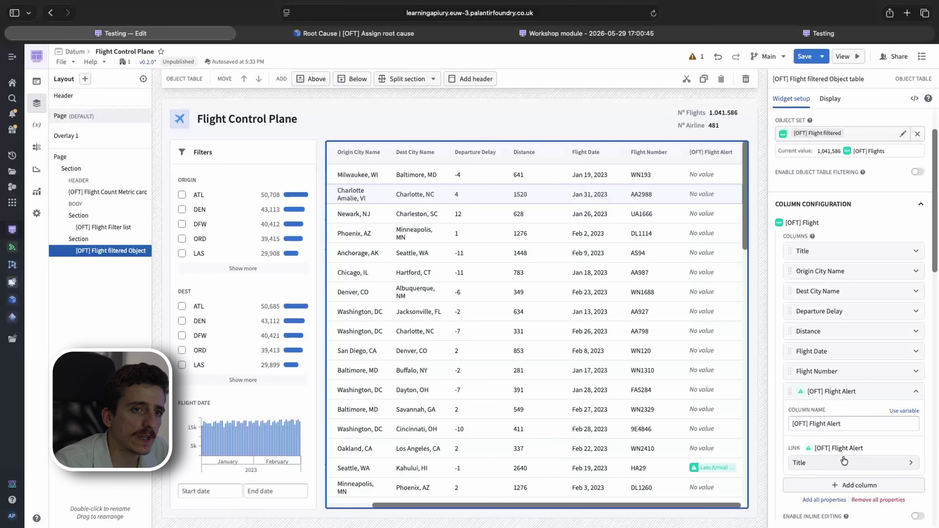
Step: Set the Flight Alert column's value to a Count aggregation and review the alert counts across the flights table
click(843, 463)
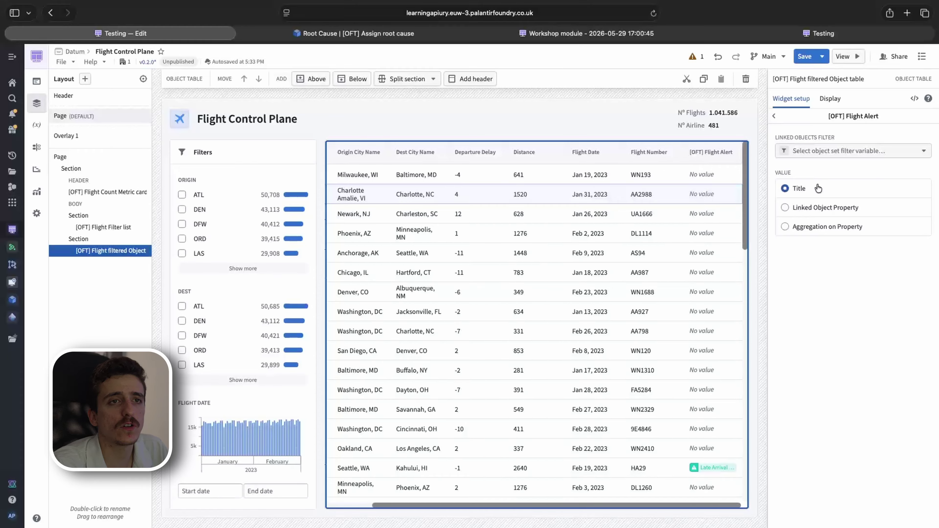
click(828, 228)
click(816, 265)
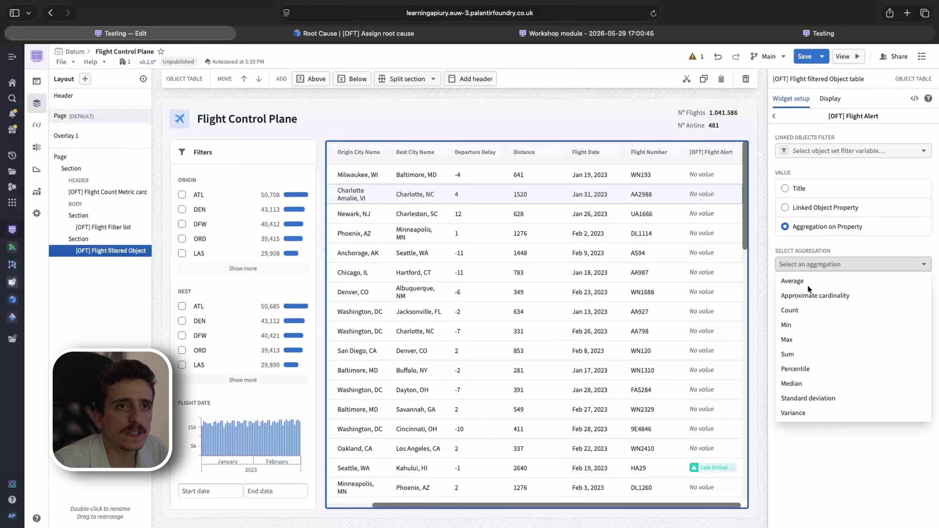
click(800, 311)
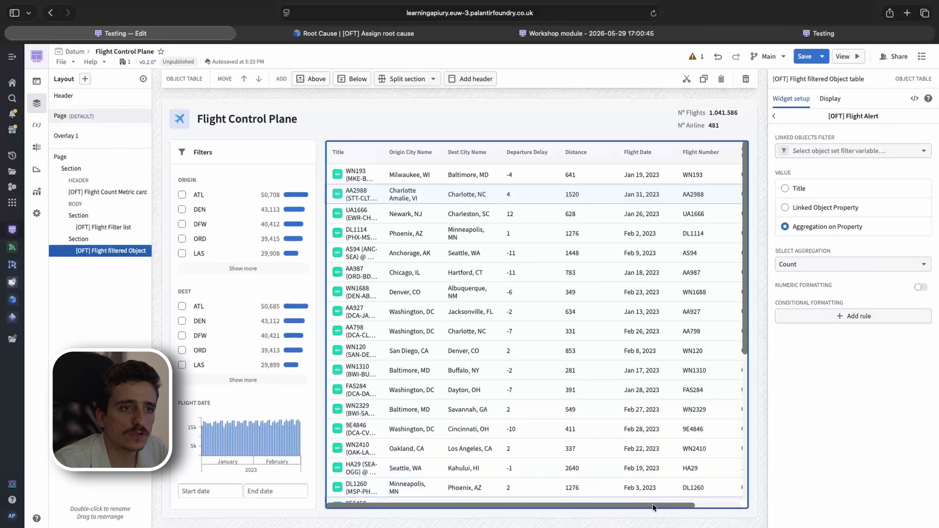
drag(652, 505, 688, 507)
scroll(705, 388, down, 10)
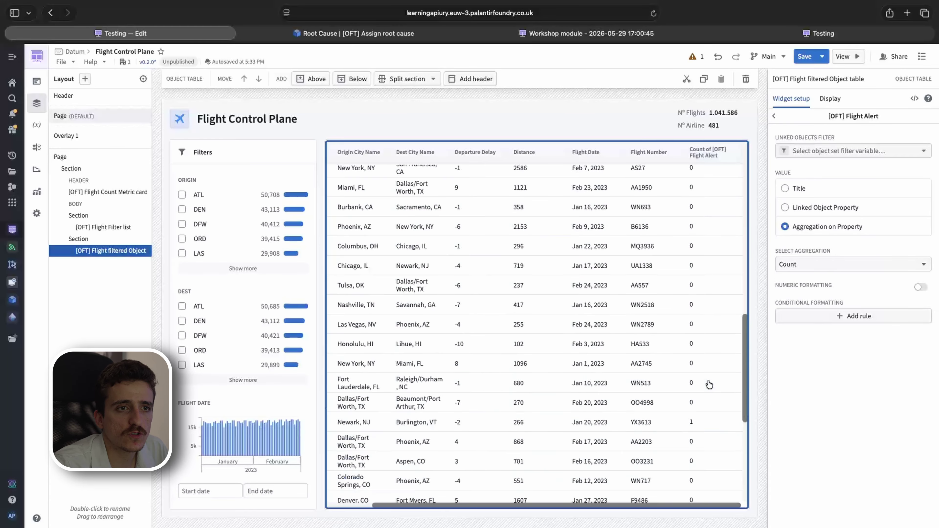
scroll(709, 385, down, 15)
scroll(709, 384, up, 16)
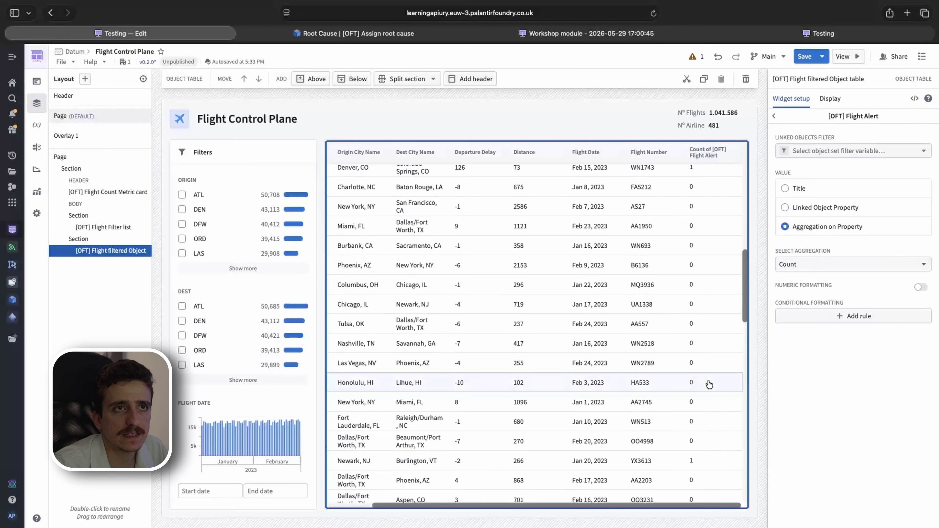
scroll(710, 385, up, 10)
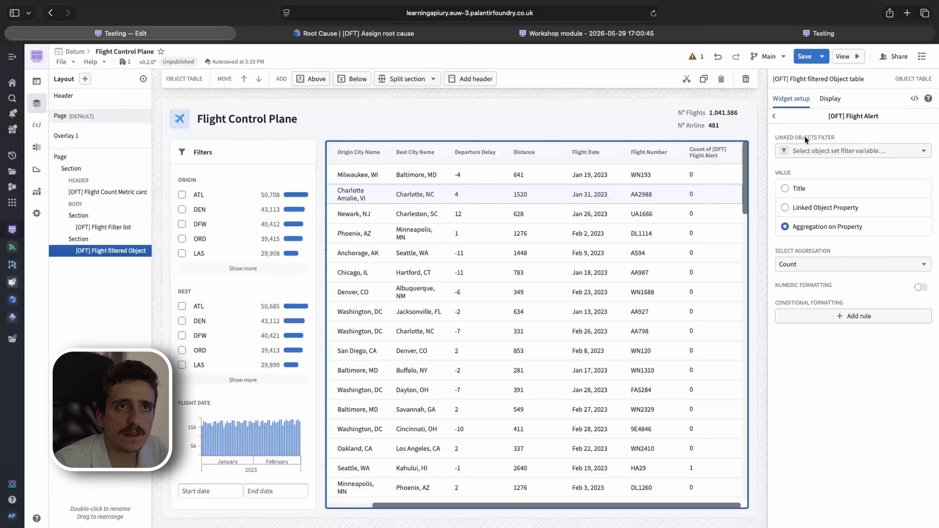
Step: Rename the aggregated alert column as Count of Flight Alerts
click(775, 116)
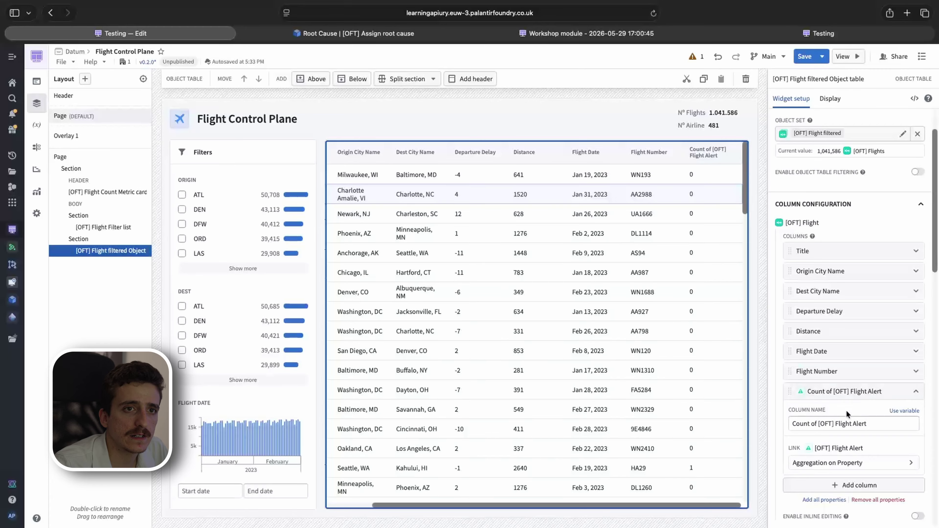
drag(838, 421, 821, 423)
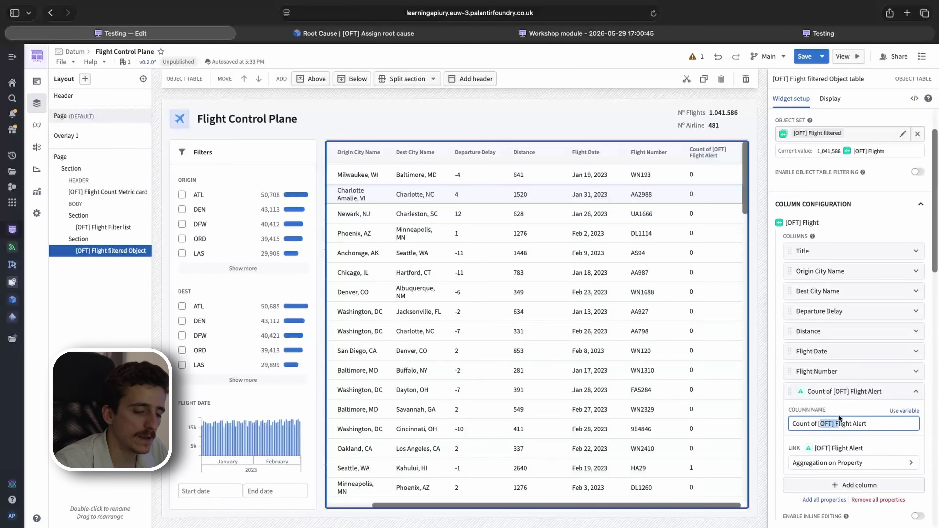
key(BackSpace)
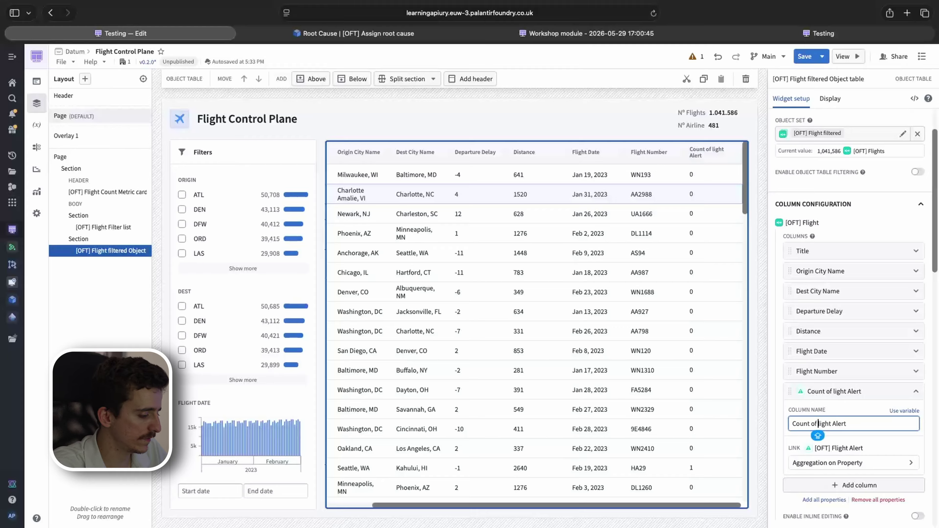
text(f)
click(872, 426)
text(s)
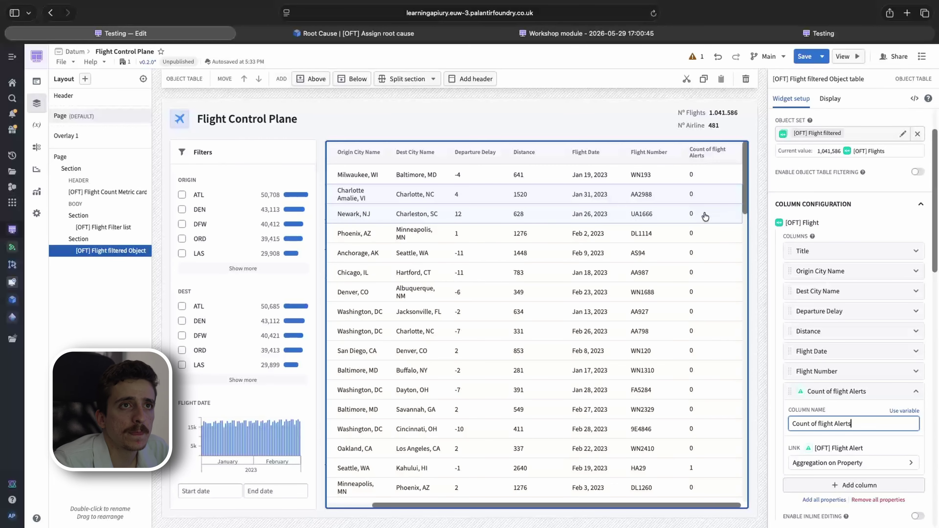
Step: Select flight HA29 from Seattle to Kahului in the flights table to open its alerts drawer
click(746, 194)
click(692, 394)
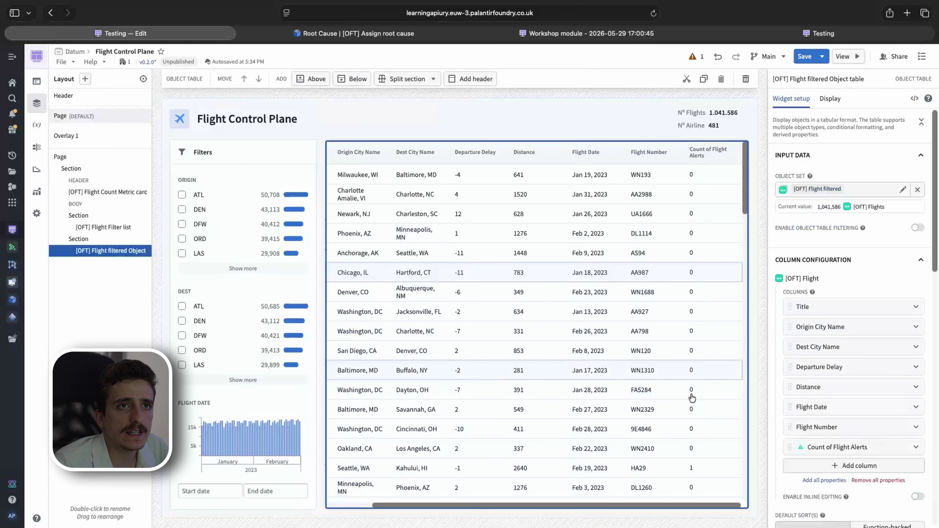
click(692, 467)
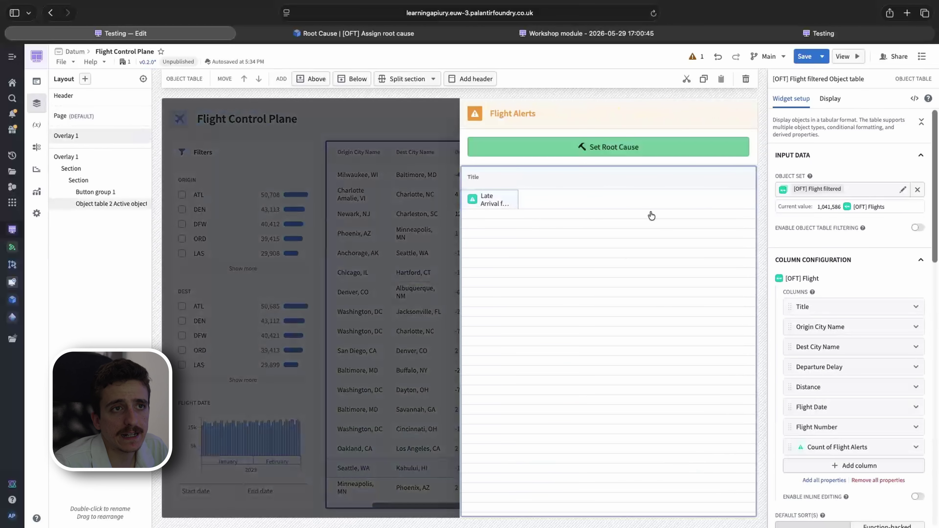
Step: Add an Alert Reason column to the object table in the Flight Alerts drawer
click(569, 196)
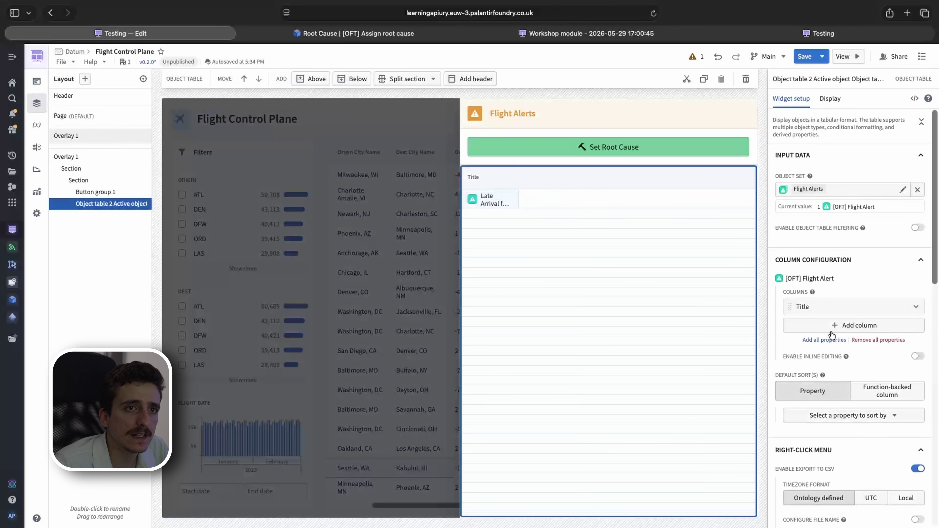
click(832, 326)
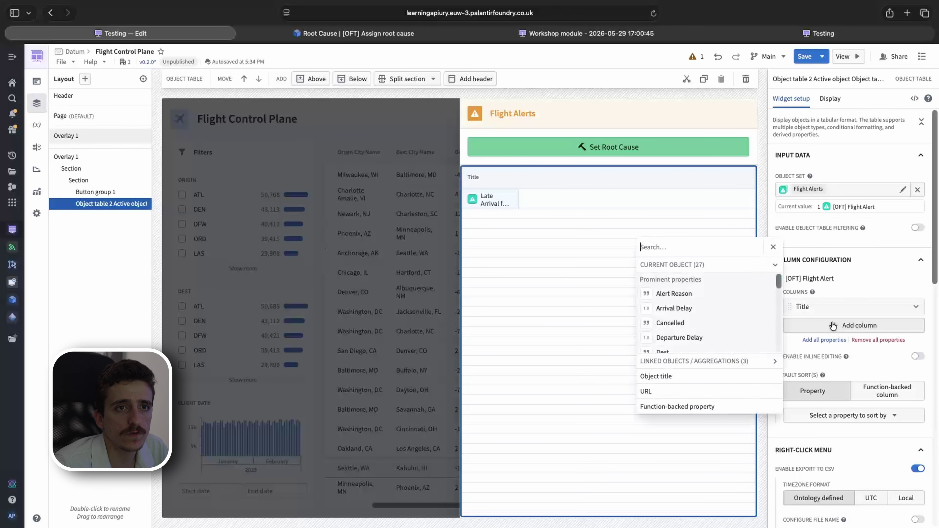
click(711, 296)
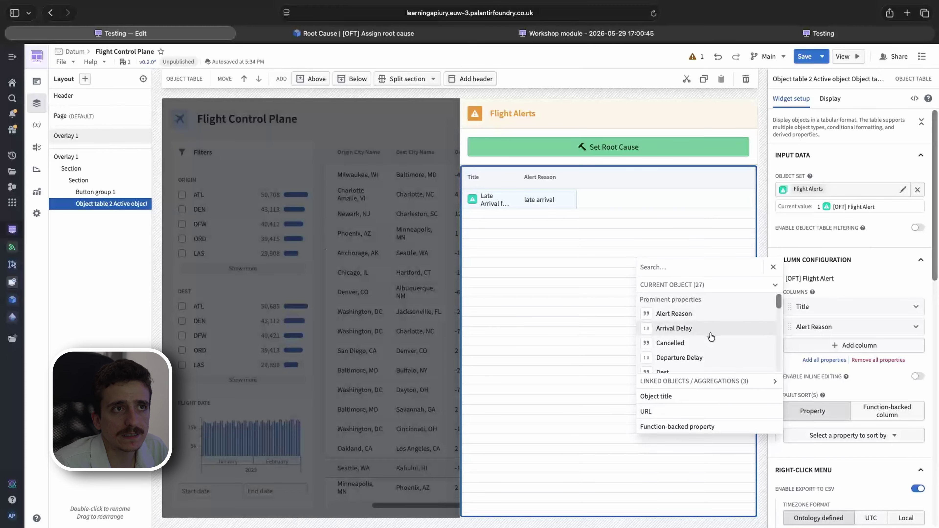
Step: Add a Root Cause column to the object table in the Flight Alerts drawer
scroll(711, 335, down, 1)
scroll(690, 366, down, 5)
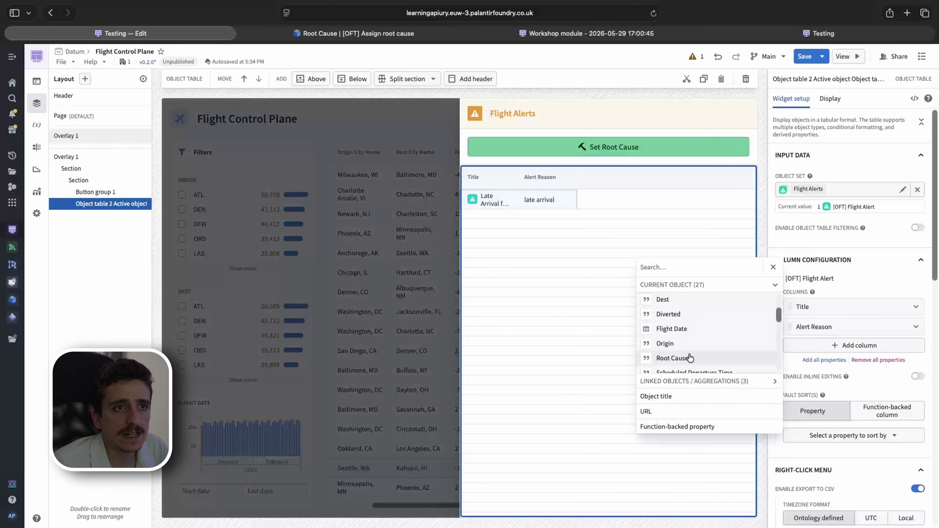
scroll(695, 333, down, 8)
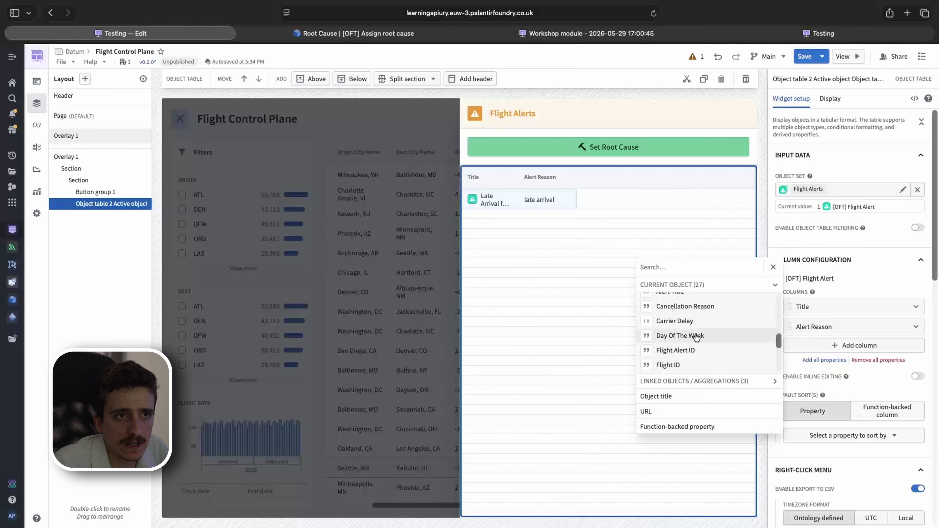
scroll(700, 347, up, 10)
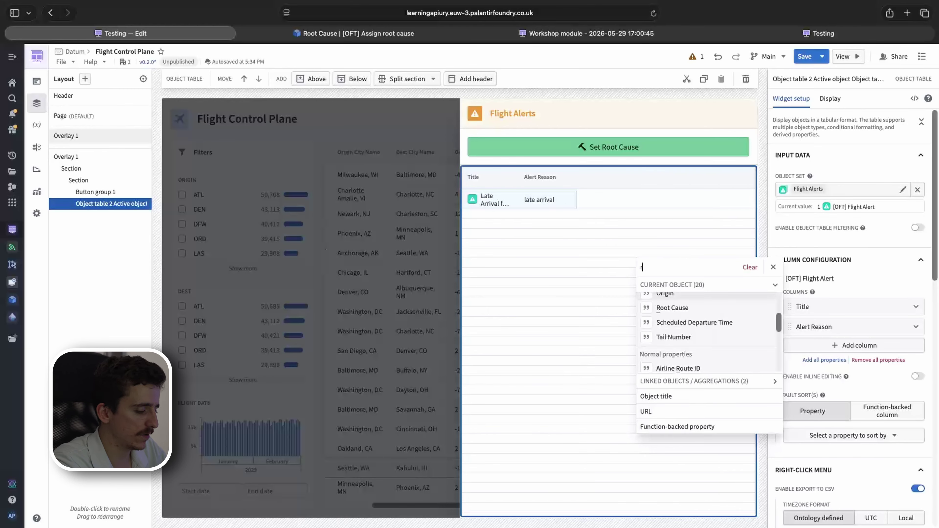
text(roo)
click(672, 339)
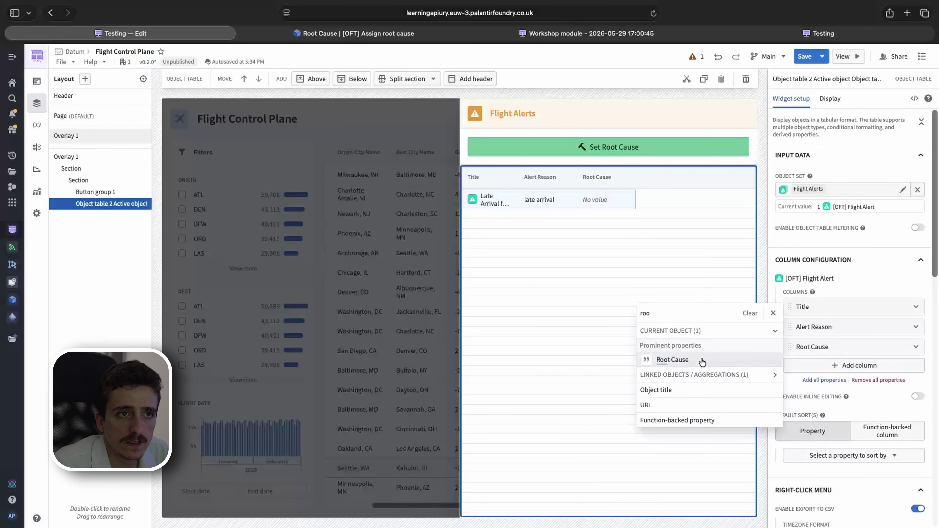
Step: Add Alert Title and Cancellation Reason columns to the alerts object table
click(801, 365)
click(812, 365)
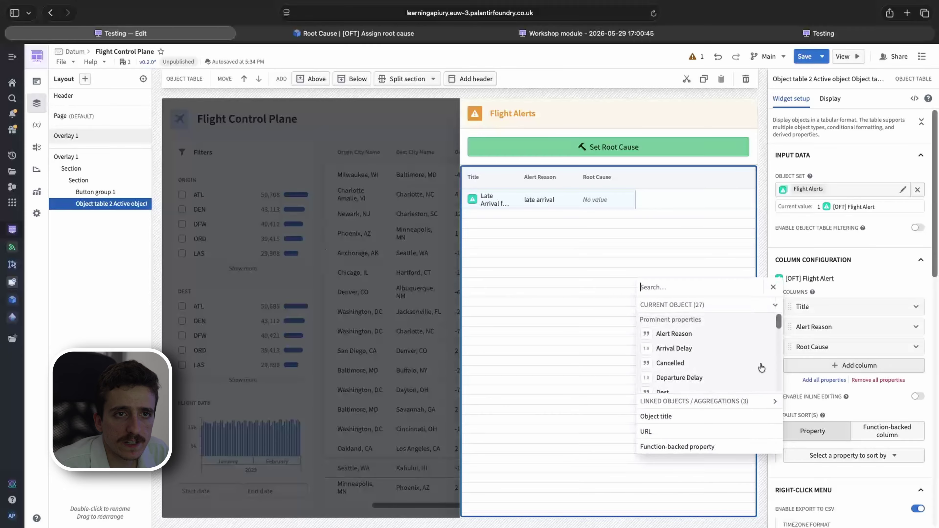
scroll(697, 368, down, 3)
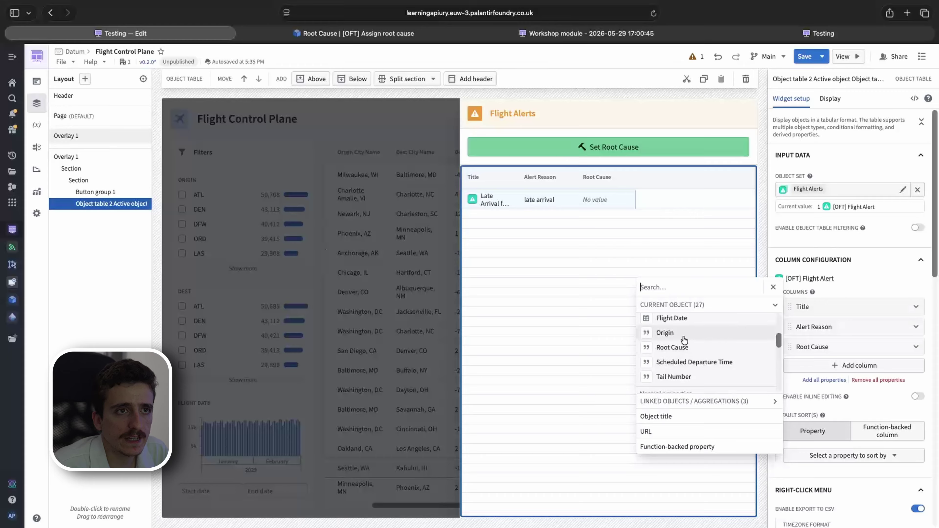
scroll(696, 362, down, 3)
click(696, 359)
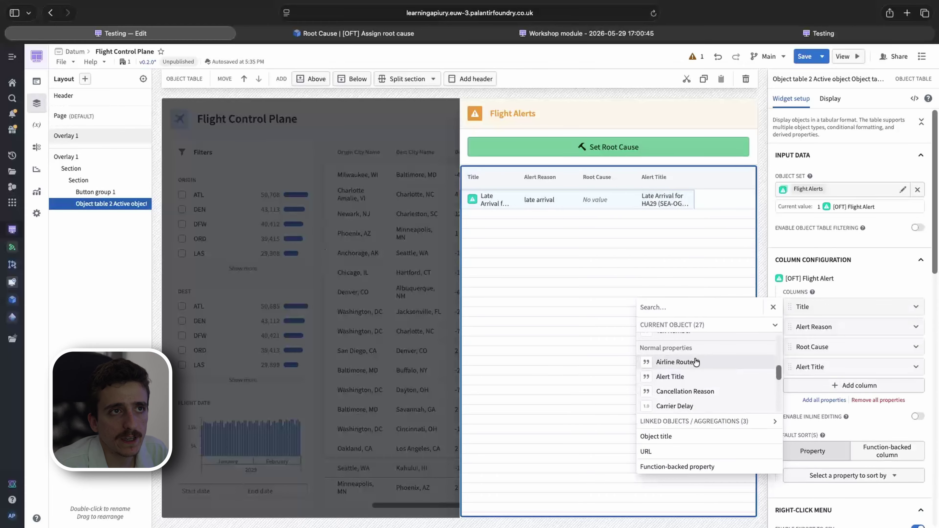
click(689, 391)
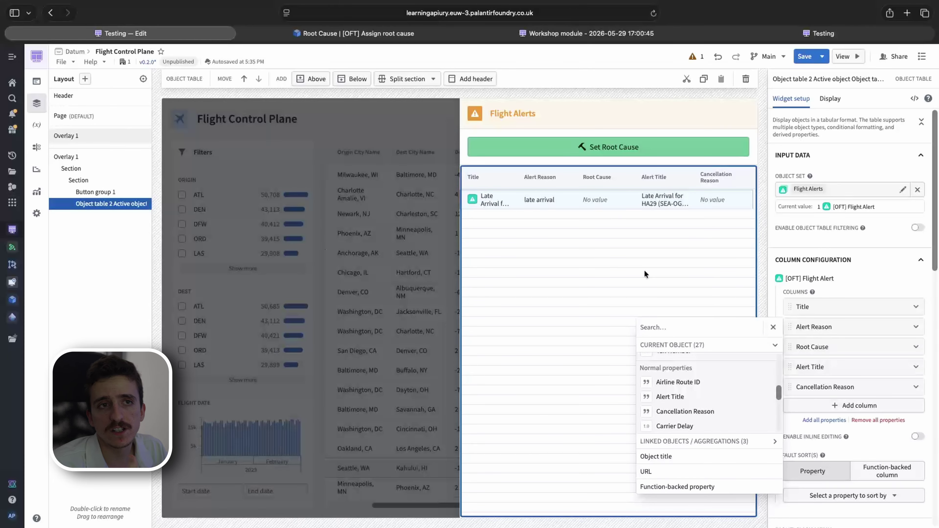
click(644, 270)
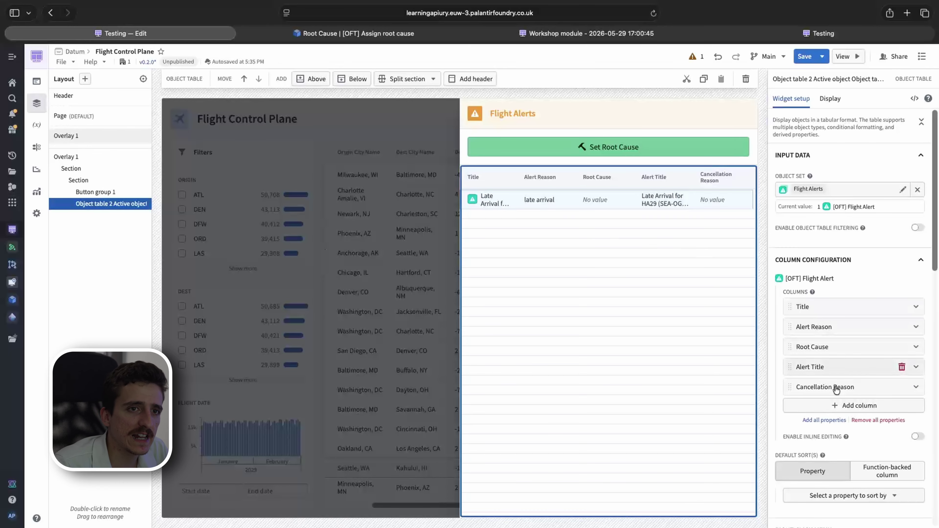
Step: Rename the alerts table's active object variable as Flight Alert Selected
scroll(848, 429, down, 4)
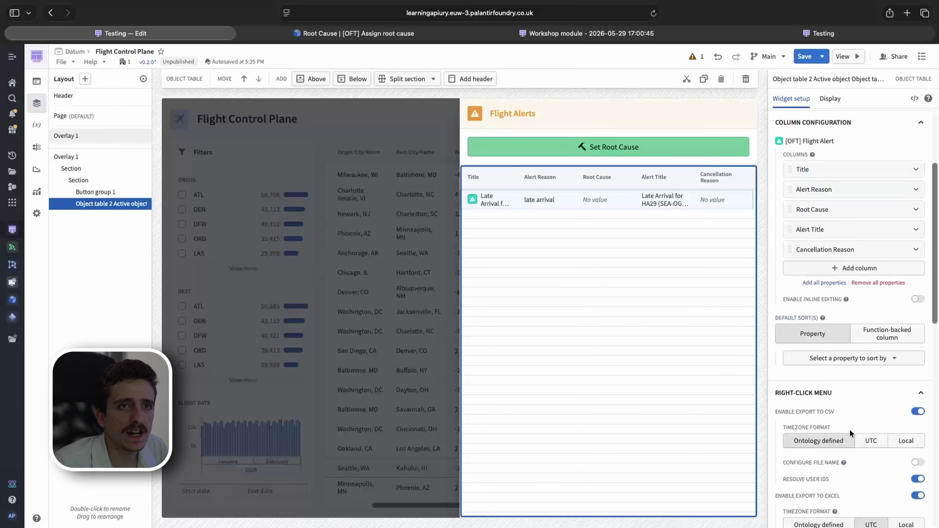
scroll(850, 430, down, 6)
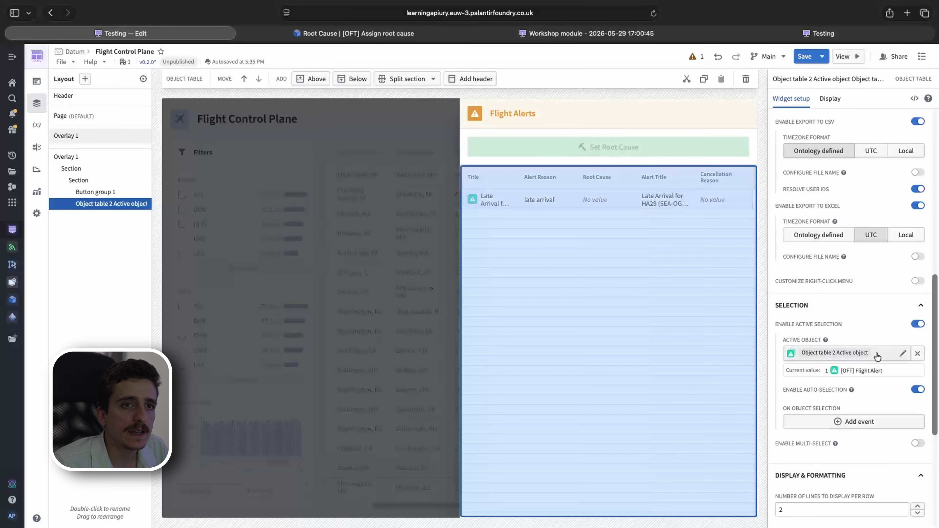
click(902, 353)
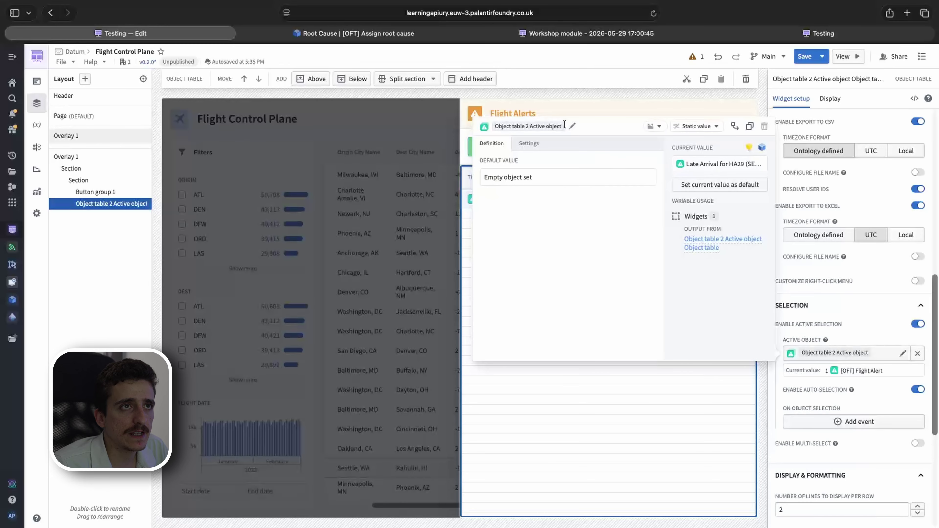
click(565, 126)
text(F)
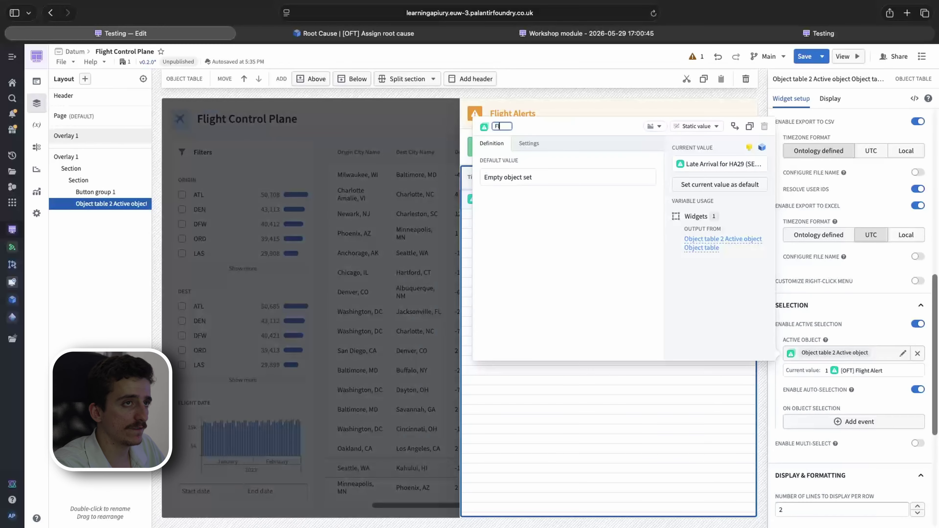
text(light)
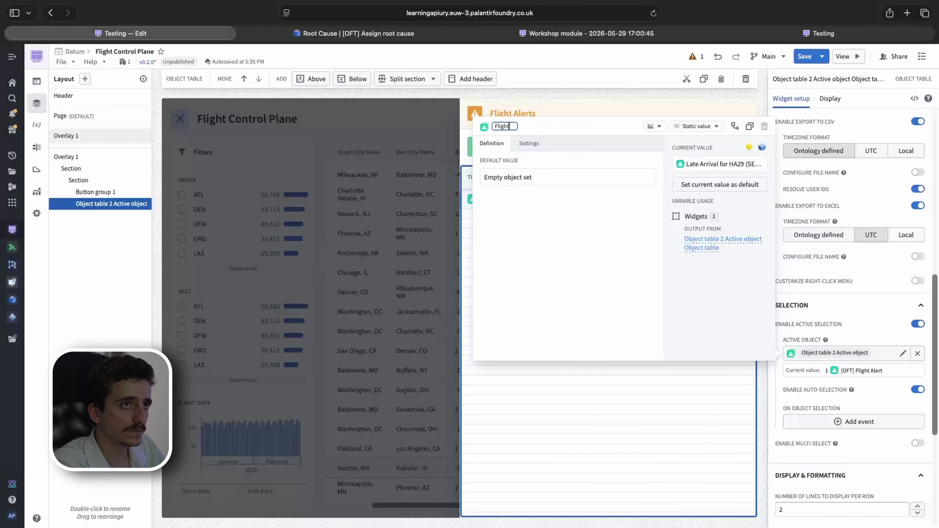
text( al)
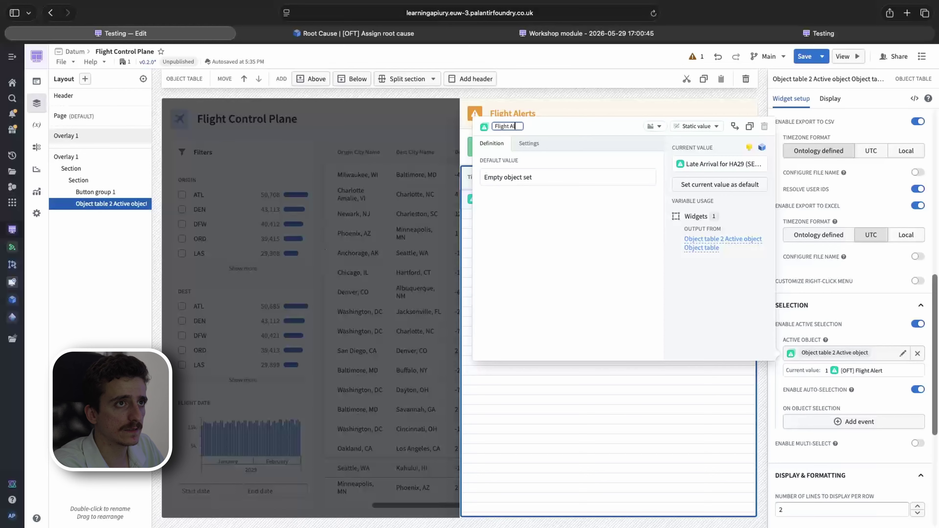
text(ert Sel)
text(ecte)
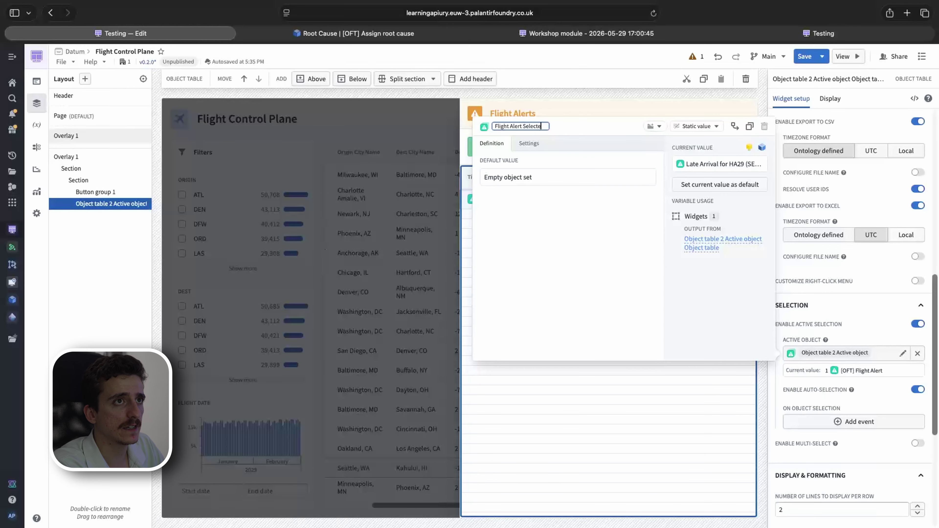
text(d)
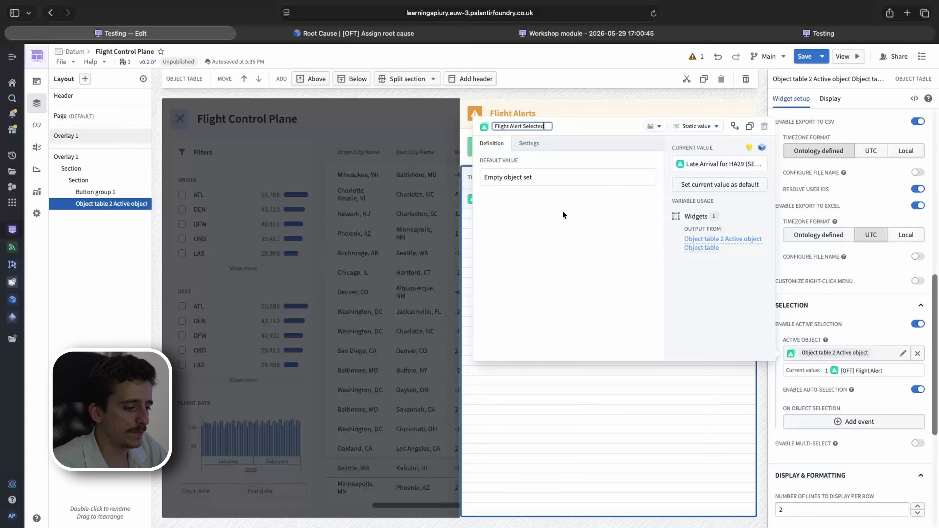
click(574, 130)
click(567, 476)
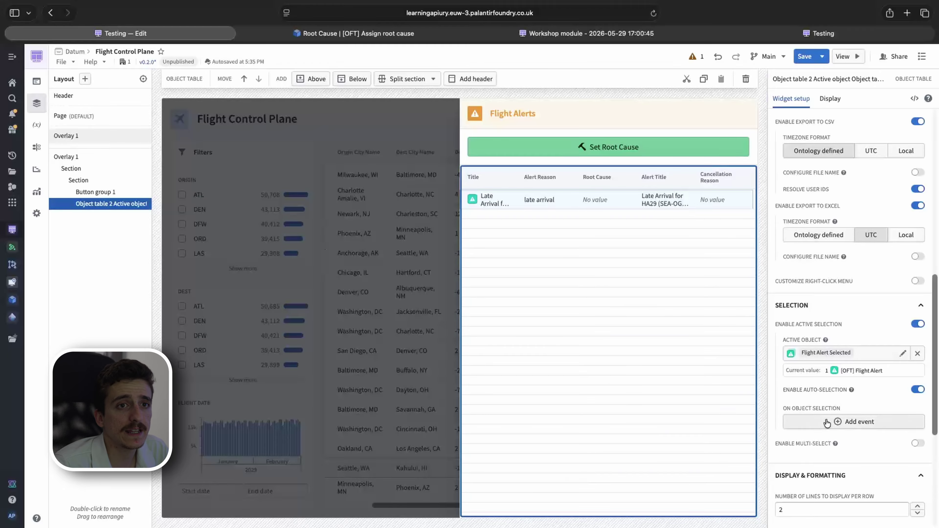
Step: Make the alerts table fit its columns horizontally within the drawer
scroll(837, 444, down, 3)
scroll(834, 438, down, 5)
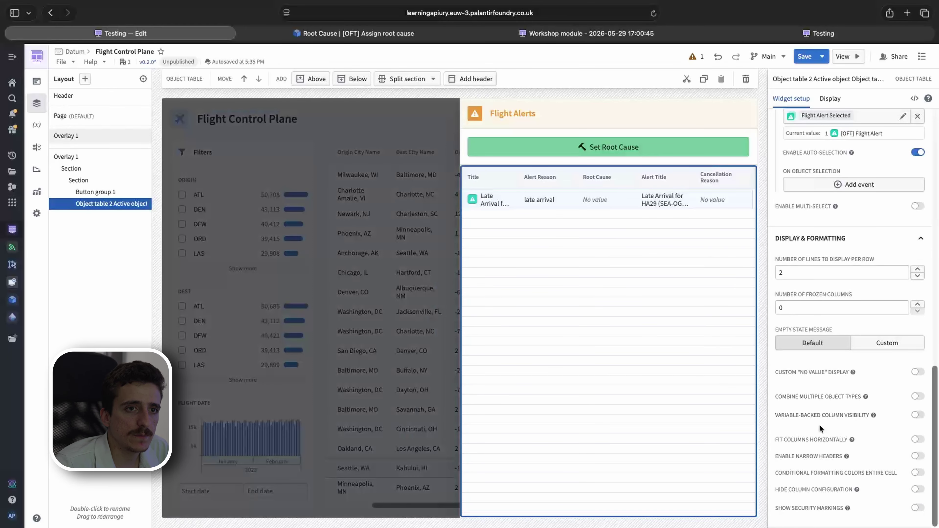
click(917, 440)
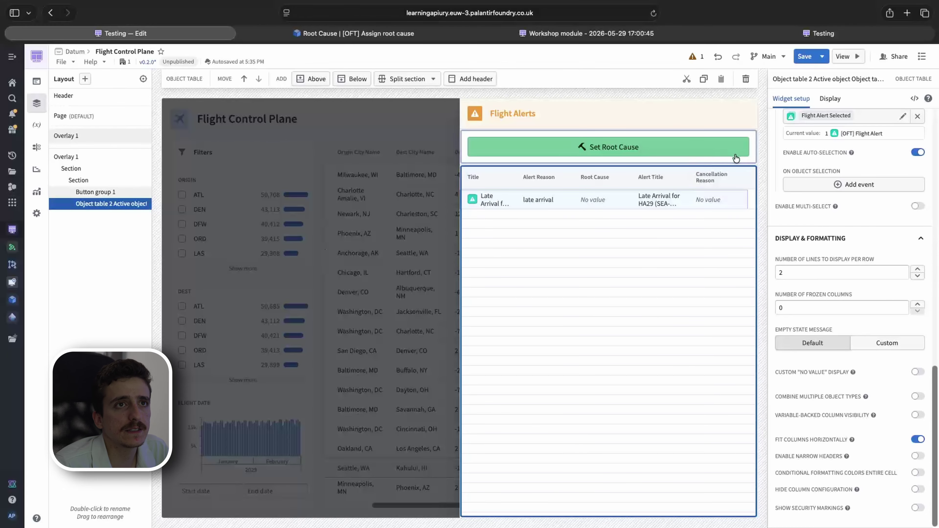
click(668, 263)
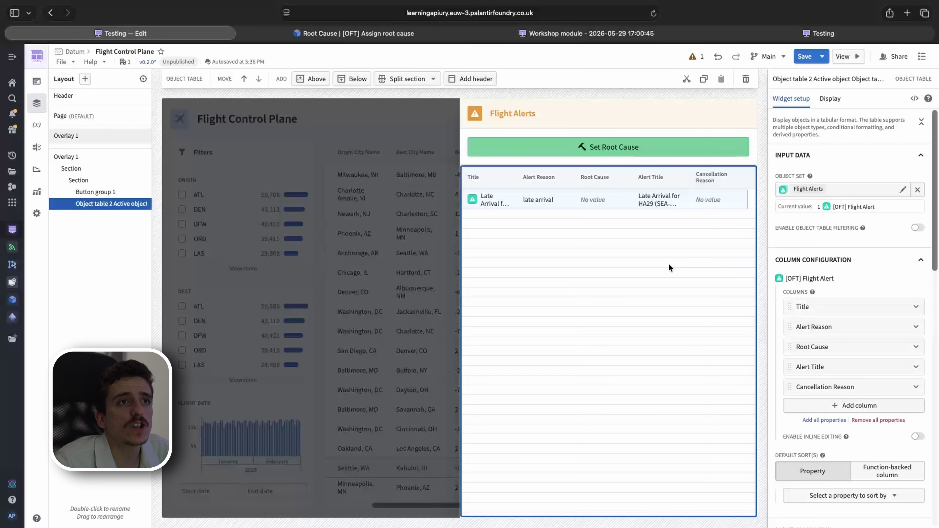
Step: Set the Set Root Cause button's [OFT] Flight Alert parameter to default to the Flight Alert Selected variable
click(735, 145)
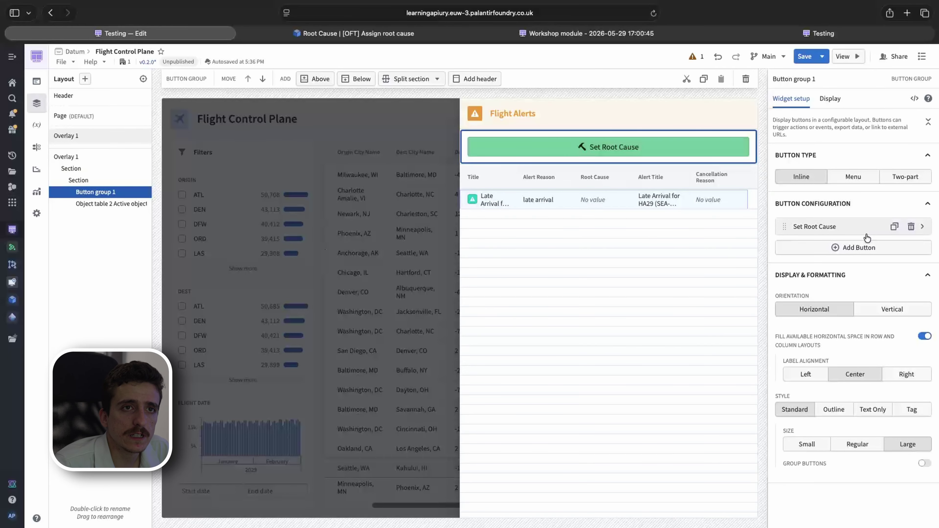
click(845, 231)
scroll(875, 355, down, 5)
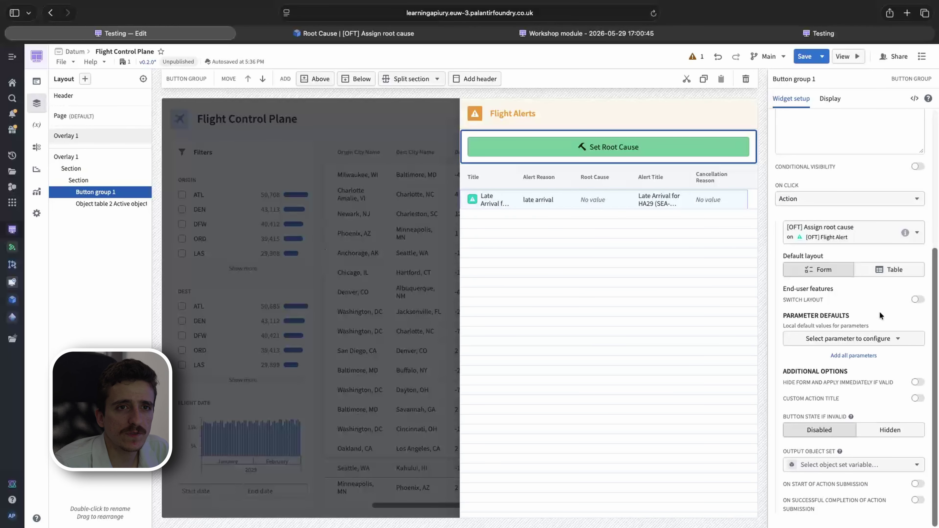
click(866, 343)
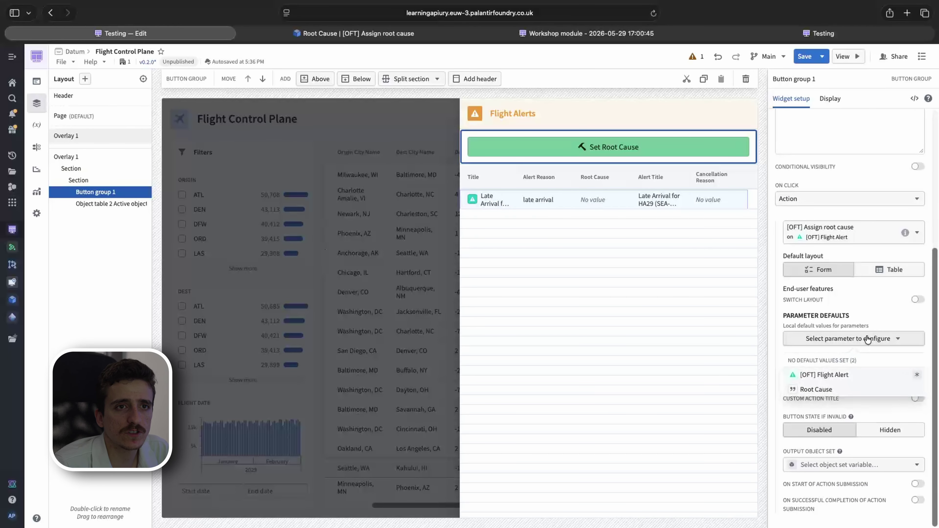
click(833, 381)
click(813, 403)
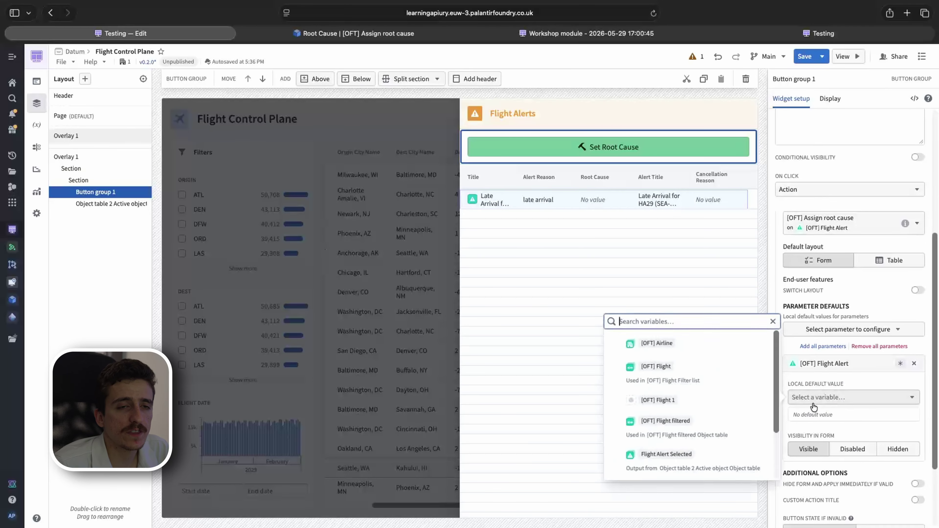
scroll(740, 425, down, 2)
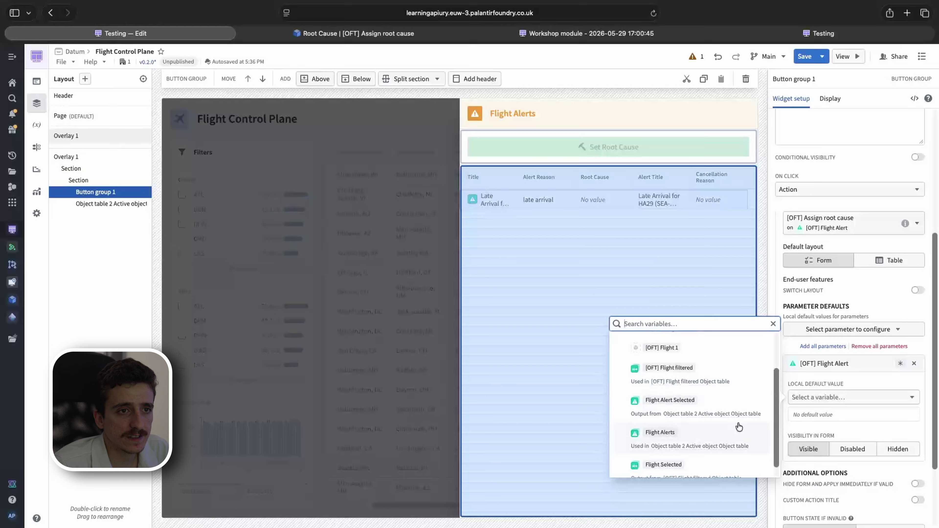
click(710, 406)
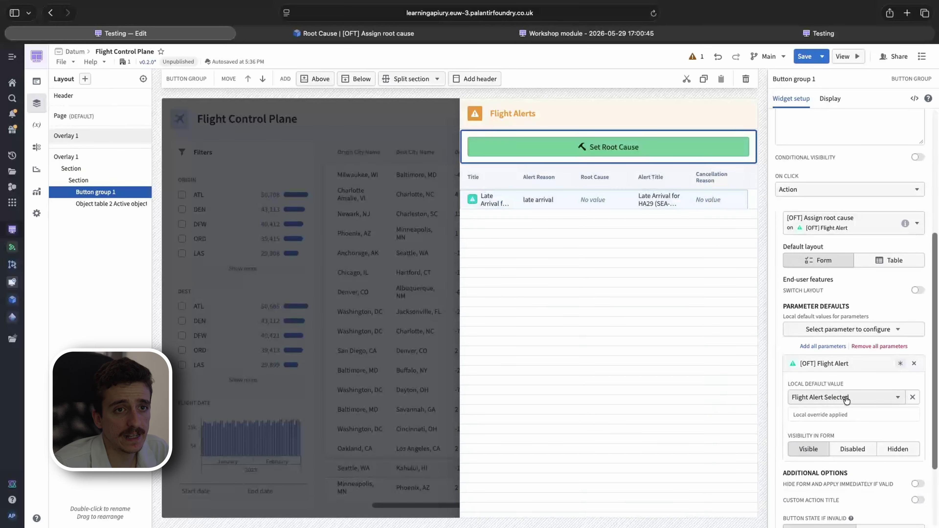
Step: Keep the [OFT] Flight Alert parameter visible in the form and add the Root Cause parameter to the button's parameter defaults
click(852, 444)
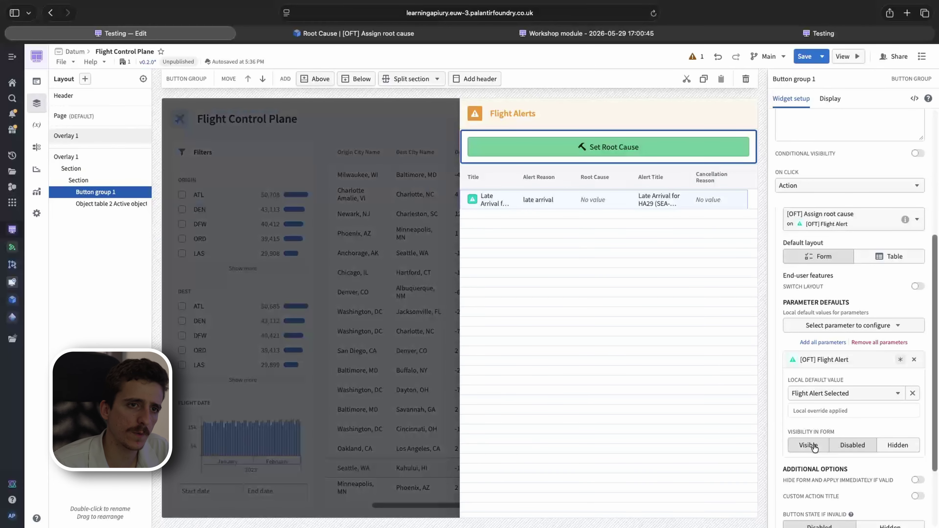
click(815, 446)
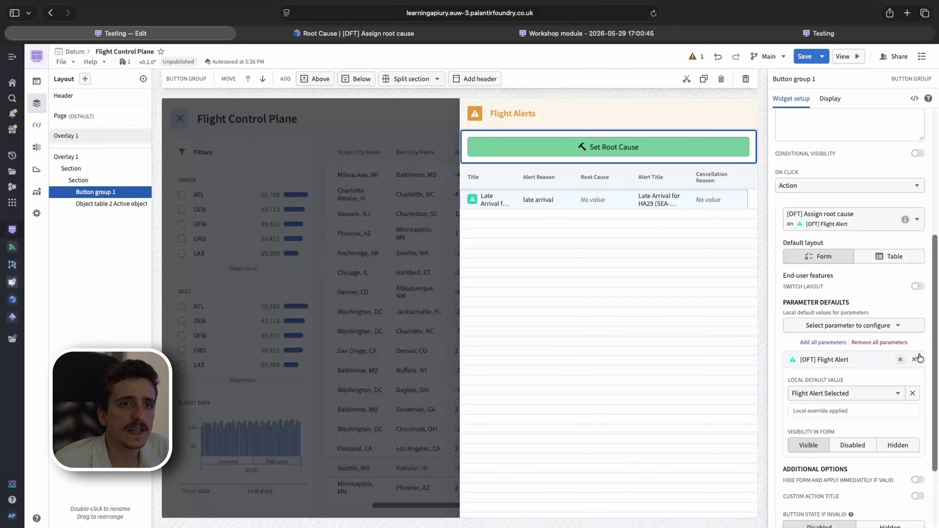
click(825, 342)
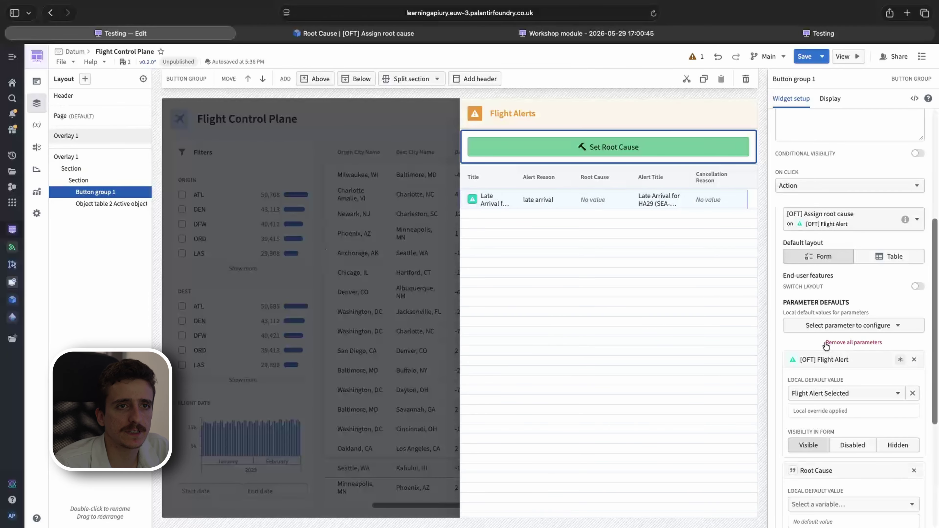
scroll(826, 490, down, 3)
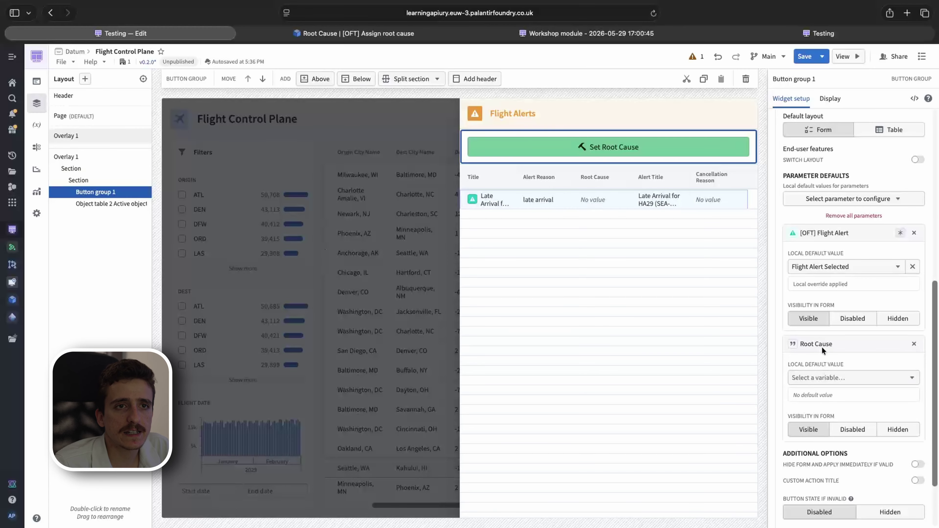
click(817, 377)
click(817, 378)
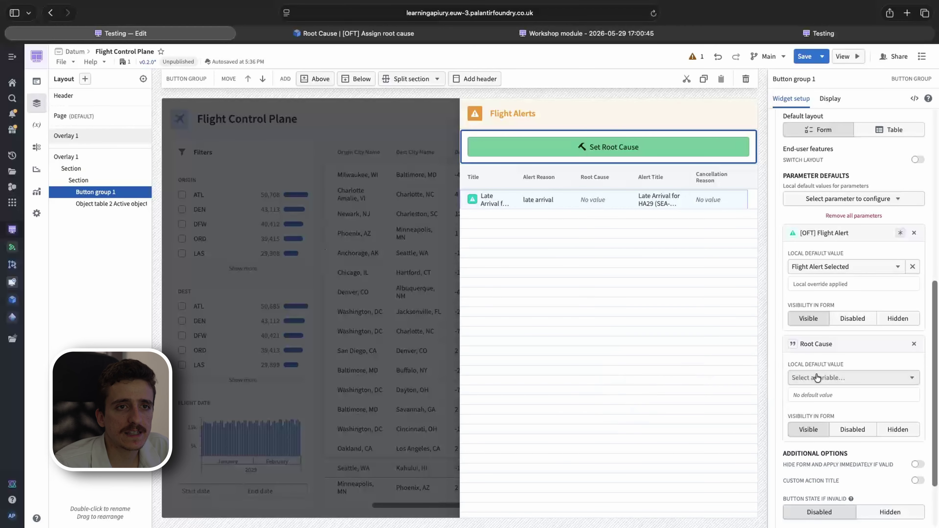
Step: Open the Assign root cause form from the Set Root Cause button and check its prefilled flight alert and selectable alerts
click(627, 147)
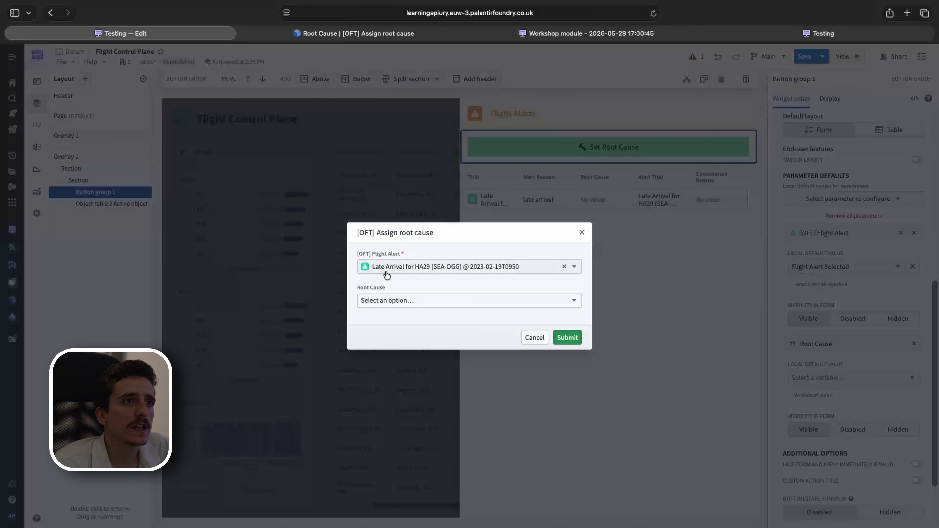
click(443, 270)
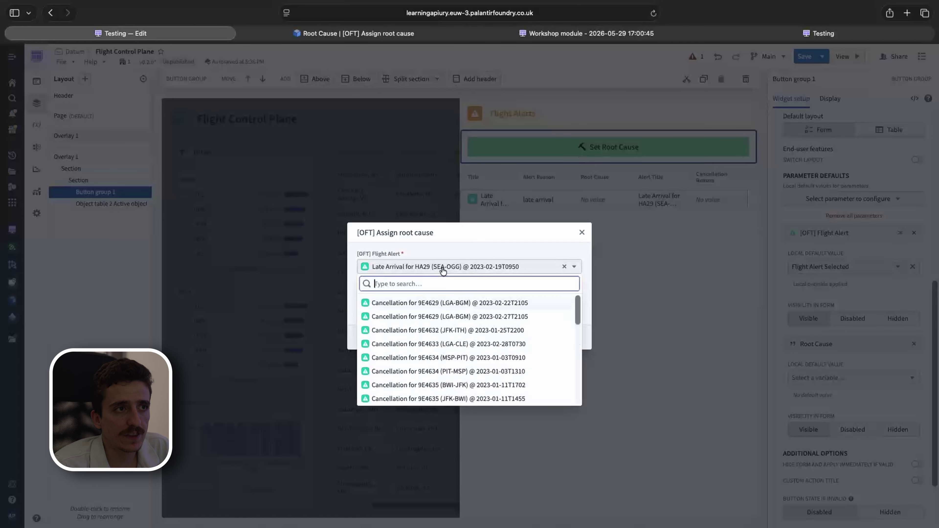
click(440, 269)
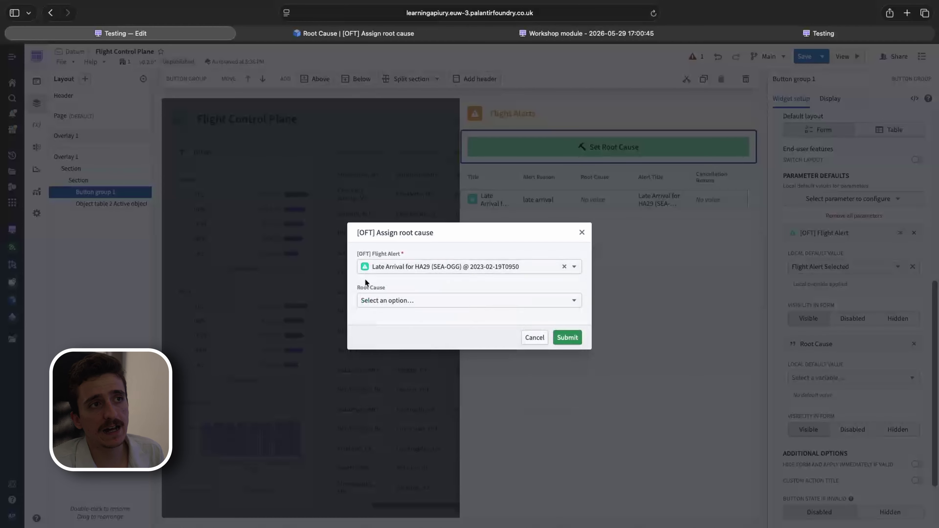
Step: Check the options offered for Root Cause in the Assign root cause form and close the form without submitting
click(379, 303)
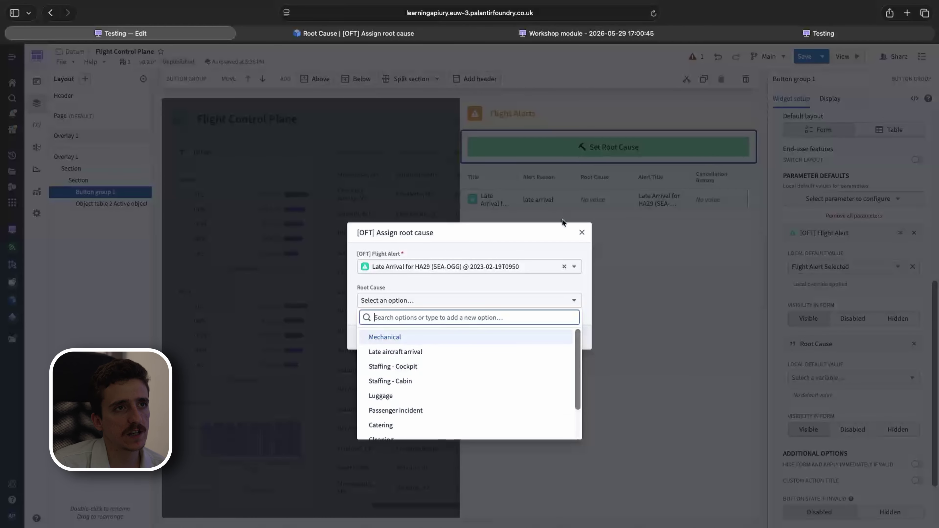
click(526, 242)
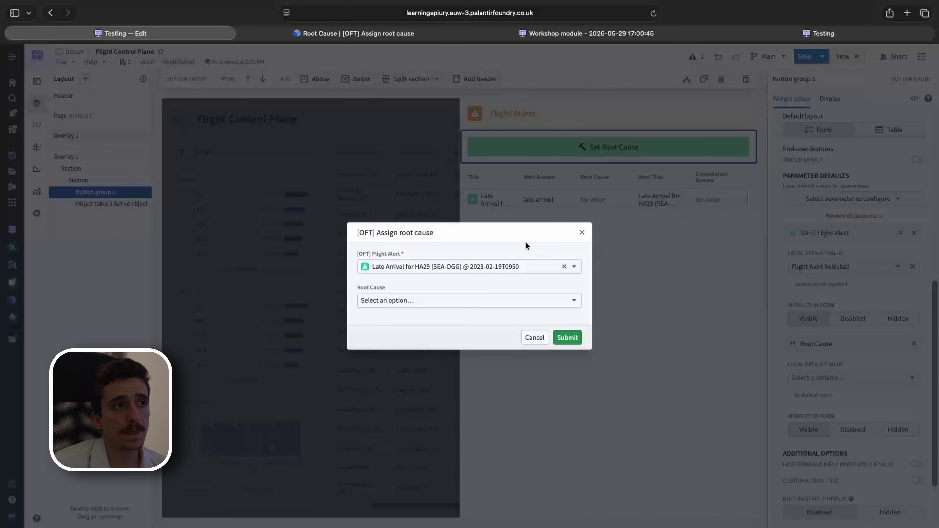
click(582, 233)
Step: Set the [OFT] Flight Alert parameter's form visibility to Disabled for the Set Root Cause button
scroll(836, 406, down, 3)
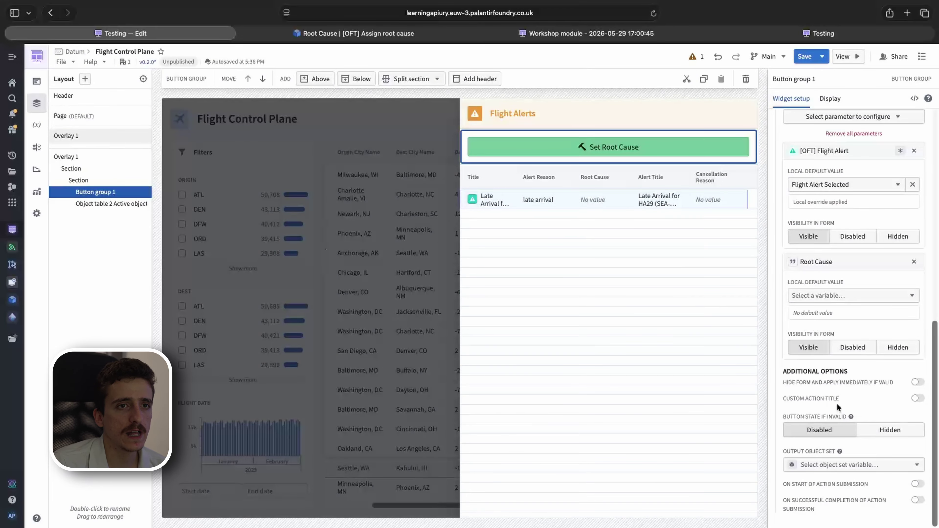
scroll(837, 404, up, 8)
scroll(845, 407, down, 3)
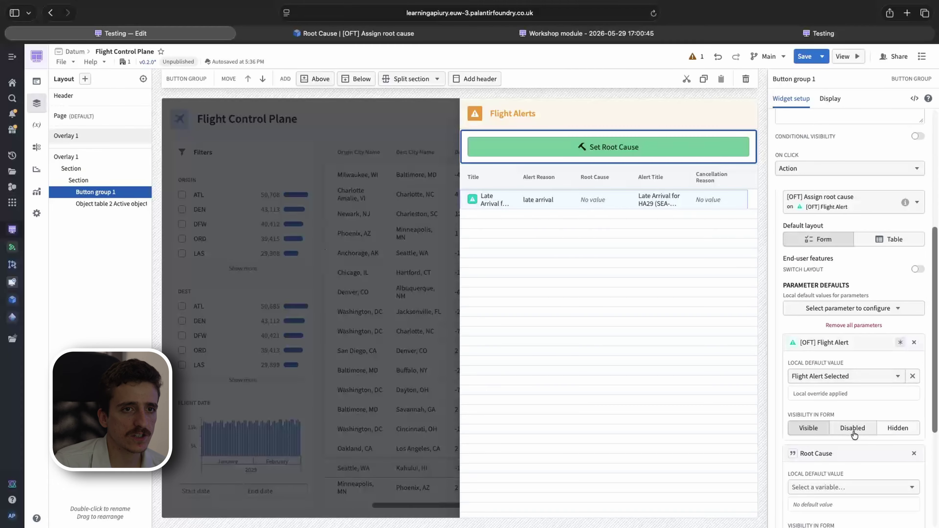
click(851, 428)
click(578, 202)
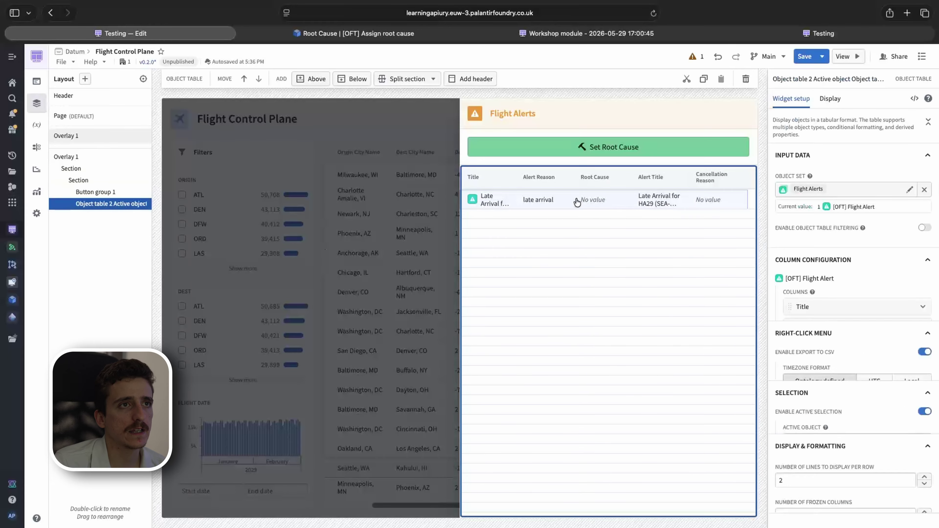
Step: Submit the Set Root Cause form with Cleaning as the root cause for the selected late arrival alert
click(581, 148)
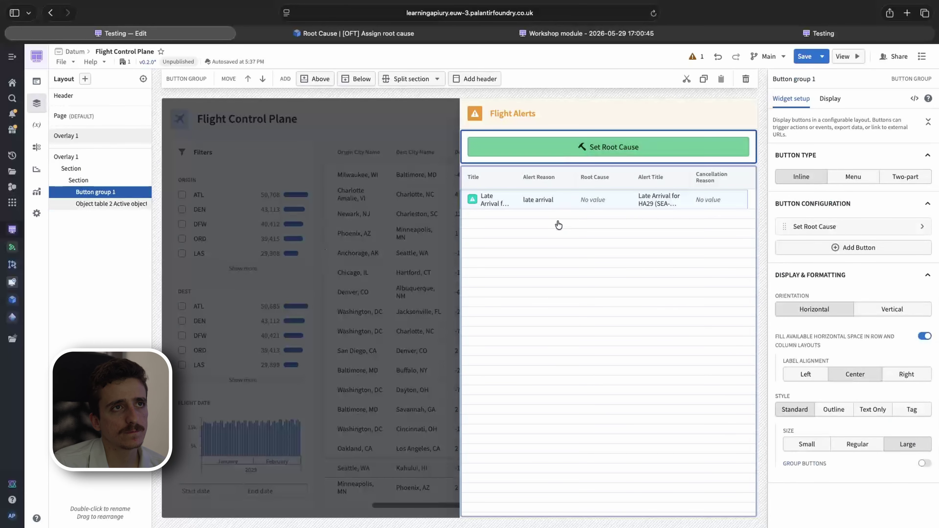
click(580, 140)
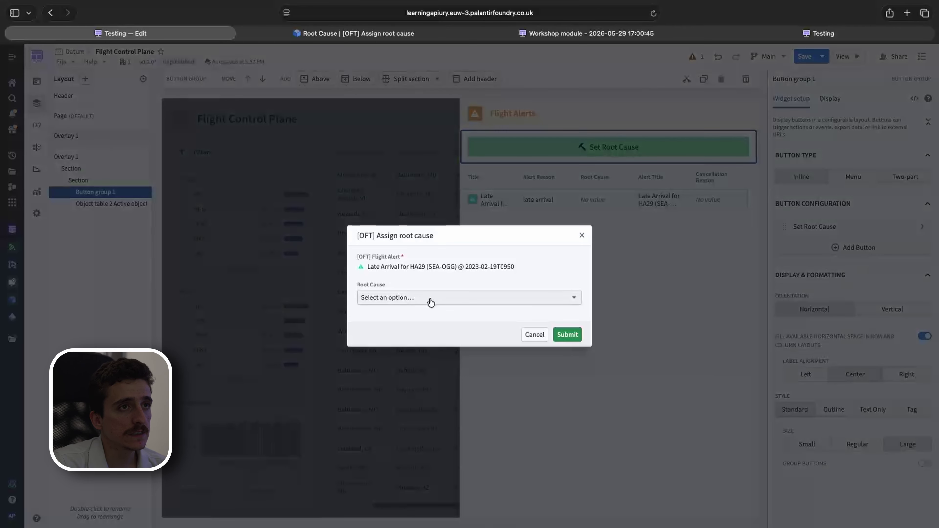
click(434, 298)
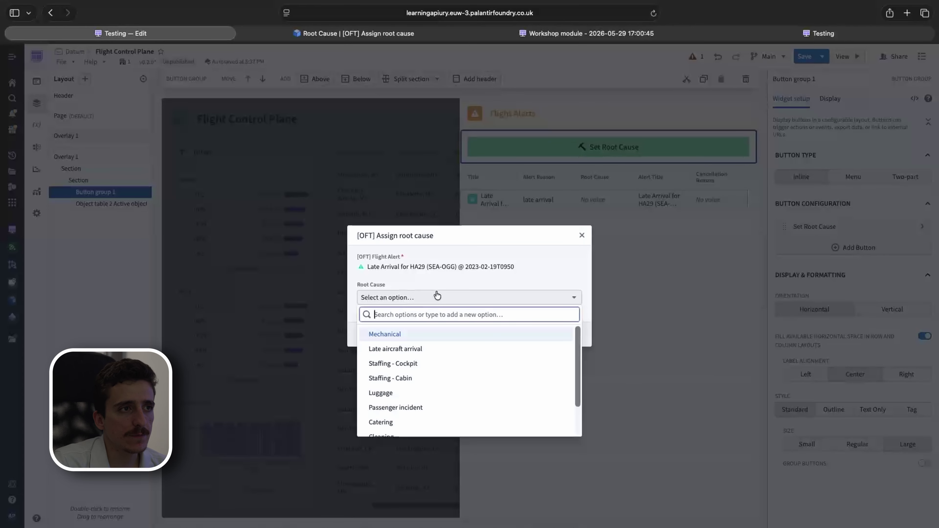
scroll(410, 393, down, 2)
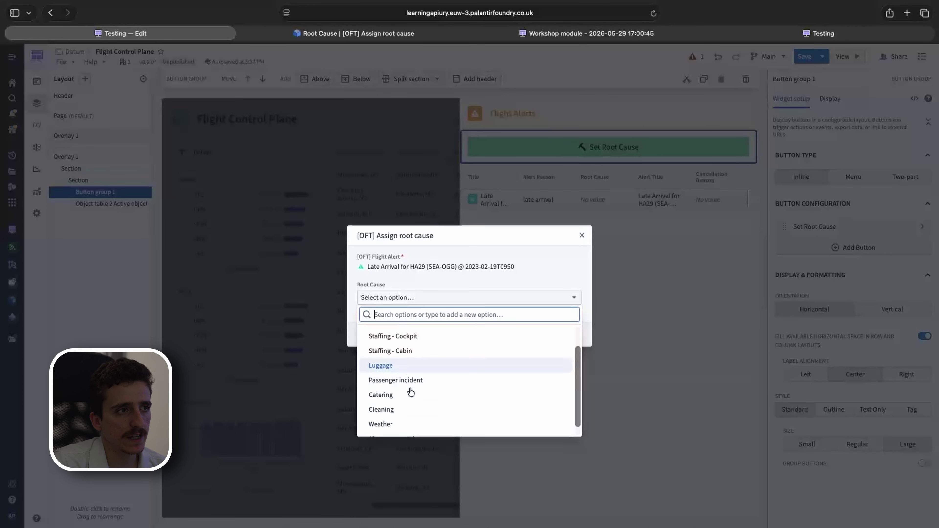
scroll(410, 395, down, 1)
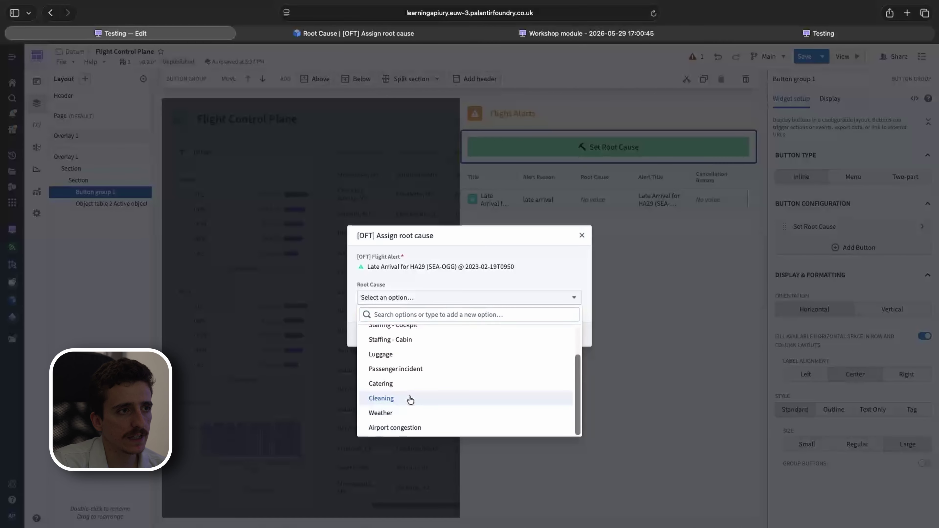
click(410, 398)
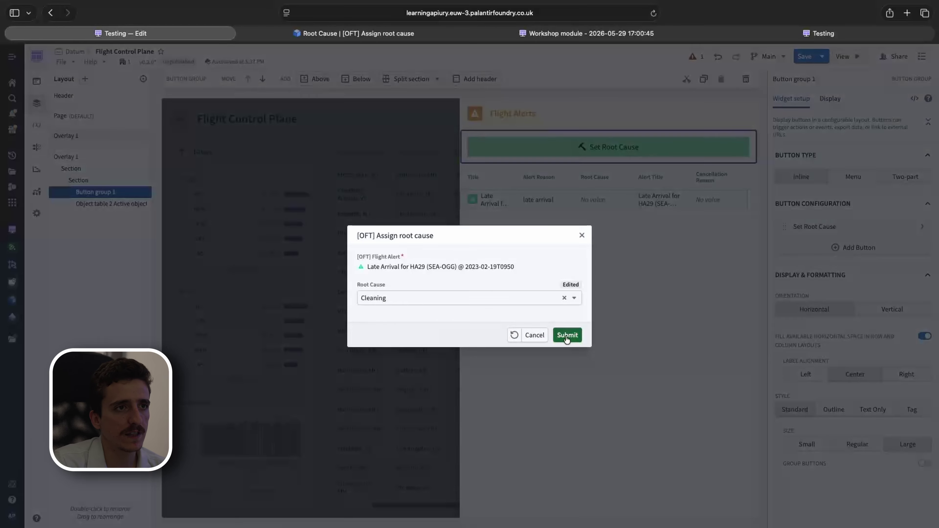
click(567, 334)
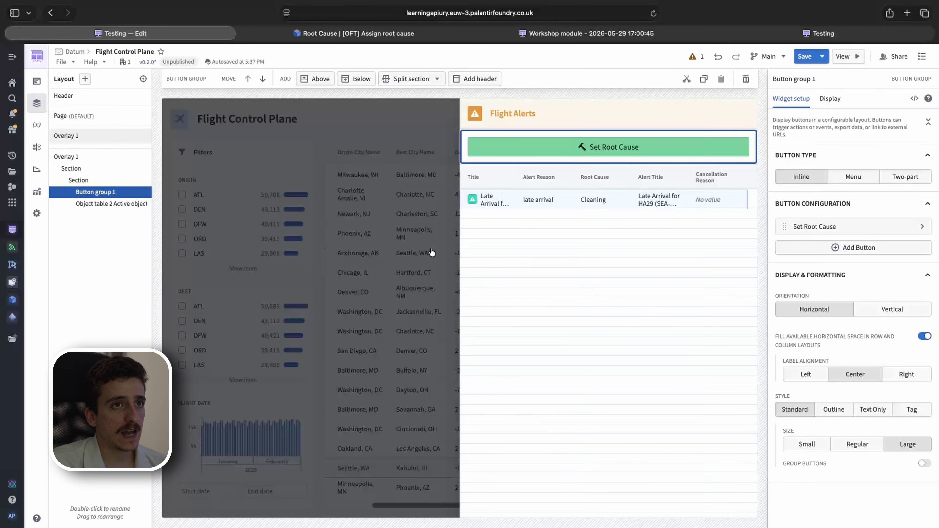
Step: Close and reopen the Flight Alerts overlay, and set its outer section's padding to Compact
click(431, 252)
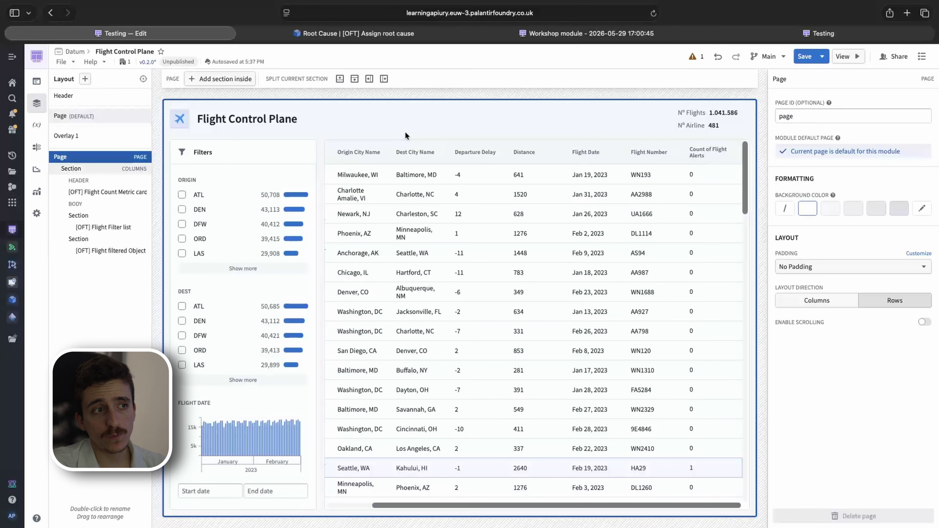
click(652, 293)
click(65, 135)
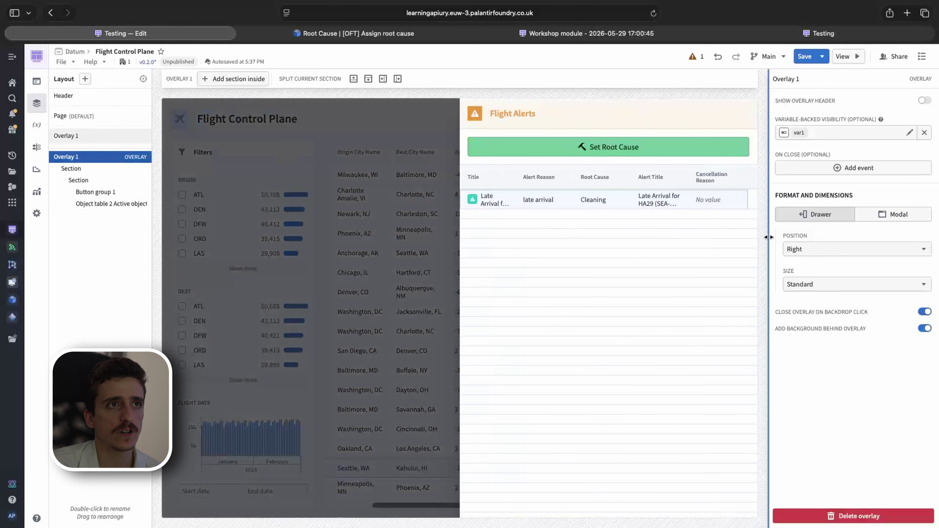
click(487, 113)
scroll(887, 370, down, 6)
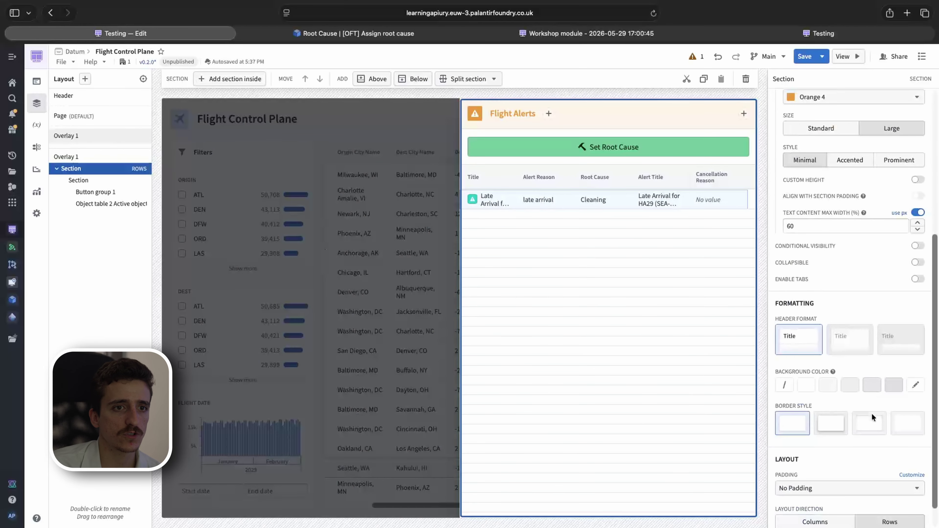
click(808, 487)
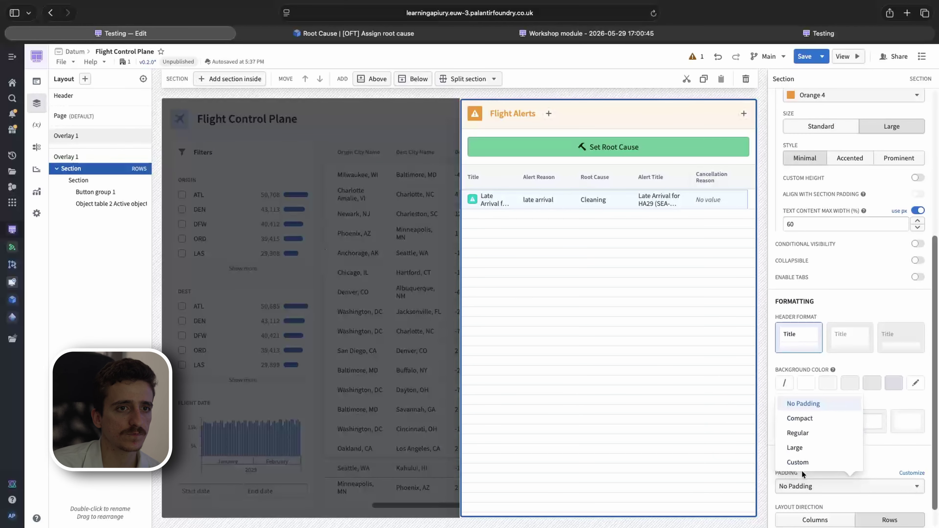
click(808, 418)
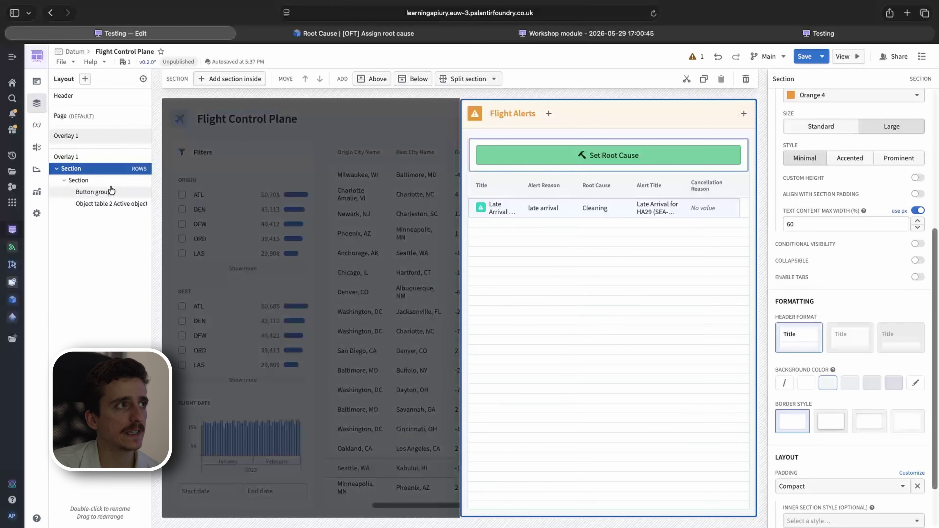
Step: Set the padding of the inner section holding the button group and alerts table to Compact
click(92, 180)
click(814, 401)
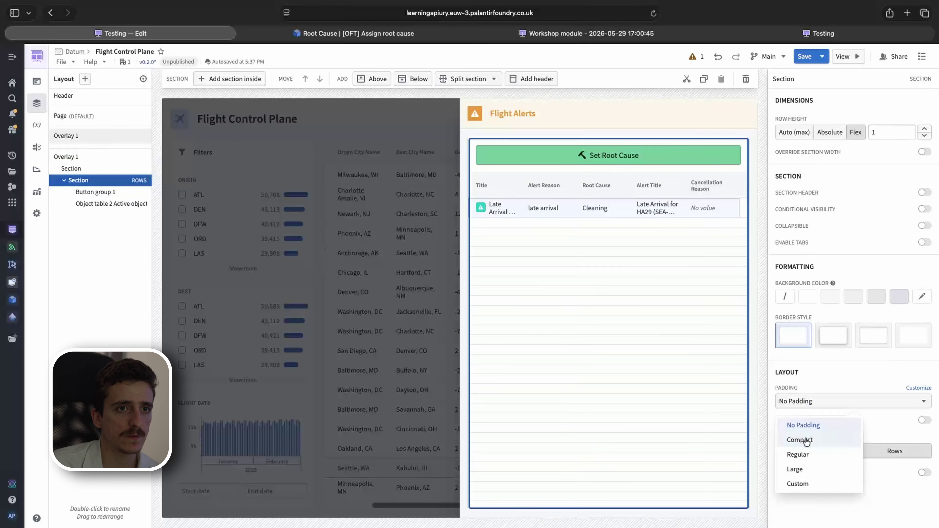
click(802, 441)
click(582, 312)
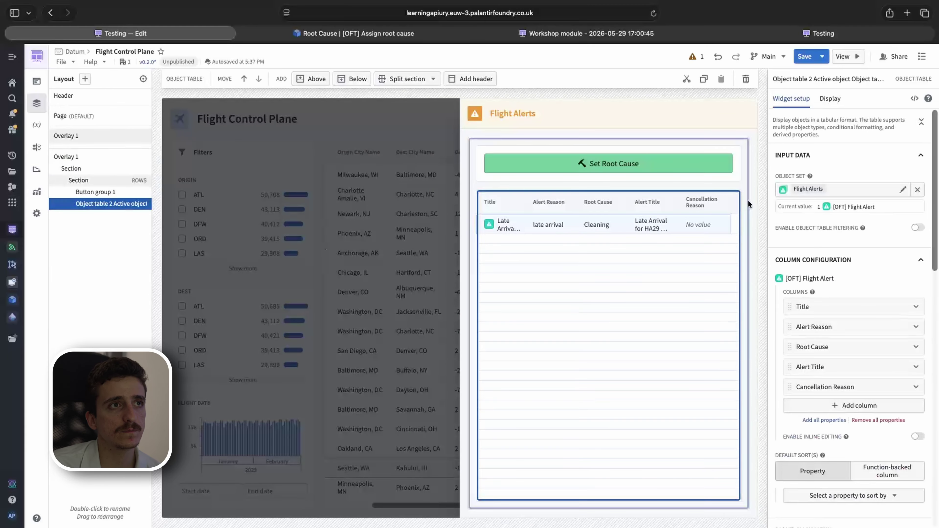
Step: Give the drawer's inner section a transparent background and a borderless border style
click(744, 163)
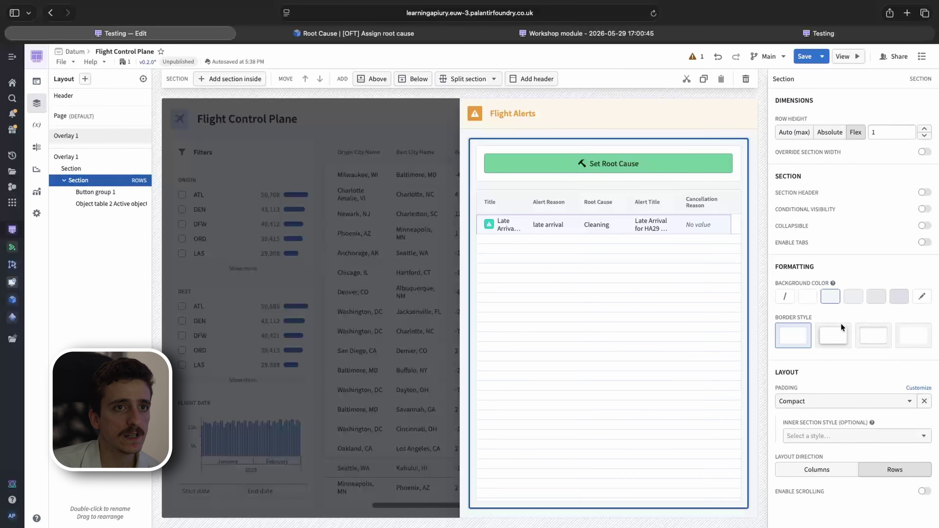
click(785, 296)
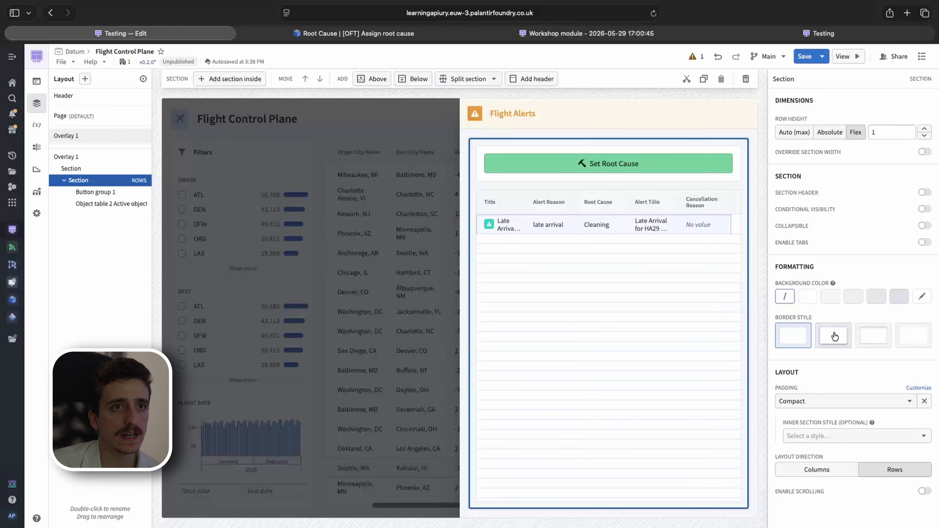
click(917, 339)
click(498, 123)
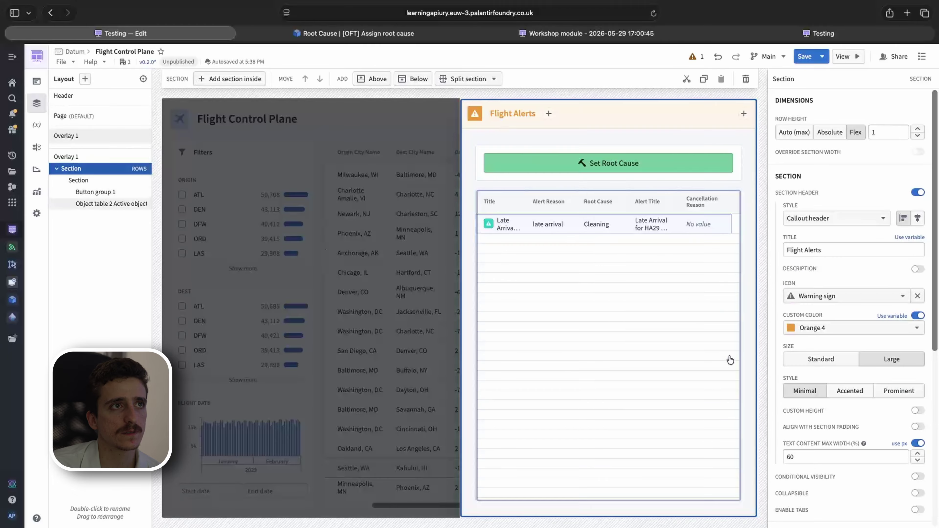
Step: Remove the Set Root Cause button group's widget padding with a Borderless border style and a transparent background
click(739, 173)
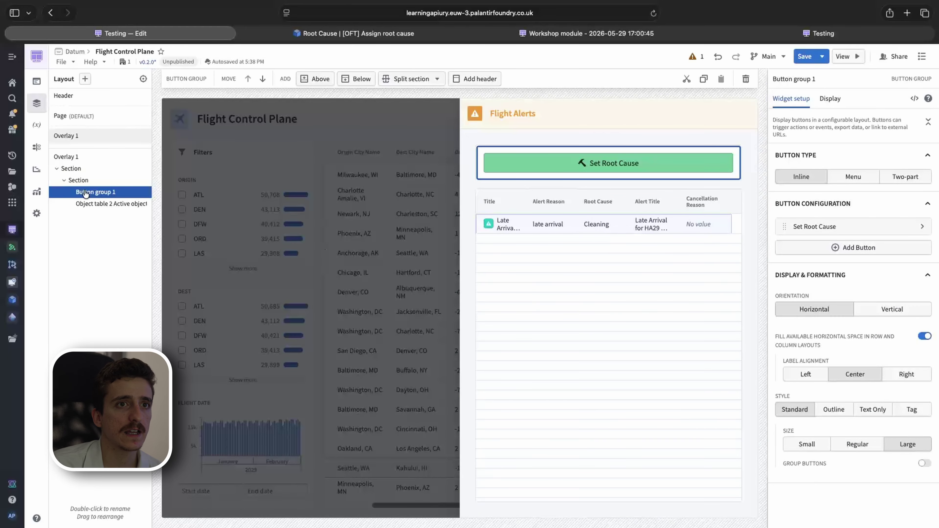
click(830, 99)
click(907, 267)
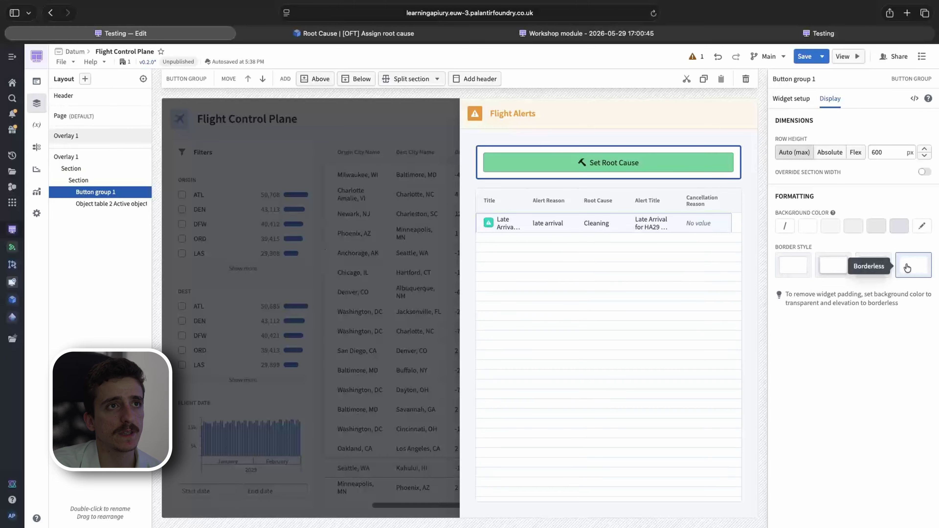
click(585, 298)
click(619, 181)
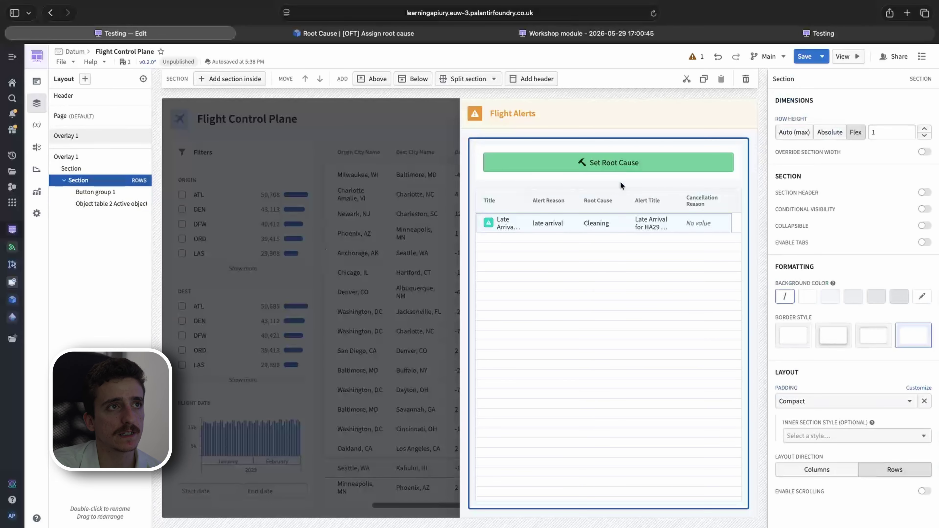
click(650, 171)
click(830, 98)
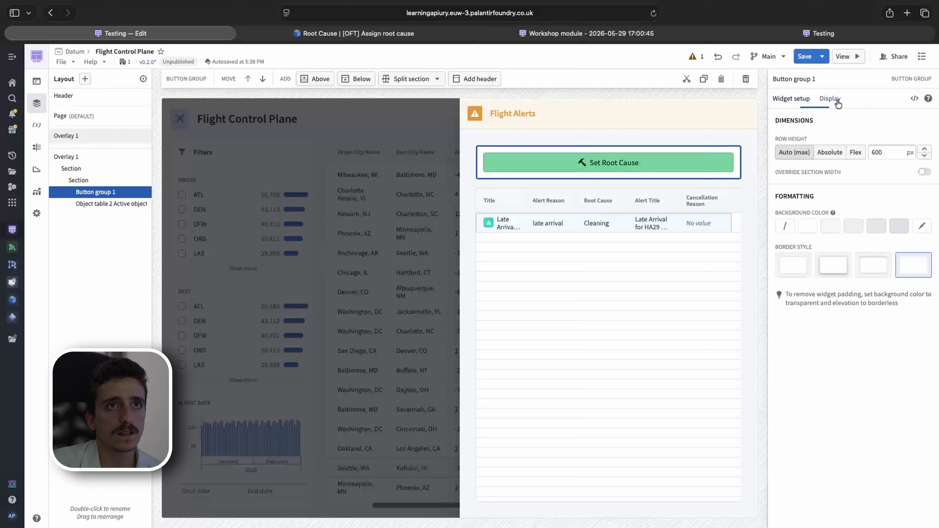
click(784, 226)
click(732, 265)
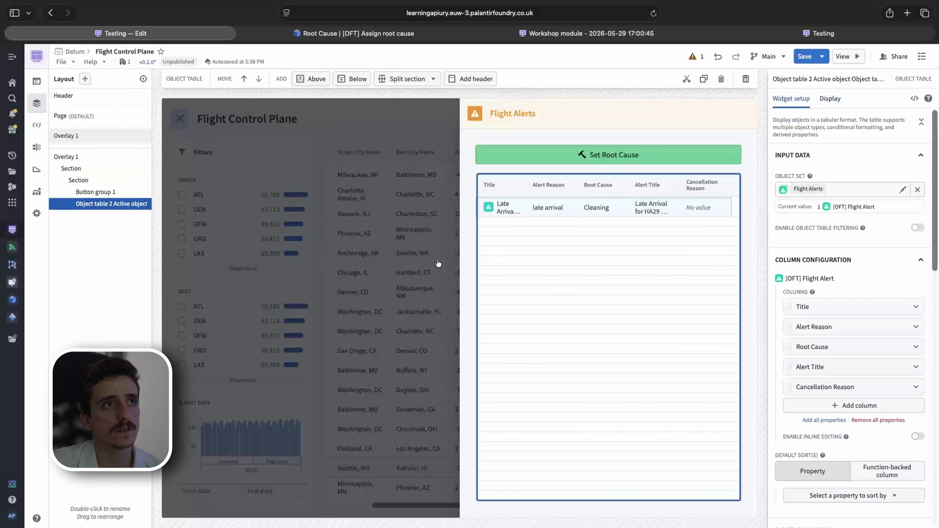
Step: Save the Flight Control Plane module and open it in view mode with the Flight Alerts drawer closed
click(462, 237)
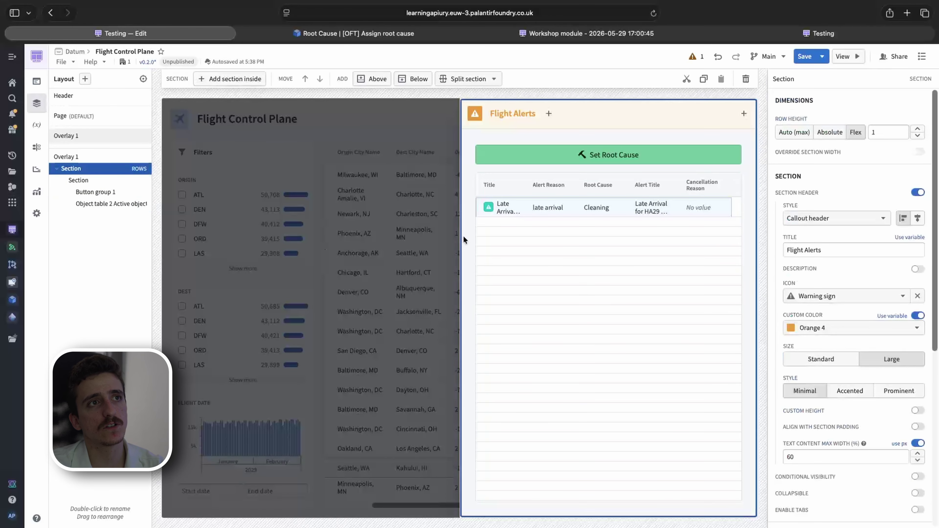
click(428, 242)
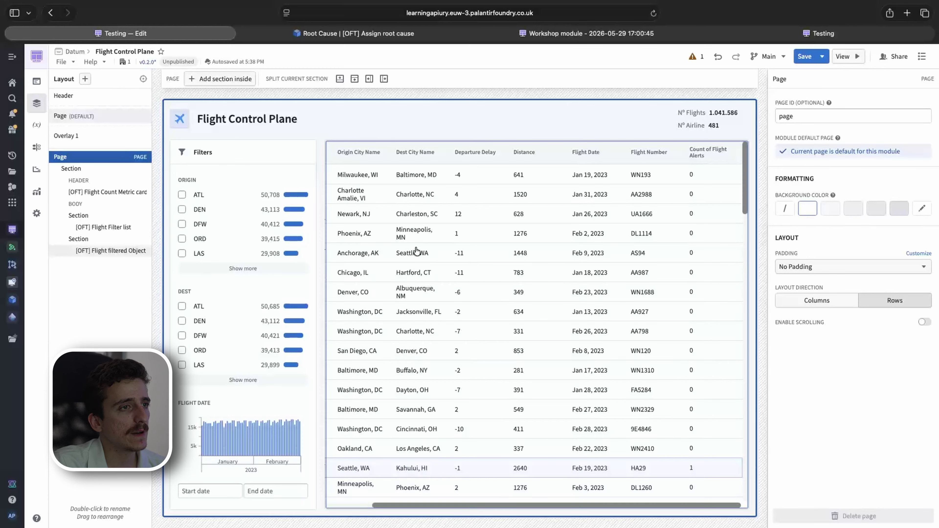
click(249, 153)
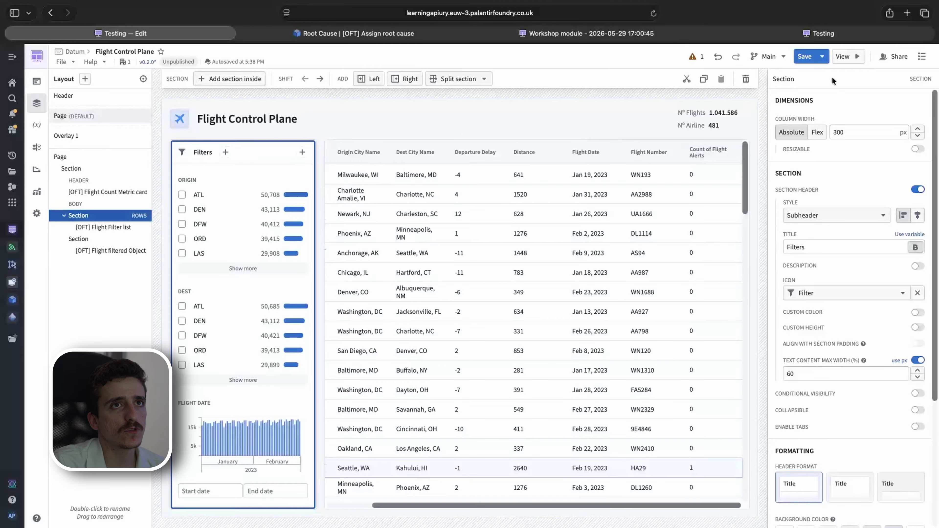
click(802, 58)
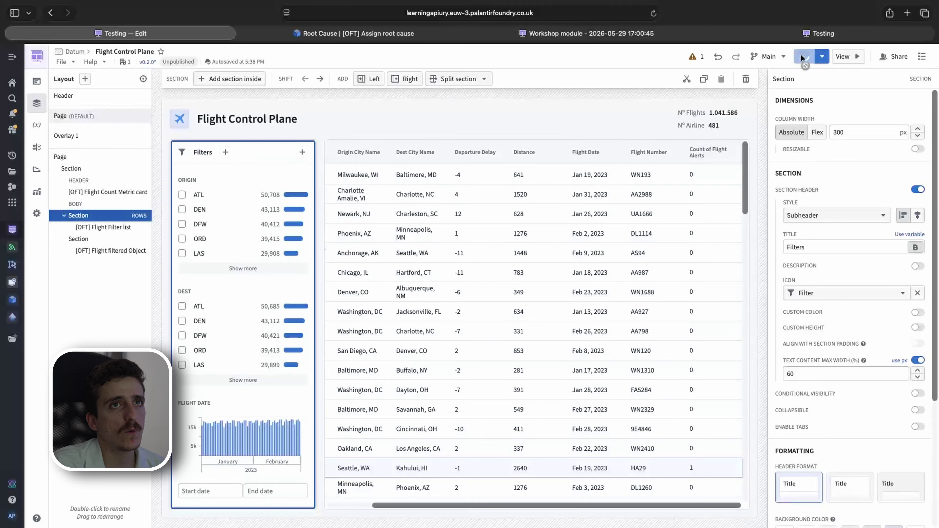
click(842, 57)
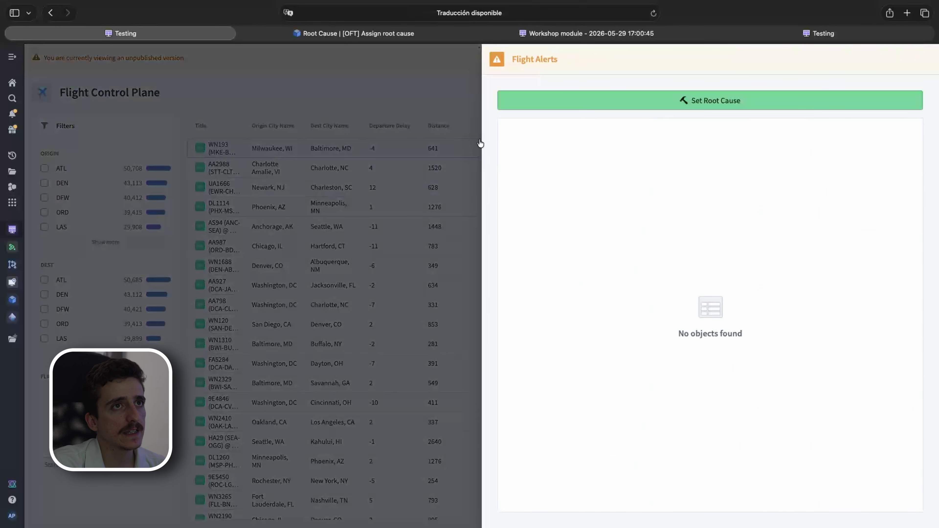
click(450, 148)
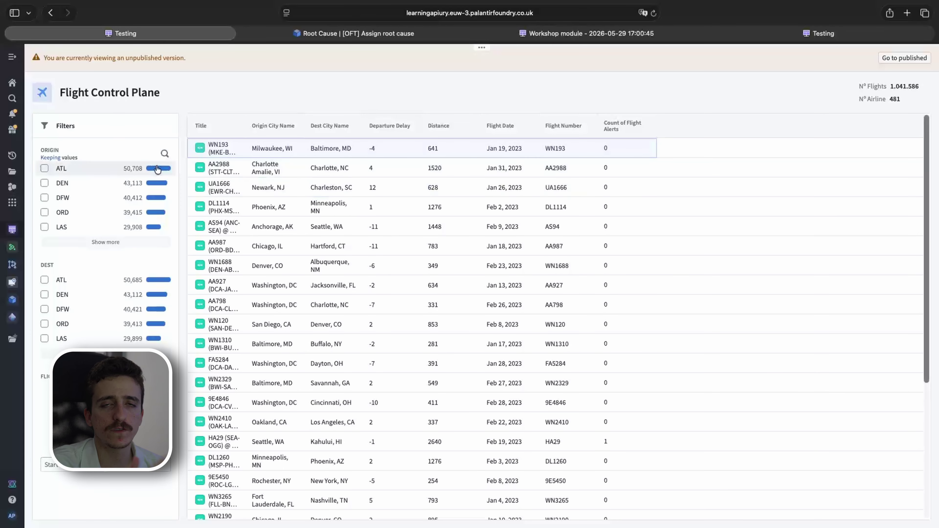
Step: Return the module to edit mode and open its view again
mouse_move(481, 47)
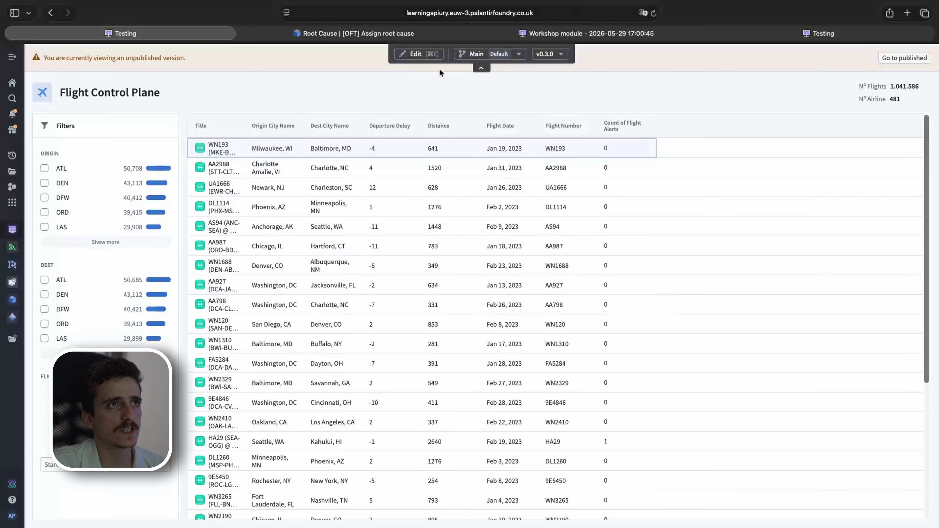
click(407, 52)
click(844, 57)
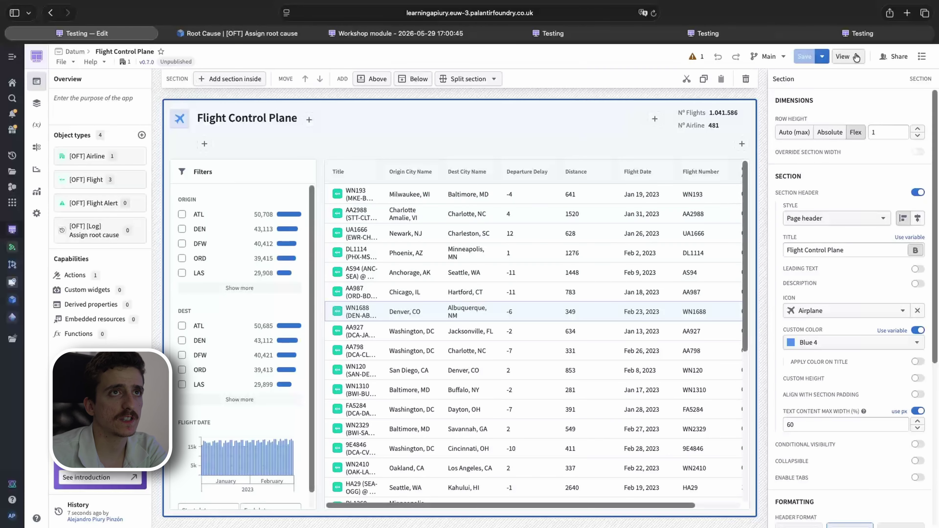
Step: Close the surplus Testing view tabs and return to the Flight Control Plane module editor
middle_click(496, 33)
middle_click(496, 33)
middle_click(496, 33)
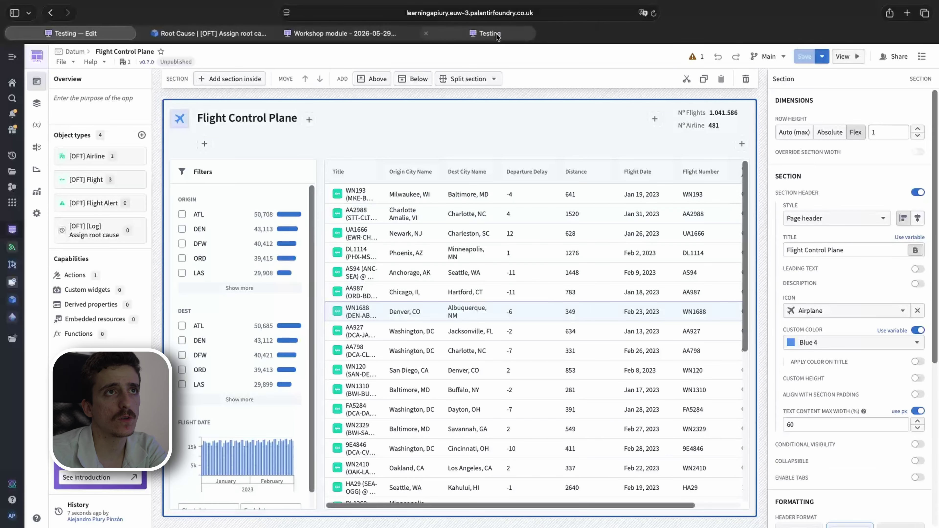
click(481, 32)
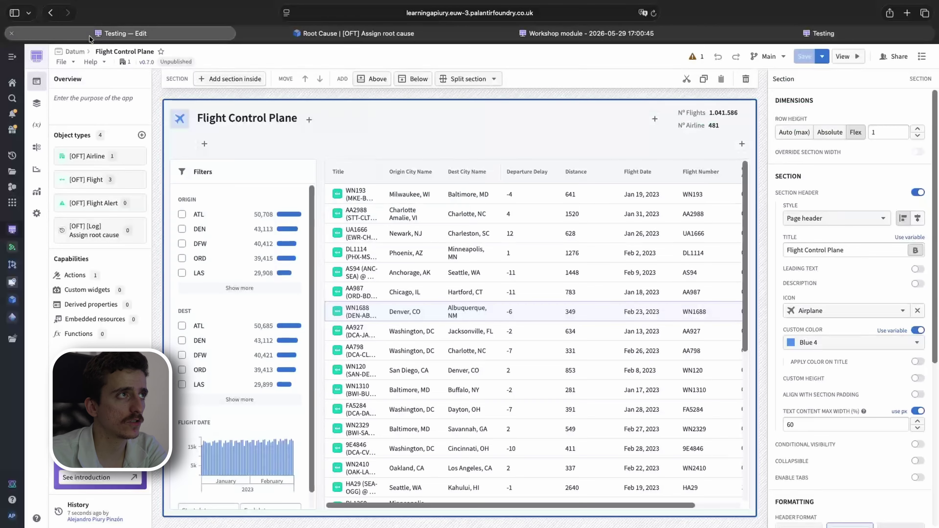
click(88, 33)
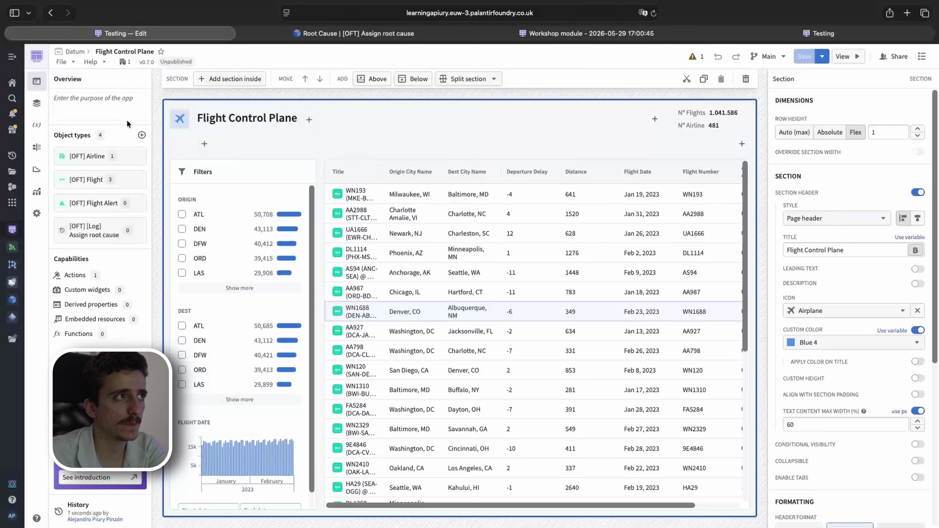
Step: Change the comparison in Overlay 1's visibility variable var1 to Flight Selected "Is not empty" and save the module
click(35, 108)
click(68, 135)
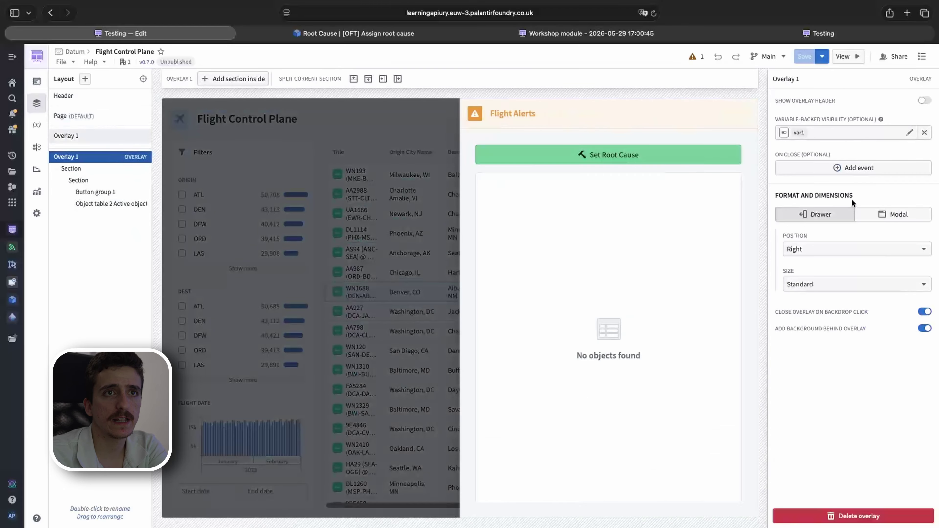
click(819, 139)
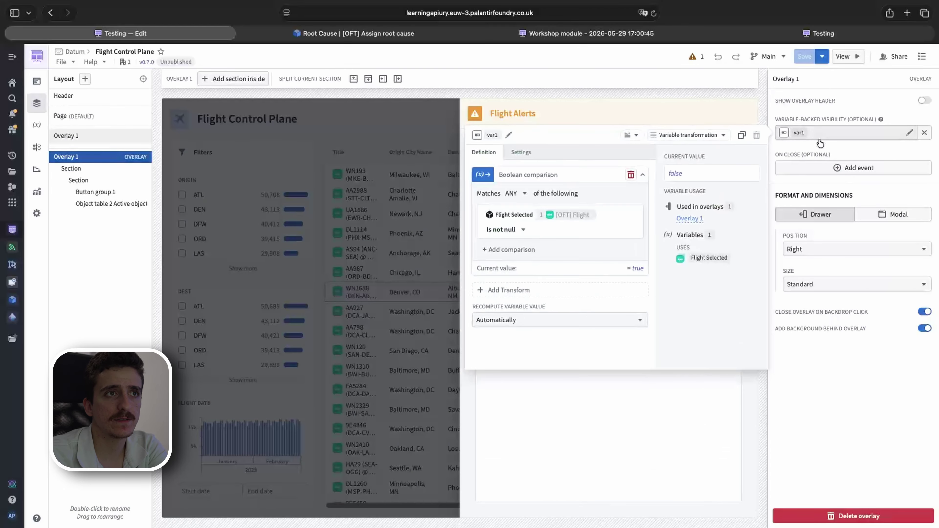
click(519, 233)
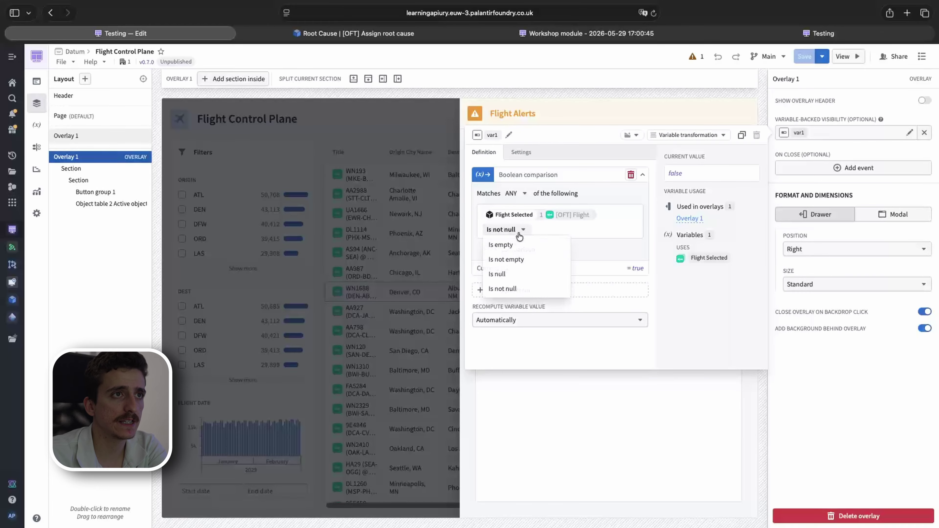
click(522, 260)
click(677, 421)
click(677, 421)
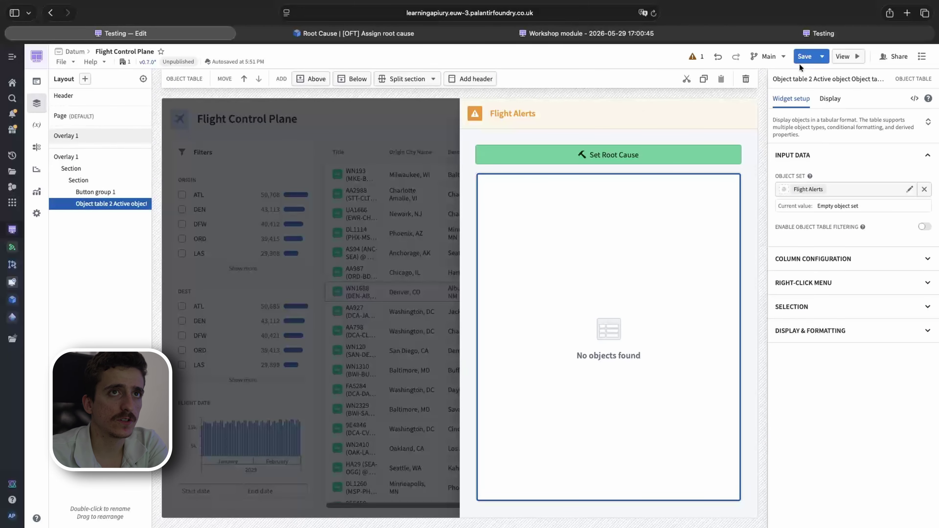
click(805, 57)
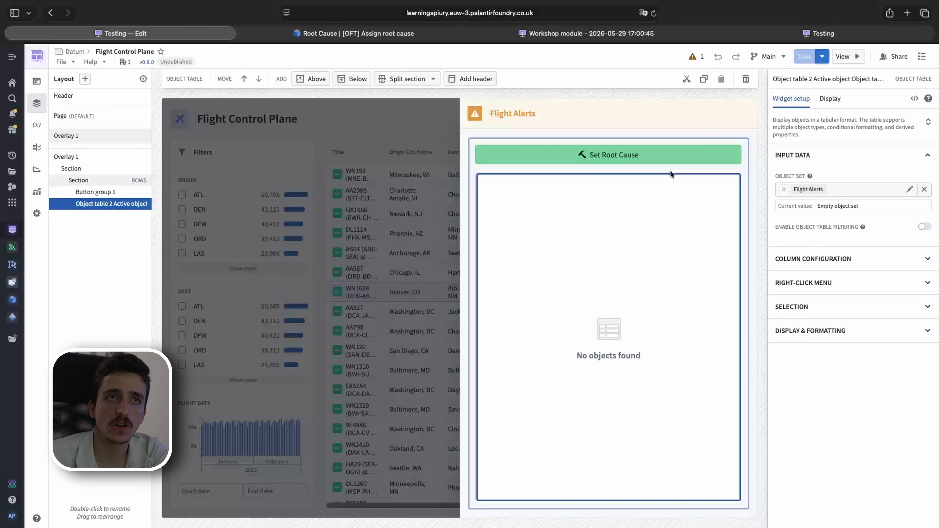
Step: View the saved module and check the Flight Alerts drawer by opening and closing it for flights AS94 and HA29
click(844, 57)
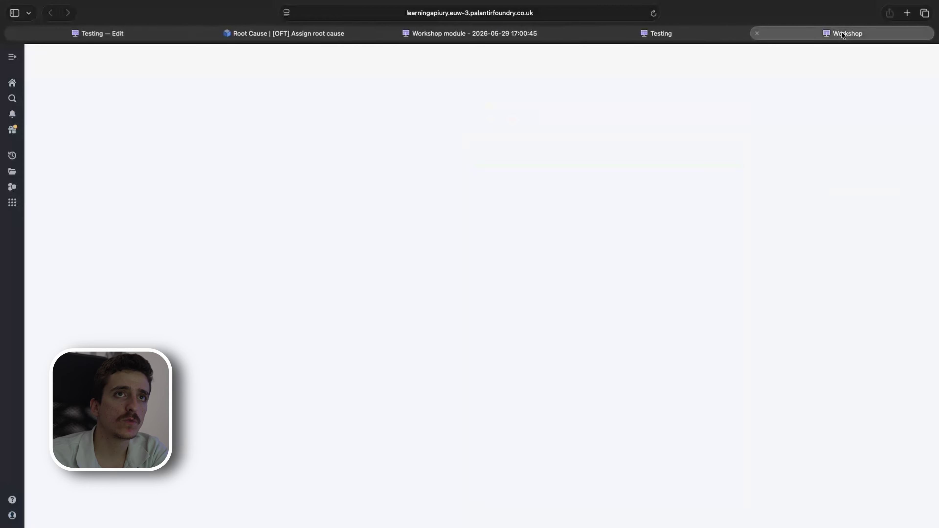
click(261, 223)
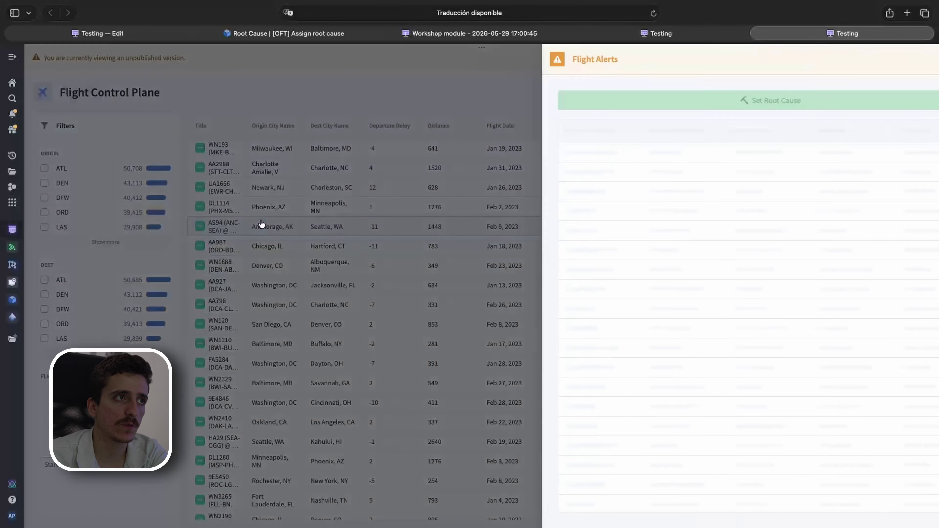
click(203, 168)
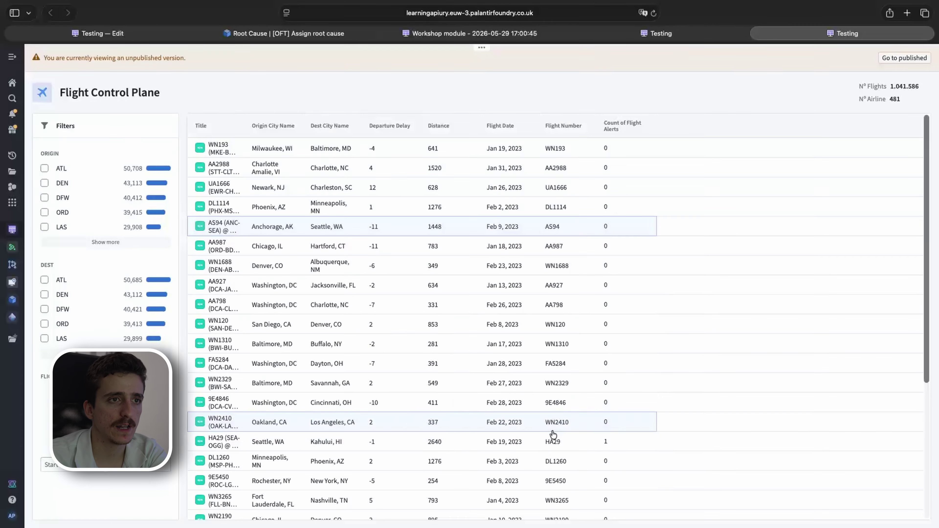
click(553, 438)
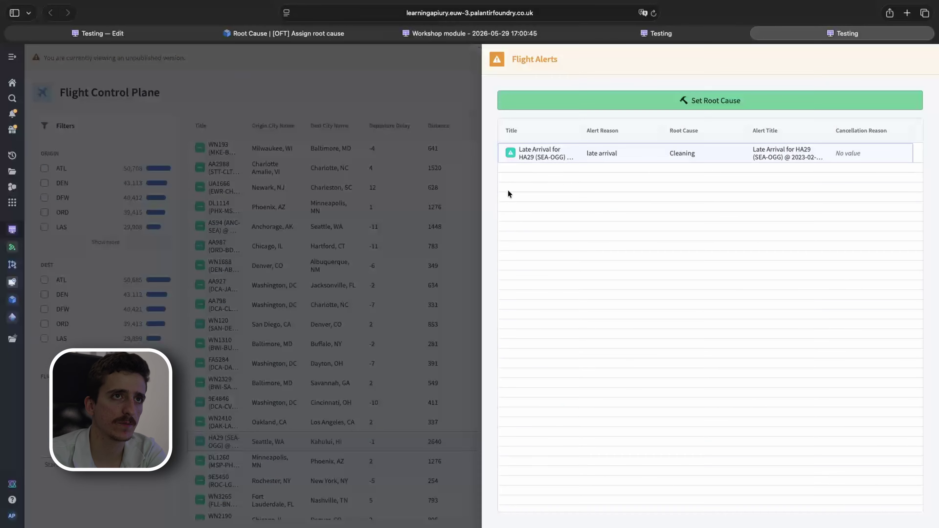
click(298, 266)
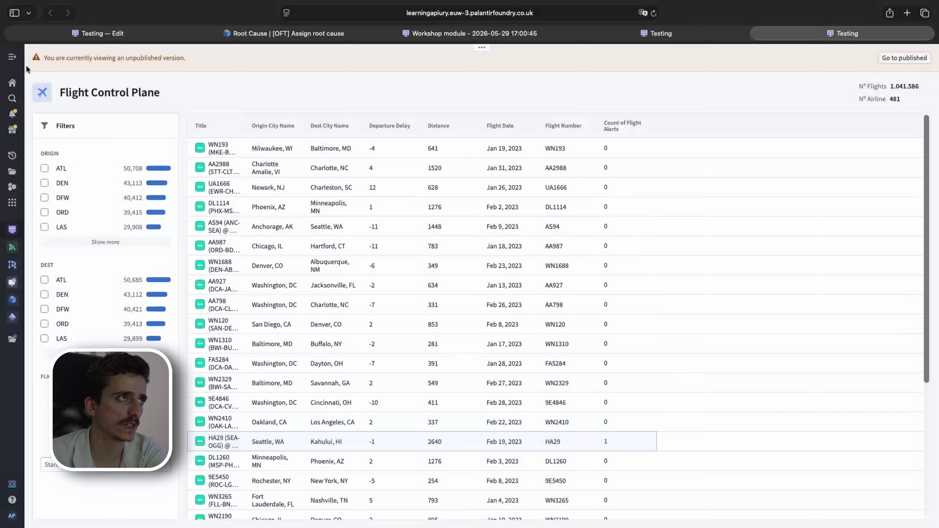
Step: Back in the editor, make the Filters section collapsible and save the module
click(63, 27)
click(247, 154)
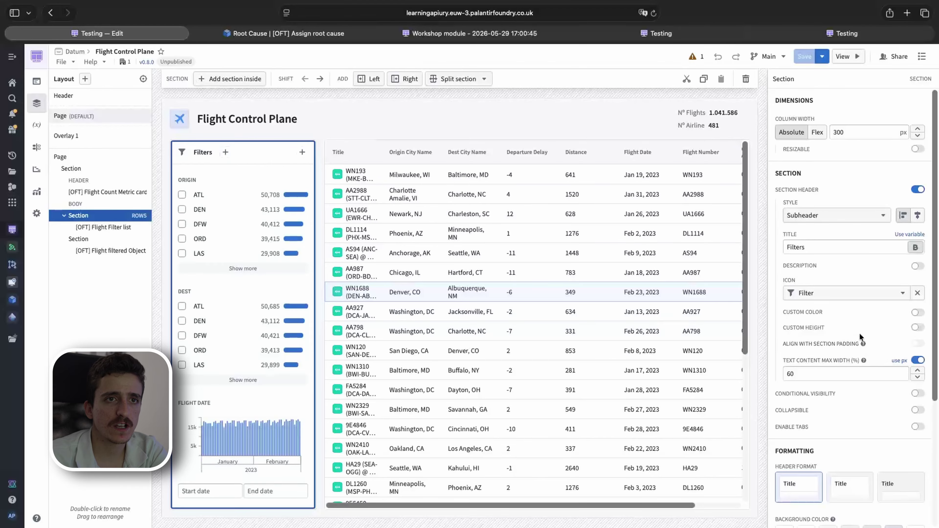
click(918, 410)
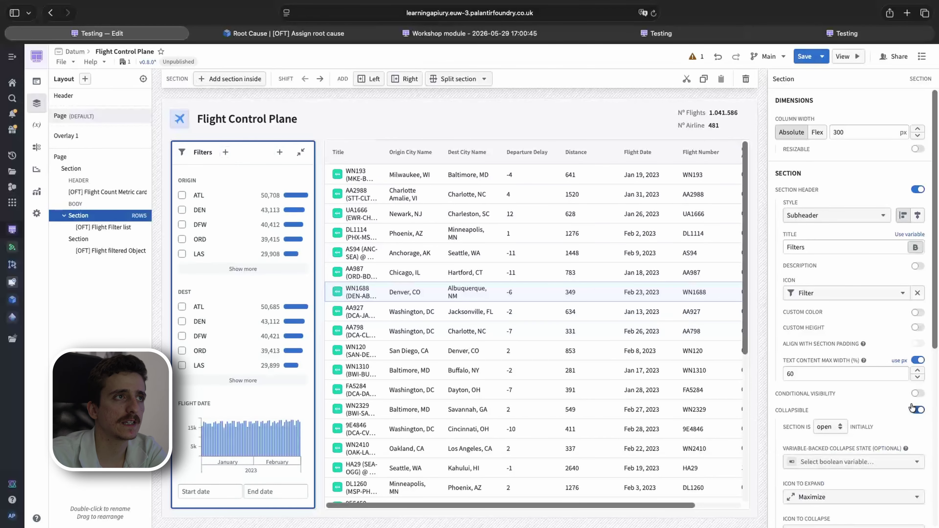
click(805, 57)
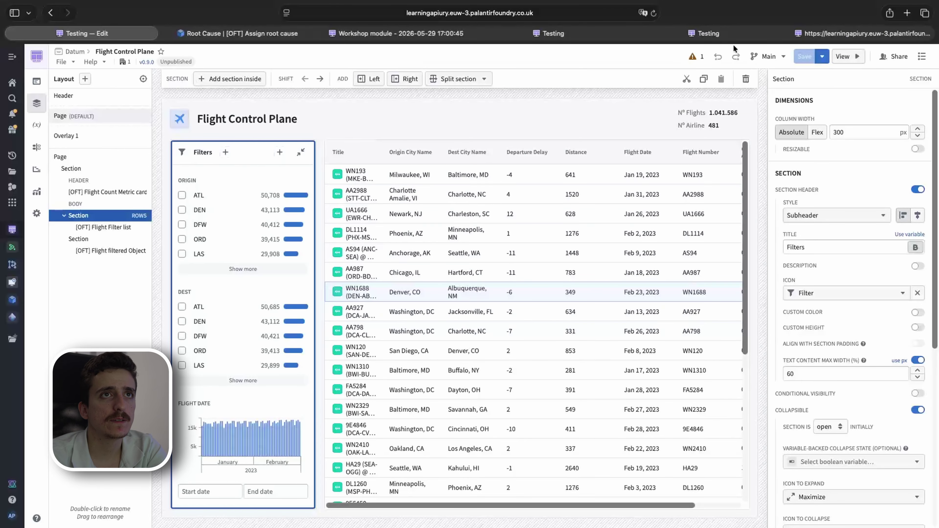
Step: Test the Filters section in the module view by collapsing it, expanding it and collapsing it again
click(161, 124)
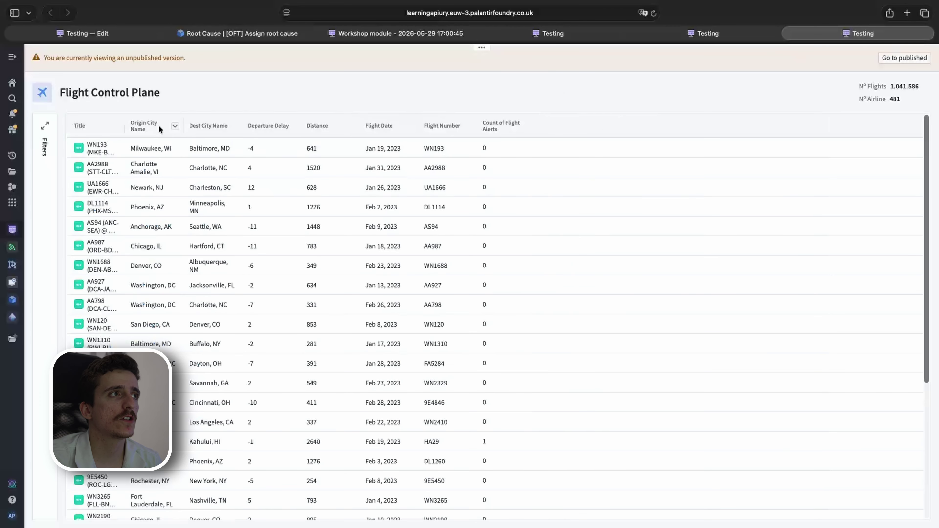
click(47, 127)
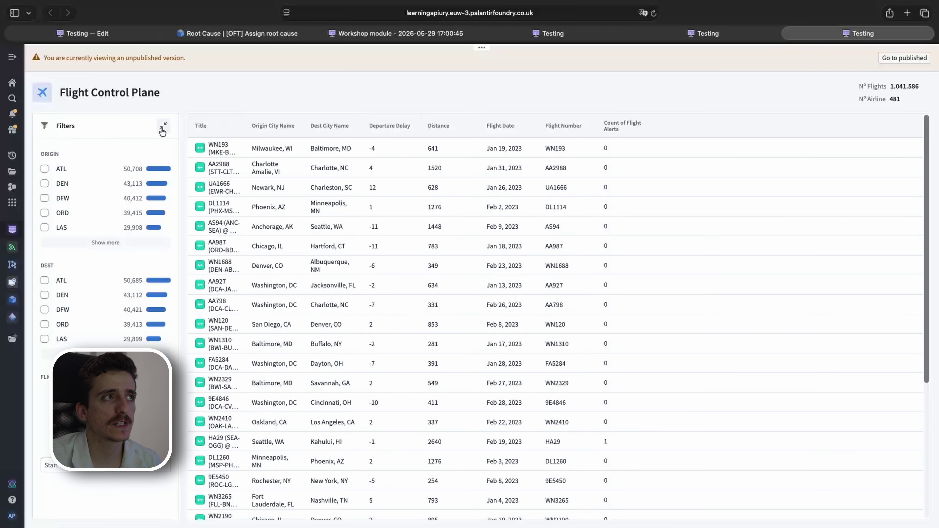
click(163, 127)
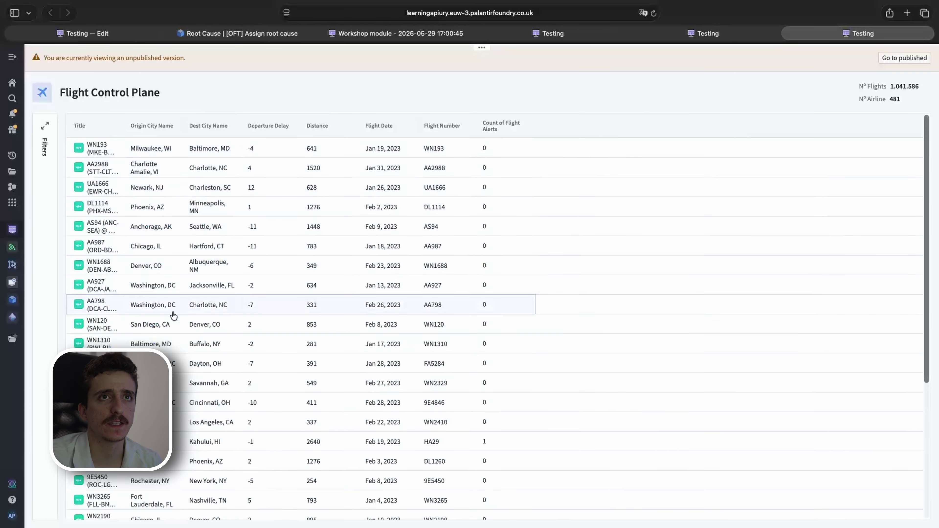
Step: Switch to the Car Operation Center module and show the details of the Faulty Camshaft Position Sensor issue in the Issues Box
key(ctrl+Tab)
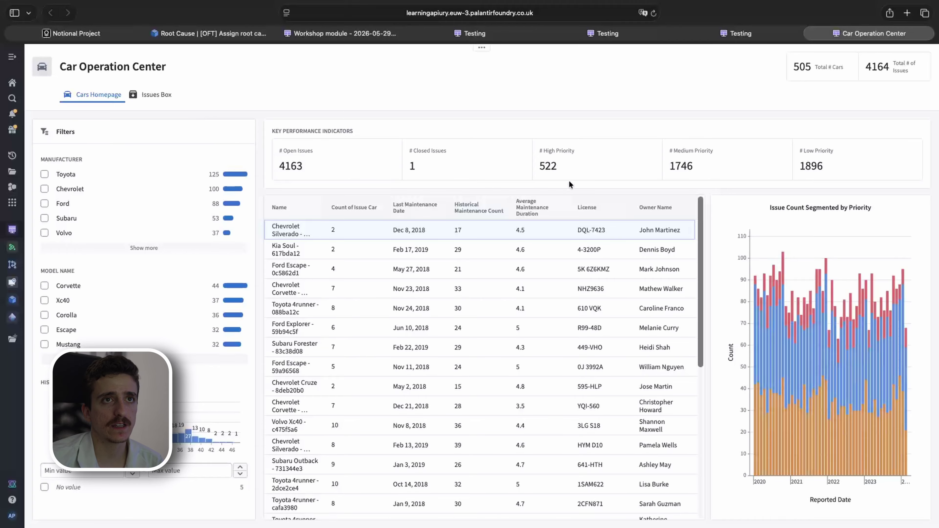
click(146, 97)
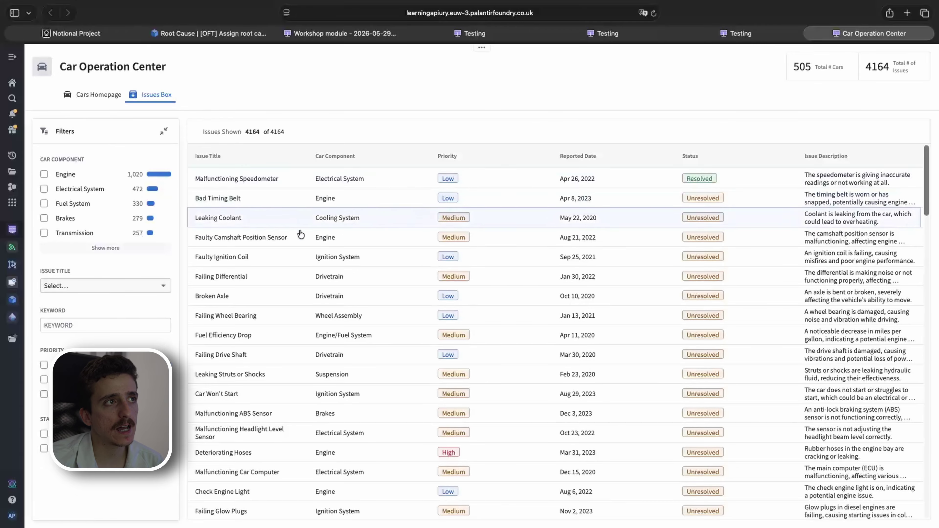
click(245, 234)
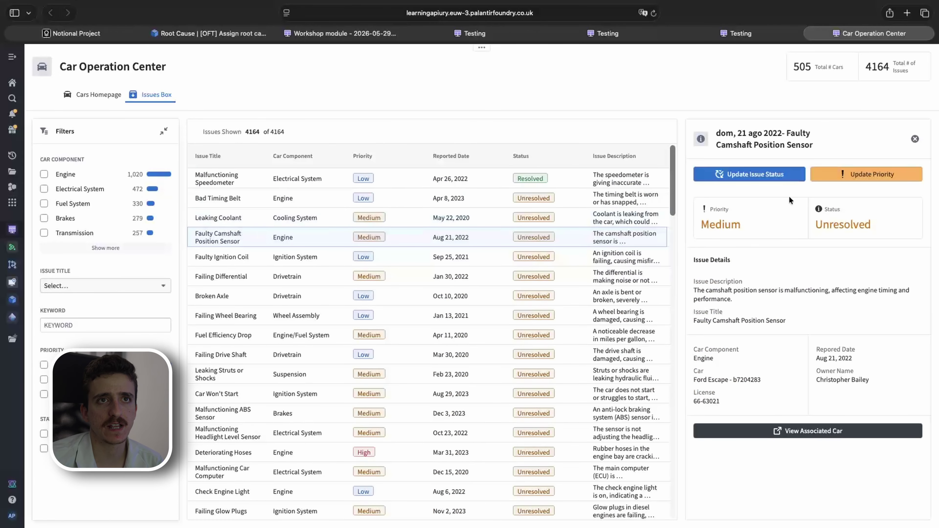
Step: Examine the issue's status and priority update forms with their selectable options, closing each without submitting
click(754, 174)
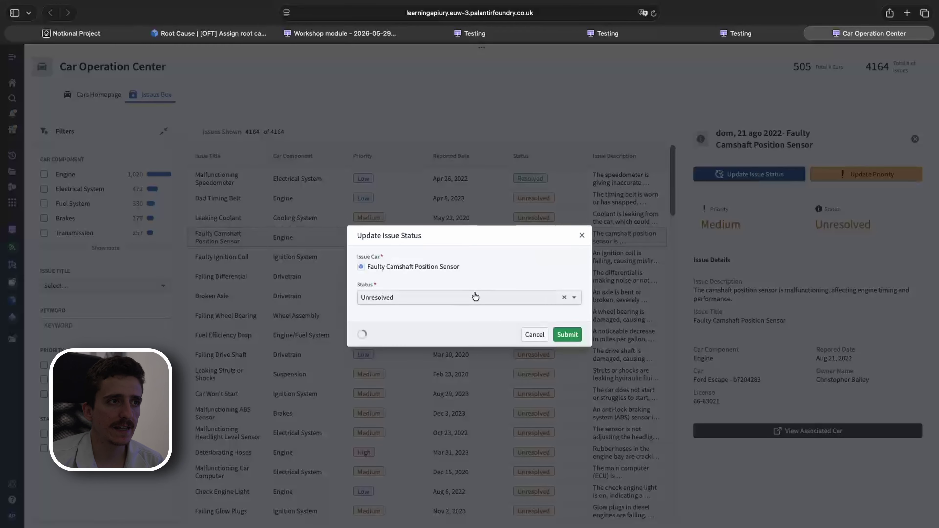
click(464, 298)
click(581, 236)
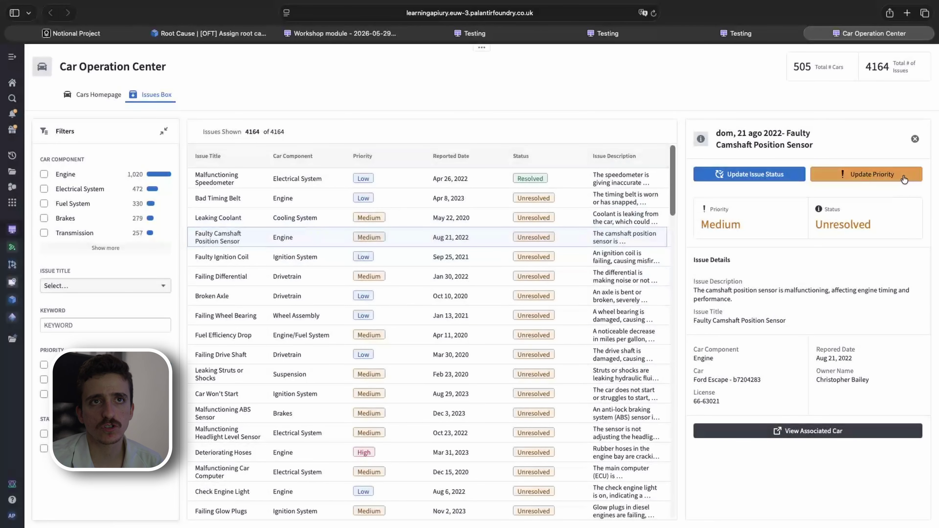
click(902, 176)
click(413, 297)
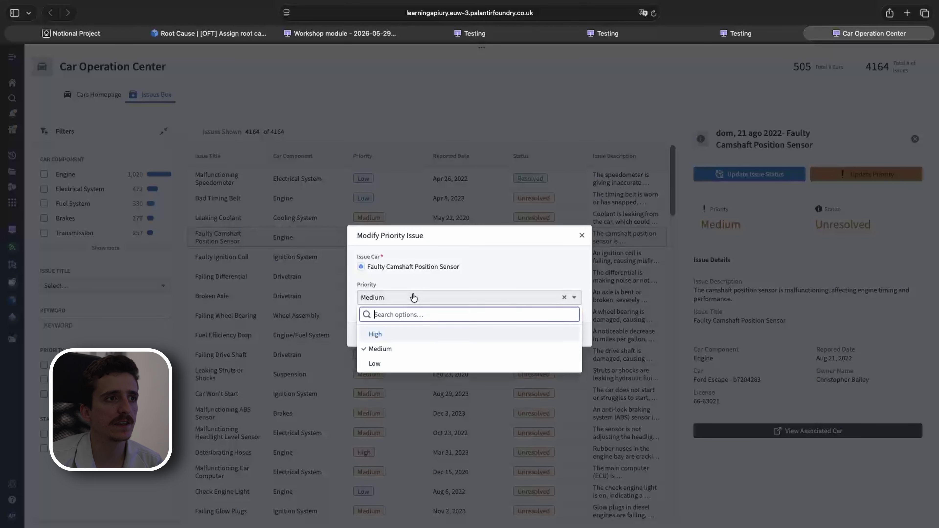
click(582, 235)
click(582, 235)
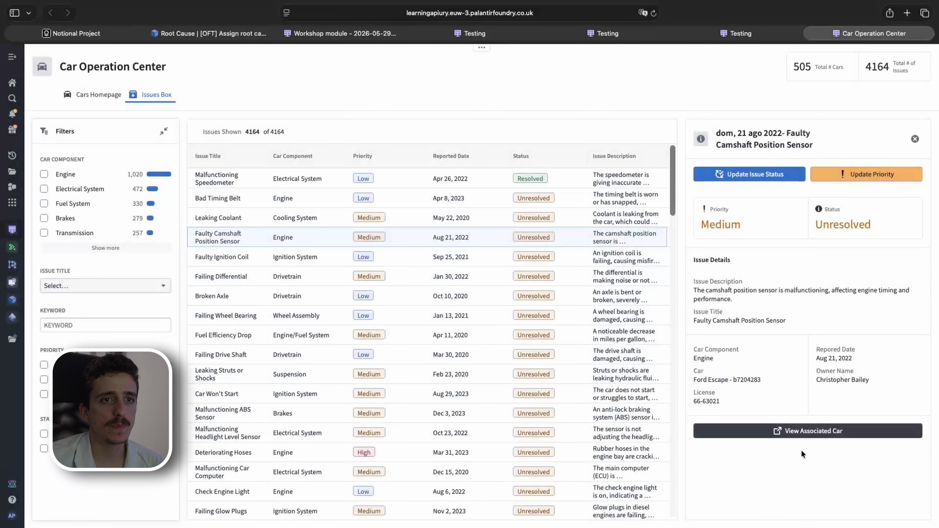
Step: Review the associated car's information and issues list in its drawer, and return to the Cars Homepage
click(807, 432)
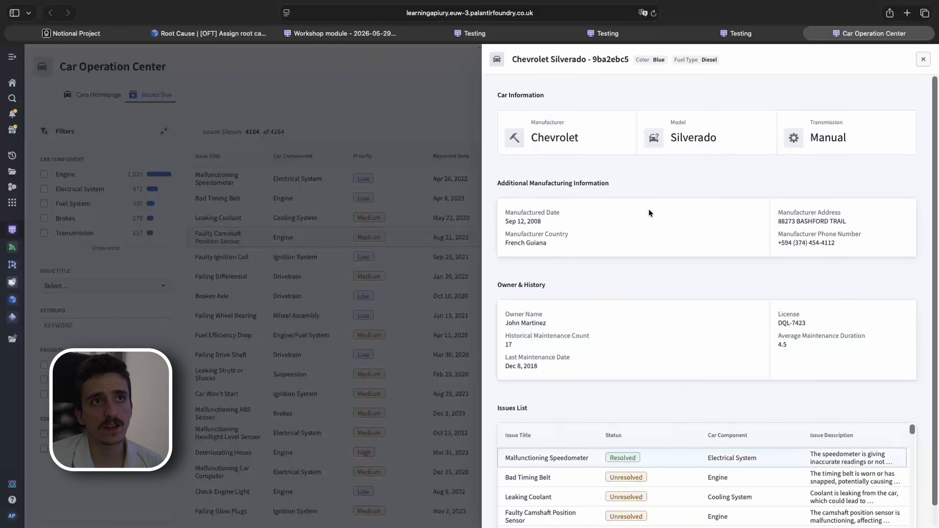
scroll(626, 372, down, 1)
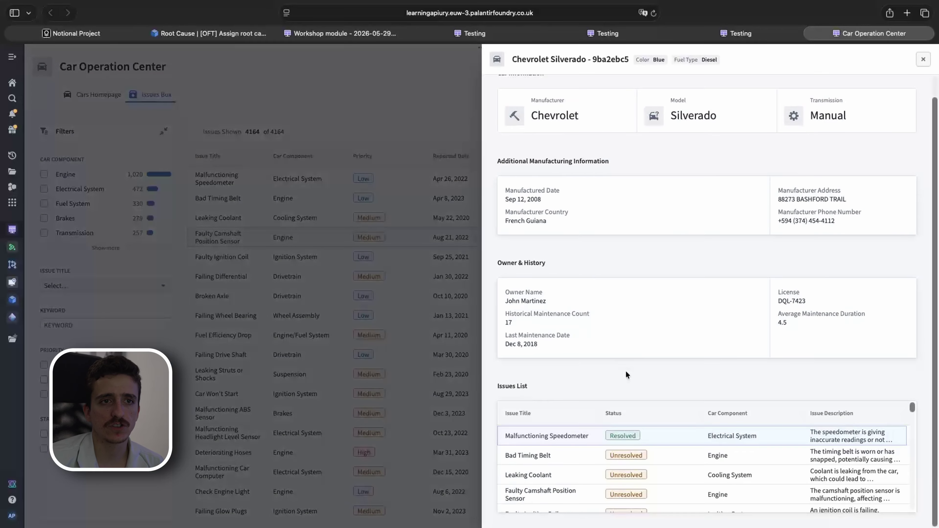
click(369, 300)
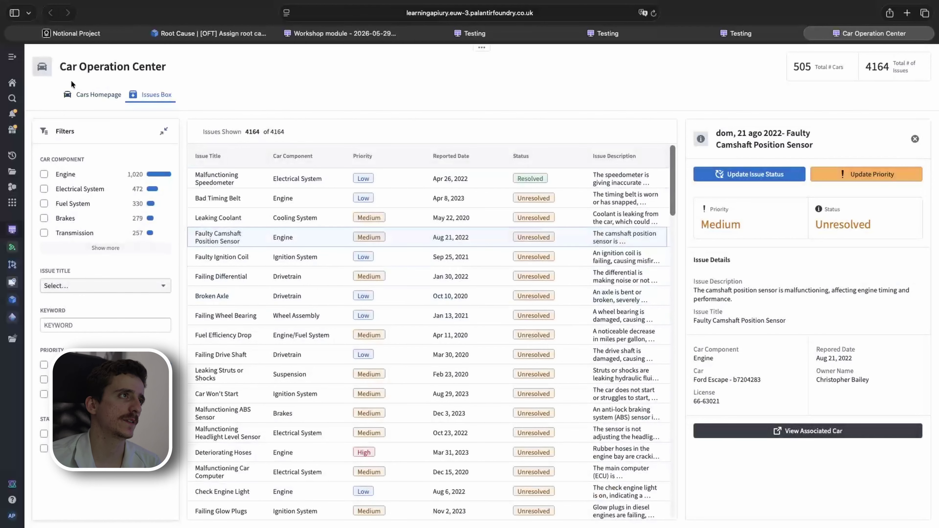
click(86, 96)
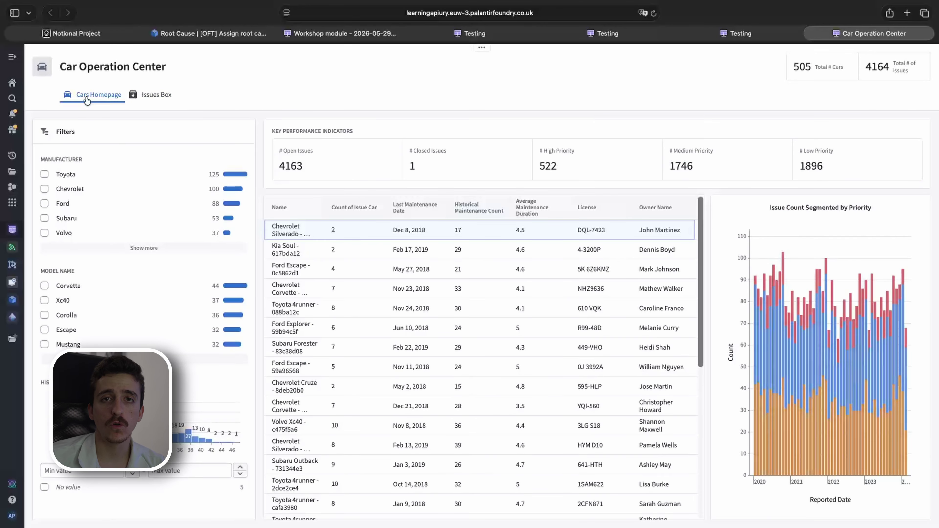